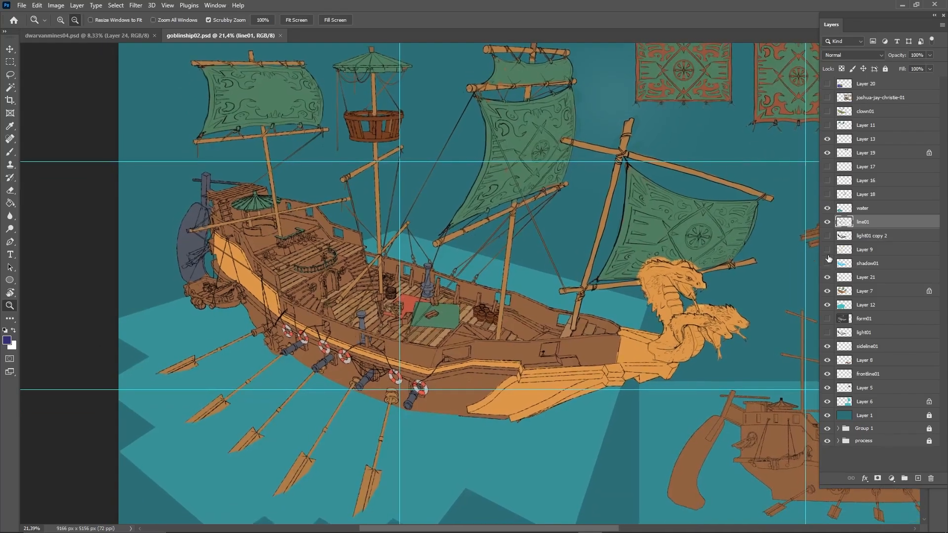
Show the shadow01, Layer 9 and light01 copy 2 layers to add shading and lighting to the ship
{"action": "left_click", "coordinate": [828, 195]}
{"action": "left_click", "coordinate": [827, 196]}
{"action": "left_click_drag", "start_coordinate": [828, 265], "coordinate": [829, 238]}
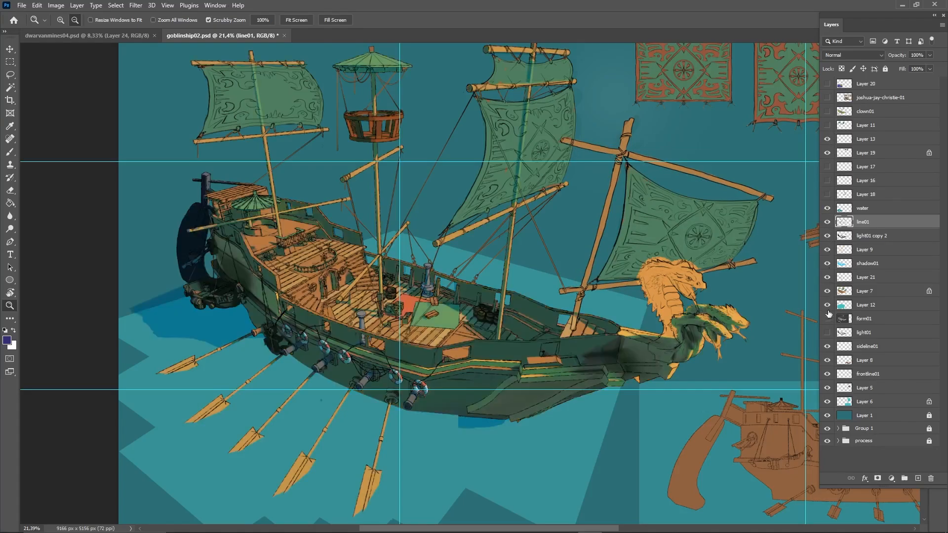
Clear all the guides from the ship illustration
{"action": "left_click", "coordinate": [612, 334], "text": "alt"}
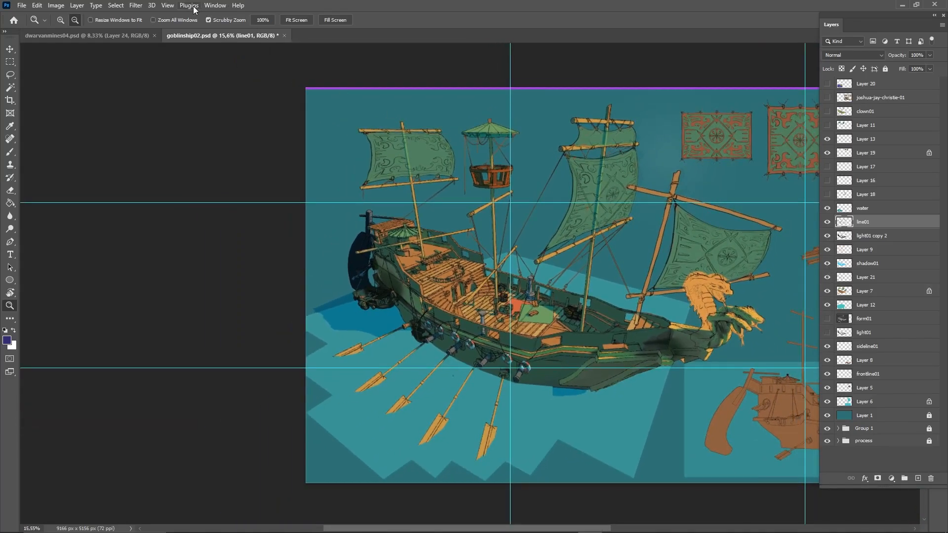
{"action": "left_click", "coordinate": [212, 6]}
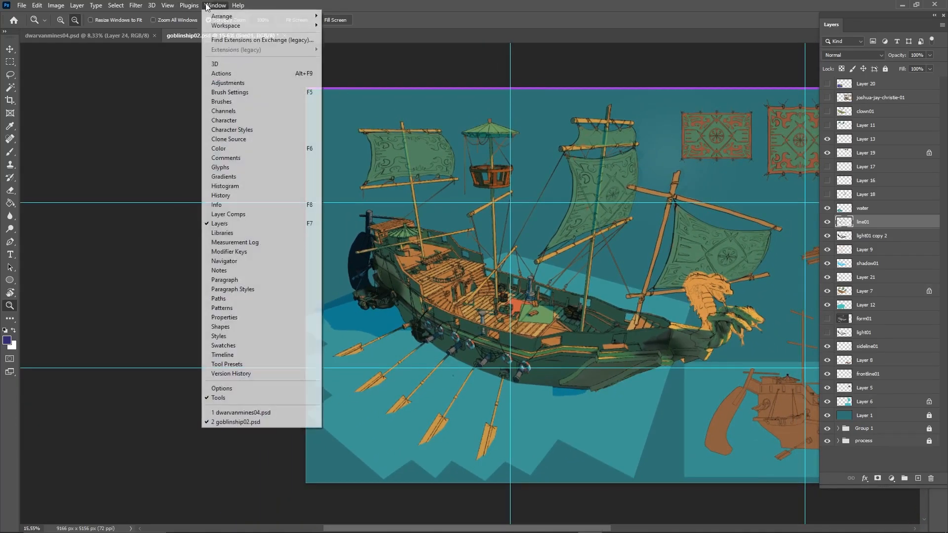
{"action": "mouse_move", "coordinate": [167, 6]}
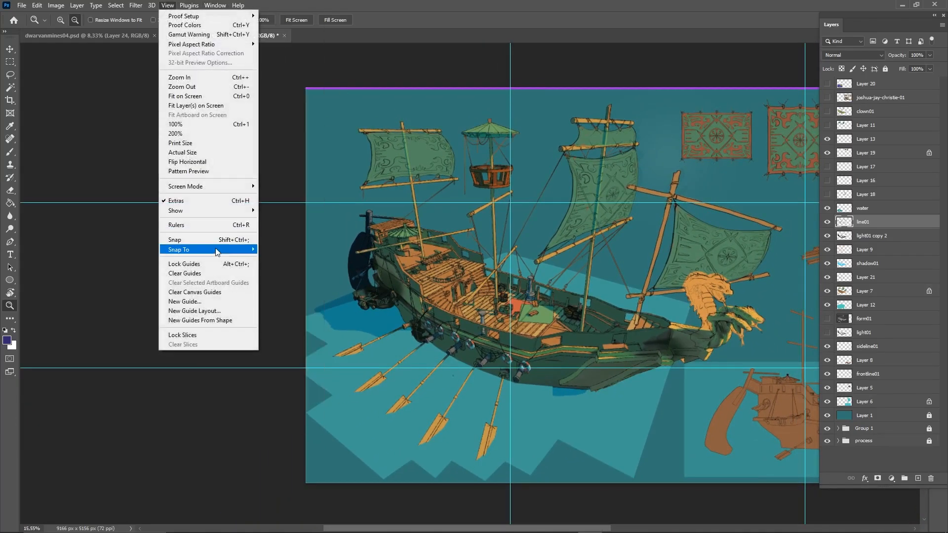
{"action": "left_click", "coordinate": [212, 274]}
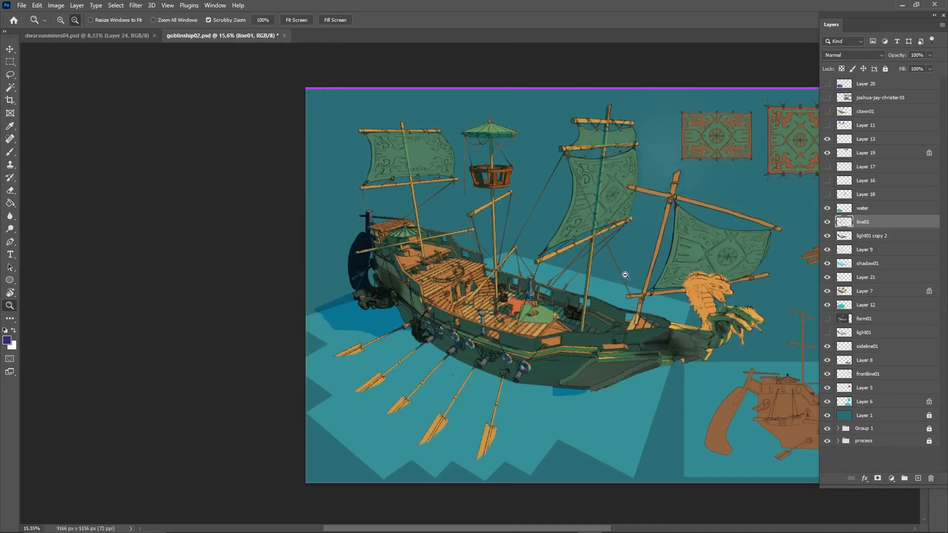
Examine the shaded ship illustration, covering the deck, hull, oars, masts, sails and dragon figurehead
{"action": "left_click_drag", "start_coordinate": [527, 288], "coordinate": [386, 266]}
{"action": "left_click_drag", "start_coordinate": [327, 292], "coordinate": [400, 240]}
{"action": "left_click_drag", "start_coordinate": [347, 276], "coordinate": [381, 272]}
{"action": "left_click_drag", "start_coordinate": [469, 330], "coordinate": [466, 281]}
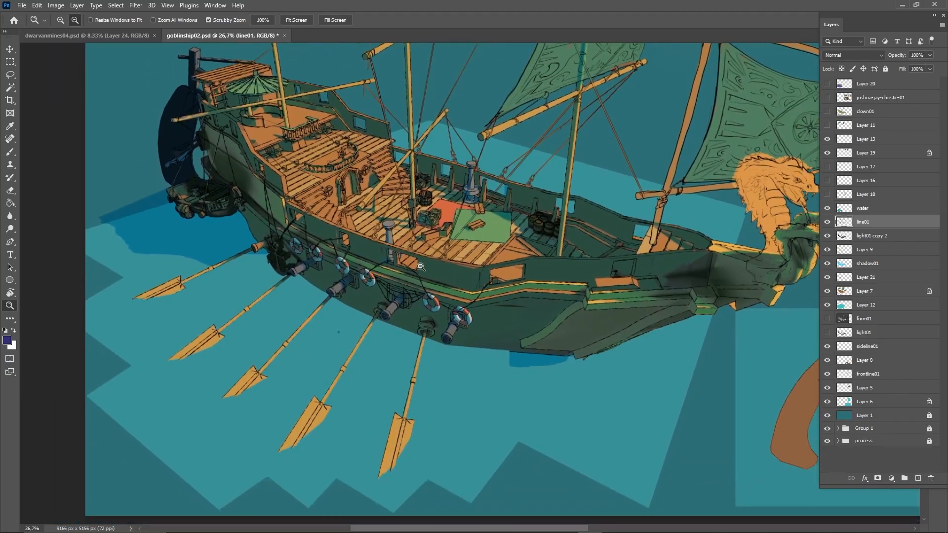
{"action": "left_click_drag", "start_coordinate": [372, 291], "coordinate": [406, 255]}
{"action": "left_click_drag", "start_coordinate": [504, 196], "coordinate": [412, 353]}
{"action": "left_click_drag", "start_coordinate": [497, 290], "coordinate": [458, 312]}
{"action": "left_click_drag", "start_coordinate": [528, 232], "coordinate": [488, 292]}
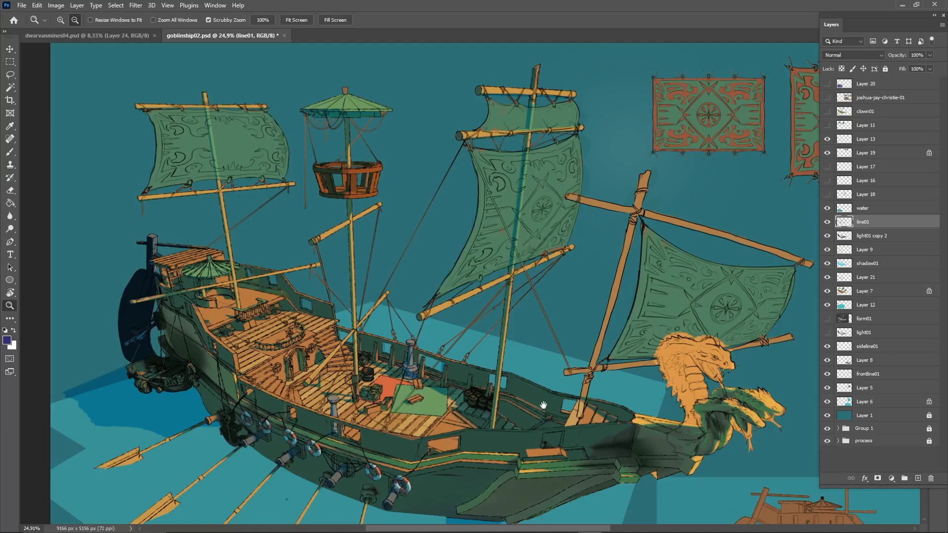
{"action": "left_click_drag", "start_coordinate": [544, 405], "coordinate": [560, 338]}
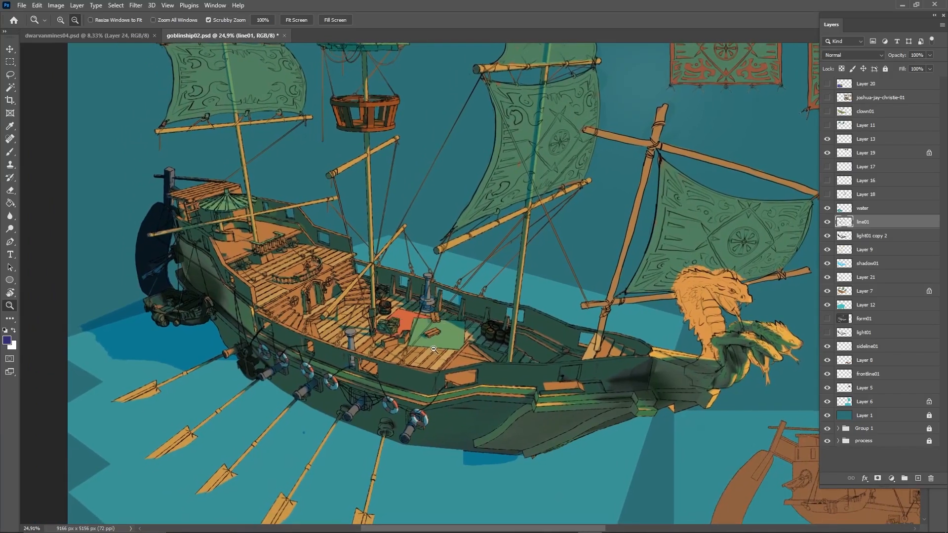
{"action": "left_click_drag", "start_coordinate": [434, 349], "coordinate": [449, 311]}
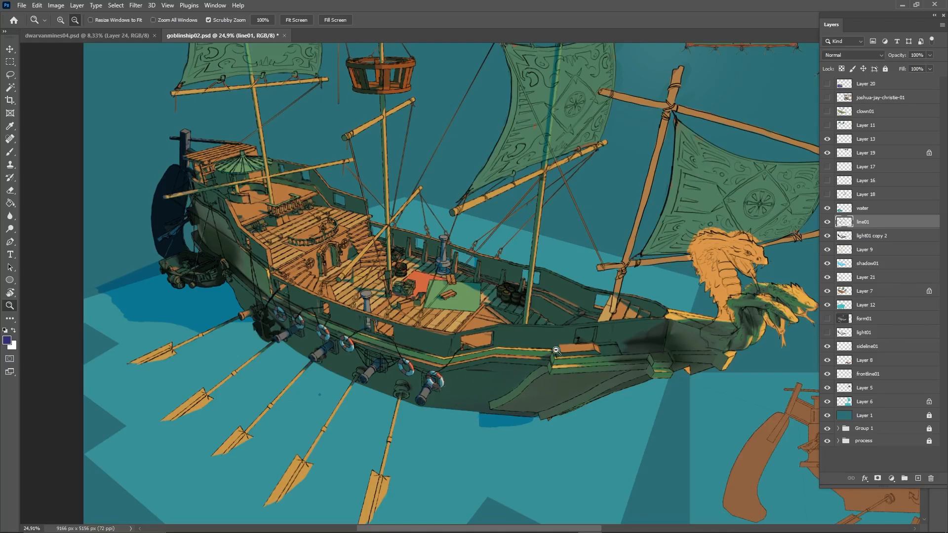
{"action": "left_click_drag", "start_coordinate": [395, 190], "coordinate": [461, 277]}
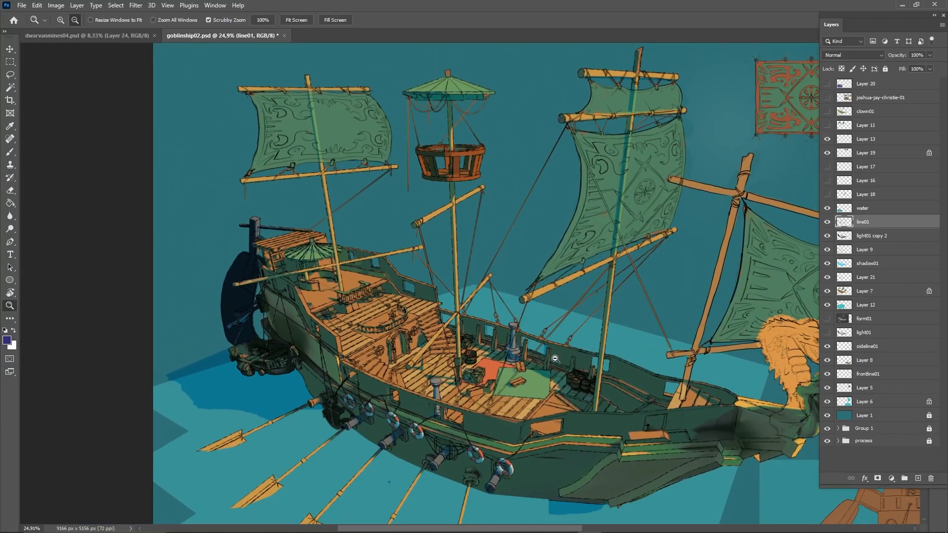
{"action": "left_click_drag", "start_coordinate": [573, 396], "coordinate": [471, 299]}
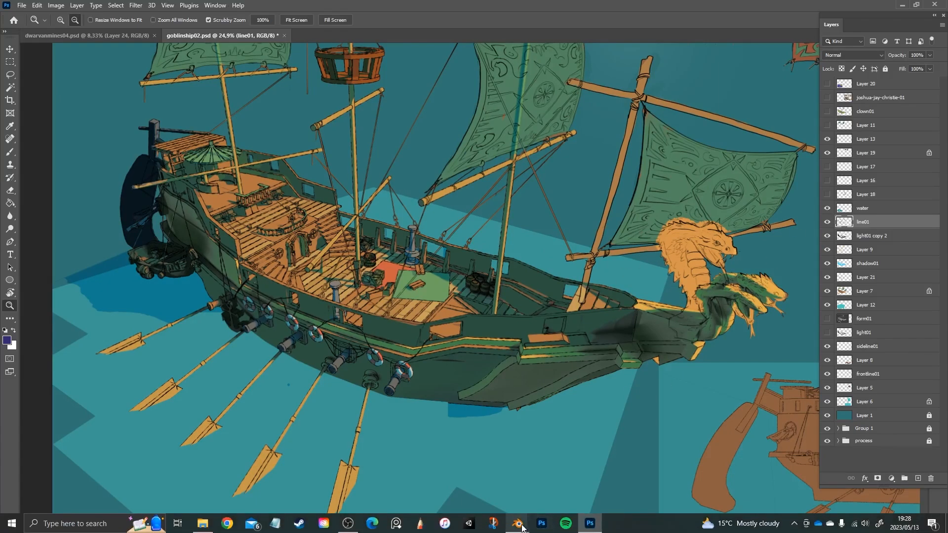
Switch to the goblinship03 scene in Blender and enlarge the 3D viewport over the node editor
{"action": "mouse_move", "coordinate": [517, 523]}
{"action": "left_click", "coordinate": [552, 490]}
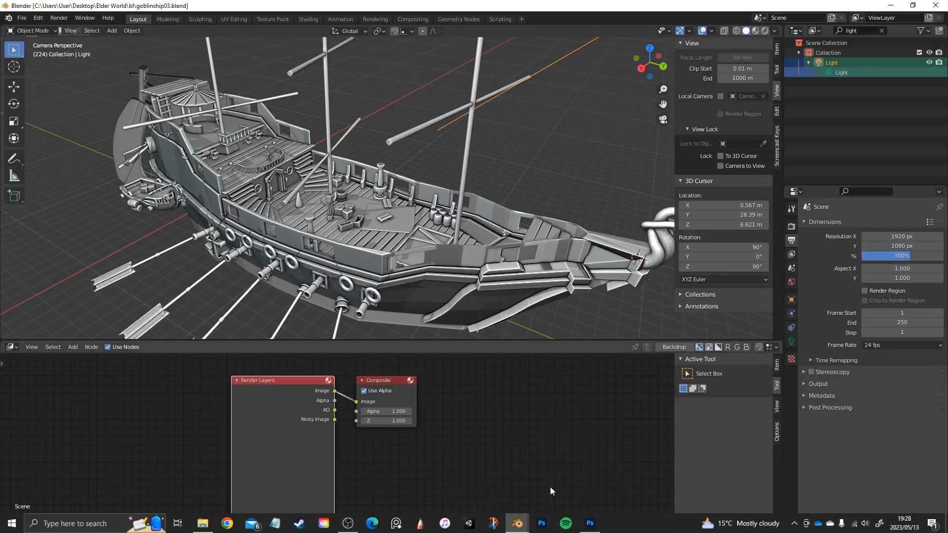
{"action": "left_click_drag", "start_coordinate": [446, 341], "coordinate": [464, 491]}
Start the animation playback and examine the ship model, closing in on the main deck
{"action": "mouse_move", "coordinate": [409, 255]}
{"action": "middle_mouse_down"}
{"action": "mouse_move", "coordinate": [389, 251]}
{"action": "mouse_move", "coordinate": [398, 247]}
{"action": "middle_mouse_up"}
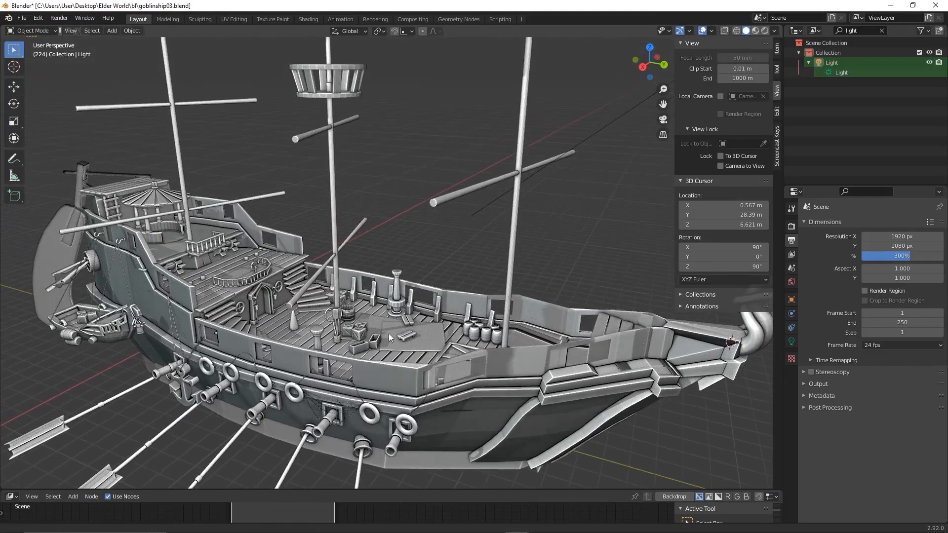
{"action": "middle_click_drag", "start_coordinate": [389, 333], "coordinate": [597, 291], "text": "shift"}
{"action": "key", "text": "space"}
{"action": "middle_click_drag", "start_coordinate": [502, 171], "coordinate": [507, 146]}
{"action": "middle_click_drag", "start_coordinate": [549, 271], "coordinate": [375, 209], "text": "shift"}
{"action": "middle_click_drag", "start_coordinate": [403, 267], "coordinate": [459, 74]}
Select individual main-deck planks and the flat panel lying on them to inspect the separate pieces
{"action": "left_click", "coordinate": [418, 158]}
{"action": "left_click", "coordinate": [428, 158]}
{"action": "left_click", "coordinate": [468, 60]}
{"action": "middle_click_drag", "start_coordinate": [452, 128], "coordinate": [427, 201], "text": "shift"}
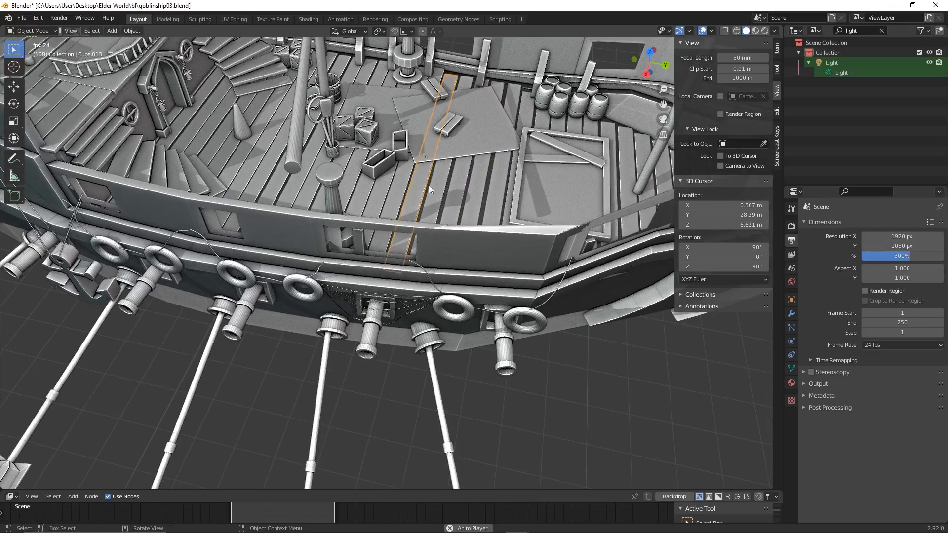
{"action": "left_click", "coordinate": [439, 186]}
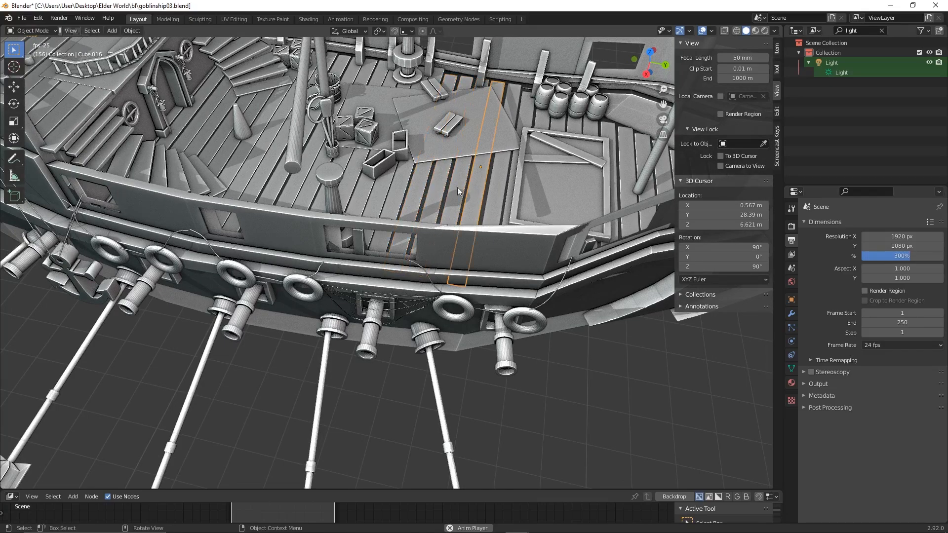
{"action": "left_click", "coordinate": [416, 187]}
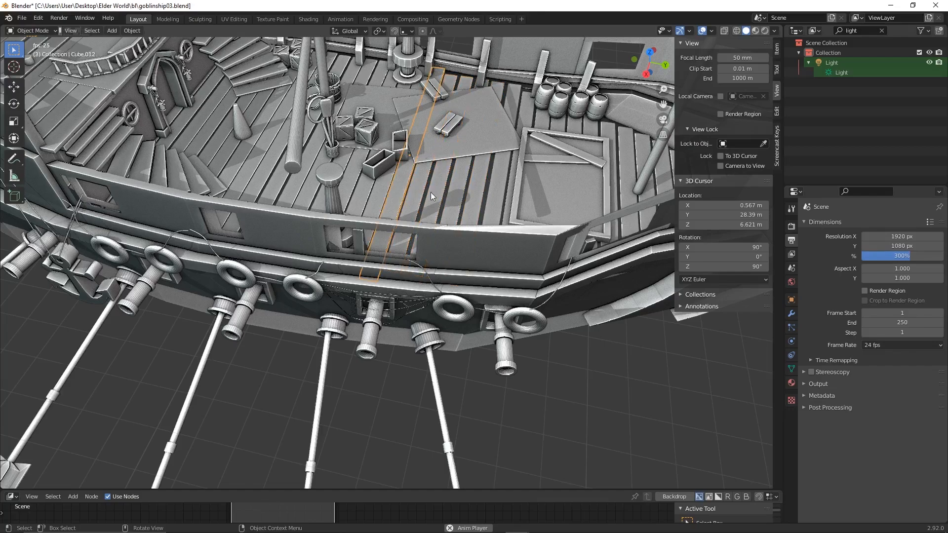
{"action": "left_click", "coordinate": [434, 193]}
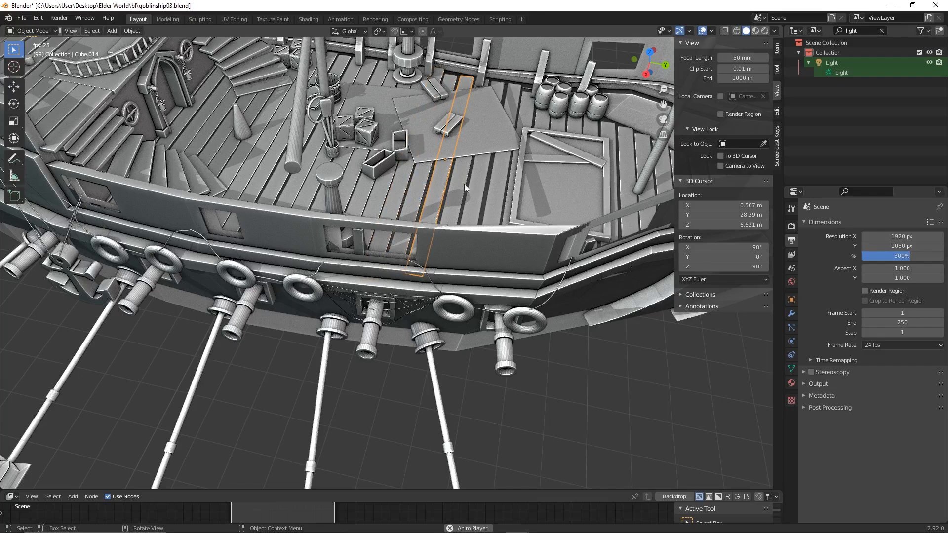
{"action": "left_click", "coordinate": [483, 131]}
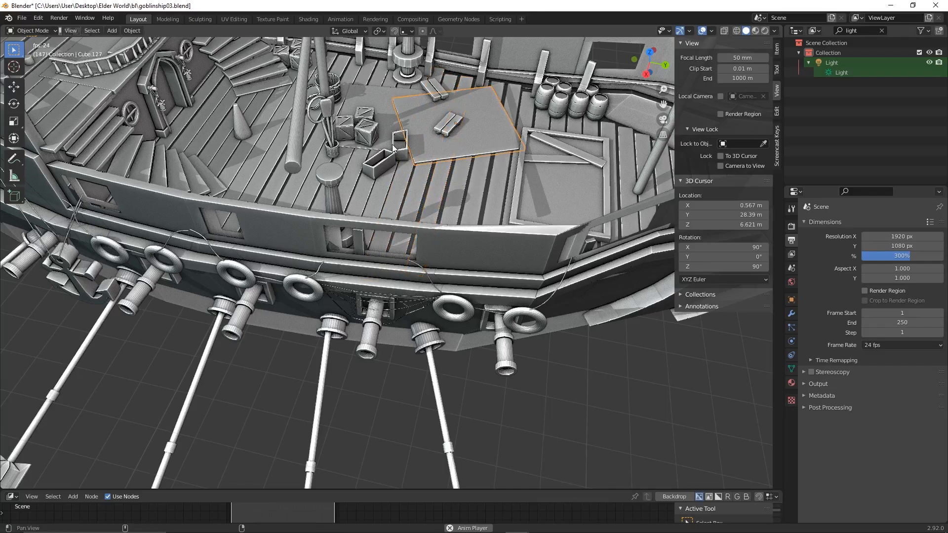
Select the front crate in the stack of three and focus the view on it for inspection
{"action": "mouse_move", "coordinate": [482, 131]}
{"action": "middle_mouse_down"}
{"action": "mouse_move", "coordinate": [464, 228]}
{"action": "mouse_move", "coordinate": [421, 168]}
{"action": "middle_mouse_up"}
{"action": "scroll", "coordinate": [420, 168], "scroll_direction": "up", "scroll_amount": 3}
{"action": "left_click", "coordinate": [436, 136]}
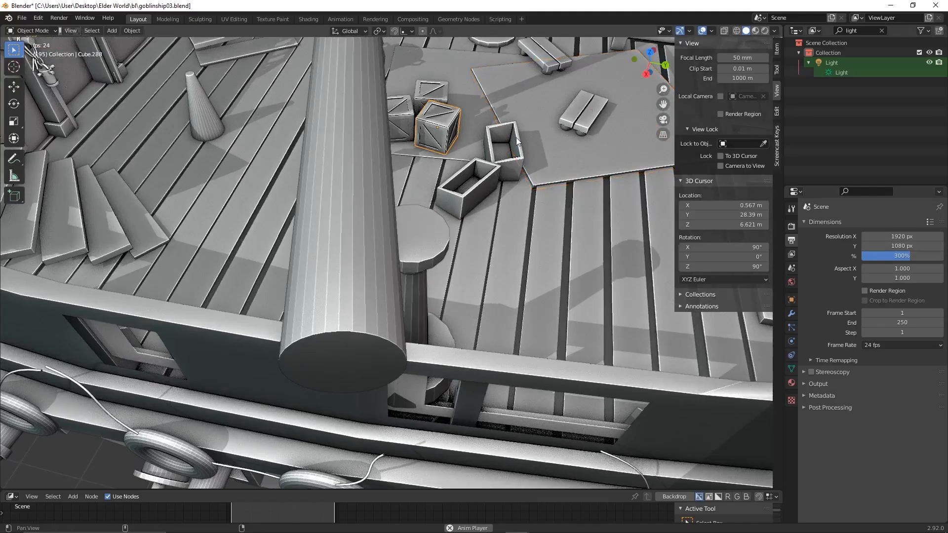
{"action": "middle_click_drag", "start_coordinate": [436, 136], "coordinate": [387, 147], "text": "shift"}
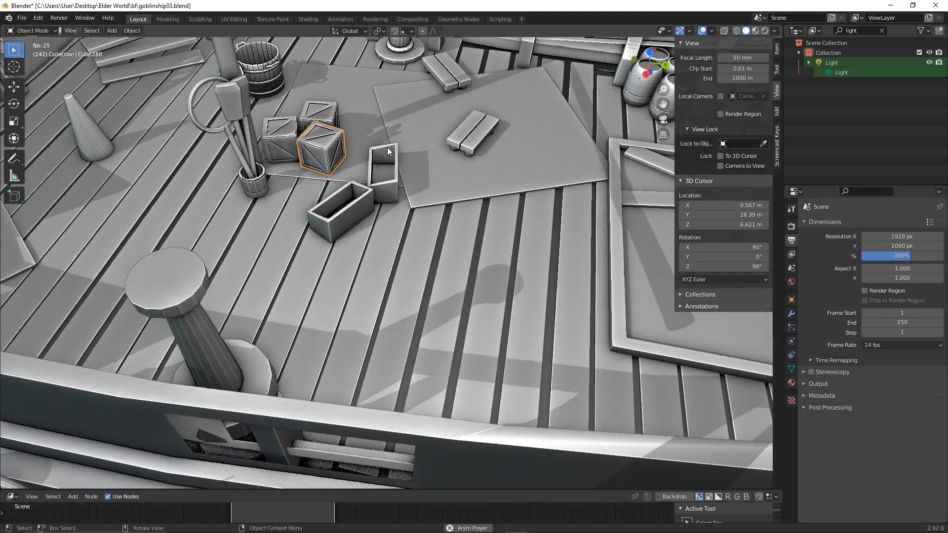
{"action": "key", "text": "KP_Decimal"}
{"action": "scroll", "coordinate": [365, 226], "scroll_direction": "down", "scroll_amount": 6}
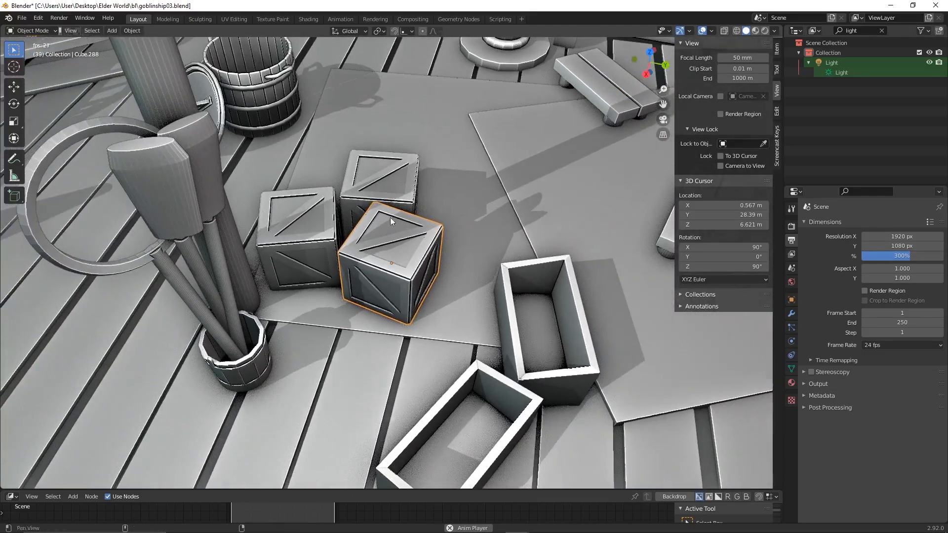
Select a barrel in the group beside the bulwark and examine it with the surrounding deck props
{"action": "middle_click_drag", "start_coordinate": [390, 217], "coordinate": [360, 173], "text": "shift"}
{"action": "middle_click_drag", "start_coordinate": [479, 186], "coordinate": [293, 181], "text": "shift"}
{"action": "middle_click_drag", "start_coordinate": [179, 191], "coordinate": [22, 247], "text": "shift"}
{"action": "middle_click_drag", "start_coordinate": [468, 165], "coordinate": [254, 212], "text": "shift"}
{"action": "left_click", "coordinate": [500, 129]}
{"action": "middle_click_drag", "start_coordinate": [497, 133], "coordinate": [390, 172], "text": "ctrl"}
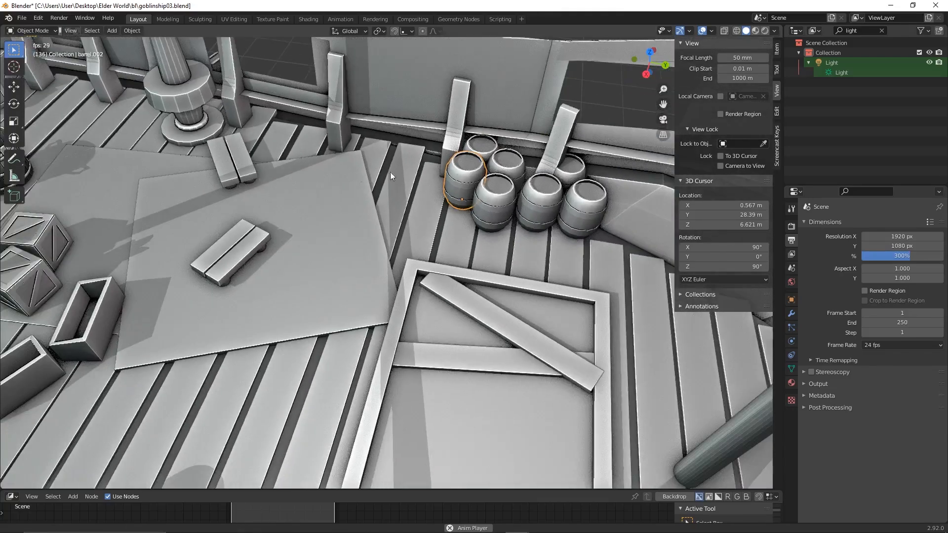
{"action": "middle_click_drag", "start_coordinate": [282, 179], "coordinate": [463, 211], "text": "shift"}
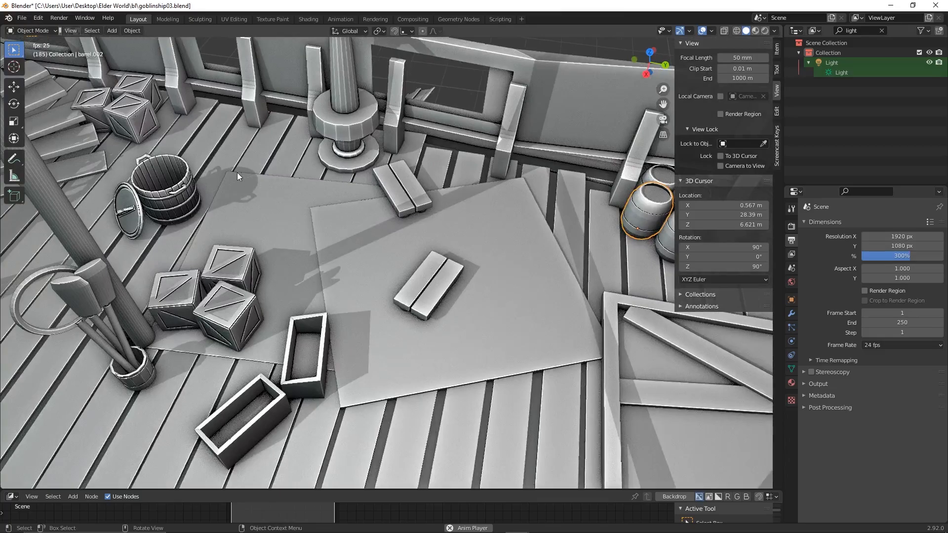
Select the open barrel with its leaning lid near the stairs and examine it
{"action": "middle_click_drag", "start_coordinate": [177, 189], "coordinate": [299, 200], "text": "shift"}
{"action": "middle_click_drag", "start_coordinate": [221, 220], "coordinate": [388, 140]}
{"action": "left_click", "coordinate": [348, 182]}
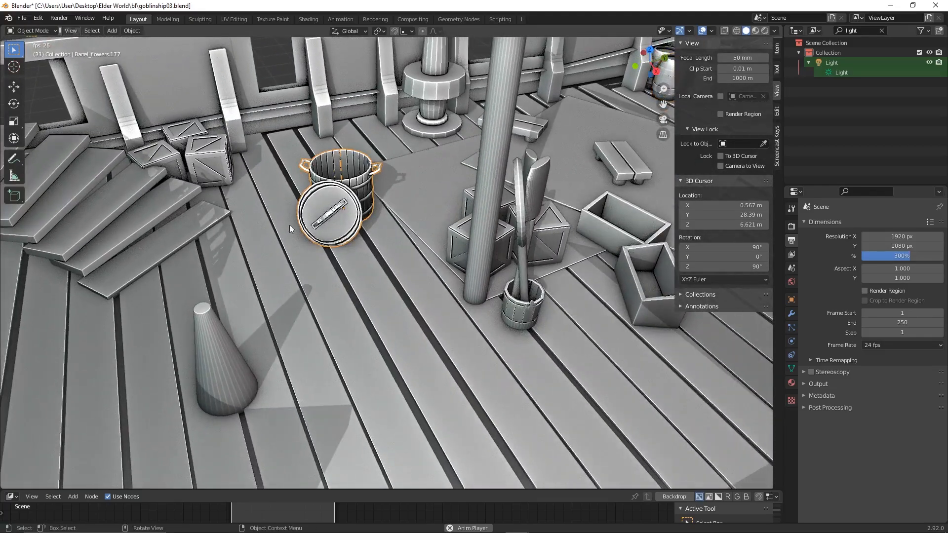
{"action": "middle_click_drag", "start_coordinate": [398, 217], "coordinate": [291, 188], "text": "ctrl"}
Select the curved balustrade around the ship's wheel and several of its balusters to inspect them up close
{"action": "left_click", "coordinate": [282, 167]}
{"action": "left_click", "coordinate": [314, 191]}
{"action": "scroll", "coordinate": [316, 185], "scroll_direction": "up", "scroll_amount": 4}
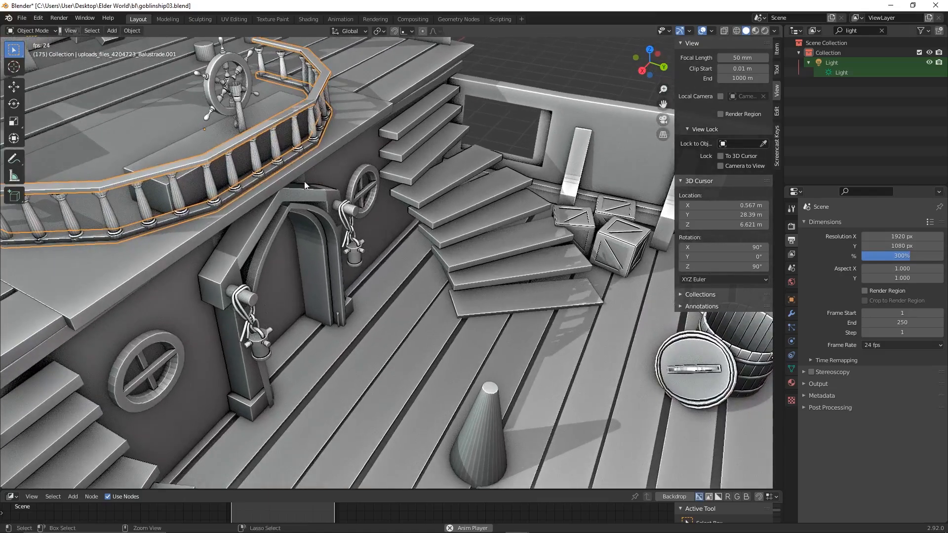
{"action": "scroll", "coordinate": [297, 195], "scroll_direction": "up", "scroll_amount": 3}
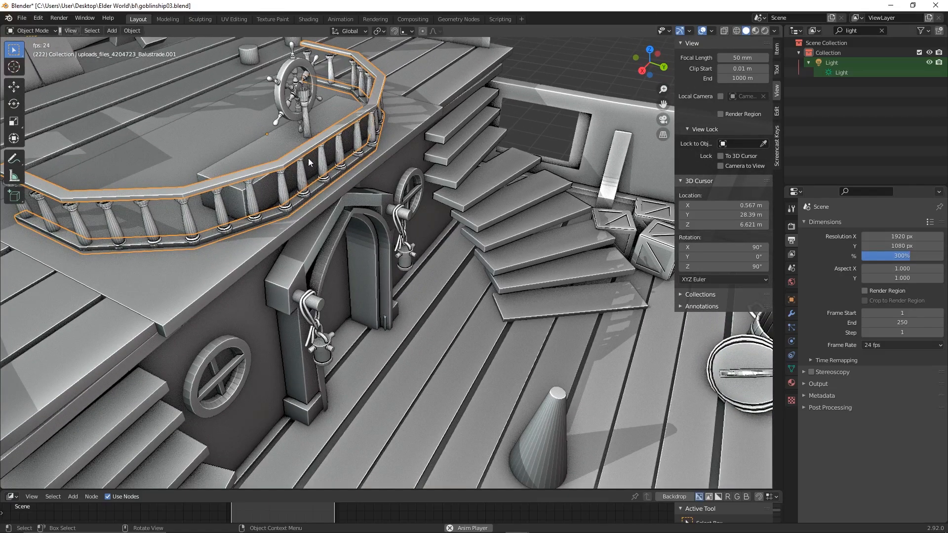
{"action": "left_click", "coordinate": [301, 174]}
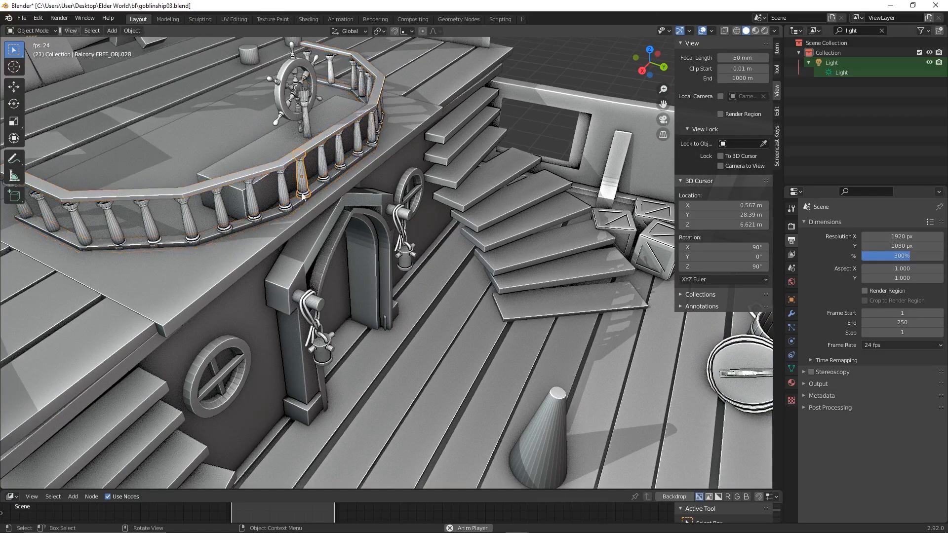
{"action": "scroll", "coordinate": [300, 173], "scroll_direction": "up", "scroll_amount": 5}
{"action": "left_click", "coordinate": [364, 178]}
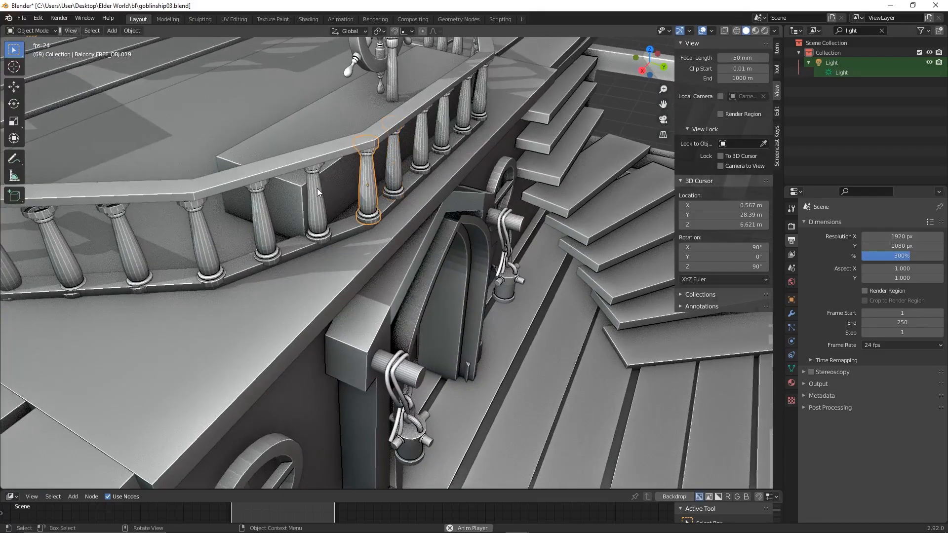
{"action": "left_click", "coordinate": [317, 188]}
{"action": "left_click", "coordinate": [264, 208]}
Examine the stern deck and its round canopy pavilion, selecting one of the pavilion's columns
{"action": "scroll", "coordinate": [285, 213], "scroll_direction": "down", "scroll_amount": 2}
{"action": "scroll", "coordinate": [285, 212], "scroll_direction": "down", "scroll_amount": 5}
{"action": "middle_click_drag", "start_coordinate": [452, 286], "coordinate": [298, 185], "text": "shift"}
{"action": "middle_click_drag", "start_coordinate": [308, 230], "coordinate": [414, 290], "text": "shift"}
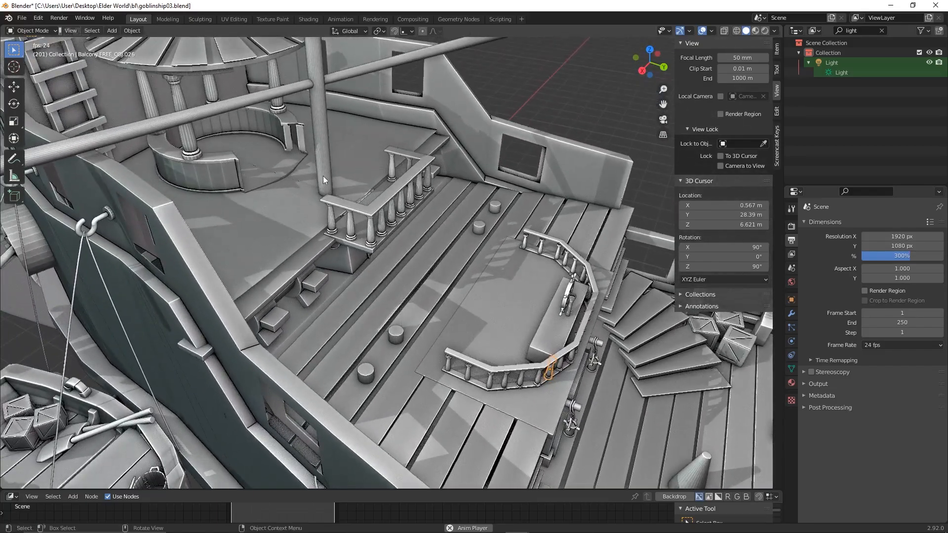
{"action": "left_click", "coordinate": [236, 158]}
{"action": "scroll", "coordinate": [236, 159], "scroll_direction": "down", "scroll_amount": 1}
{"action": "middle_click_drag", "start_coordinate": [235, 158], "coordinate": [385, 165], "text": "shift"}
{"action": "left_click", "coordinate": [387, 170]}
{"action": "middle_click_drag", "start_coordinate": [437, 191], "coordinate": [432, 203]}
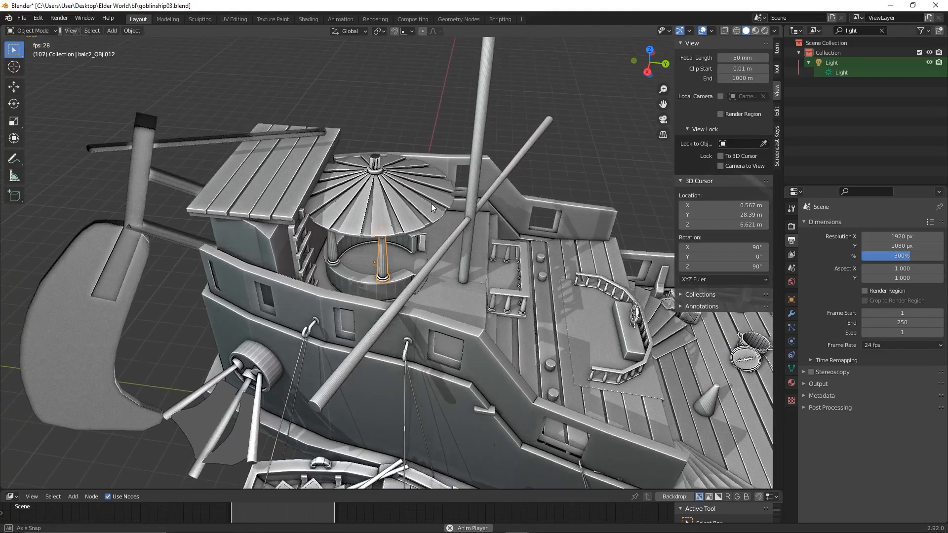
Examine the hanging rowboat and follow the hull's side past the anchor, cannons, lifebuoys and oars
{"action": "middle_click_drag", "start_coordinate": [468, 358], "coordinate": [392, 203], "text": "shift"}
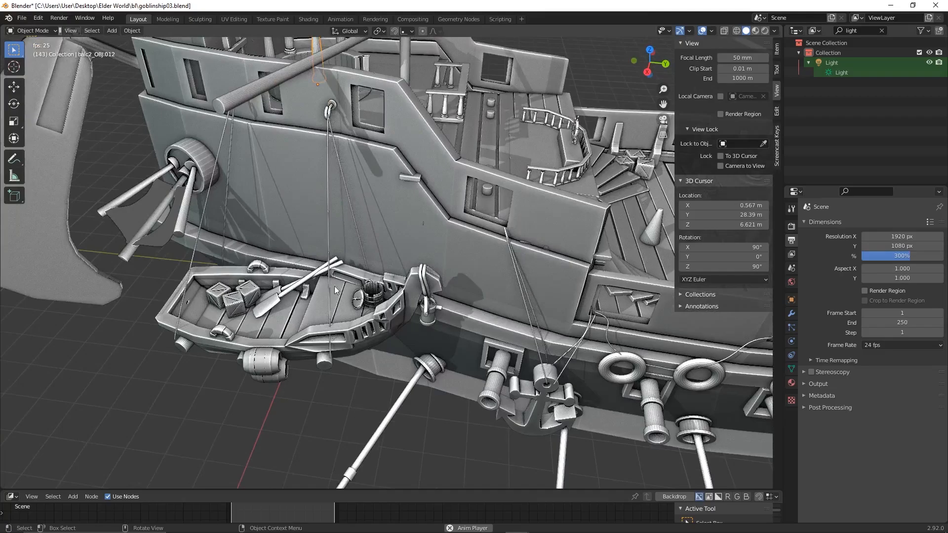
{"action": "left_click", "coordinate": [306, 327]}
{"action": "left_click", "coordinate": [327, 398]}
{"action": "middle_click_drag", "start_coordinate": [436, 330], "coordinate": [332, 232], "text": "shift"}
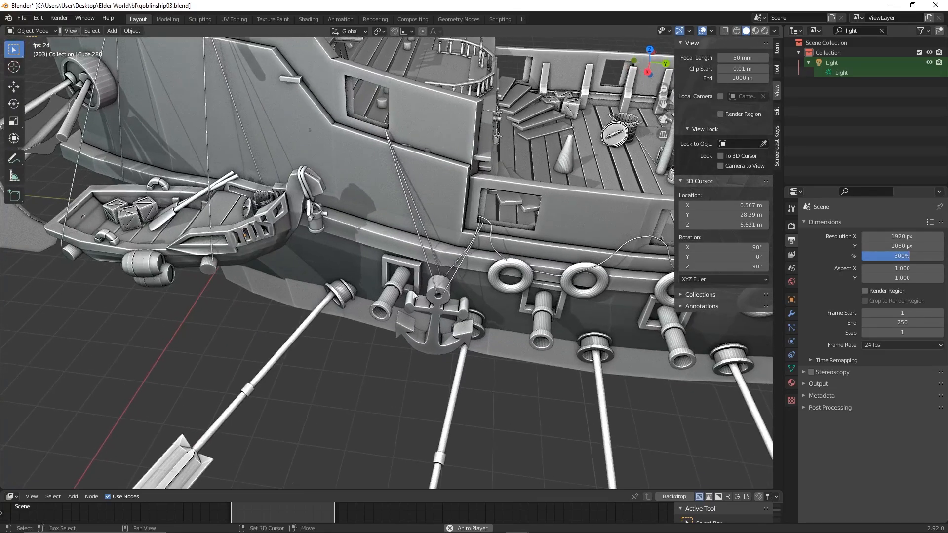
{"action": "middle_click_drag", "start_coordinate": [551, 311], "coordinate": [453, 298], "text": "shift"}
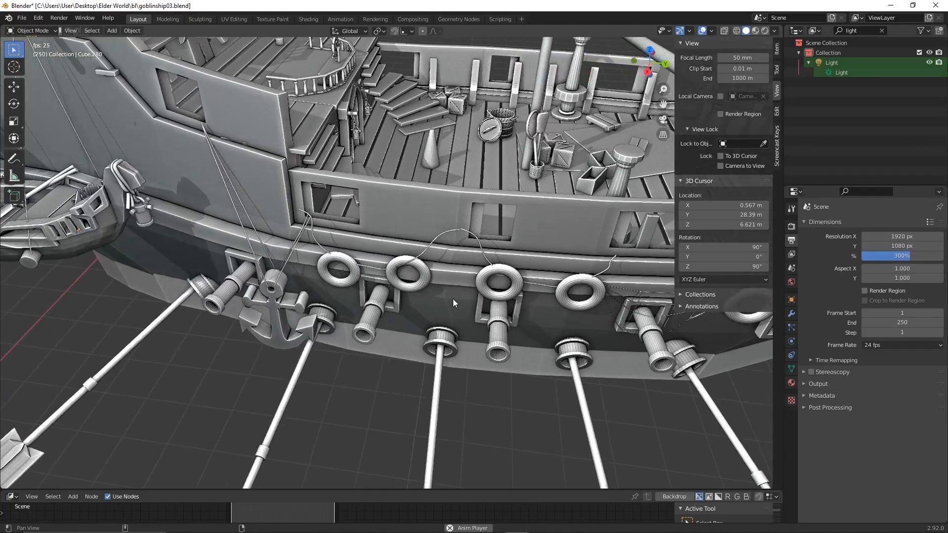
{"action": "middle_click_drag", "start_coordinate": [567, 156], "coordinate": [353, 113], "text": "shift"}
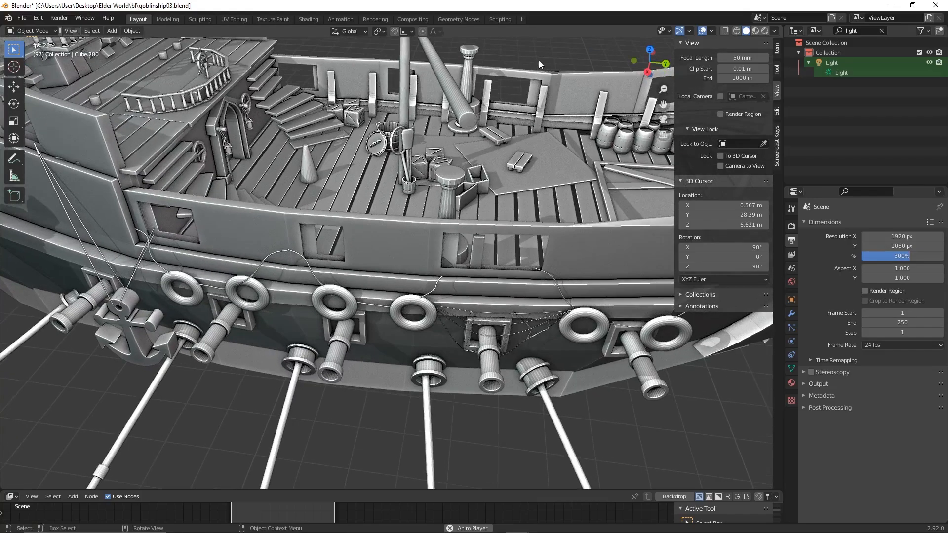
{"action": "middle_click_drag", "start_coordinate": [577, 204], "coordinate": [660, 100], "text": "shift"}
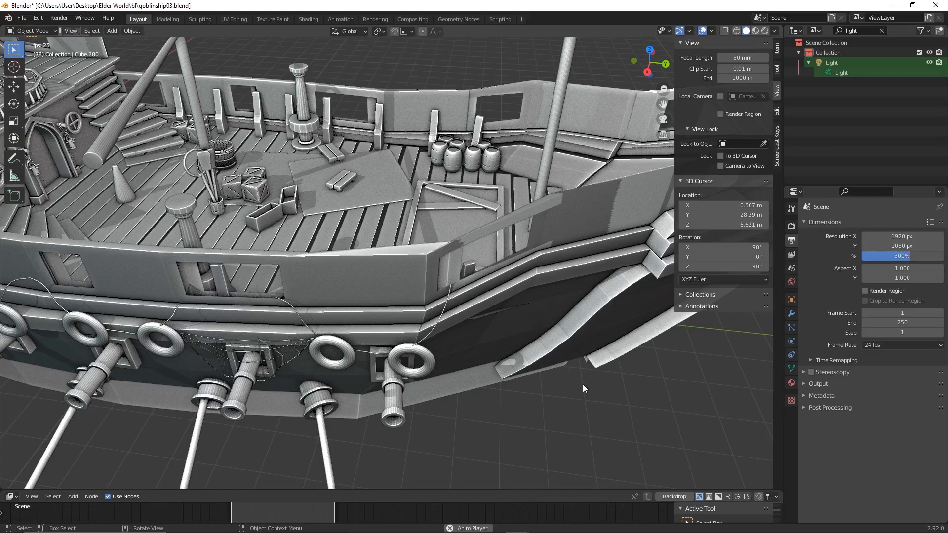
Select several barrels in the group beside the front deck railing and view them within the whole ship
{"action": "left_click", "coordinate": [451, 162]}
{"action": "middle_click_drag", "start_coordinate": [585, 176], "coordinate": [504, 223]}
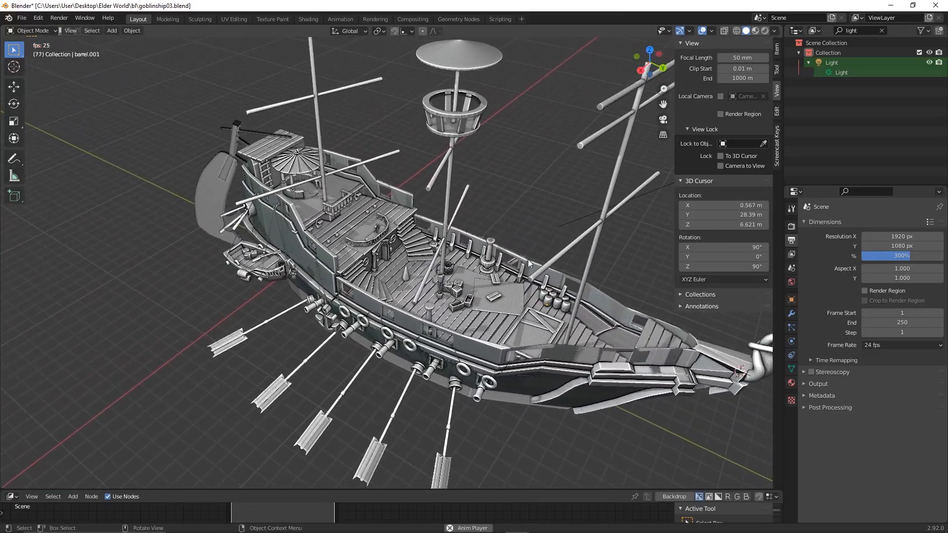
{"action": "middle_click_drag", "start_coordinate": [546, 326], "coordinate": [483, 305], "text": "shift"}
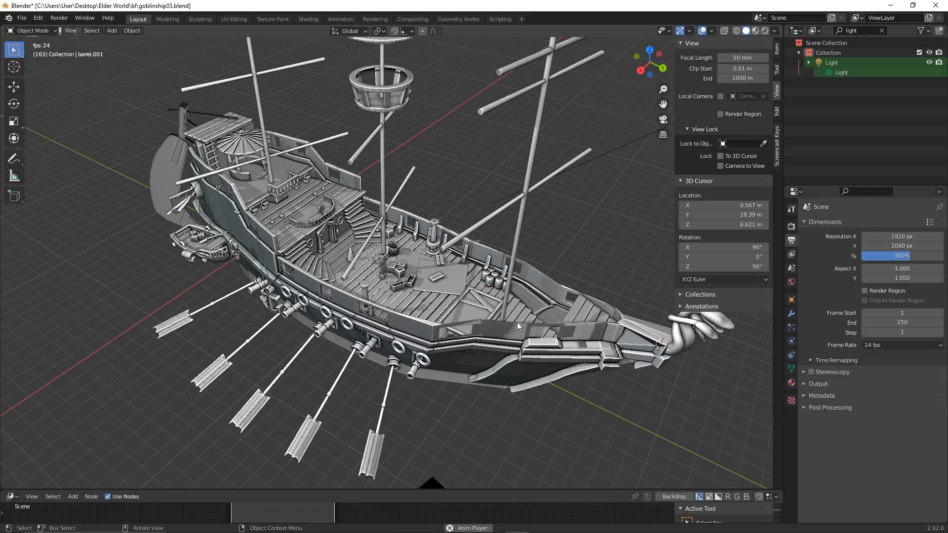
{"action": "left_click", "coordinate": [498, 276]}
{"action": "left_click", "coordinate": [491, 268]}
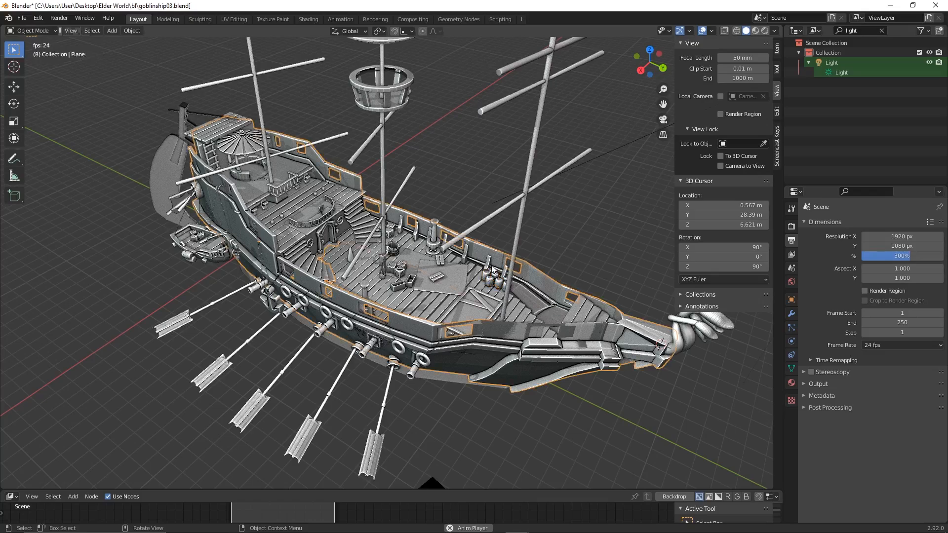
{"action": "left_click", "coordinate": [492, 267]}
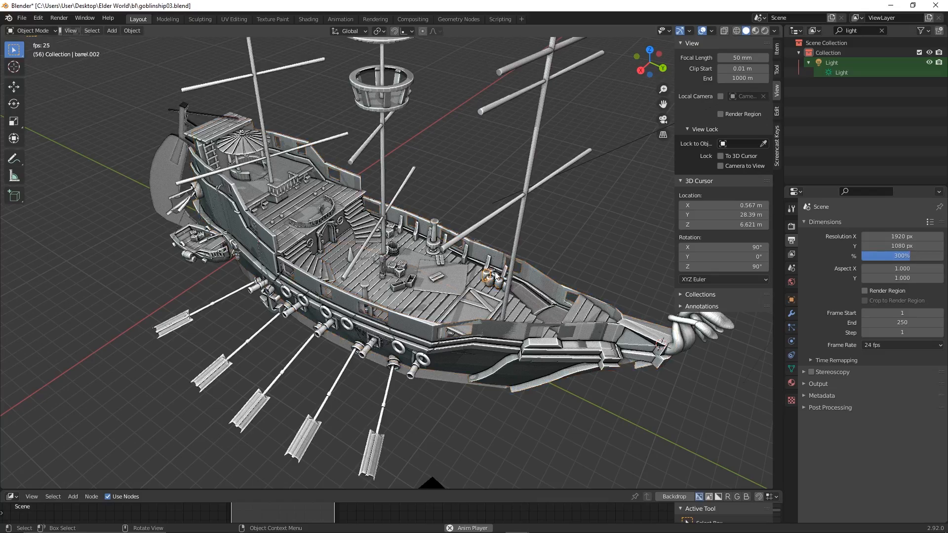
{"action": "left_click", "coordinate": [500, 275]}
{"action": "left_click", "coordinate": [629, 232]}
Look through the scene camera with its whole frame in view and clear the object list's "light" filter
{"action": "middle_click_drag", "start_coordinate": [607, 349], "coordinate": [532, 316], "text": "shift"}
{"action": "key", "text": "KP_0"}
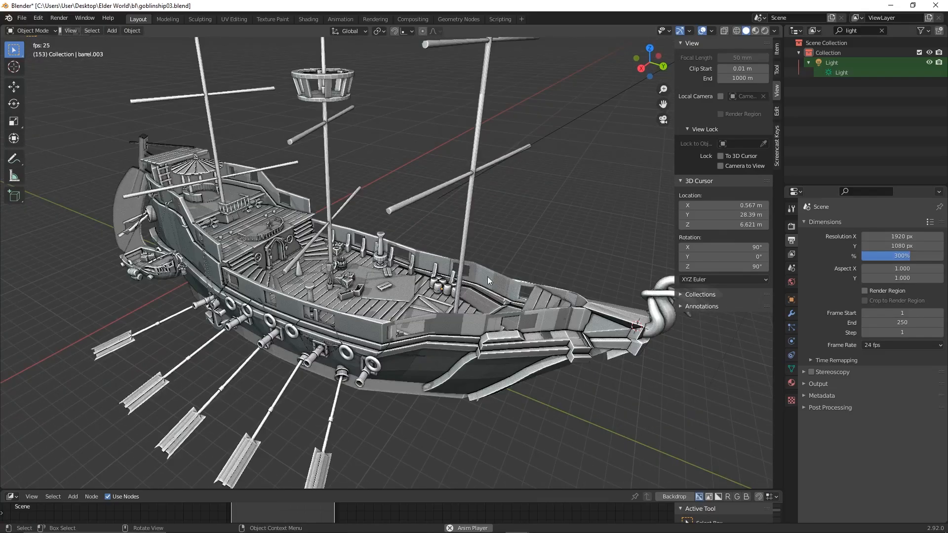
{"action": "key", "text": "Home"}
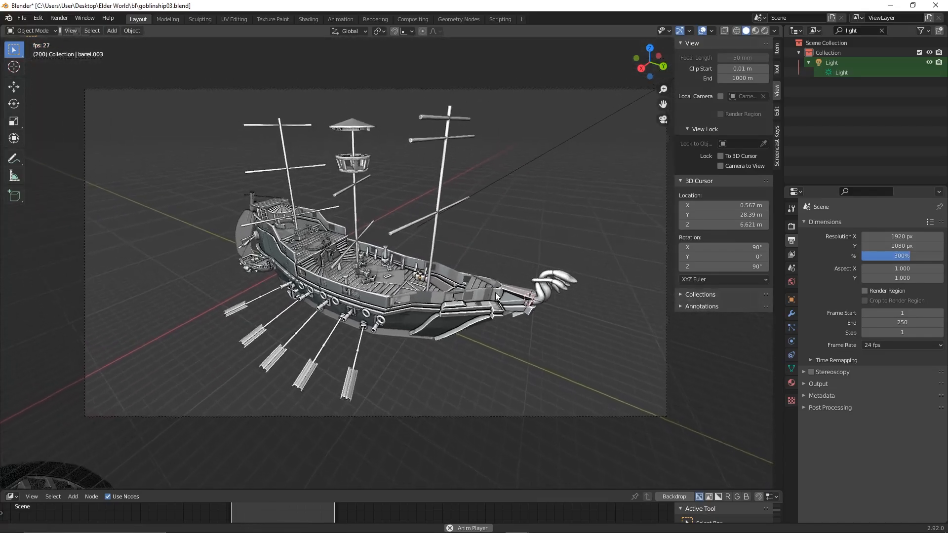
{"action": "middle_click_drag", "start_coordinate": [571, 195], "coordinate": [485, 218], "text": "shift"}
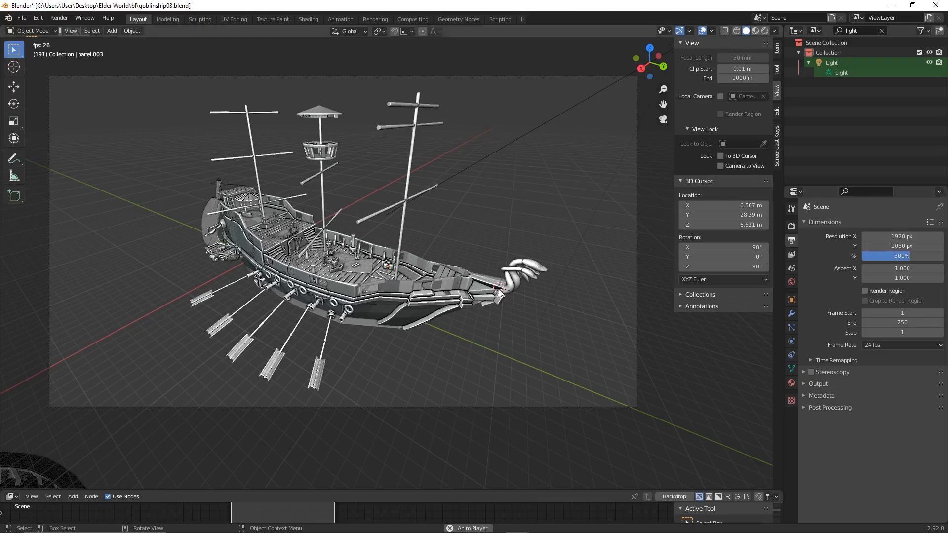
{"action": "left_click", "coordinate": [882, 30]}
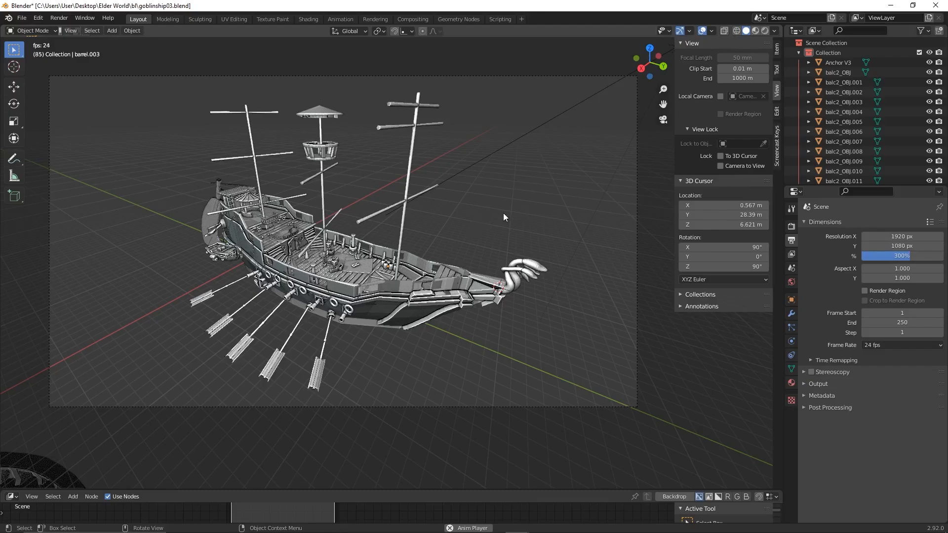
Turn the Camera to View lock on and off, orbit the ship and return to the camera view
{"action": "left_click", "coordinate": [720, 167]}
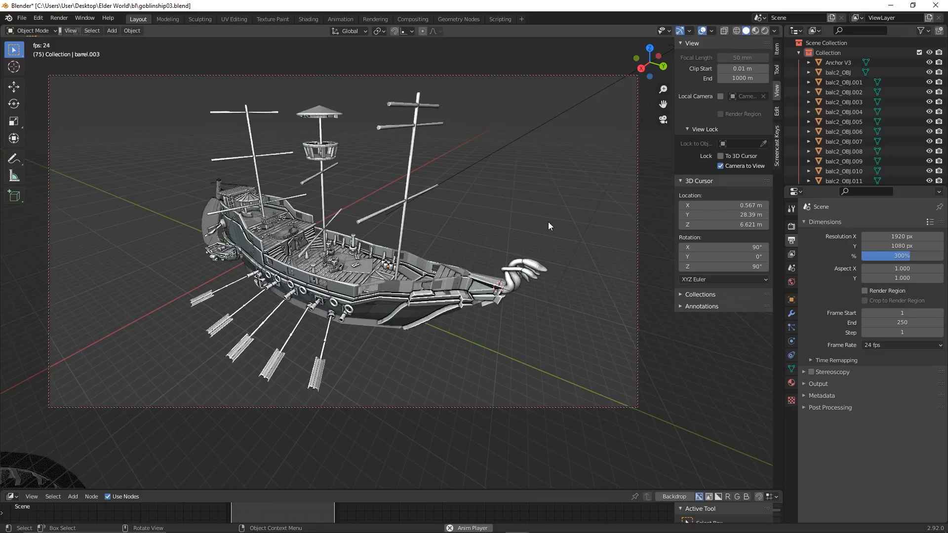
{"action": "left_click", "coordinate": [721, 165]}
{"action": "middle_click_drag", "start_coordinate": [504, 246], "coordinate": [457, 214]}
{"action": "key", "text": "KP_0"}
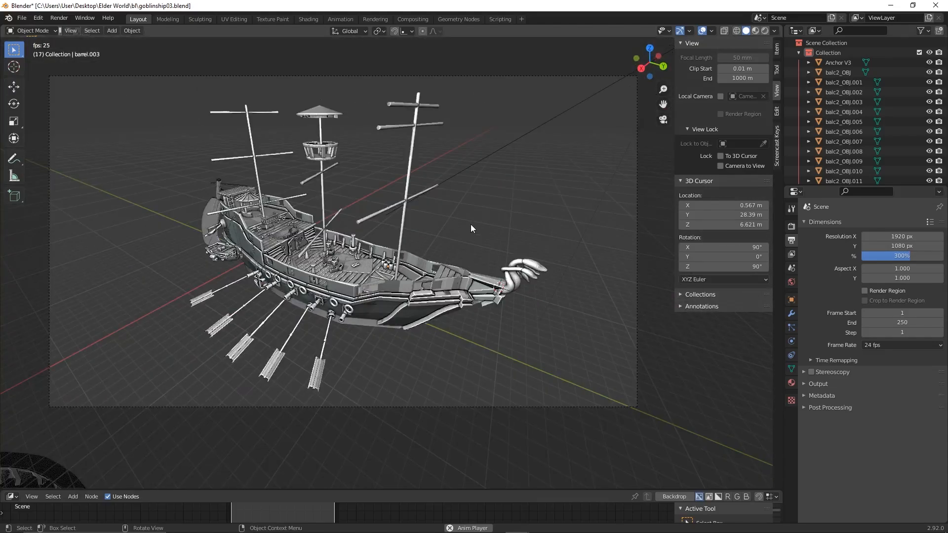
Set the scene's render engine to Eevee
{"action": "left_click", "coordinate": [792, 226]}
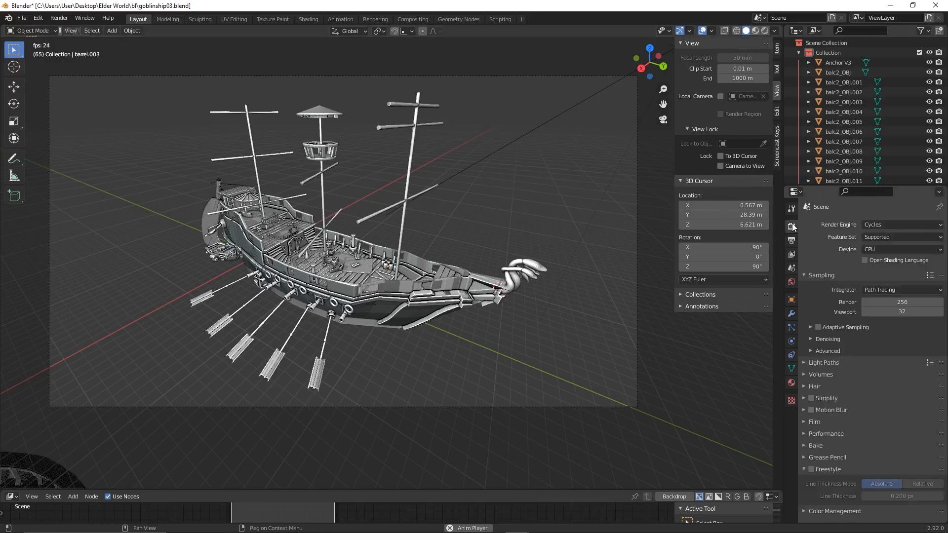
{"action": "left_click", "coordinate": [894, 224]}
{"action": "left_click", "coordinate": [881, 233]}
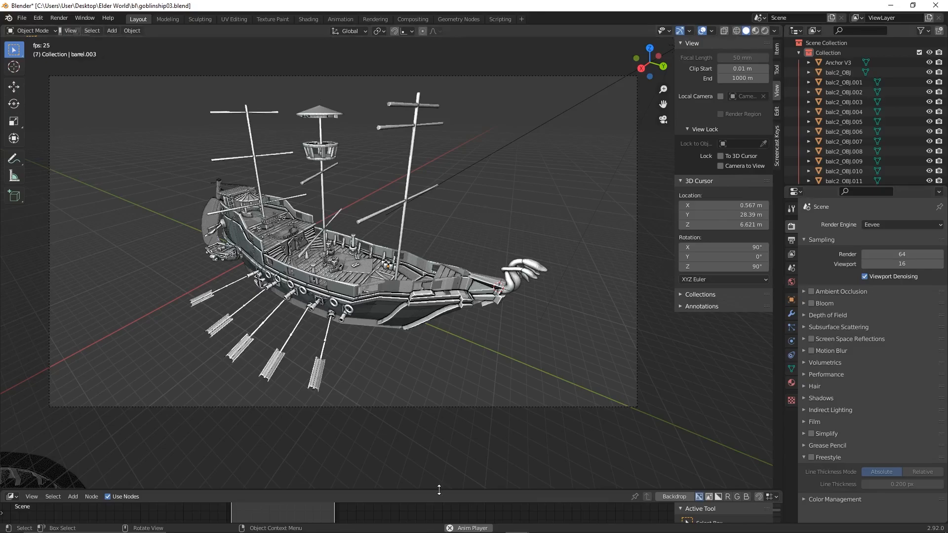
Switch to File Explorer, open the Elder World folder process > goblin ship > 3D and widen the window
{"action": "mouse_move", "coordinate": [261, 531]}
{"action": "left_click", "coordinate": [202, 524]}
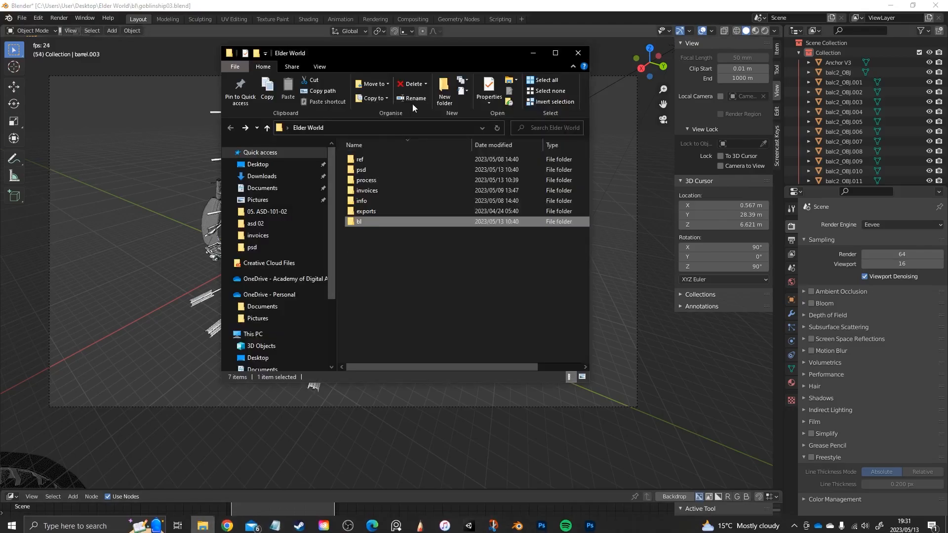
{"action": "double_click", "coordinate": [392, 184]}
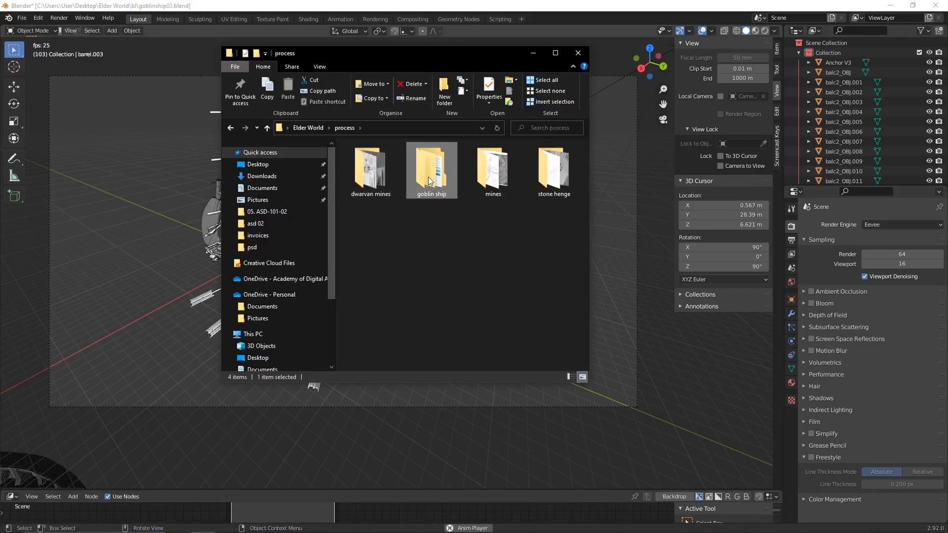
{"action": "double_click", "coordinate": [428, 171]}
{"action": "double_click", "coordinate": [399, 162]}
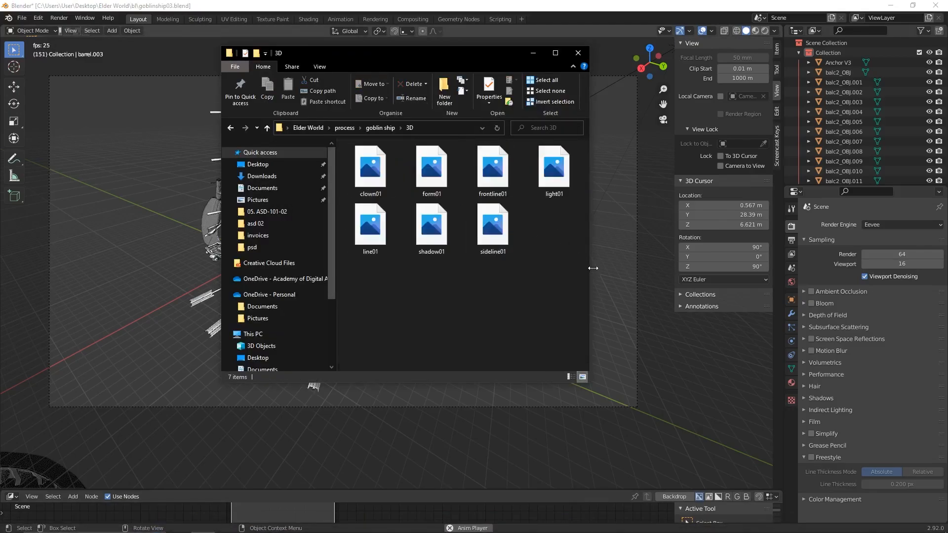
{"action": "left_click_drag", "start_coordinate": [590, 269], "coordinate": [668, 279]}
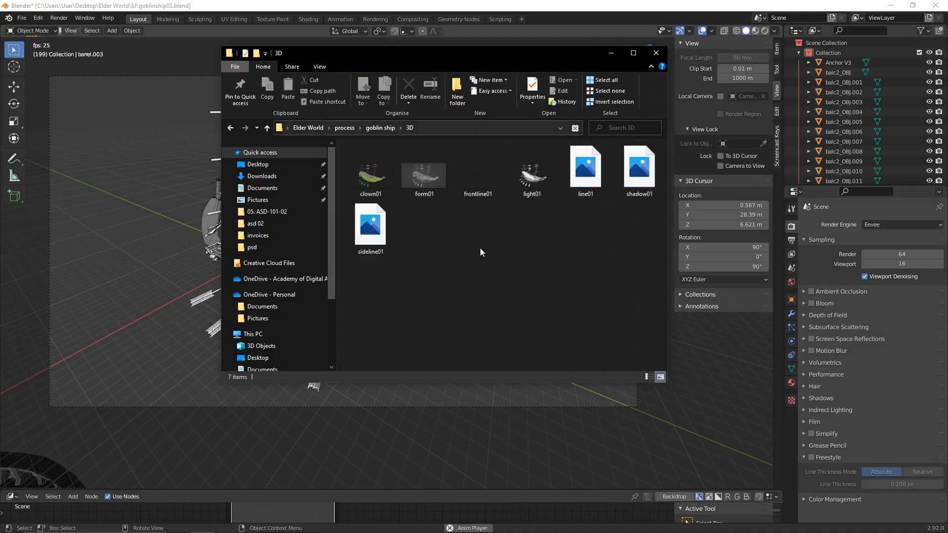
Open the form01 image, examine the ship's deck up close, close the image and return to Blender
{"action": "double_click", "coordinate": [426, 176]}
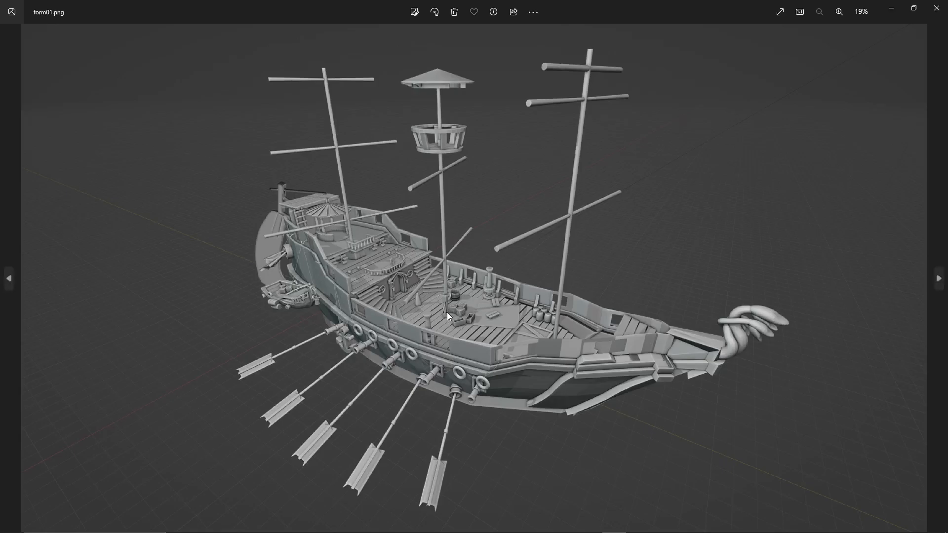
{"action": "scroll", "coordinate": [496, 352], "scroll_direction": "up", "scroll_amount": 2}
{"action": "scroll", "coordinate": [498, 356], "scroll_direction": "up", "scroll_amount": 2}
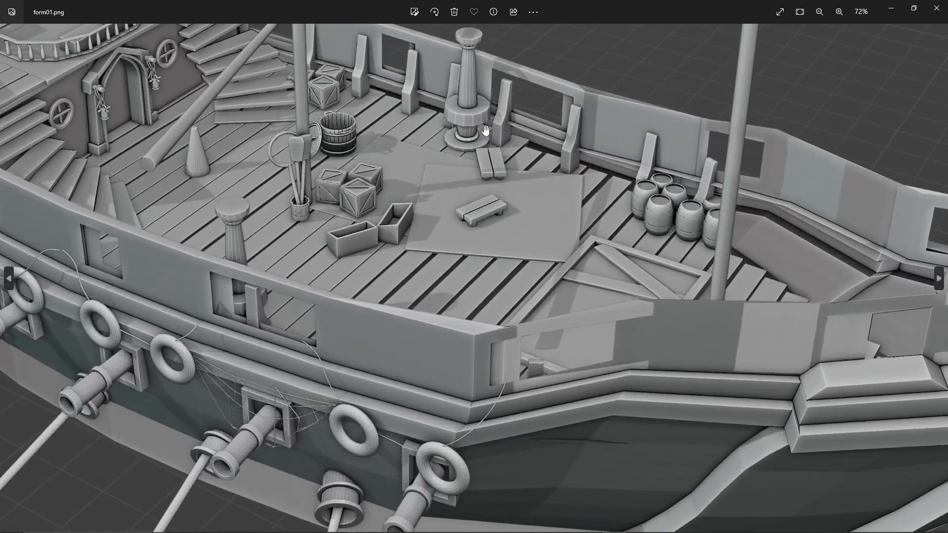
{"action": "scroll", "coordinate": [486, 233], "scroll_direction": "down", "scroll_amount": 4}
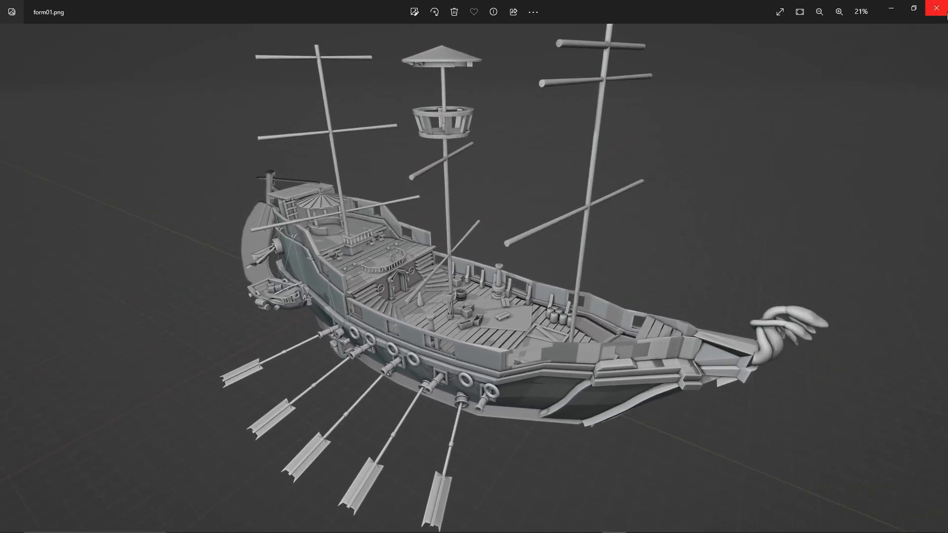
{"action": "left_click", "coordinate": [937, 8]}
{"action": "left_click", "coordinate": [568, 11]}
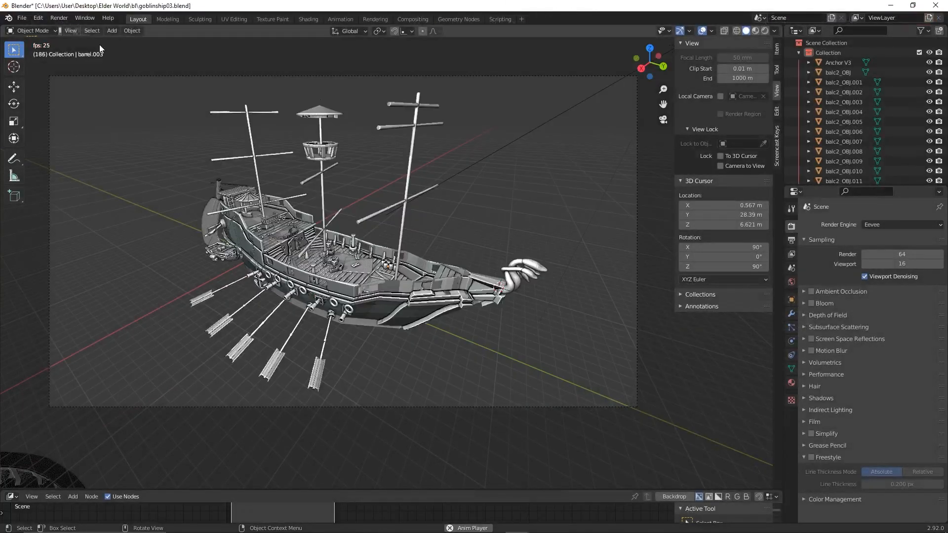
Create a viewport render image of the ship from the camera and examine its deck up close
{"action": "left_click", "coordinate": [71, 31]}
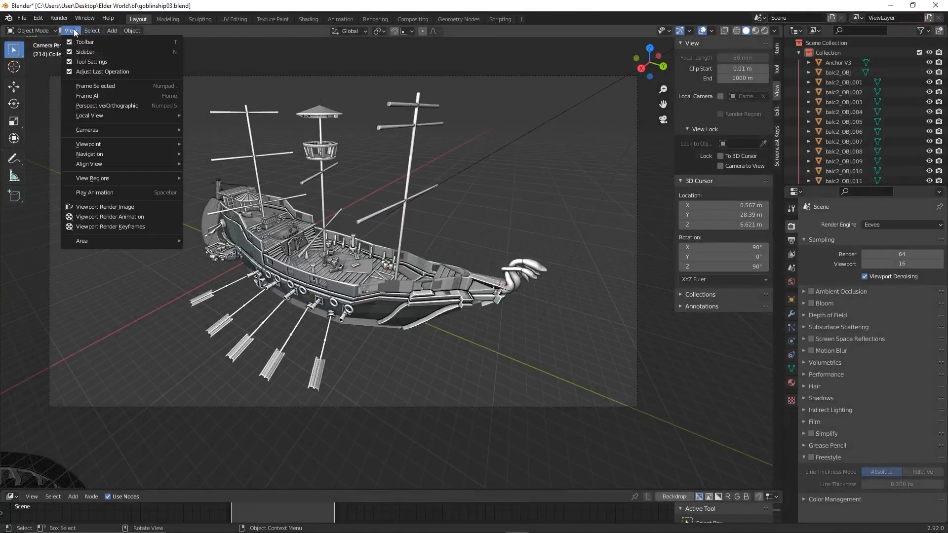
{"action": "left_click", "coordinate": [140, 207]}
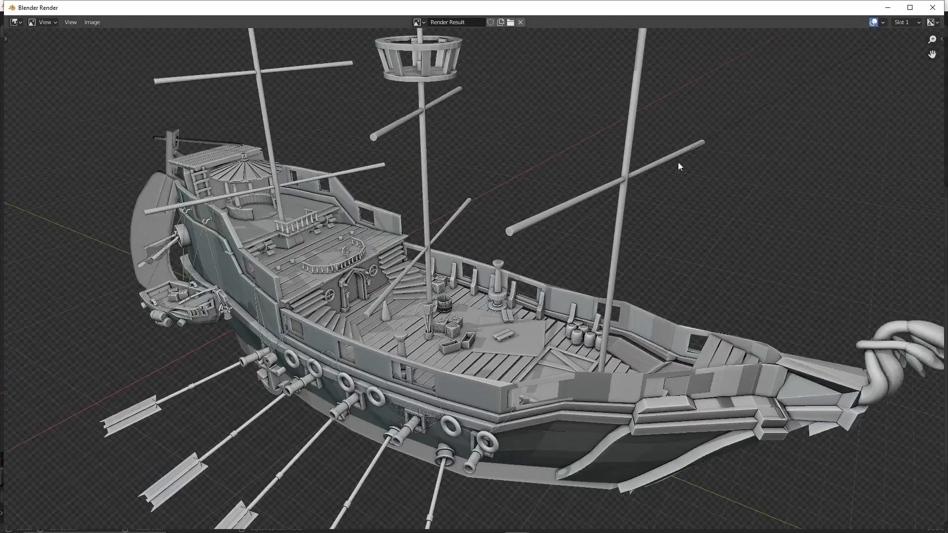
{"action": "scroll", "coordinate": [531, 349], "scroll_direction": "down", "scroll_amount": 2}
{"action": "scroll", "coordinate": [529, 349], "scroll_direction": "up", "scroll_amount": 4}
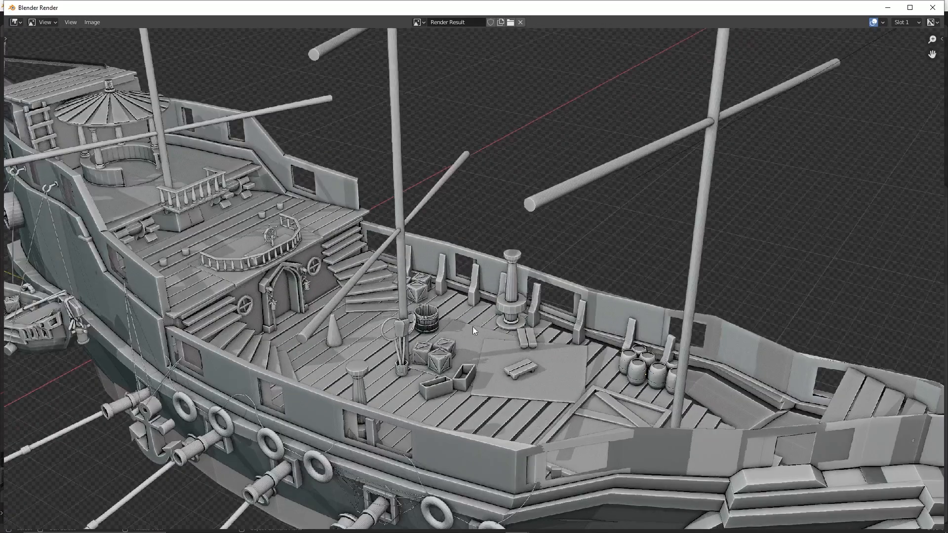
{"action": "middle_click_drag", "start_coordinate": [473, 327], "coordinate": [476, 296]}
Start saving the viewport render as an image, cancel the save and close the render window
{"action": "left_click", "coordinate": [92, 22]}
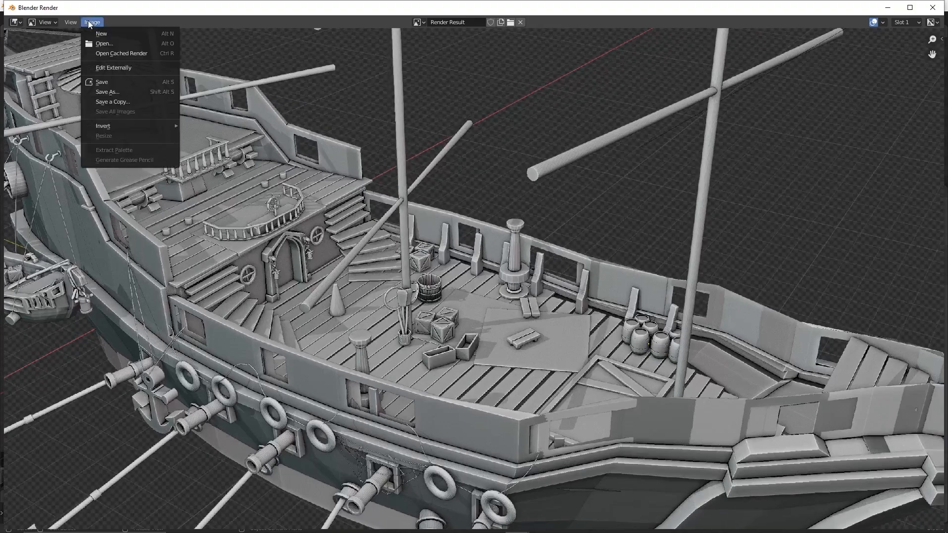
{"action": "left_click", "coordinate": [116, 91]}
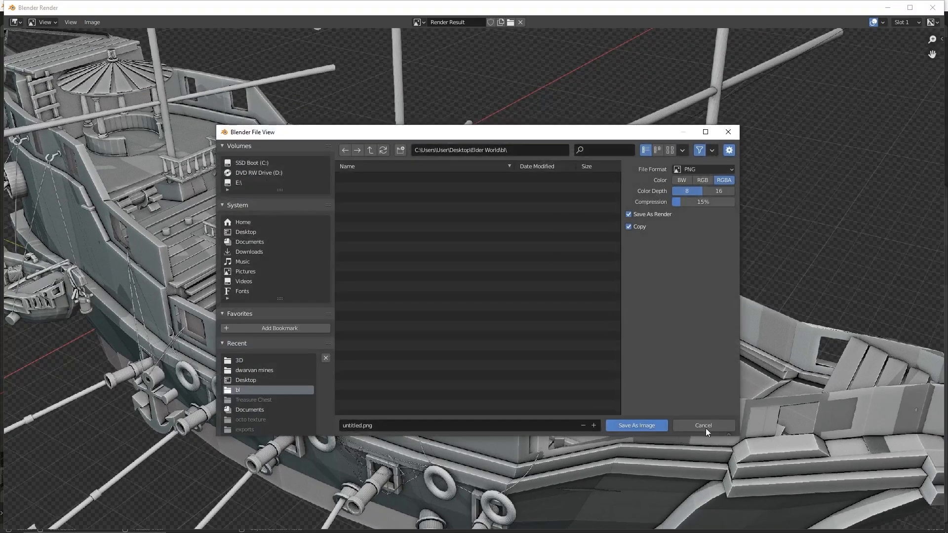
{"action": "left_click", "coordinate": [704, 426]}
{"action": "scroll", "coordinate": [621, 340], "scroll_direction": "down", "scroll_amount": 4}
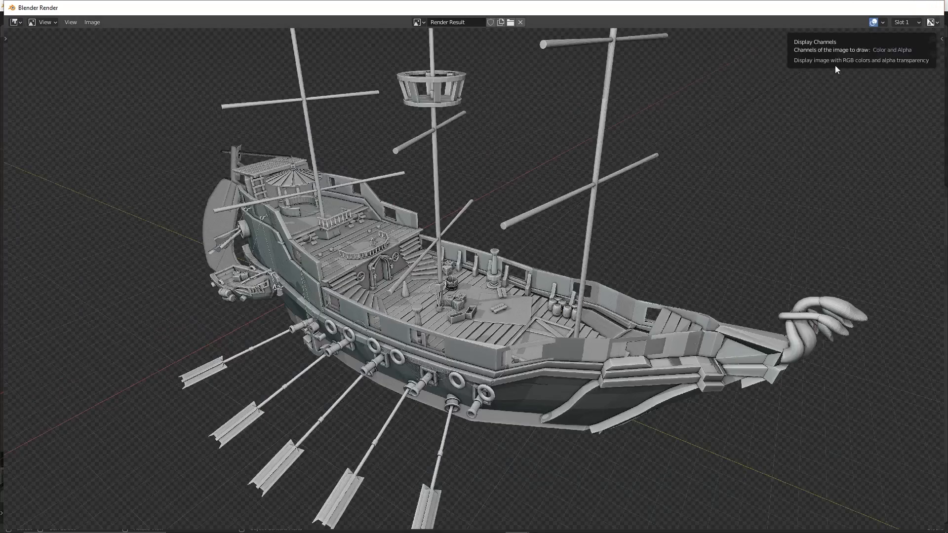
{"action": "left_click", "coordinate": [935, 7]}
Reopen the form01 image from the goblin ship's 3D folder for comparison and close it
{"action": "left_click", "coordinate": [205, 523]}
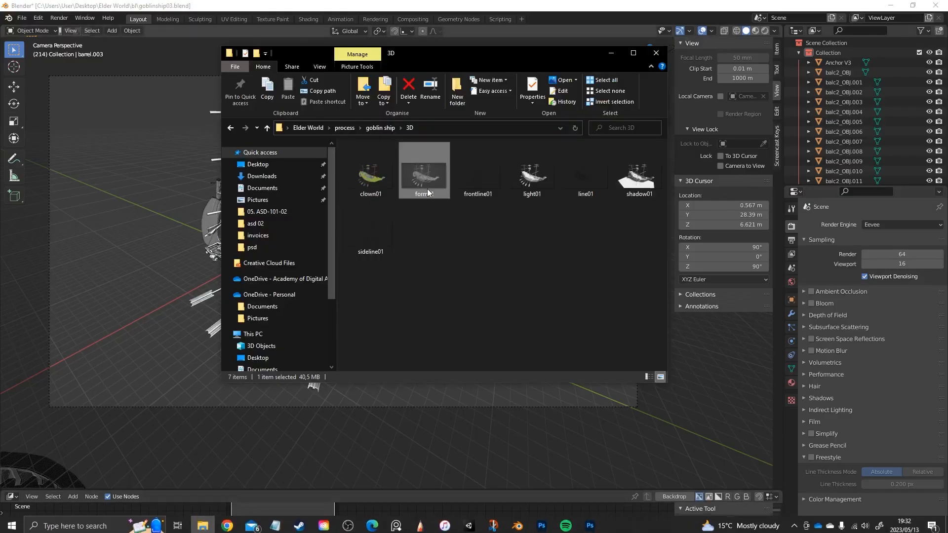
{"action": "double_click", "coordinate": [428, 189]}
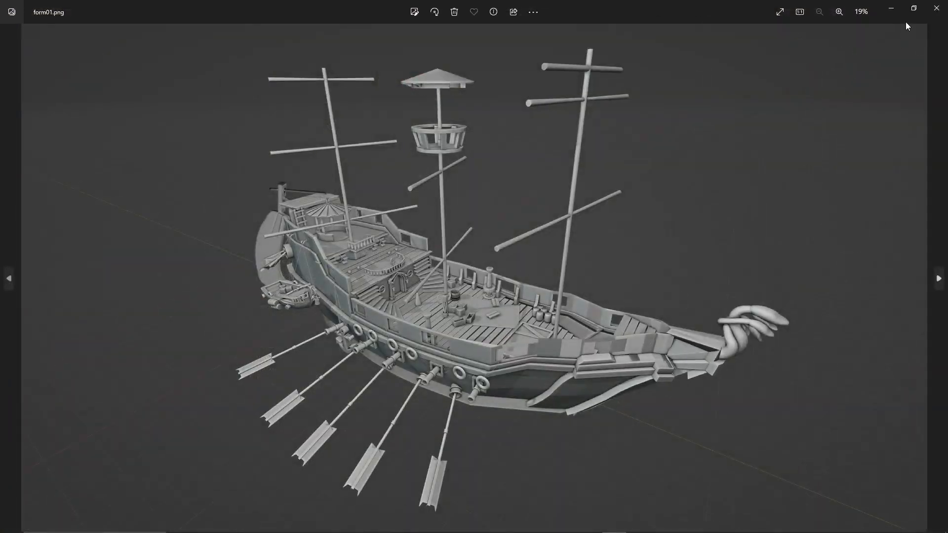
{"action": "scroll", "coordinate": [507, 328], "scroll_direction": "up", "scroll_amount": 2}
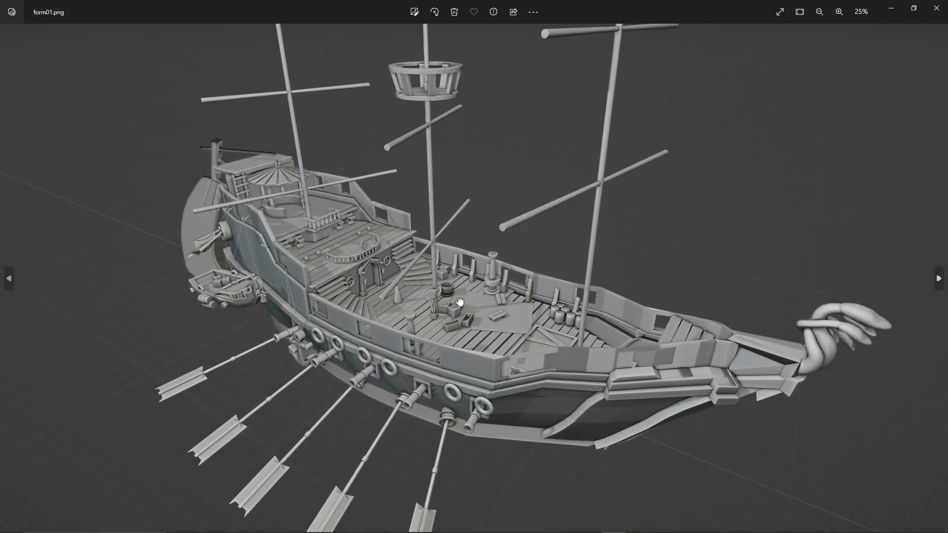
{"action": "left_click", "coordinate": [937, 8]}
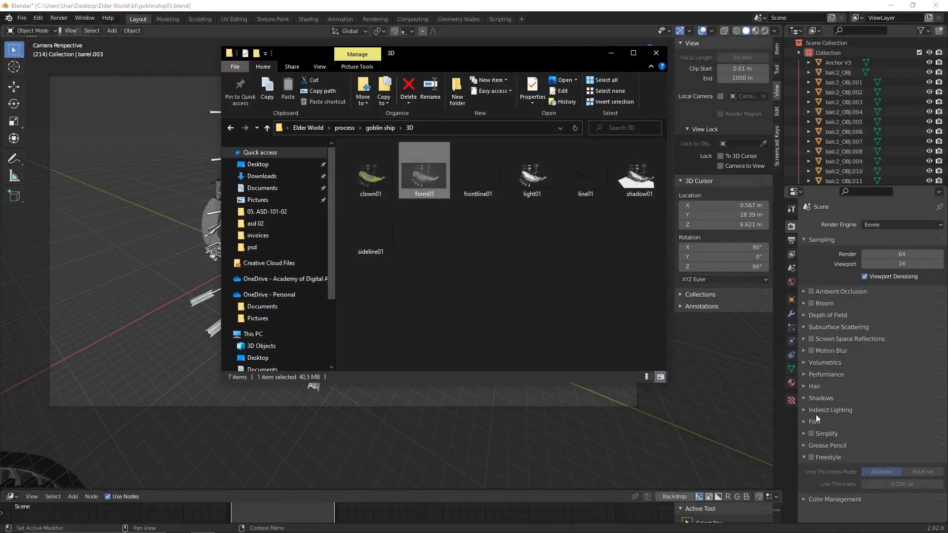
Show the Film settings with the Transparent option, render the ship from the camera and close the render window
{"action": "left_click", "coordinate": [815, 421]}
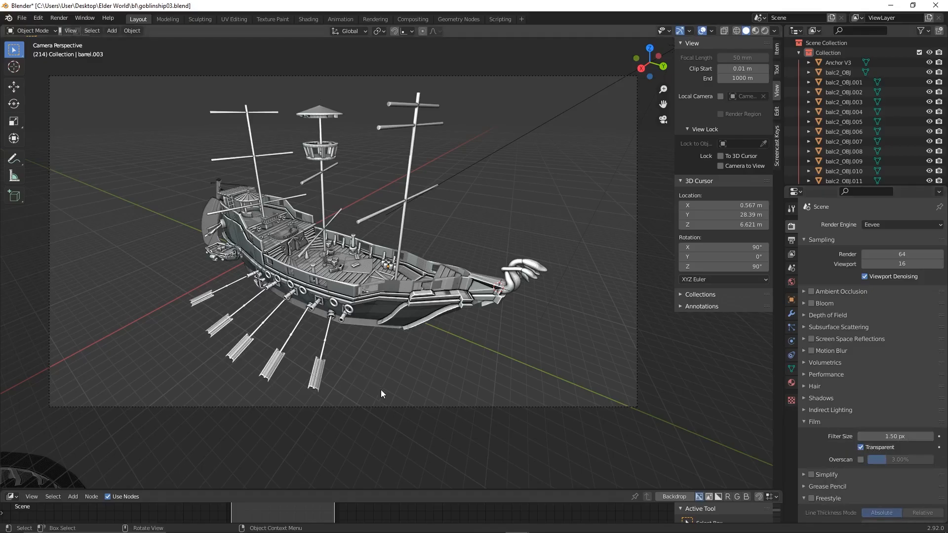
{"action": "key", "text": "F12"}
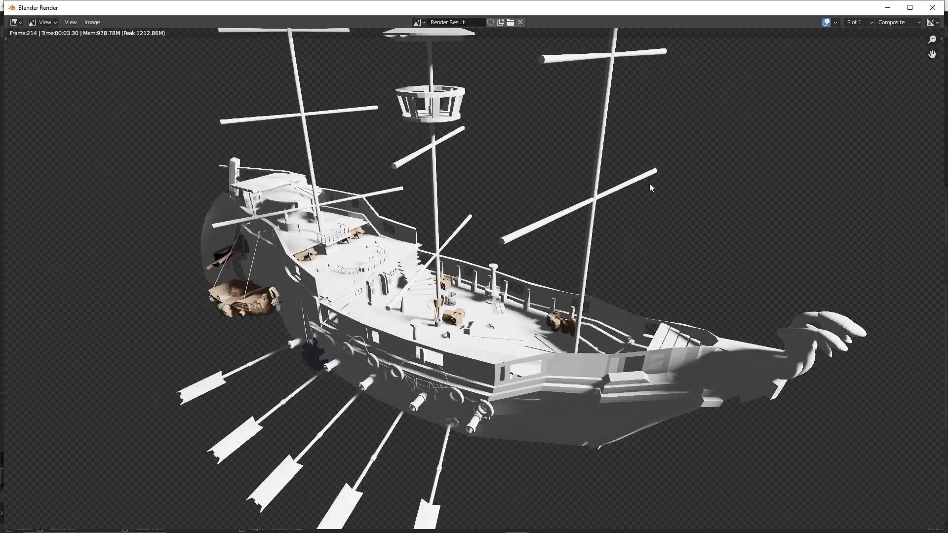
{"action": "left_click", "coordinate": [932, 8]}
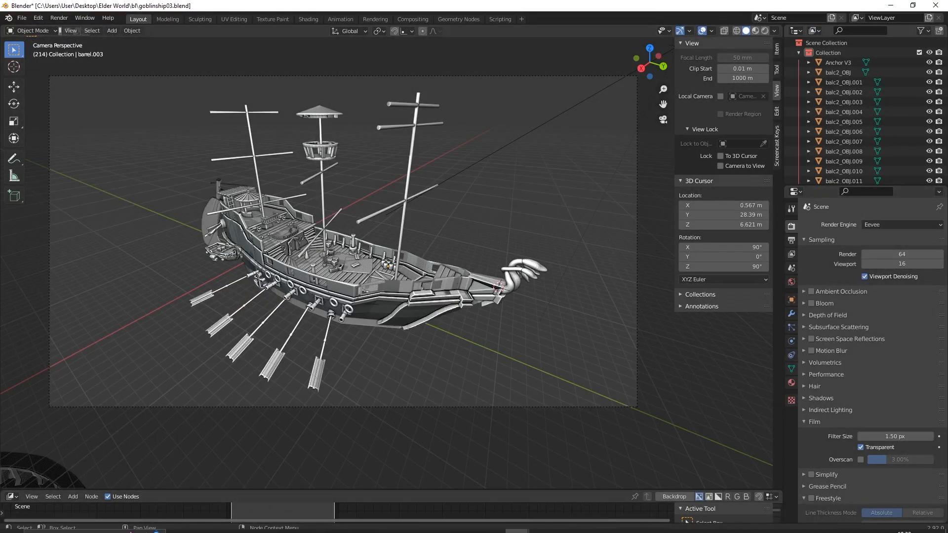
Open the line01 image from the goblin ship's 3D folder and look over the line work from stern to bow
{"action": "left_click", "coordinate": [200, 524]}
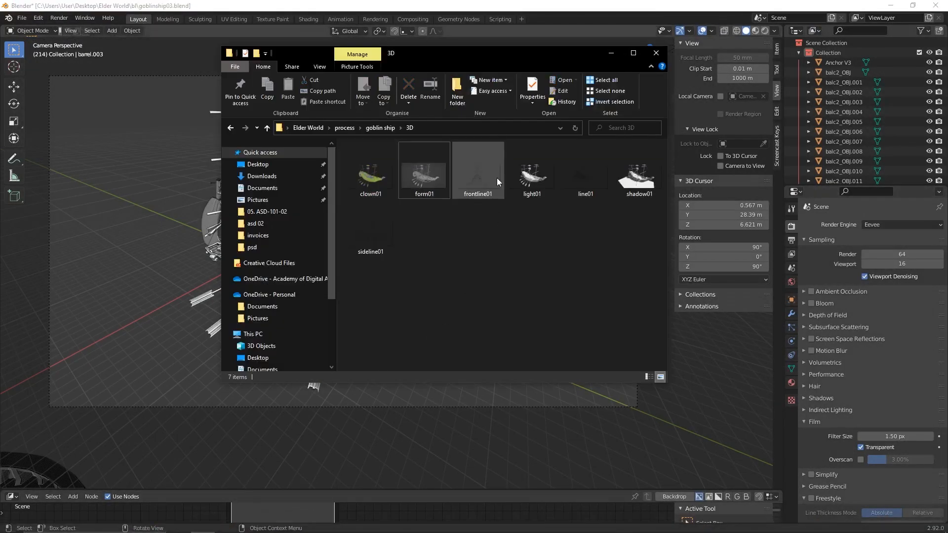
{"action": "double_click", "coordinate": [587, 174]}
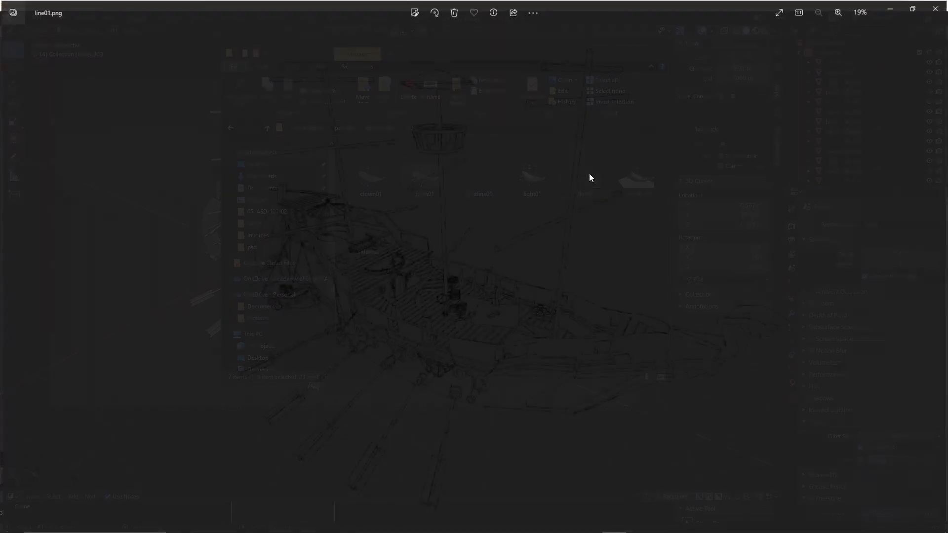
{"action": "scroll", "coordinate": [440, 327], "scroll_direction": "up", "scroll_amount": 3}
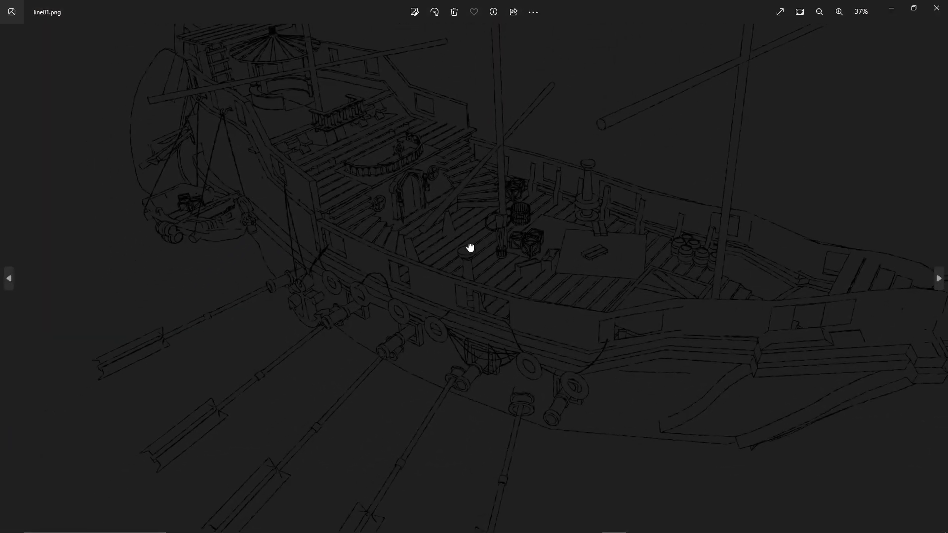
{"action": "left_click_drag", "start_coordinate": [585, 176], "coordinate": [477, 208]}
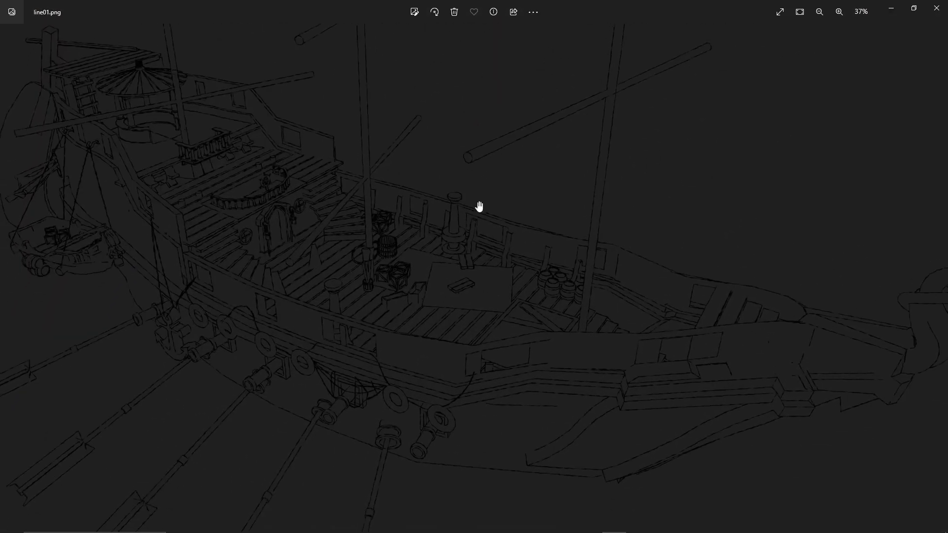
{"action": "left_click_drag", "start_coordinate": [775, 275], "coordinate": [701, 248]}
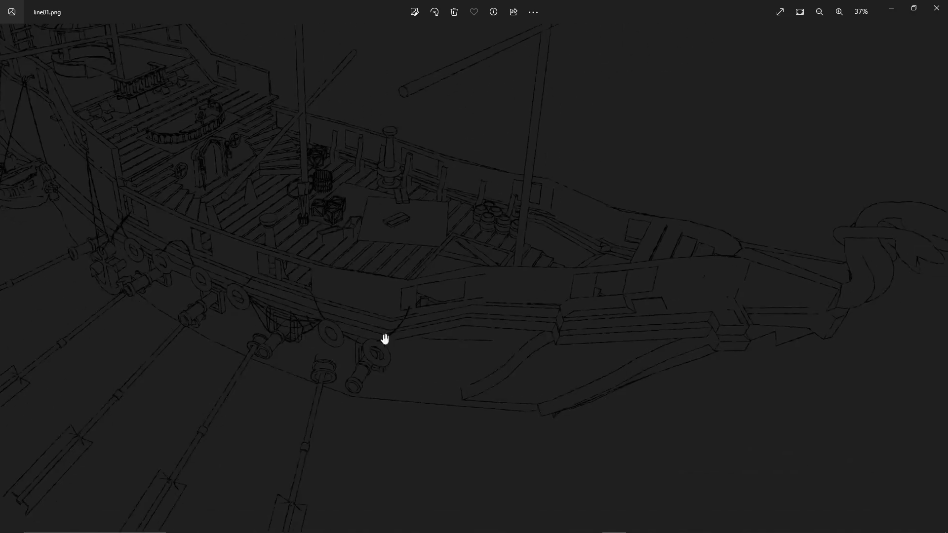
{"action": "left_click_drag", "start_coordinate": [282, 355], "coordinate": [517, 318]}
{"action": "left_click_drag", "start_coordinate": [462, 199], "coordinate": [413, 152]}
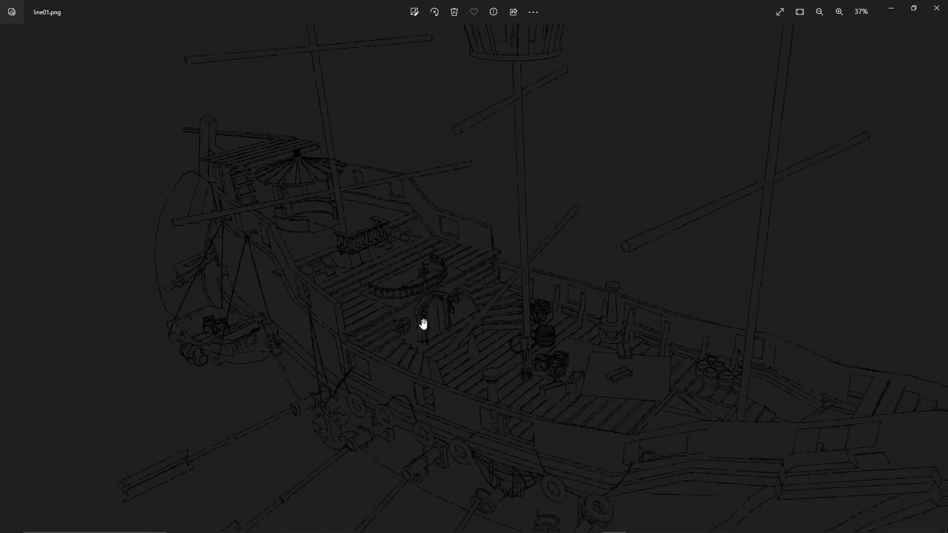
Examine the line work on the ship's deck around the cabin door, mast and crates up close, and close the image
{"action": "scroll", "coordinate": [470, 281], "scroll_direction": "up", "scroll_amount": 10}
{"action": "left_click_drag", "start_coordinate": [434, 286], "coordinate": [444, 211]}
{"action": "left_click_drag", "start_coordinate": [532, 306], "coordinate": [520, 261]}
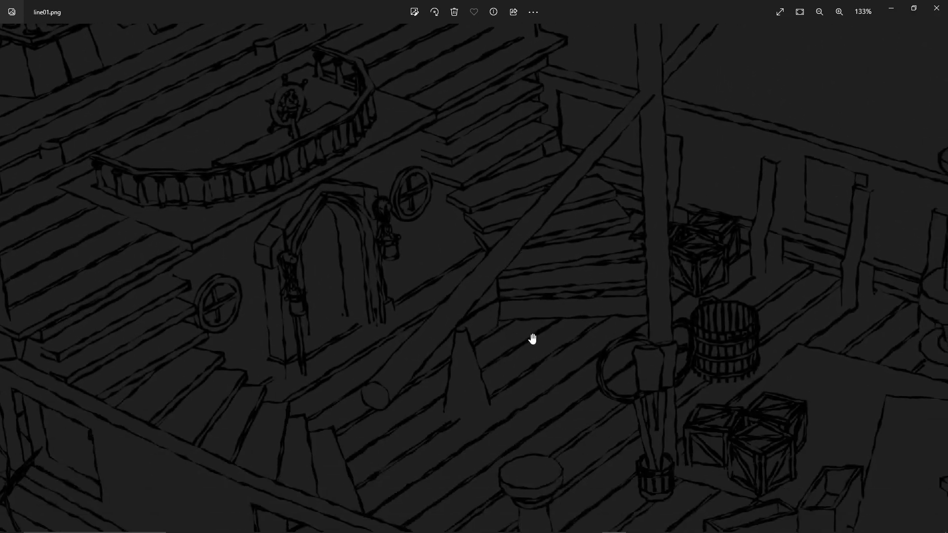
{"action": "left_click_drag", "start_coordinate": [697, 299], "coordinate": [582, 248]}
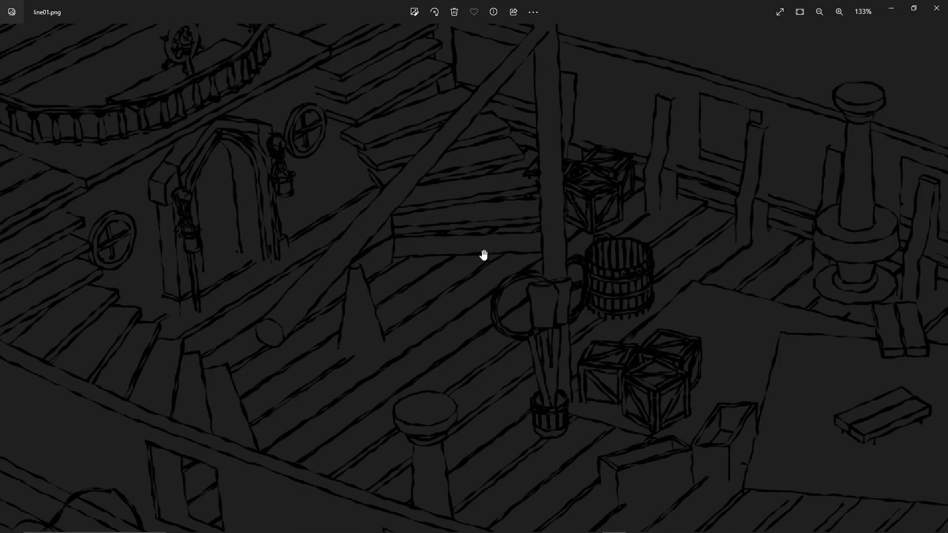
{"action": "left_click_drag", "start_coordinate": [381, 202], "coordinate": [706, 356]}
{"action": "scroll", "coordinate": [553, 243], "scroll_direction": "down", "scroll_amount": 8}
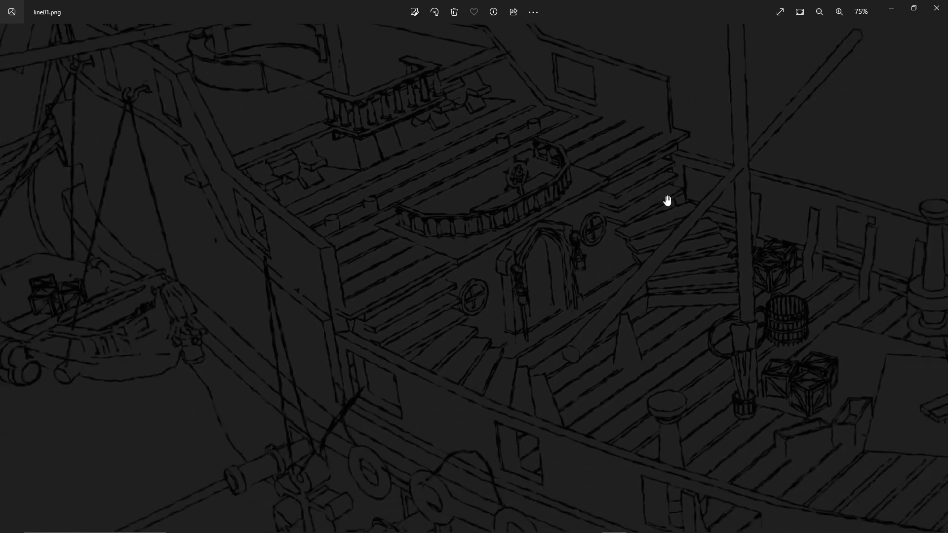
{"action": "scroll", "coordinate": [594, 229], "scroll_direction": "down", "scroll_amount": 5}
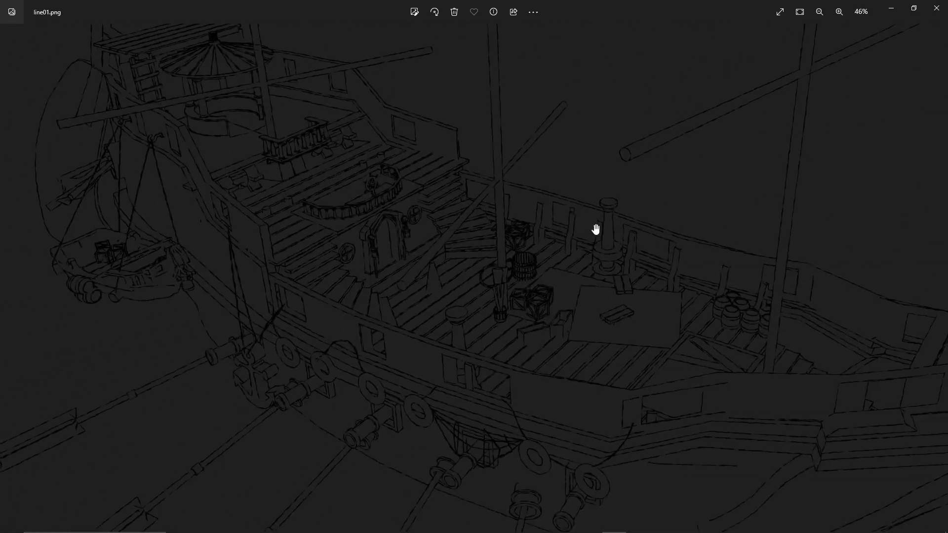
{"action": "left_click", "coordinate": [937, 8]}
{"action": "left_click", "coordinate": [593, 443]}
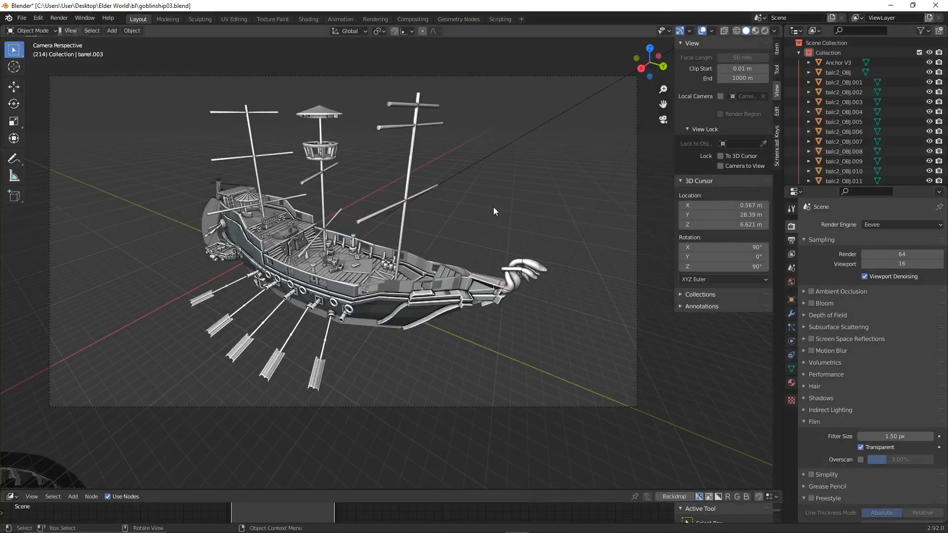
Collapse the Sampling and Film settings in the render properties and enable Freestyle
{"action": "left_click_drag", "start_coordinate": [458, 491], "coordinate": [499, 464]}
{"action": "left_click", "coordinate": [792, 240]}
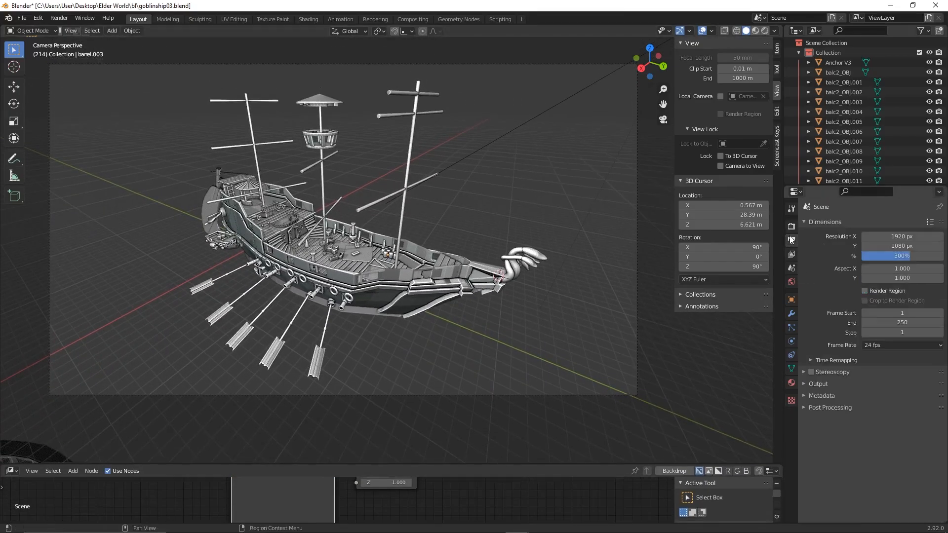
{"action": "left_click", "coordinate": [792, 254]}
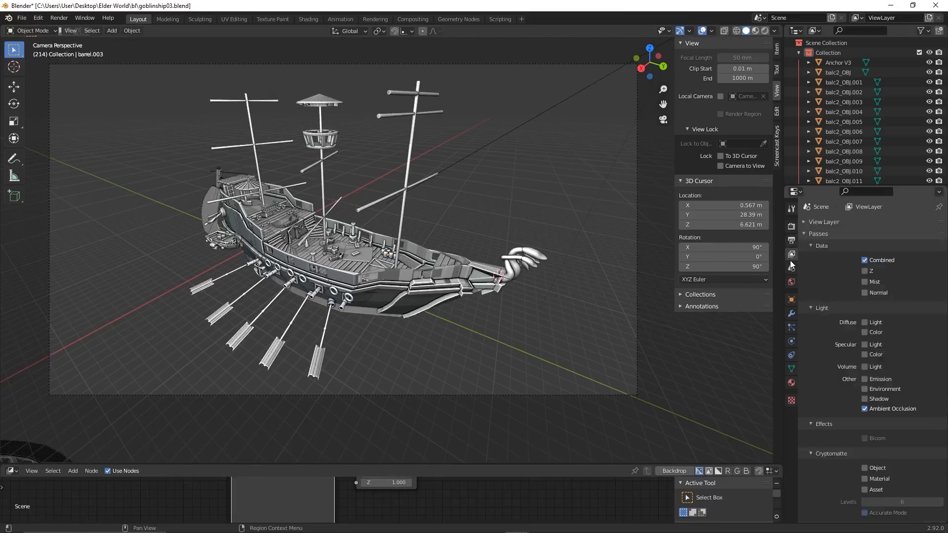
{"action": "left_click", "coordinate": [793, 227]}
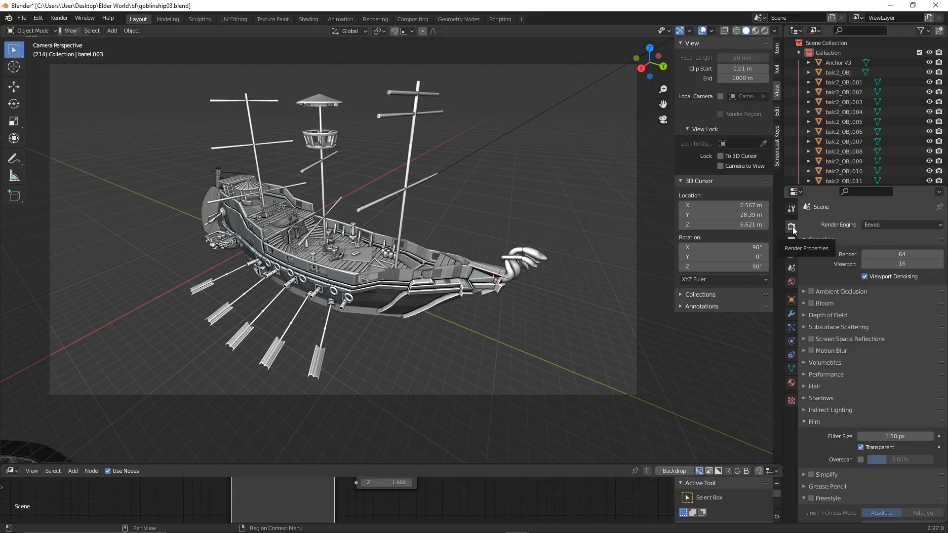
{"action": "left_click", "coordinate": [805, 239]}
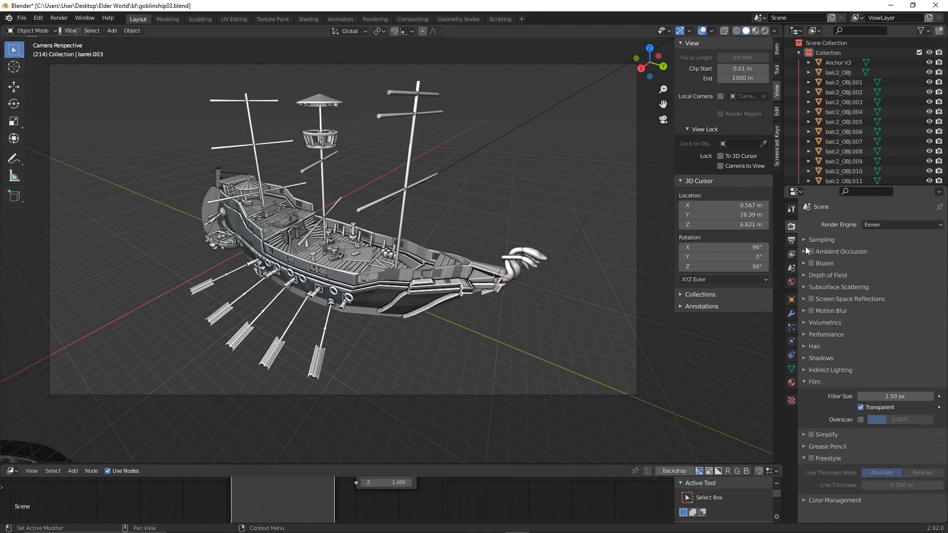
{"action": "left_click", "coordinate": [814, 382]}
{"action": "left_click", "coordinate": [833, 418]}
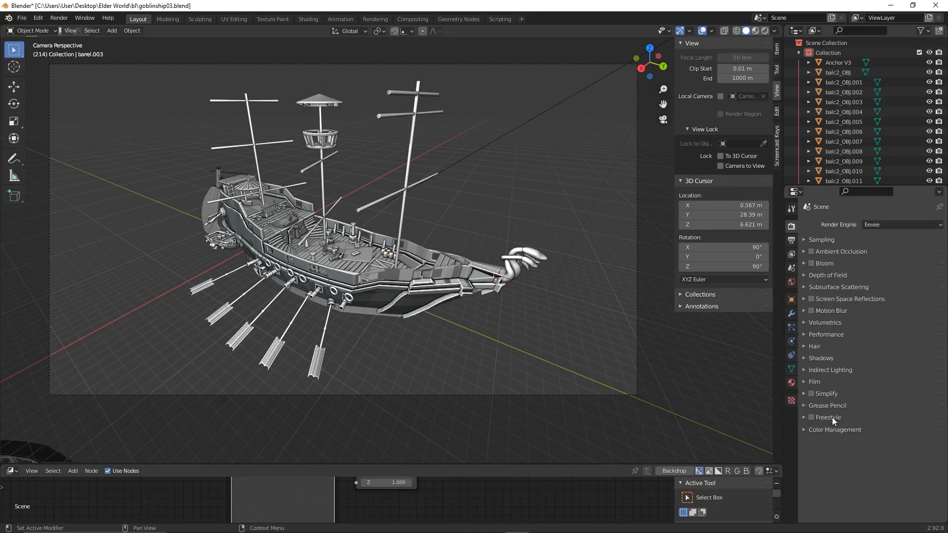
{"action": "left_click", "coordinate": [805, 417]}
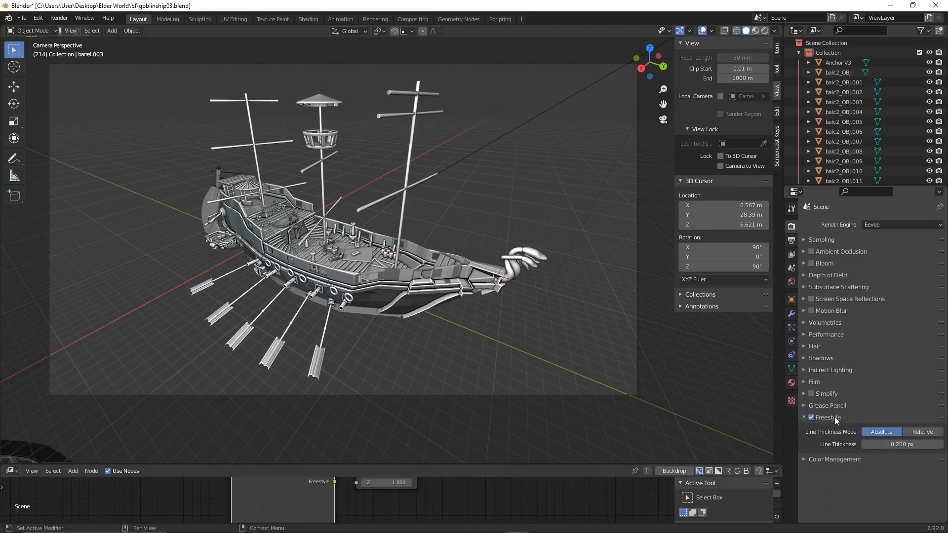
Show the view layer's Freestyle settings with the As Render Pass option and enlarge the compositor node editor
{"action": "left_click", "coordinate": [789, 255]}
{"action": "left_click", "coordinate": [807, 234]}
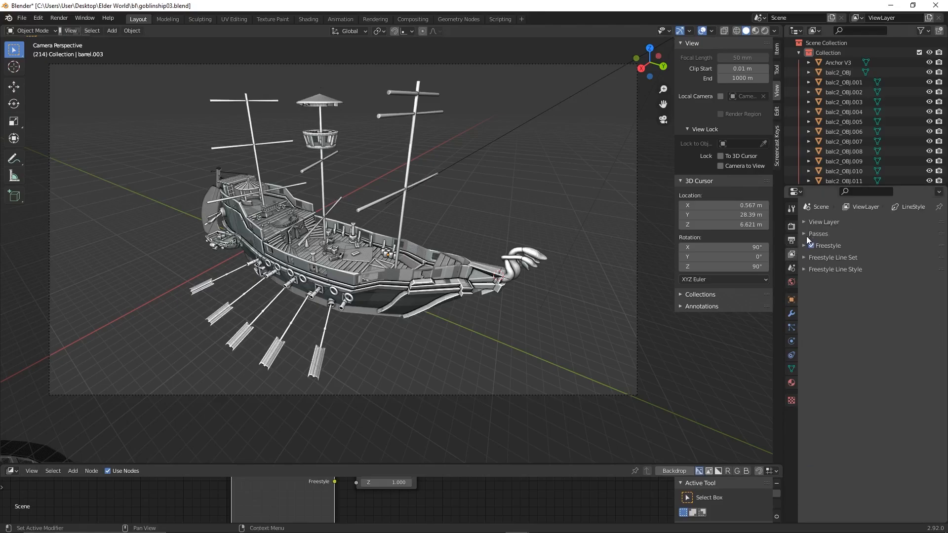
{"action": "left_click", "coordinate": [805, 245]}
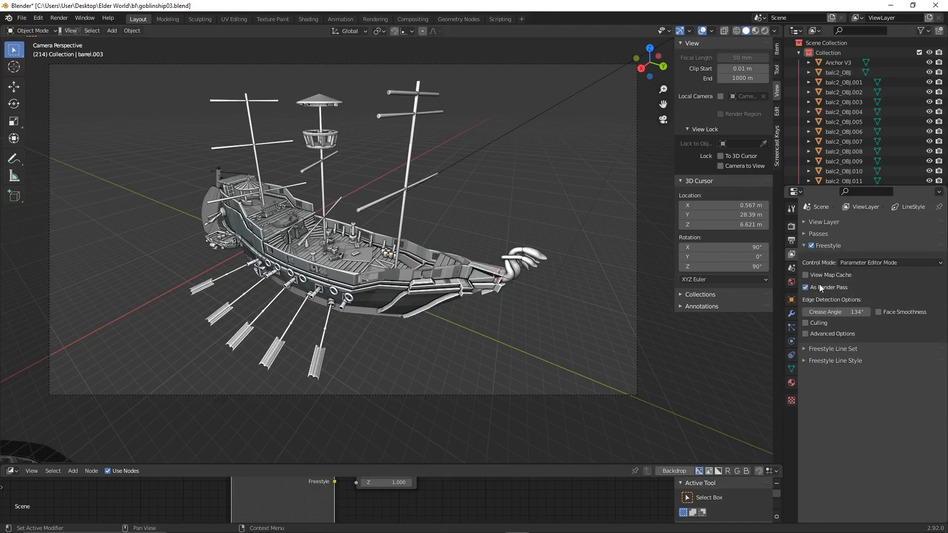
{"action": "left_click", "coordinate": [837, 287]}
{"action": "left_click_drag", "start_coordinate": [410, 465], "coordinate": [326, 341]}
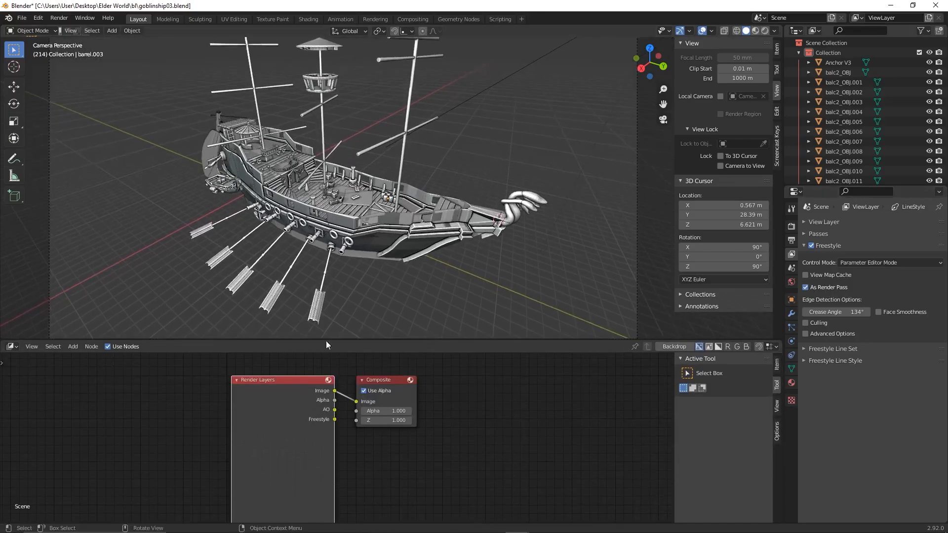
{"action": "left_click", "coordinate": [15, 347]}
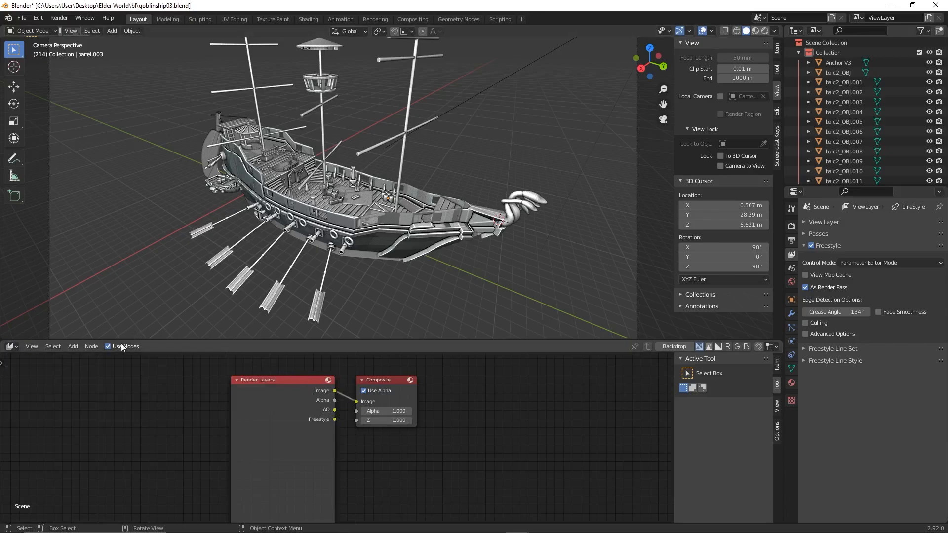
Switch the view layer's Freestyle and its As Render Pass option off and back on
{"action": "left_click", "coordinate": [811, 245]}
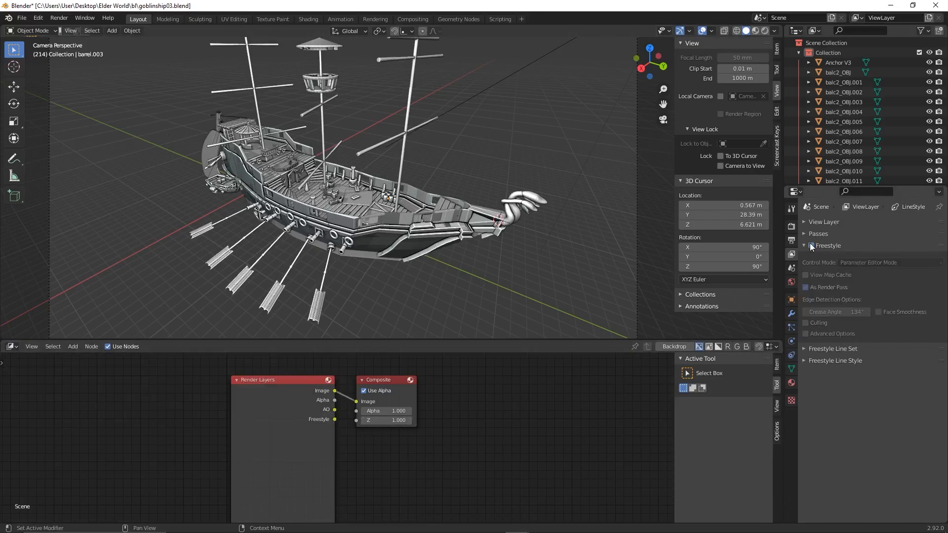
{"action": "left_click", "coordinate": [811, 245]}
{"action": "left_click", "coordinate": [811, 245]}
{"action": "left_click", "coordinate": [811, 246]}
{"action": "left_click", "coordinate": [806, 287]}
{"action": "left_click", "coordinate": [805, 287]}
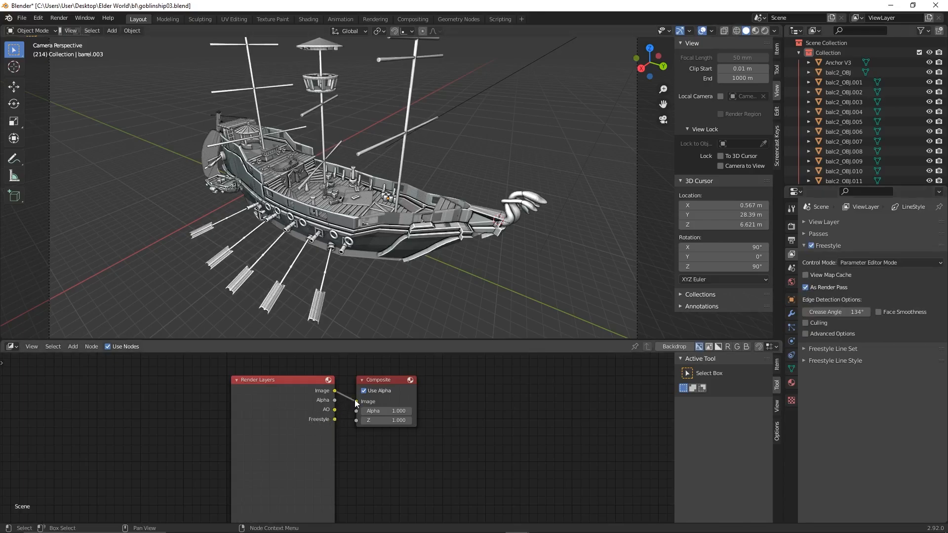
Connect the Render Layers node's Freestyle output to the Composite node's Image input and expand the Freestyle Line Set options
{"action": "mouse_move", "coordinate": [356, 401]}
{"action": "left_mouse_down"}
{"action": "mouse_move", "coordinate": [334, 420]}
{"action": "mouse_move", "coordinate": [357, 399]}
{"action": "left_mouse_up"}
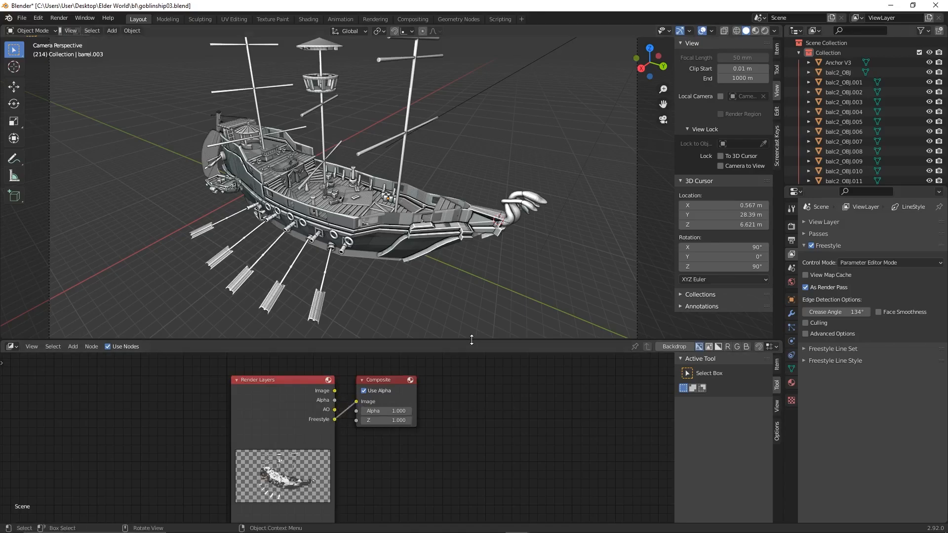
{"action": "left_click_drag", "start_coordinate": [464, 341], "coordinate": [611, 394]}
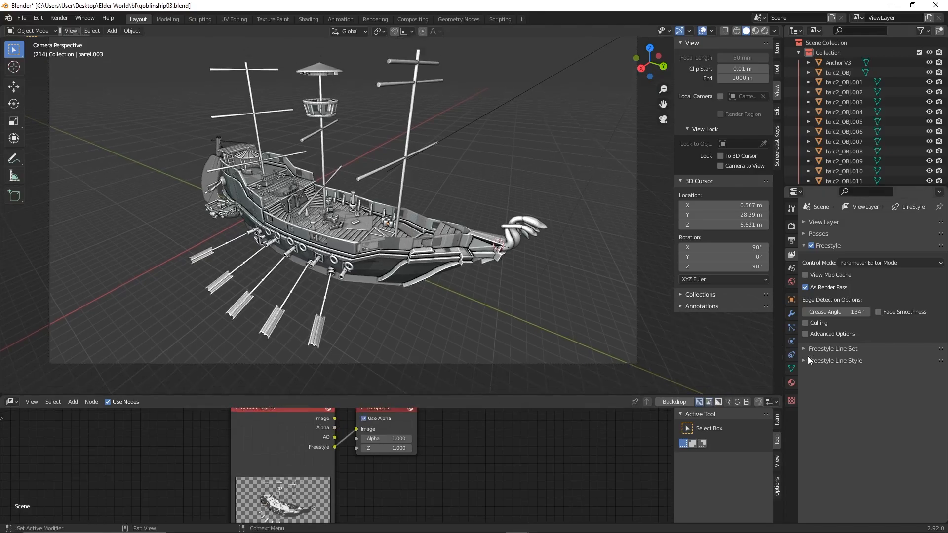
{"action": "left_click", "coordinate": [807, 348]}
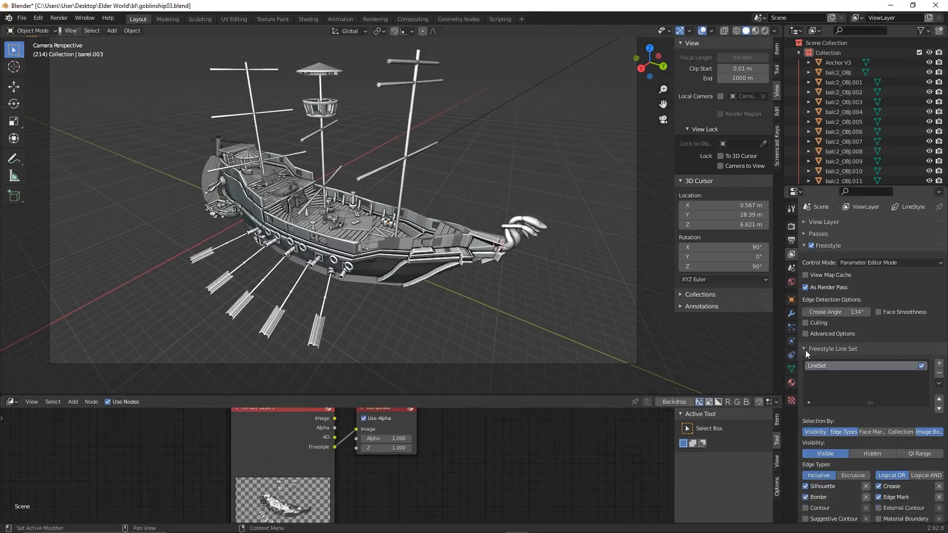
{"action": "scroll", "coordinate": [861, 384], "scroll_direction": "down", "scroll_amount": 1}
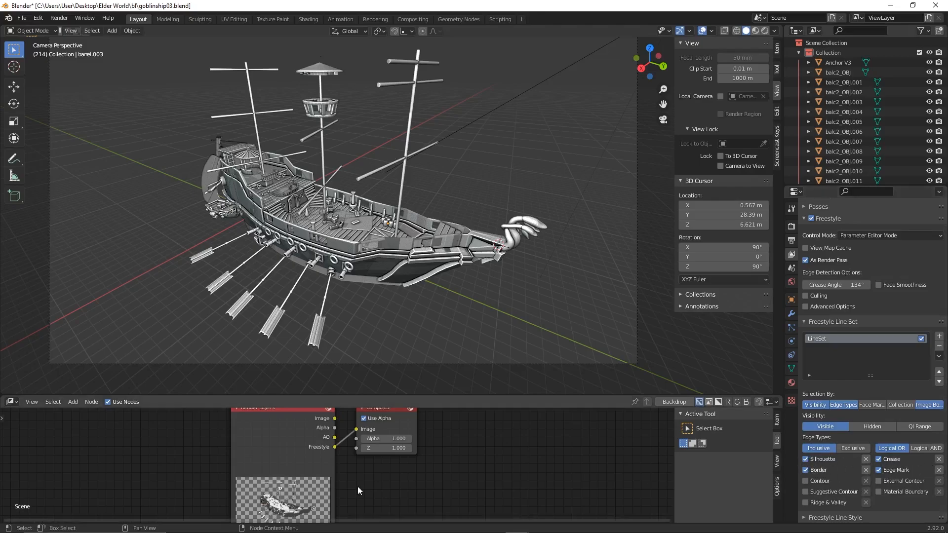
{"action": "mouse_move", "coordinate": [408, 522]}
{"action": "left_click", "coordinate": [349, 525]}
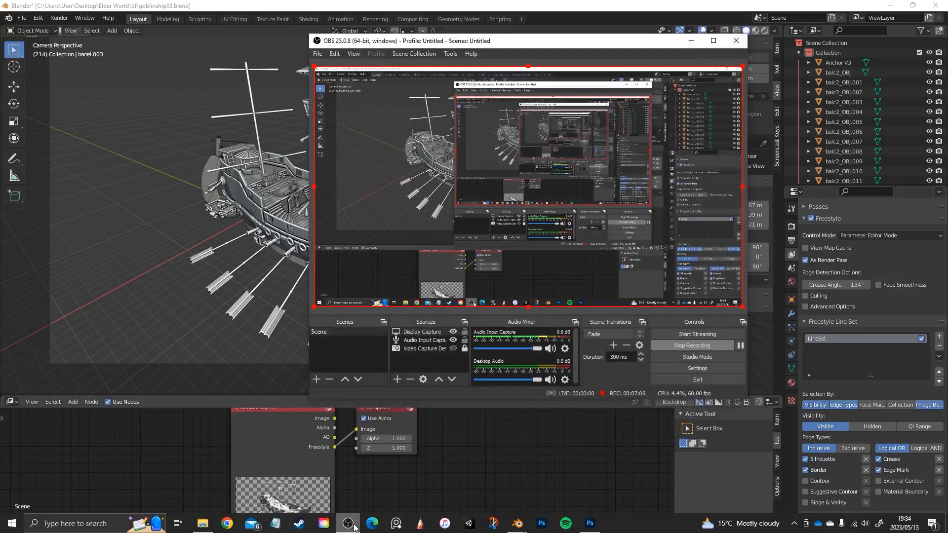
{"action": "left_click", "coordinate": [349, 525]}
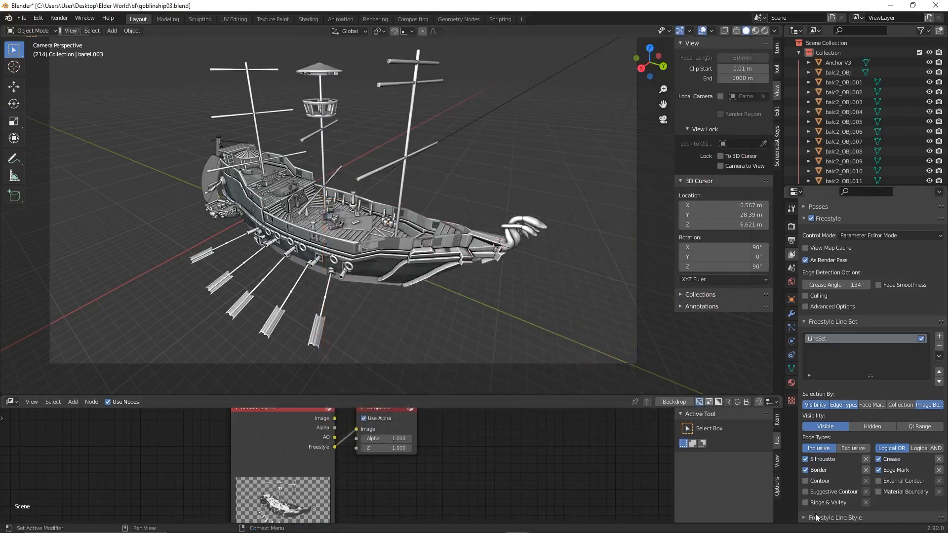
Show the Freestyle line style's Thickness settings with the Noise modifier and the choice of modifiers to add
{"action": "scroll", "coordinate": [849, 411], "scroll_direction": "down", "scroll_amount": 10}
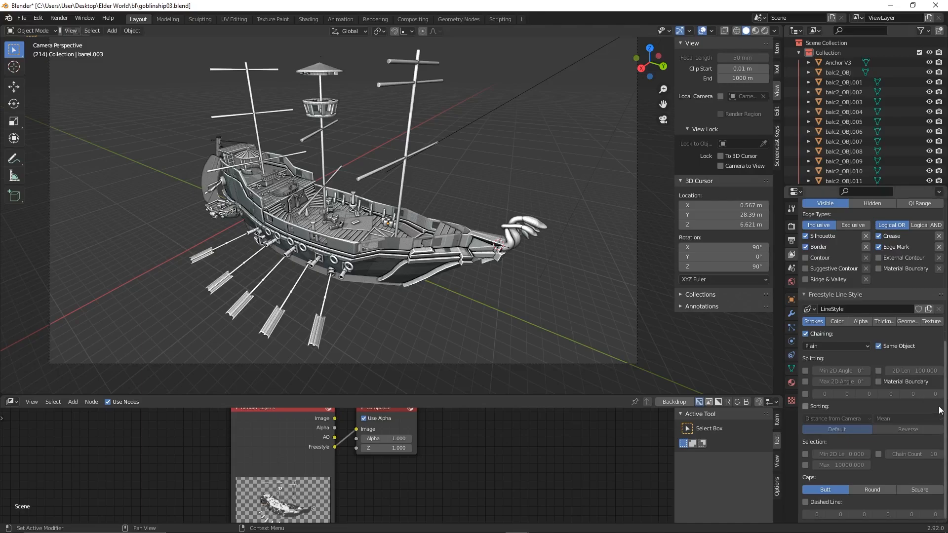
{"action": "left_click", "coordinate": [883, 322]}
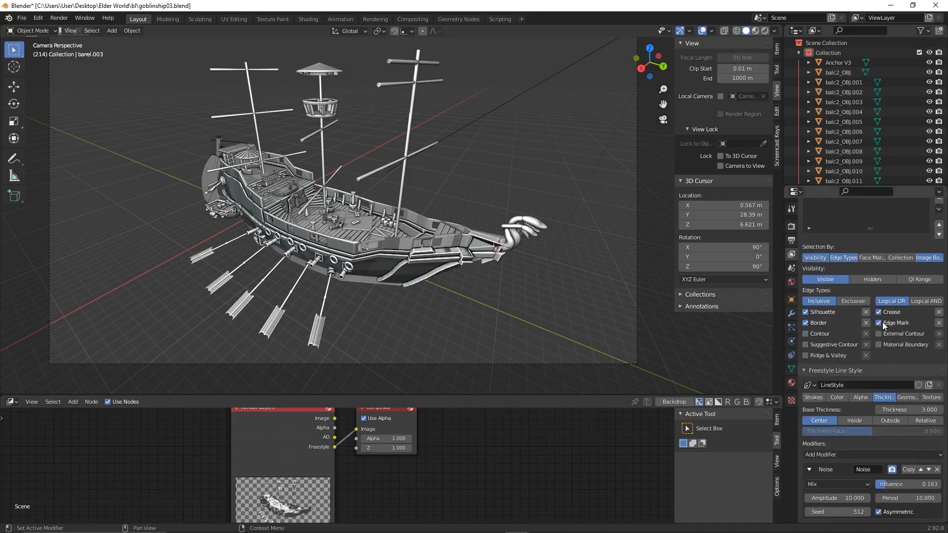
{"action": "left_click", "coordinate": [835, 455]}
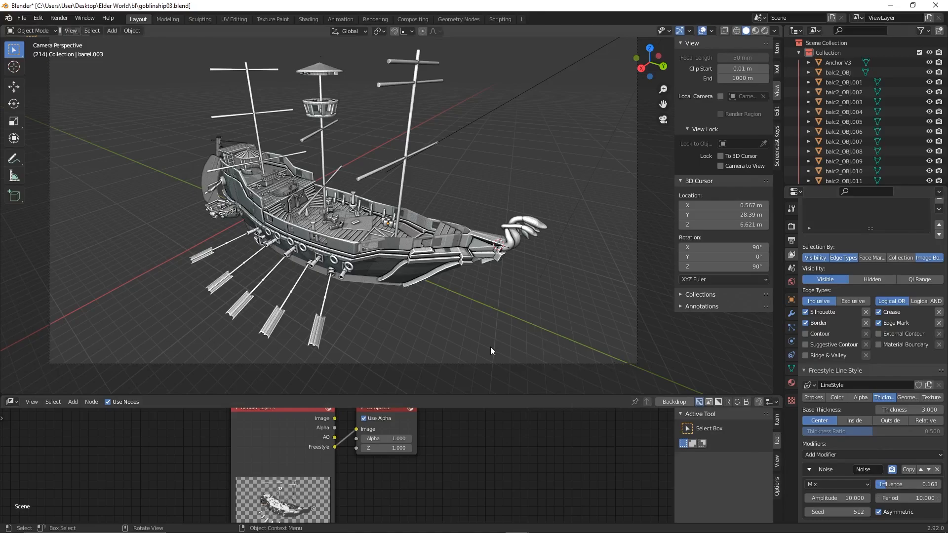
Reopen the line01 image from the 3D folder to examine the uneven line thickness up close
{"action": "mouse_move", "coordinate": [202, 526]}
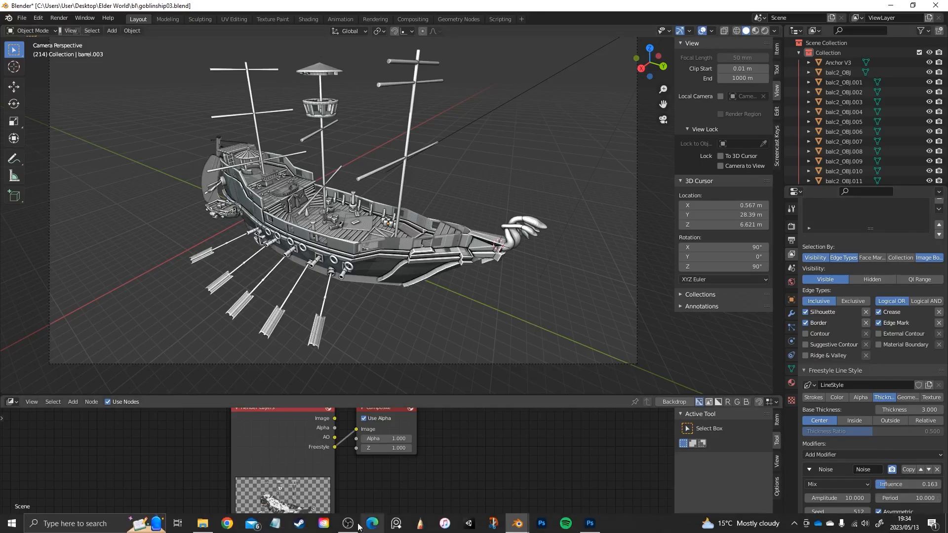
{"action": "left_click", "coordinate": [202, 527]}
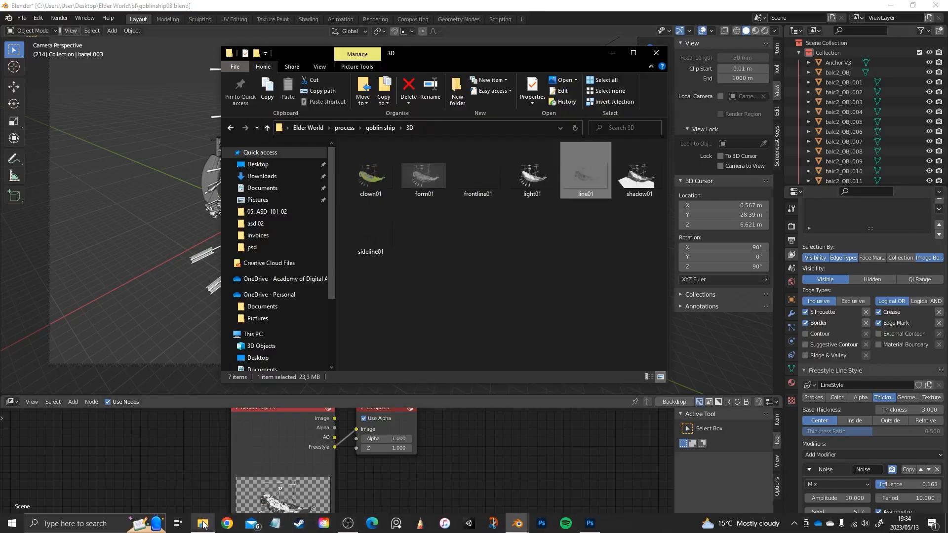
{"action": "double_click", "coordinate": [589, 180]}
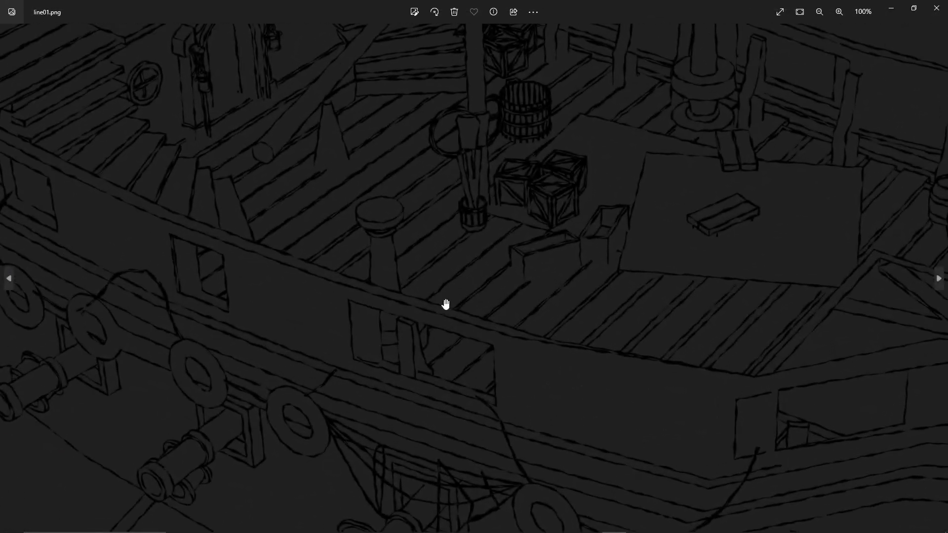
Close the line01 image and set the render output's resolution percentage to 100%
{"action": "left_click", "coordinate": [935, 6]}
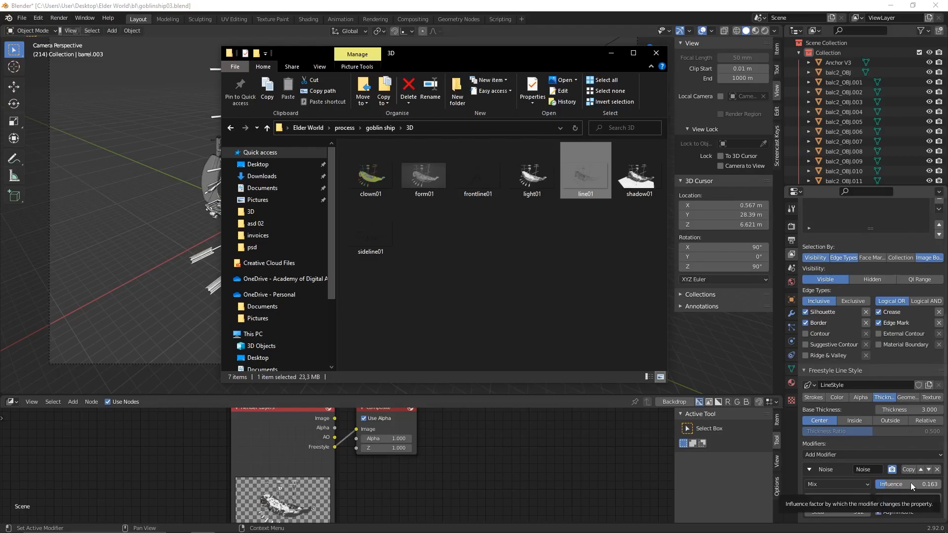
{"action": "left_click", "coordinate": [790, 227]}
{"action": "left_click", "coordinate": [789, 227]}
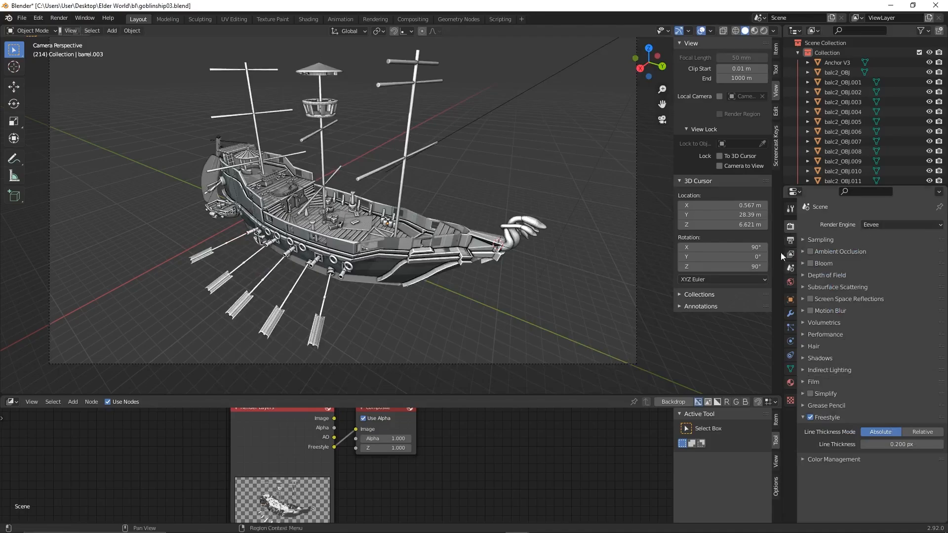
{"action": "left_click", "coordinate": [790, 240]}
{"action": "left_click_drag", "start_coordinate": [906, 256], "coordinate": [878, 256]}
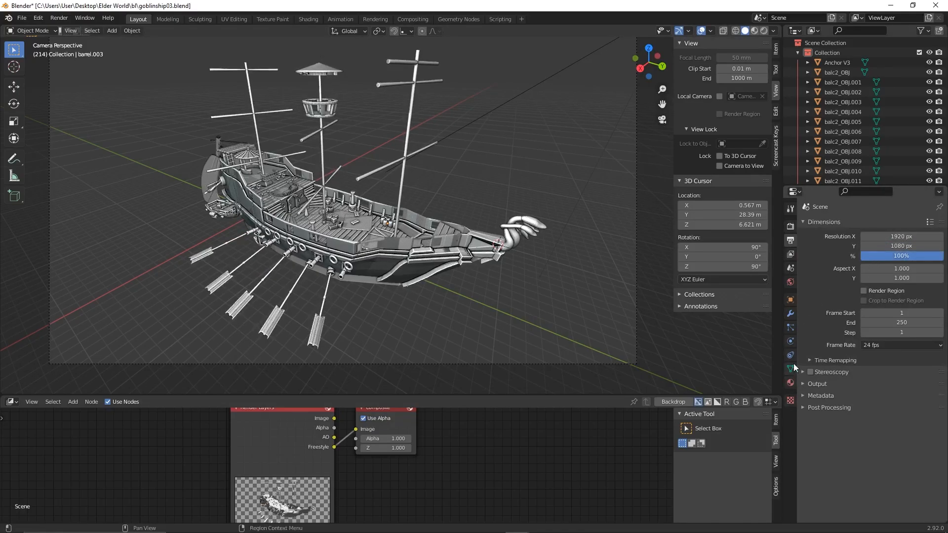
Raise the influence of the Noise modifier on the Freestyle line thickness to 0.509
{"action": "left_click", "coordinate": [790, 253]}
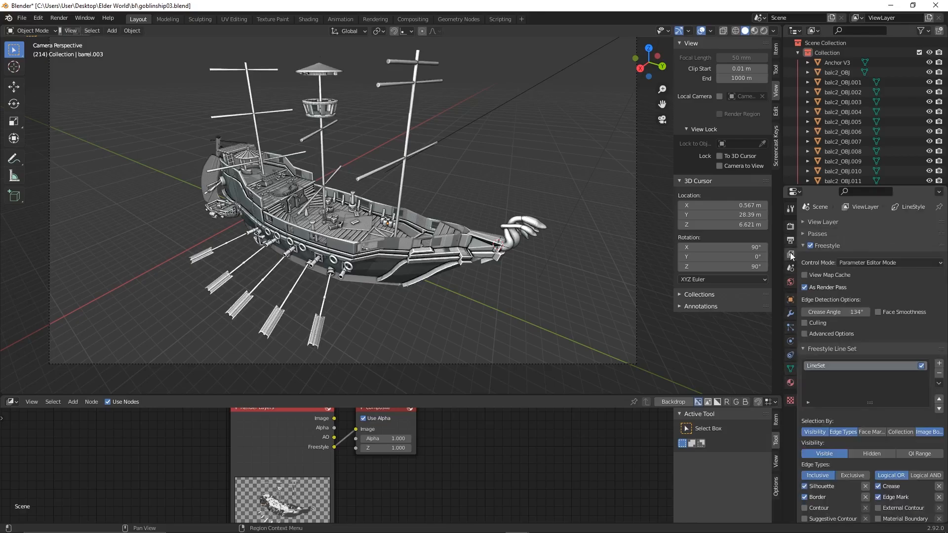
{"action": "scroll", "coordinate": [885, 410], "scroll_direction": "down", "scroll_amount": 6}
{"action": "scroll", "coordinate": [909, 487], "scroll_direction": "down", "scroll_amount": 1}
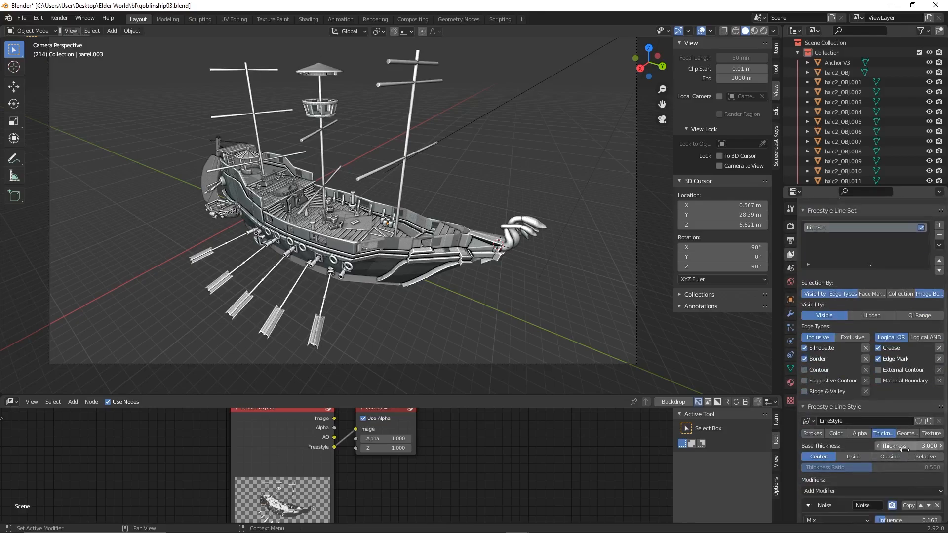
{"action": "scroll", "coordinate": [840, 463], "scroll_direction": "down", "scroll_amount": 2}
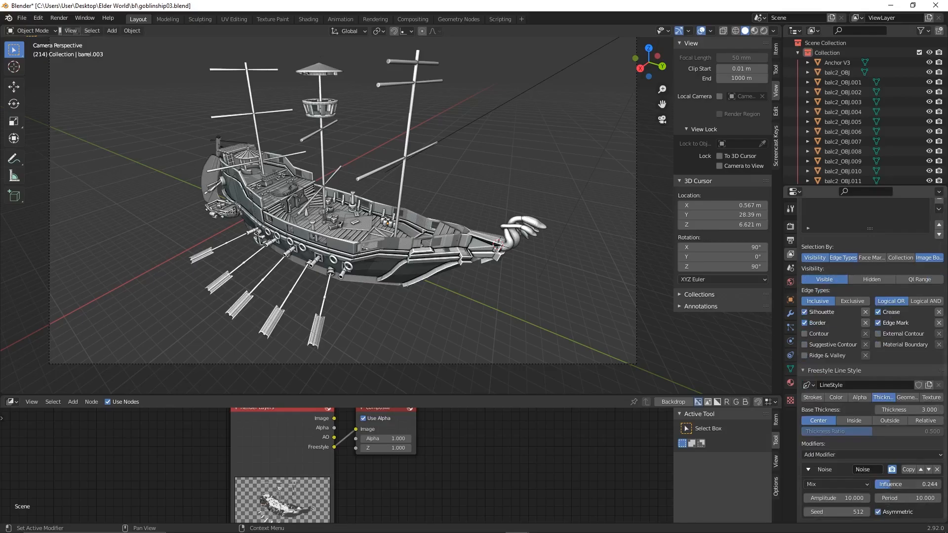
Render the camera view and examine the Freestyle lines on the ship's deck and hull up close
{"action": "key", "text": "F12"}
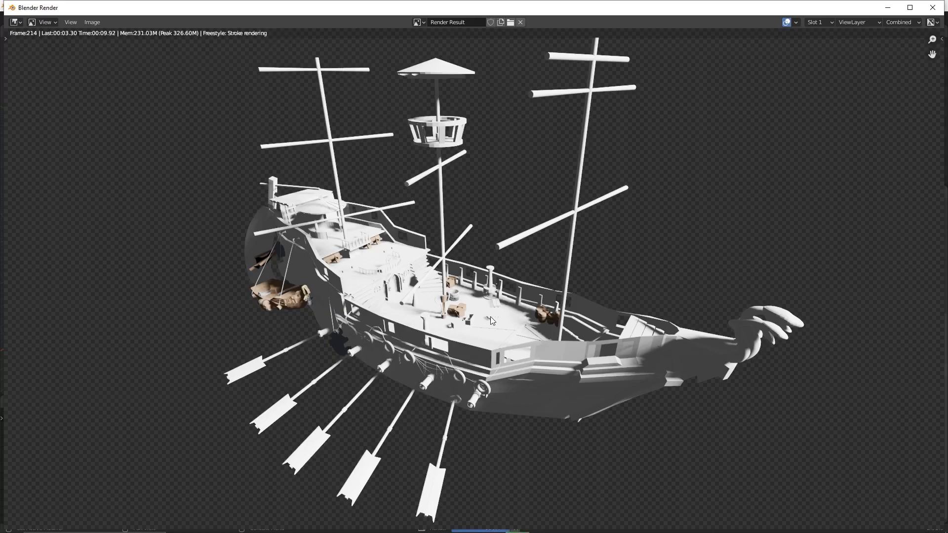
{"action": "scroll", "coordinate": [444, 343], "scroll_direction": "up", "scroll_amount": 5}
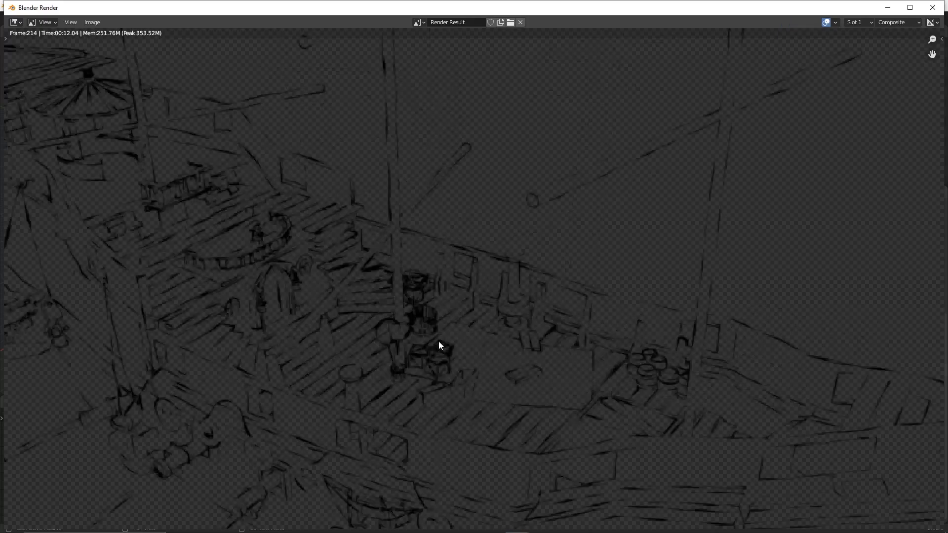
{"action": "scroll", "coordinate": [439, 342], "scroll_direction": "up", "scroll_amount": 3}
{"action": "scroll", "coordinate": [437, 341], "scroll_direction": "down", "scroll_amount": 3}
{"action": "scroll", "coordinate": [445, 286], "scroll_direction": "down", "scroll_amount": 2}
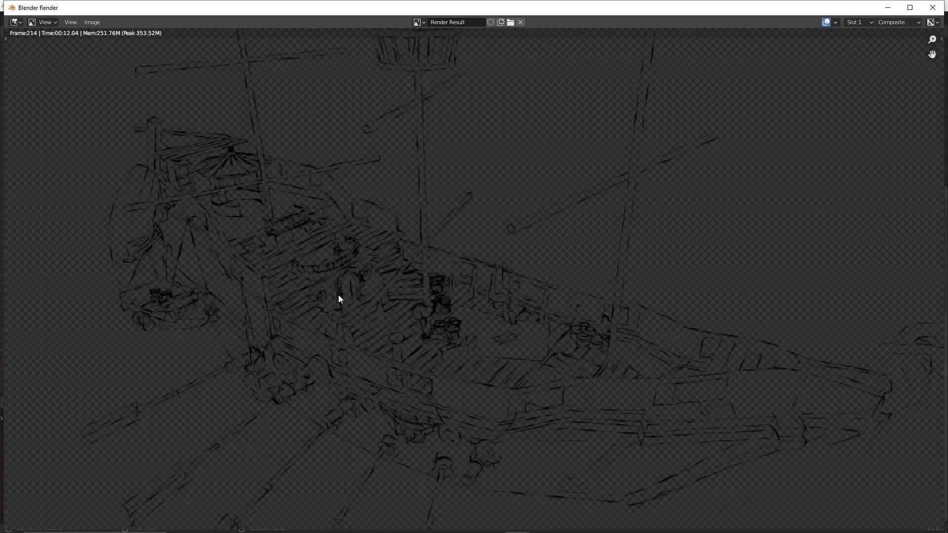
{"action": "scroll", "coordinate": [489, 355], "scroll_direction": "down", "scroll_amount": 1}
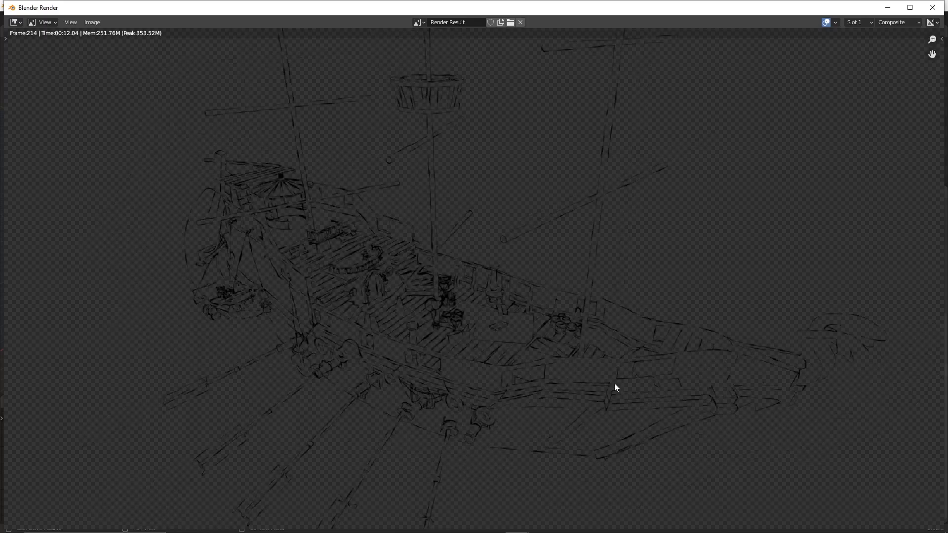
{"action": "left_click", "coordinate": [933, 7]}
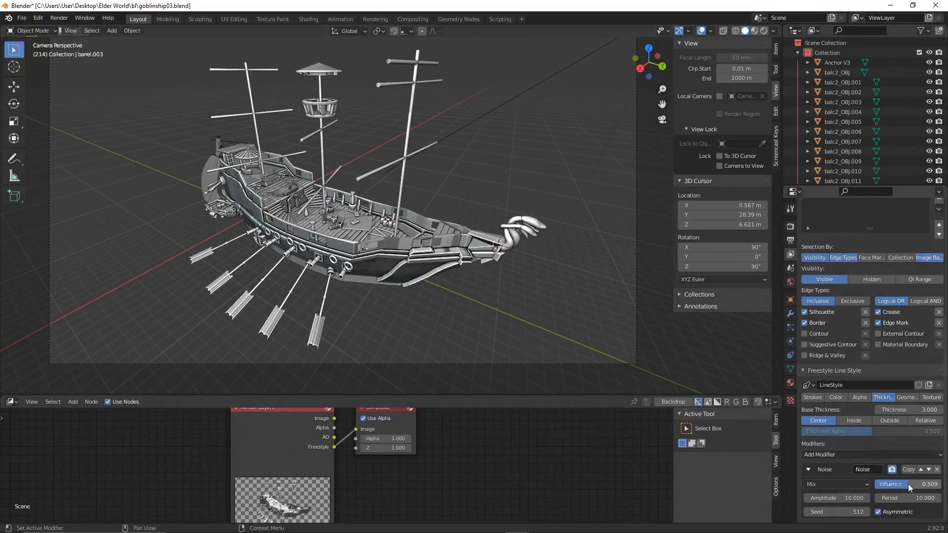
Set the Noise thickness modifier's influence back to 0.163 and return to the scene's render properties
{"action": "left_click_drag", "start_coordinate": [908, 484], "coordinate": [923, 482]}
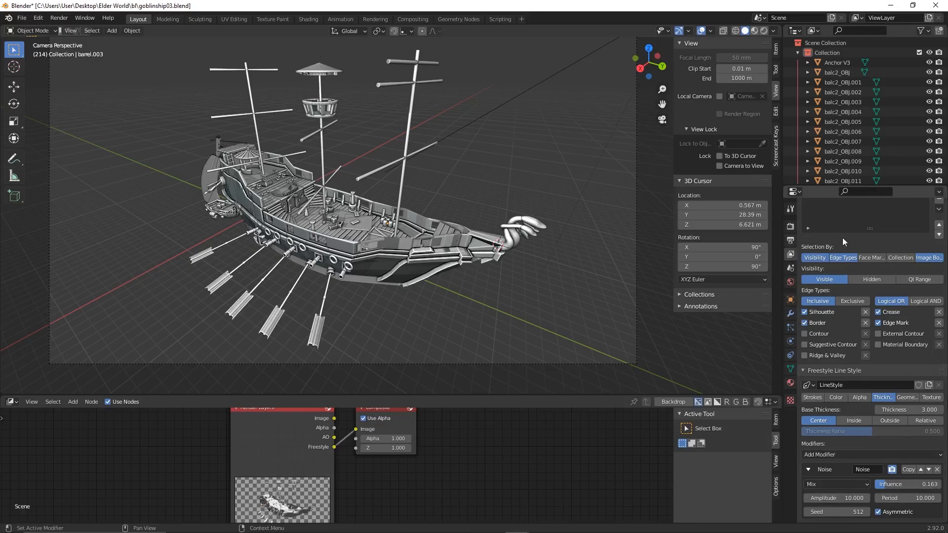
{"action": "scroll", "coordinate": [842, 238], "scroll_direction": "up", "scroll_amount": 8}
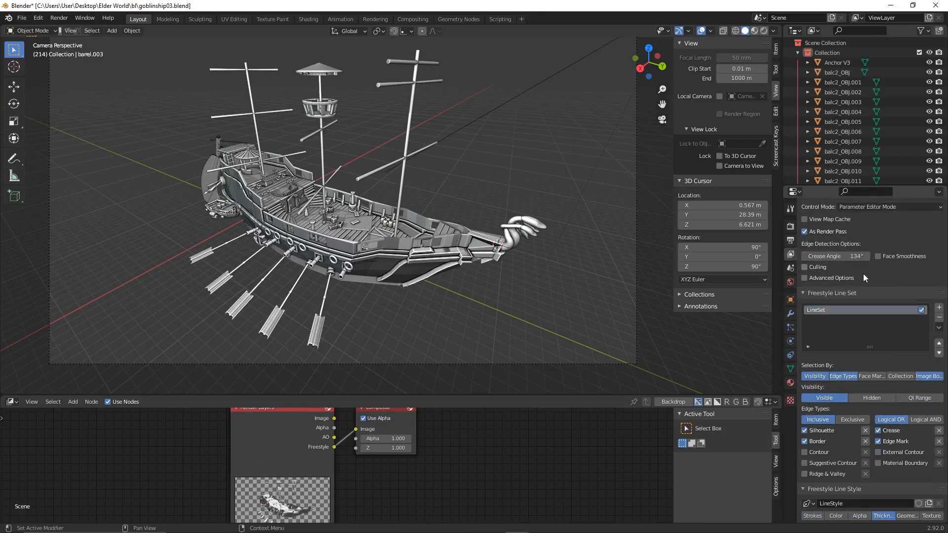
{"action": "left_click", "coordinate": [790, 227]}
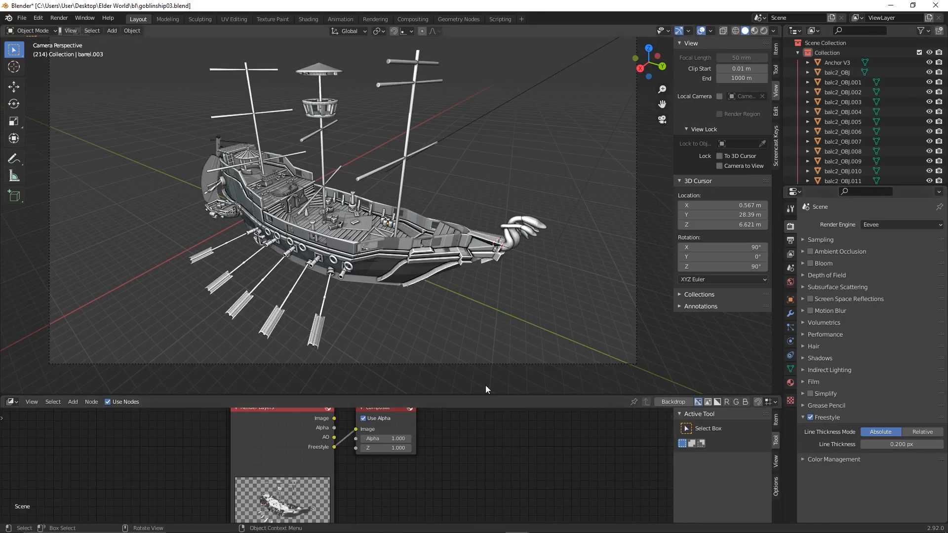
Enlarge the node editor and reopen the line01 image from the 3D folder to examine its clean line work
{"action": "left_click_drag", "start_coordinate": [439, 399], "coordinate": [452, 332]}
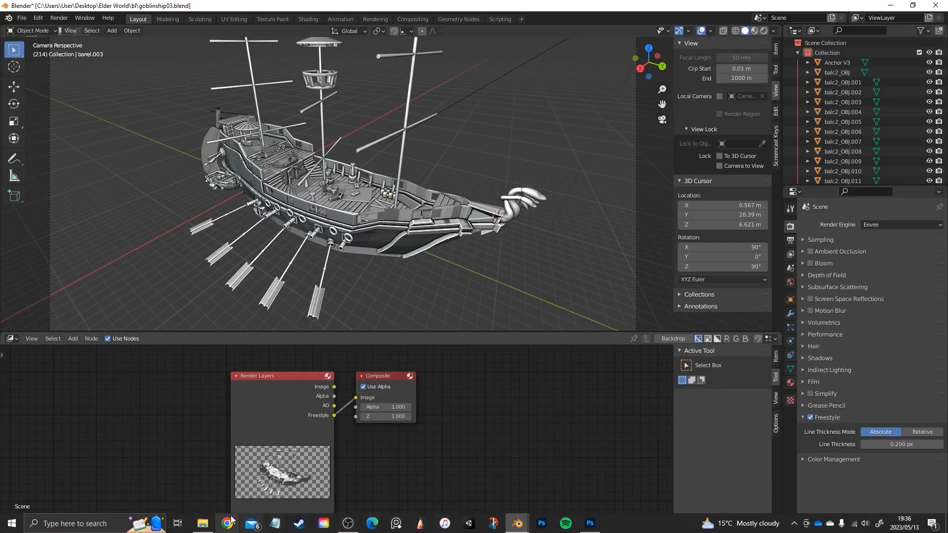
{"action": "left_click", "coordinate": [203, 523]}
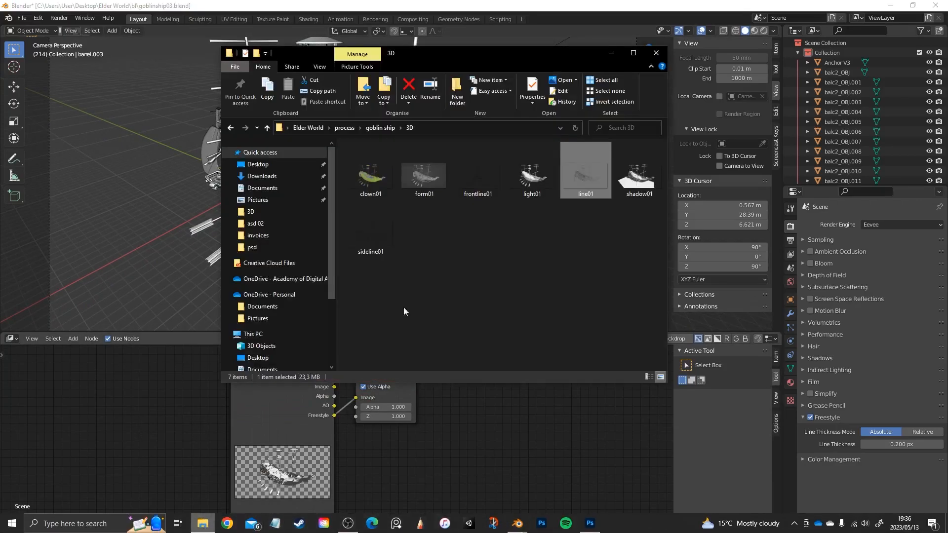
{"action": "double_click", "coordinate": [585, 180]}
{"action": "scroll", "coordinate": [458, 329], "scroll_direction": "up", "scroll_amount": 1}
{"action": "left_click_drag", "start_coordinate": [299, 239], "coordinate": [417, 229]}
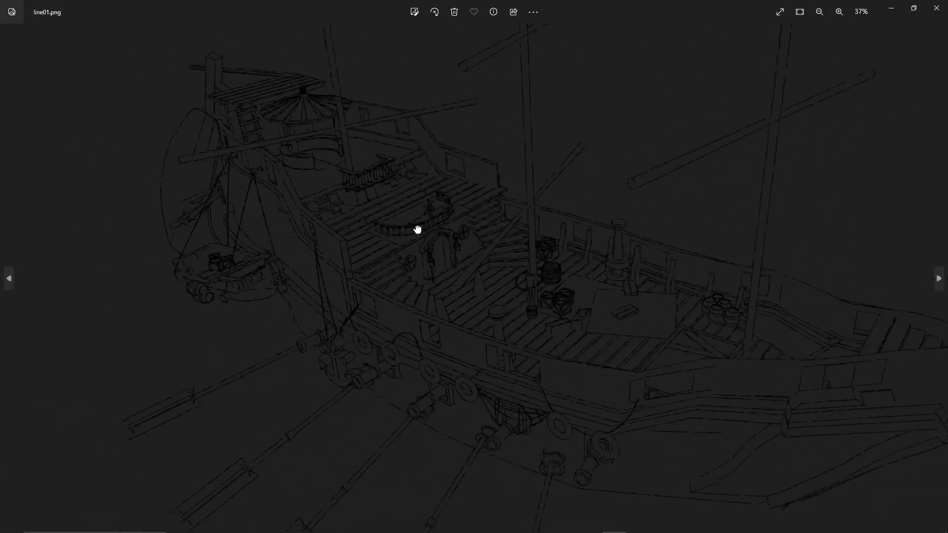
{"action": "left_click_drag", "start_coordinate": [478, 164], "coordinate": [475, 188]}
{"action": "left_click", "coordinate": [943, 12]}
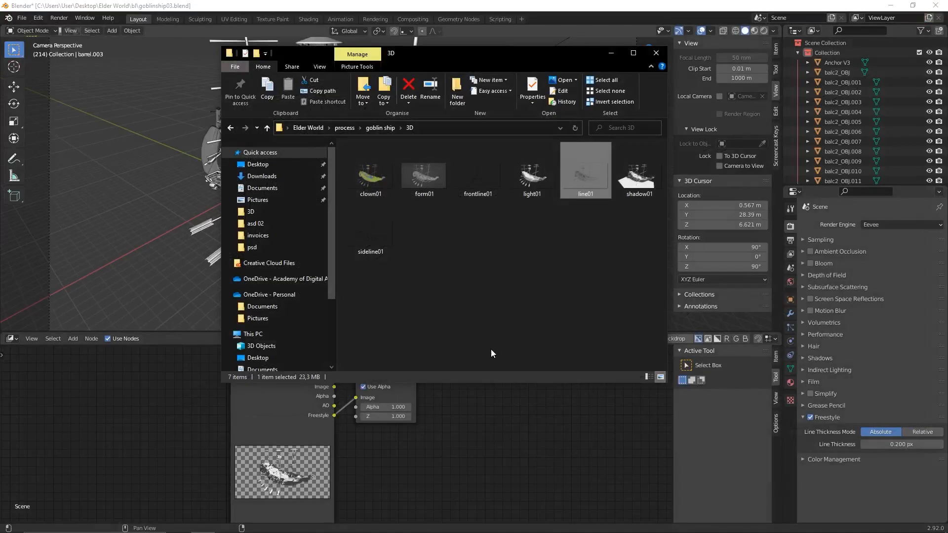
Open the light01 image from the 3D folder and examine the lighting on the ship's deck and hull
{"action": "left_click", "coordinate": [487, 251]}
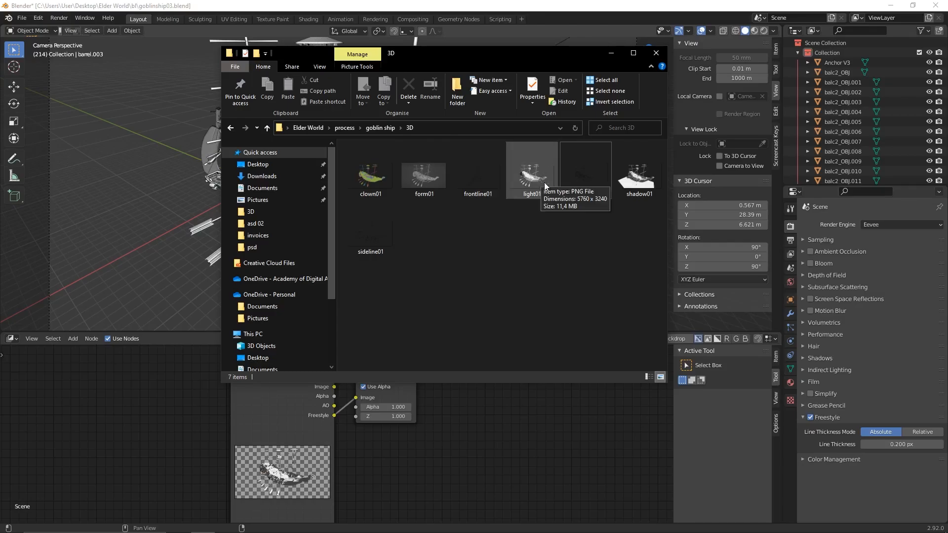
{"action": "double_click", "coordinate": [532, 174]}
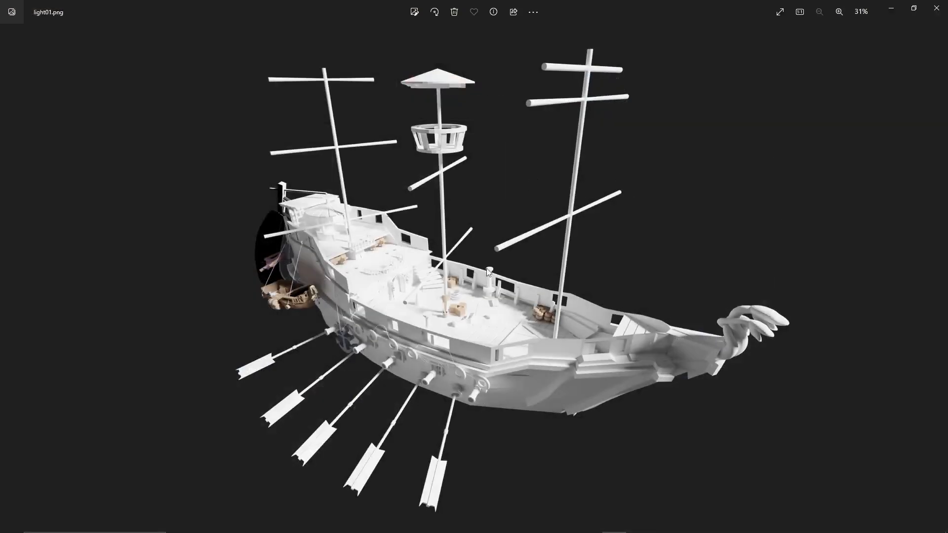
{"action": "scroll", "coordinate": [488, 273], "scroll_direction": "up", "scroll_amount": 3}
{"action": "scroll", "coordinate": [523, 314], "scroll_direction": "up", "scroll_amount": 2}
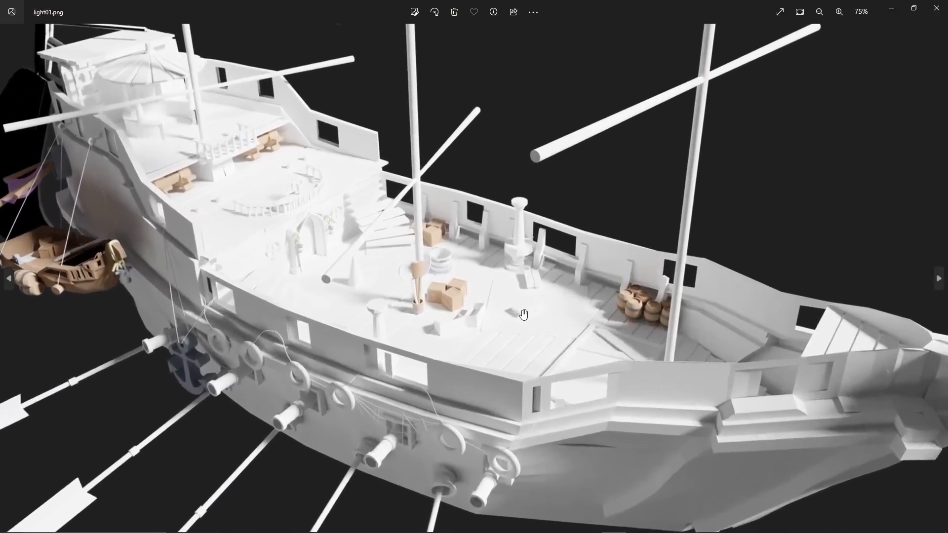
{"action": "scroll", "coordinate": [523, 314], "scroll_direction": "down", "scroll_amount": 3}
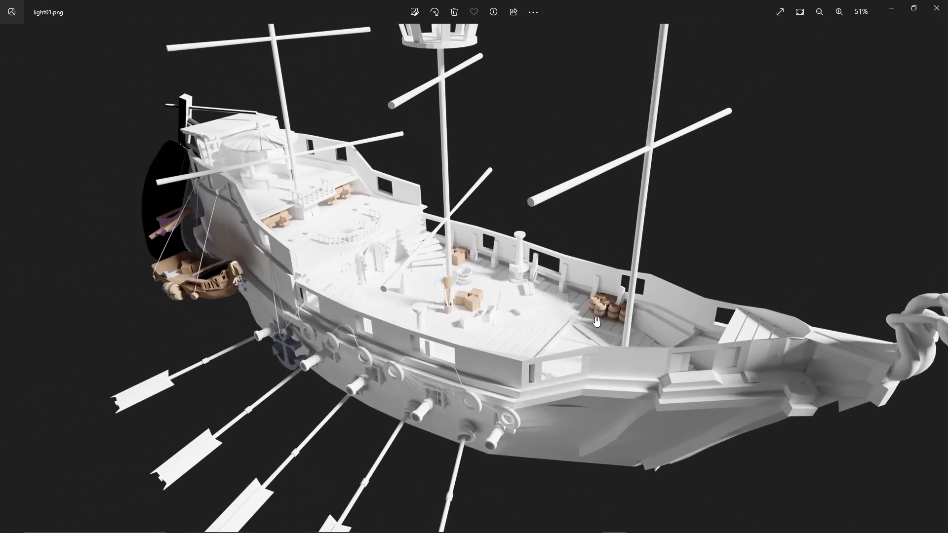
{"action": "scroll", "coordinate": [597, 321], "scroll_direction": "down", "scroll_amount": 3}
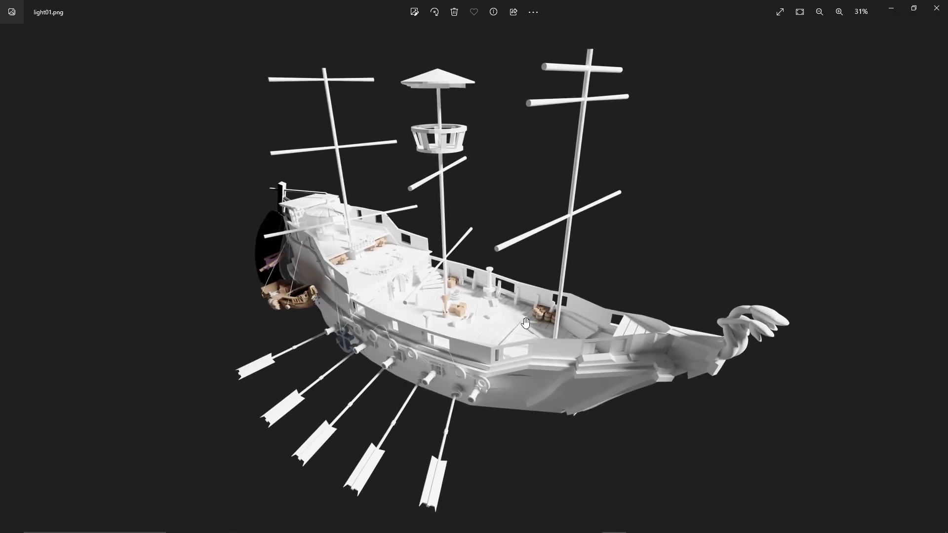
{"action": "left_click", "coordinate": [937, 7]}
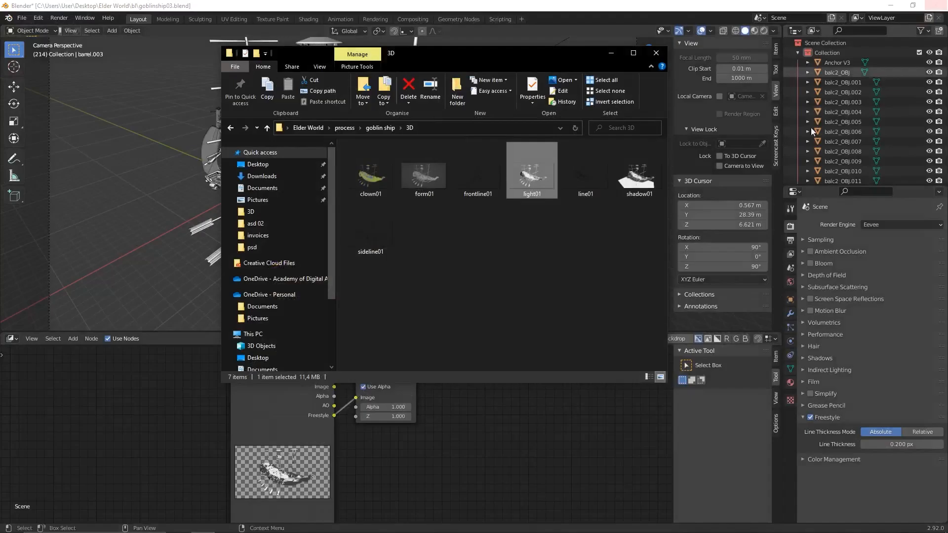
Open the shadow01 image to examine the ship's cast shadows, and switch back to Blender
{"action": "double_click", "coordinate": [644, 184]}
{"action": "scroll", "coordinate": [597, 214], "scroll_direction": "up", "scroll_amount": 3}
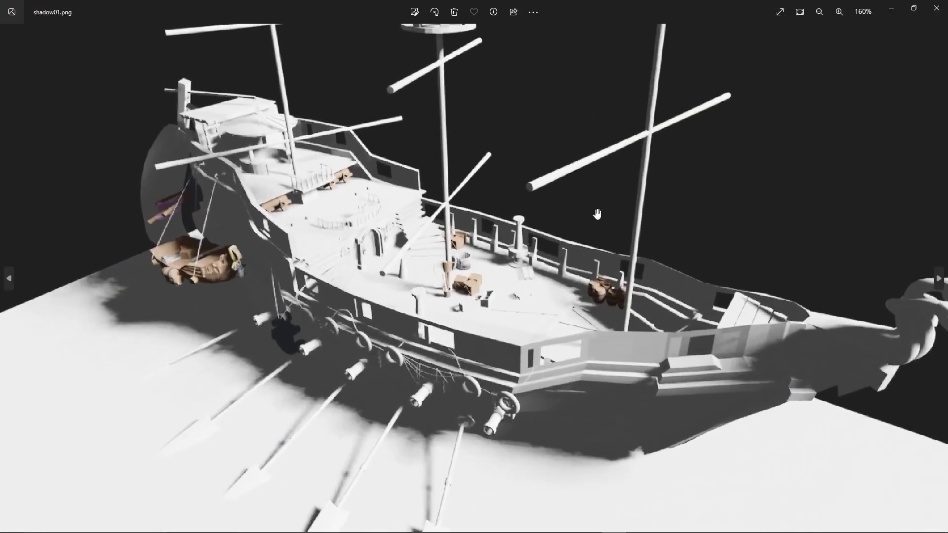
{"action": "scroll", "coordinate": [607, 239], "scroll_direction": "down", "scroll_amount": 3}
{"action": "left_click", "coordinate": [937, 8]}
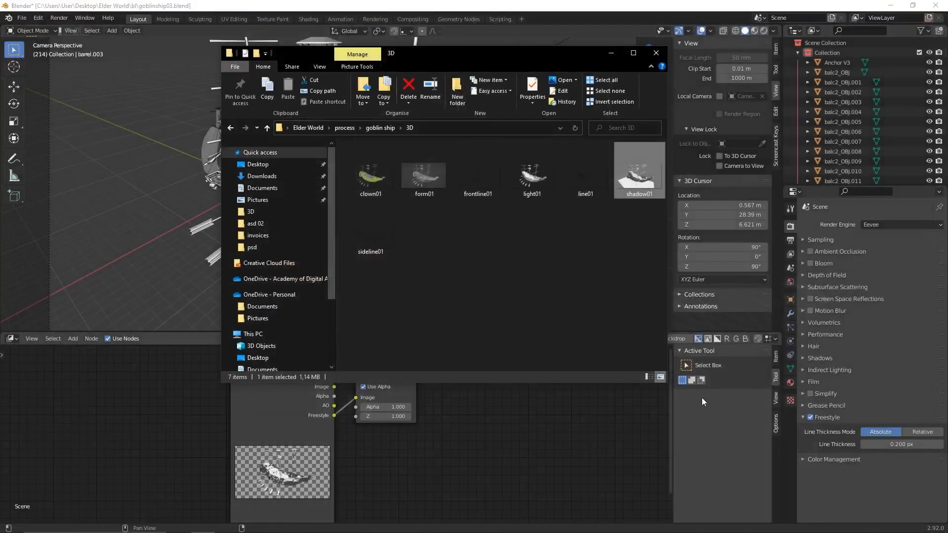
{"action": "left_click", "coordinate": [724, 386]}
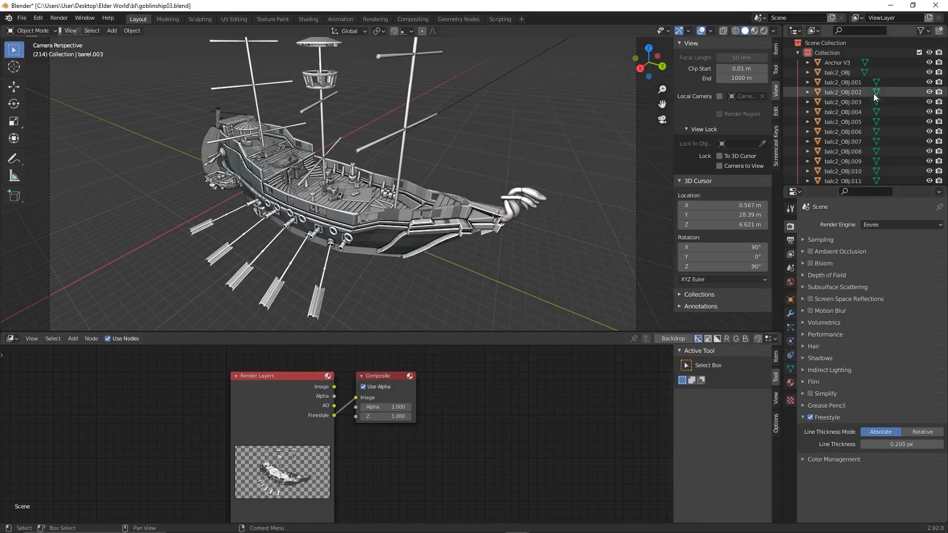
Filter the scene's objects by "light", select the Light object and show its sun light properties
{"action": "left_click", "coordinate": [868, 29]}
{"action": "type", "text": "light"}
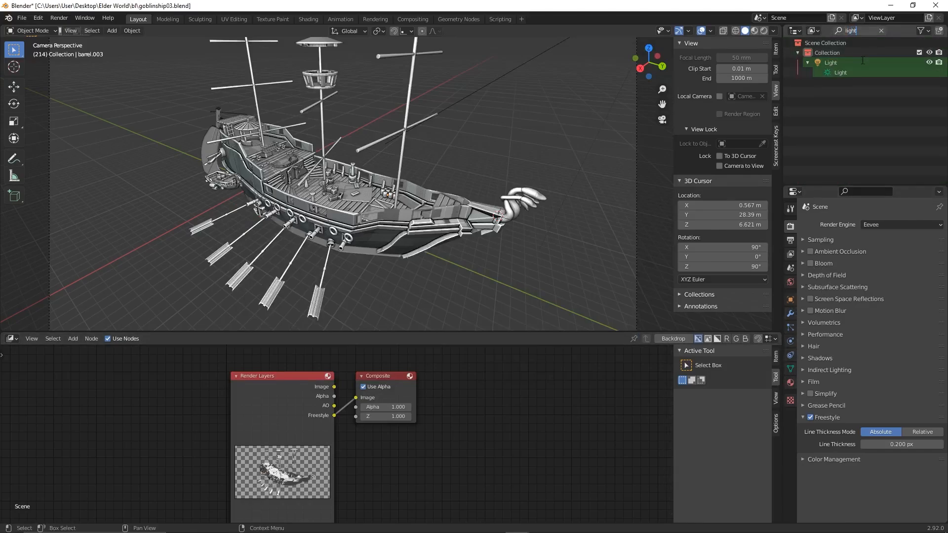
{"action": "key", "text": "Return"}
{"action": "left_click", "coordinate": [840, 72]}
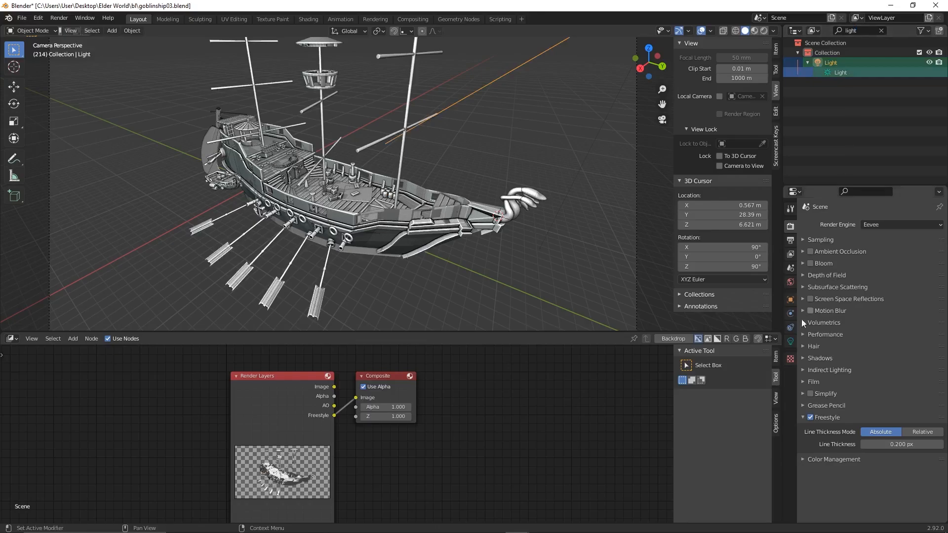
{"action": "left_click", "coordinate": [791, 342]}
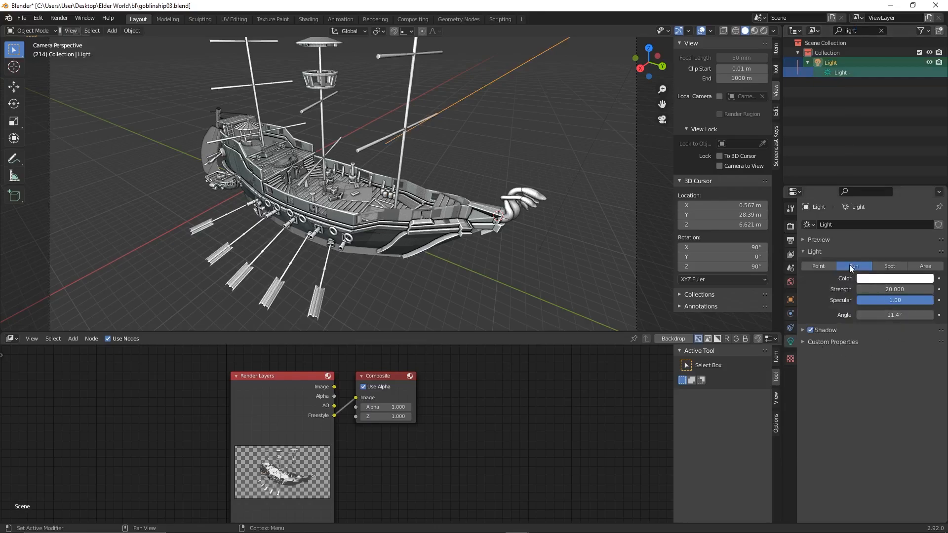
Check the scene's render engine setting and return to the sun light's properties
{"action": "left_click", "coordinate": [882, 290]}
{"action": "left_click", "coordinate": [791, 227]}
{"action": "left_click", "coordinate": [901, 225]}
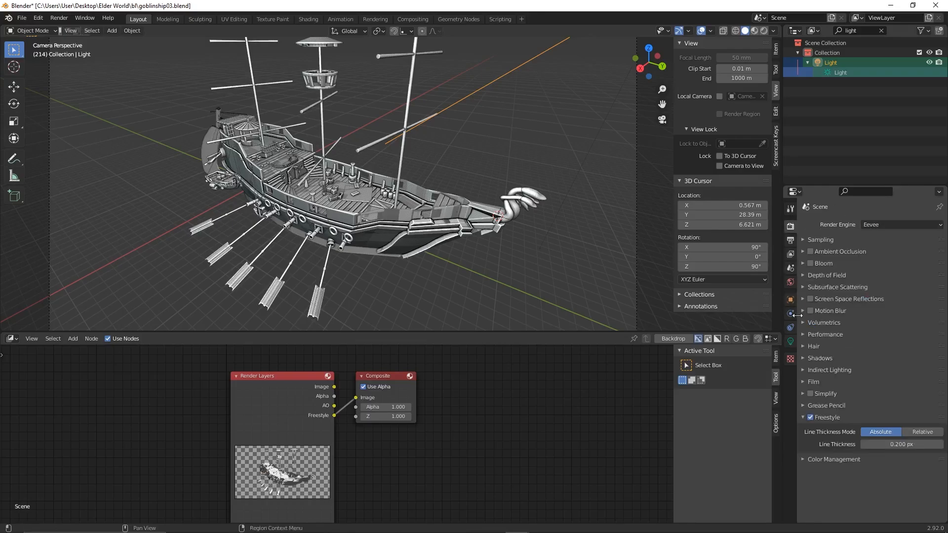
{"action": "left_click", "coordinate": [791, 342]}
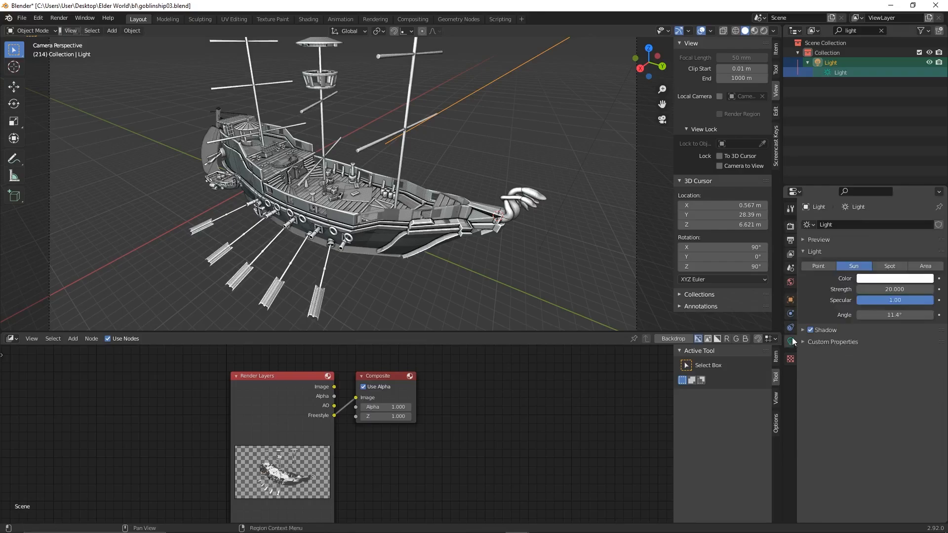
Set the sun light's strength to 200000 and preview the ship in rendered shading in an enlarged viewport
{"action": "left_click", "coordinate": [885, 291]}
{"action": "type", "text": "20000"}
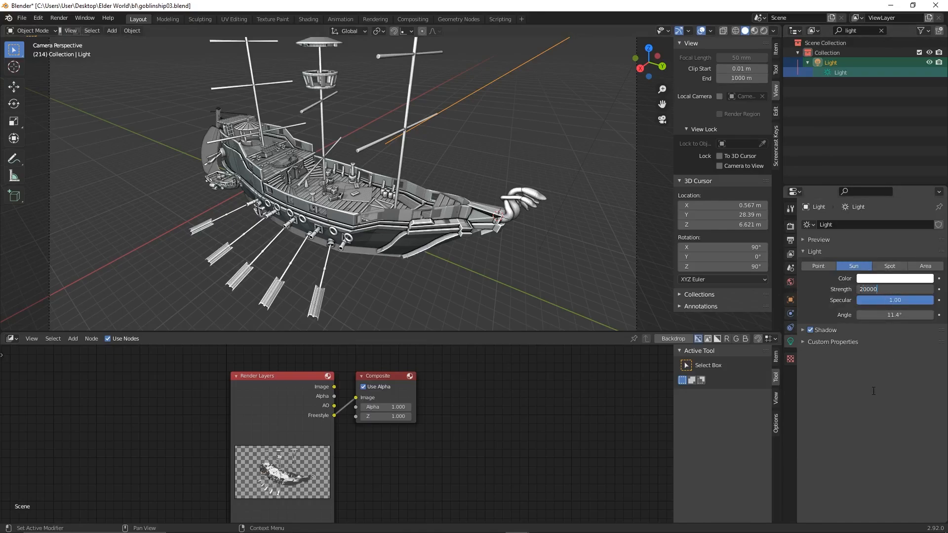
{"action": "type", "text": "0"}
{"action": "key", "text": "Return"}
{"action": "left_click", "coordinate": [764, 30]}
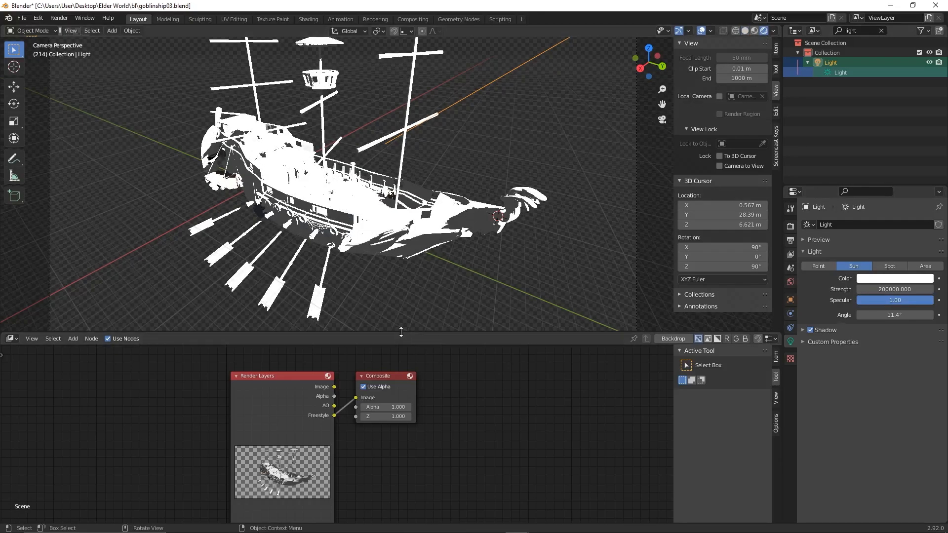
{"action": "left_click_drag", "start_coordinate": [401, 333], "coordinate": [379, 422]}
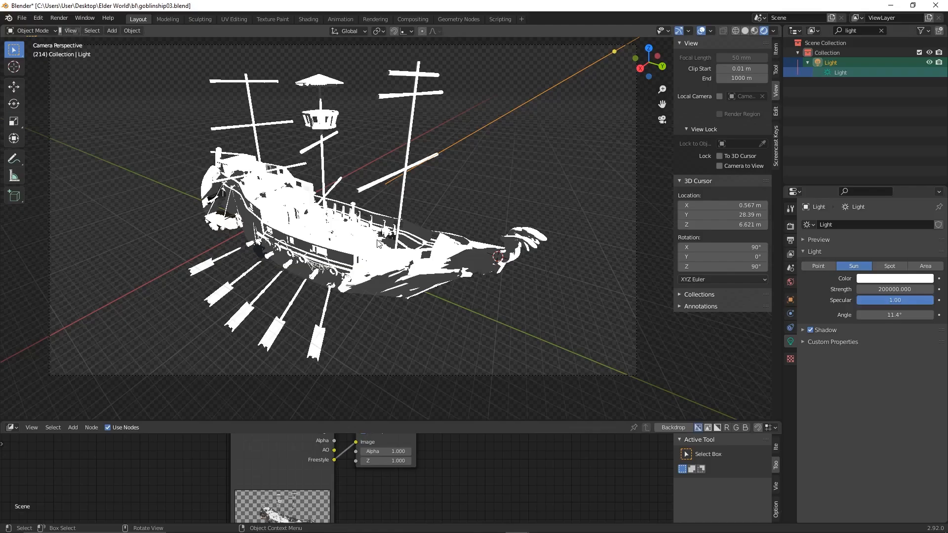
Enlarge the viewport, render the ship from the camera with Eevee, examine the hull and deck in the result, and close the render window
{"action": "left_click_drag", "start_coordinate": [429, 430], "coordinate": [434, 478]}
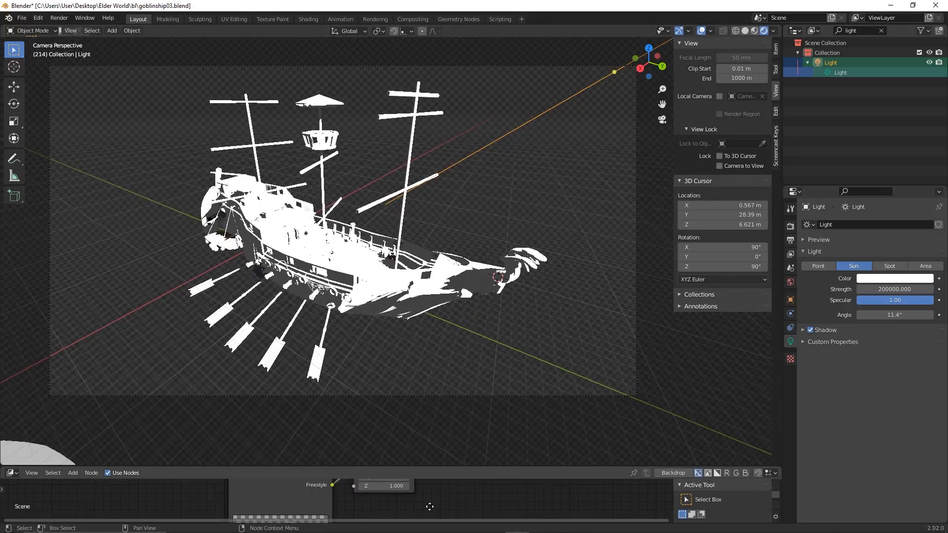
{"action": "middle_click_drag", "start_coordinate": [430, 507], "coordinate": [434, 508]}
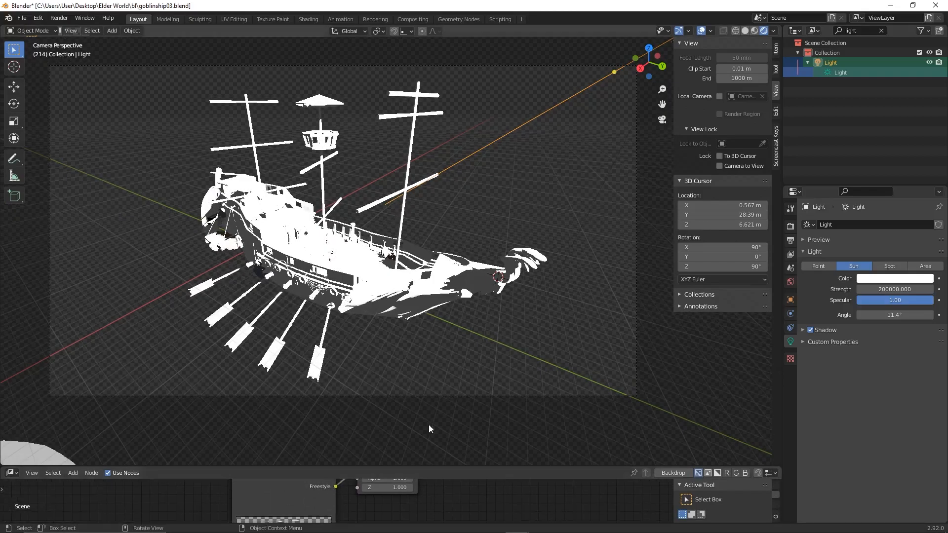
{"action": "left_click", "coordinate": [790, 228]}
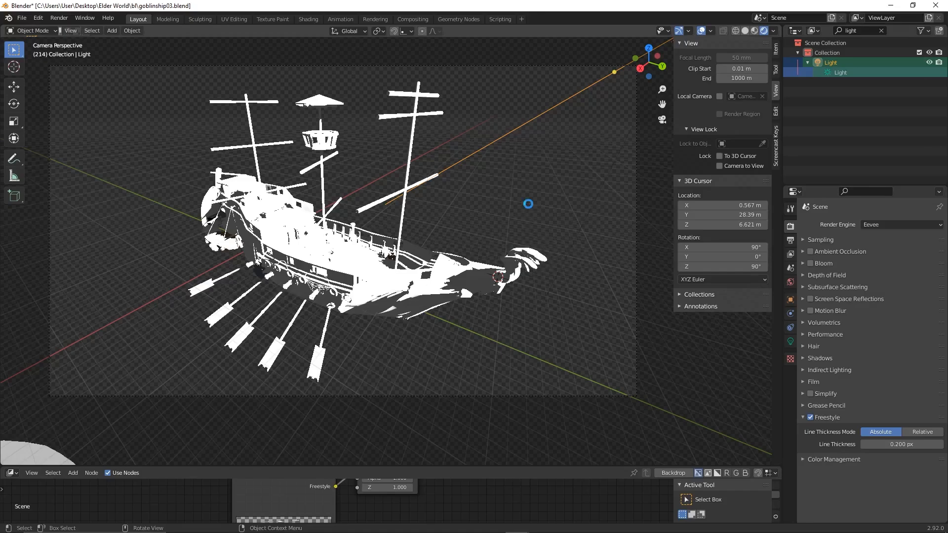
{"action": "key", "text": "F12"}
{"action": "scroll", "coordinate": [501, 328], "scroll_direction": "up", "scroll_amount": 5}
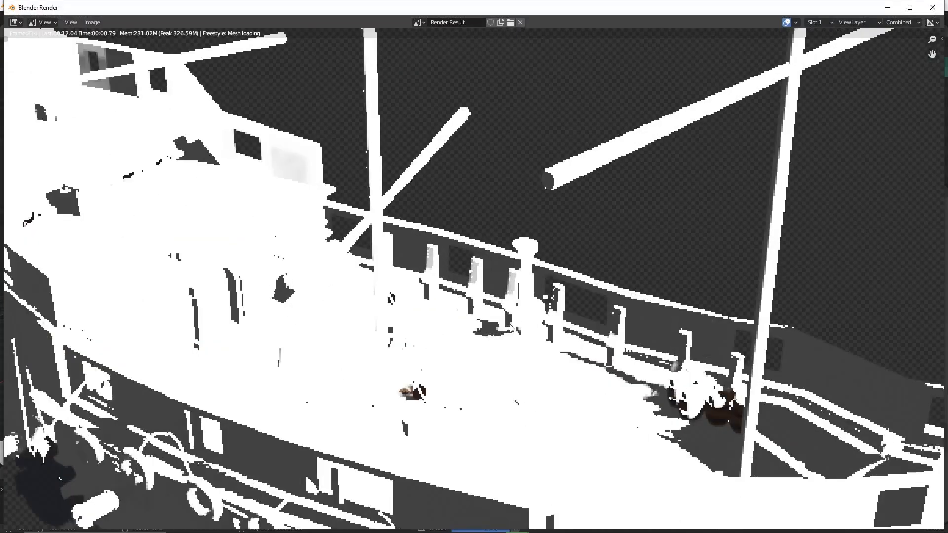
{"action": "scroll", "coordinate": [510, 331], "scroll_direction": "down", "scroll_amount": 3}
{"action": "middle_click_drag", "start_coordinate": [522, 299], "coordinate": [509, 197]}
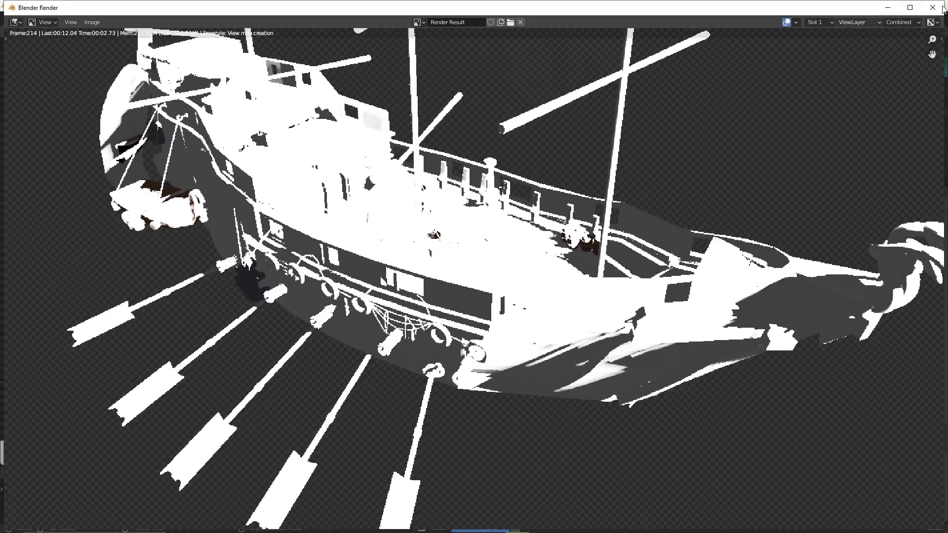
{"action": "left_click", "coordinate": [932, 7]}
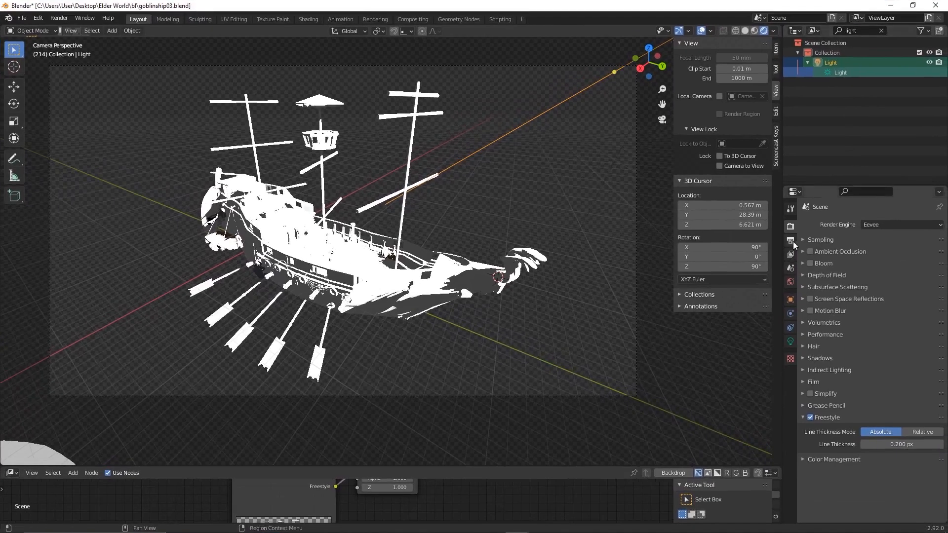
Show the output dimensions, render the camera view again, check the image saving options and close the render window
{"action": "left_click", "coordinate": [792, 241]}
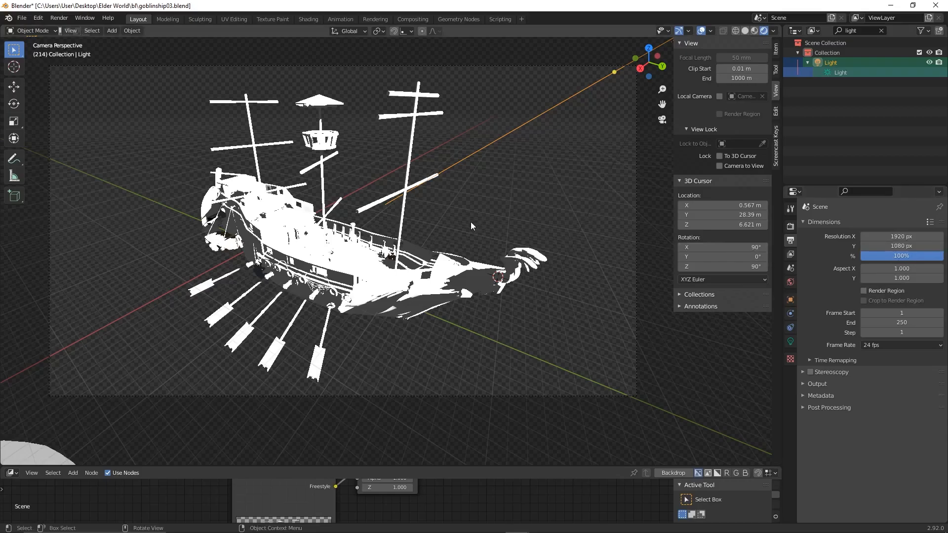
{"action": "key", "text": "F12"}
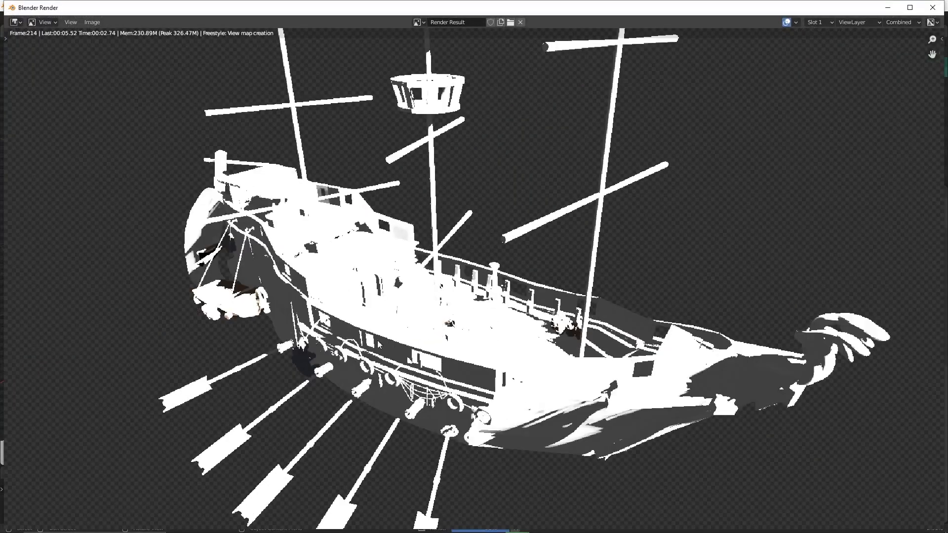
{"action": "scroll", "coordinate": [495, 338], "scroll_direction": "up", "scroll_amount": 2}
{"action": "scroll", "coordinate": [495, 337], "scroll_direction": "down", "scroll_amount": 2}
{"action": "left_click", "coordinate": [98, 23]}
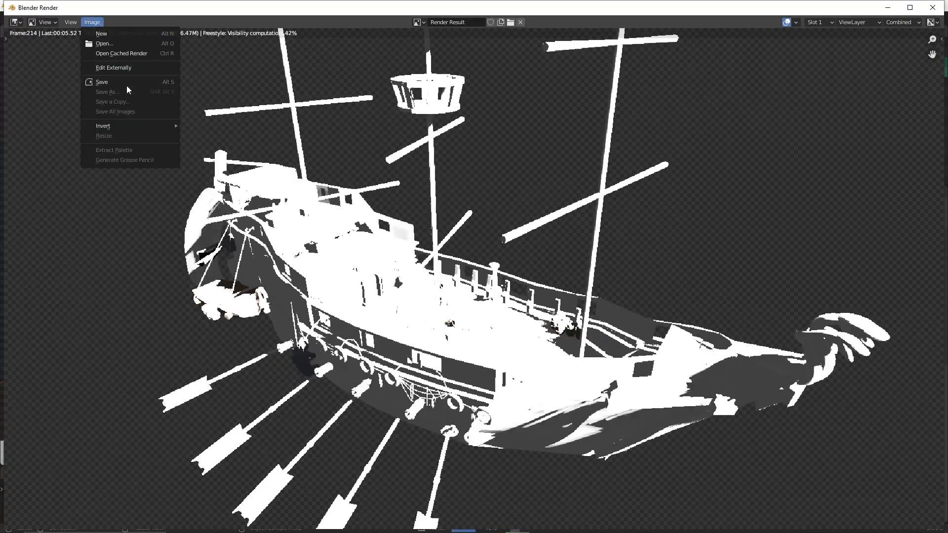
{"action": "left_click", "coordinate": [932, 7]}
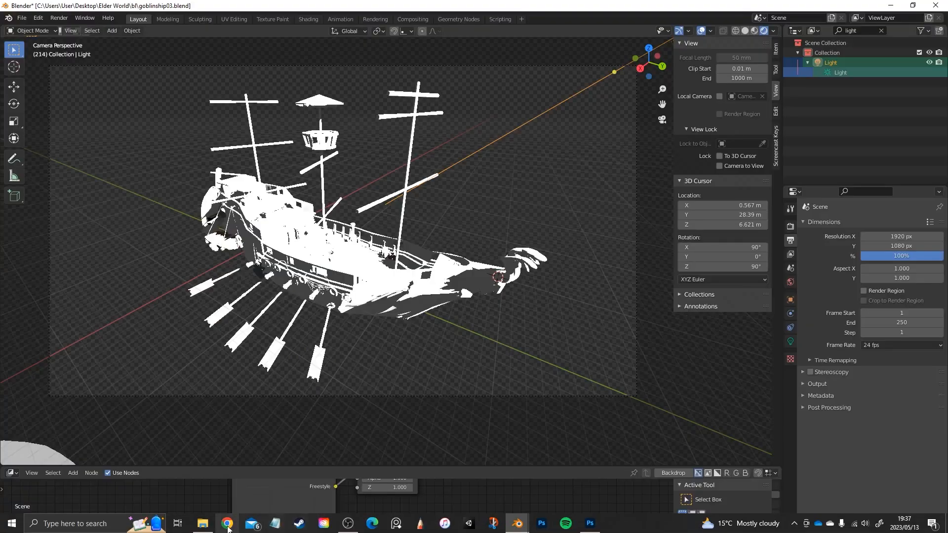
Open the shadow01 image from the 3D folder to examine its cast shadows, and close it
{"action": "left_click", "coordinate": [202, 524]}
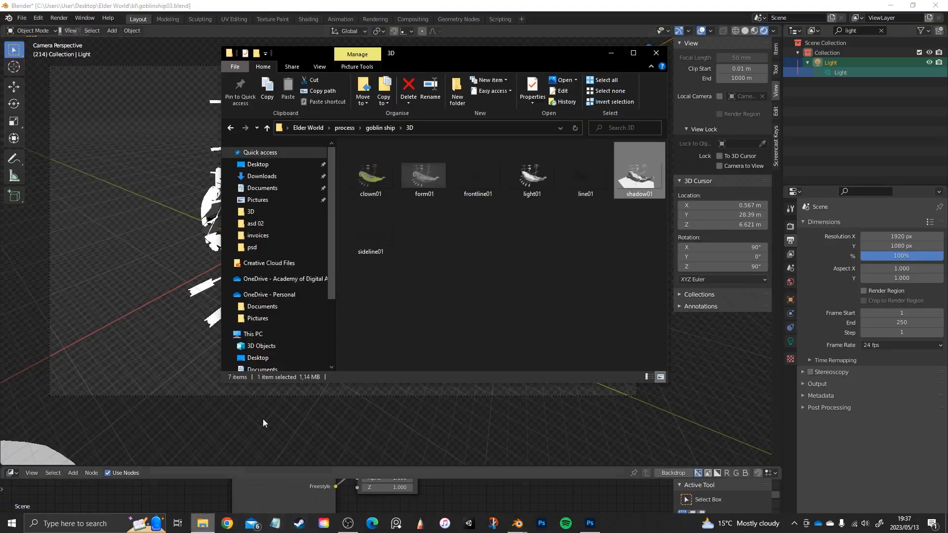
{"action": "double_click", "coordinate": [631, 169]}
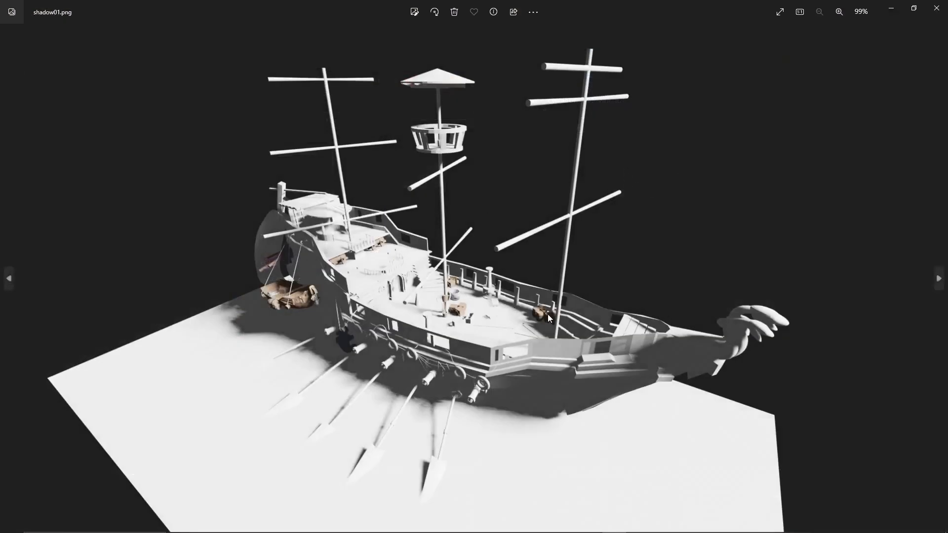
{"action": "scroll", "coordinate": [458, 336], "scroll_direction": "up", "scroll_amount": 2}
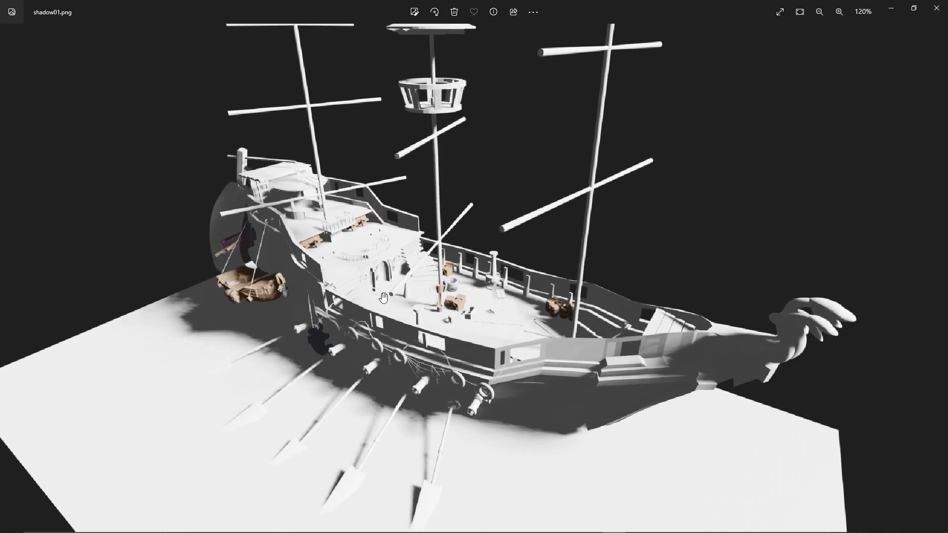
{"action": "left_click", "coordinate": [937, 8]}
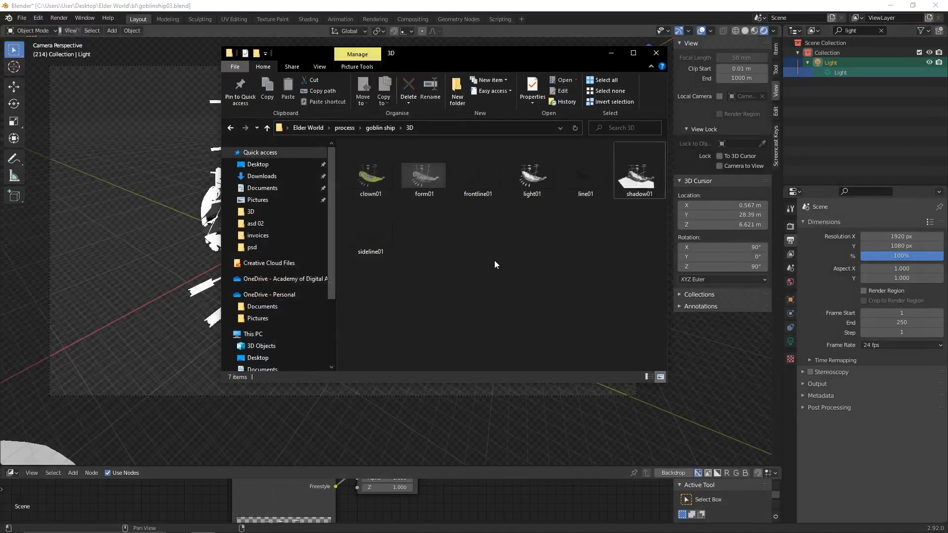
Open the light01 image to examine the lighting on the ship's deck and hull, and close it
{"action": "left_click", "coordinate": [517, 179]}
{"action": "double_click", "coordinate": [516, 179]}
{"action": "scroll", "coordinate": [517, 179], "scroll_direction": "up", "scroll_amount": 3}
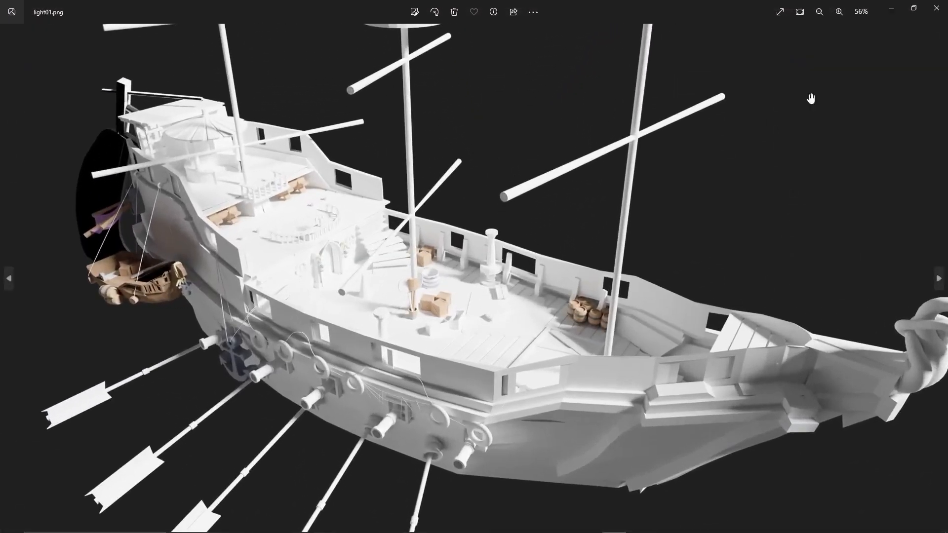
{"action": "left_click", "coordinate": [938, 8]}
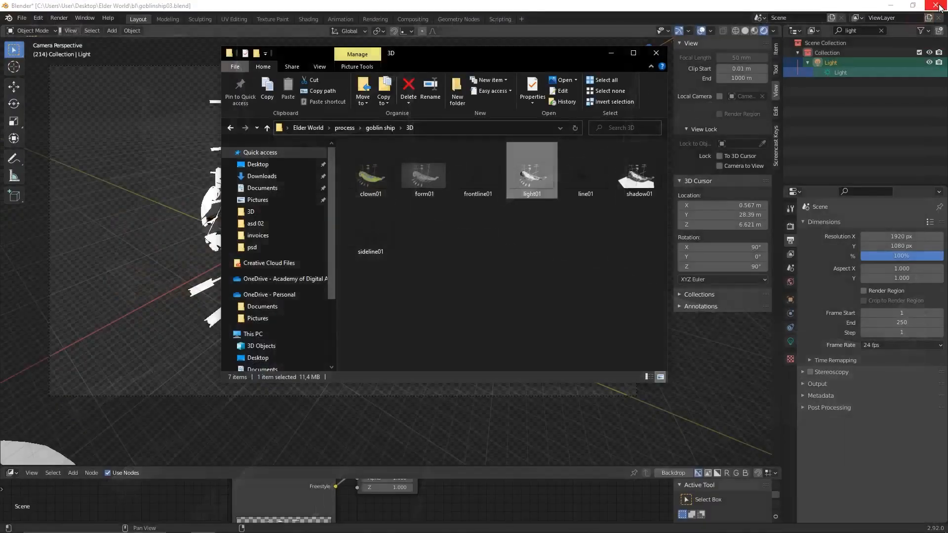
Switch back to Blender and set the scene's render engine to Cycles
{"action": "left_click", "coordinate": [792, 227]}
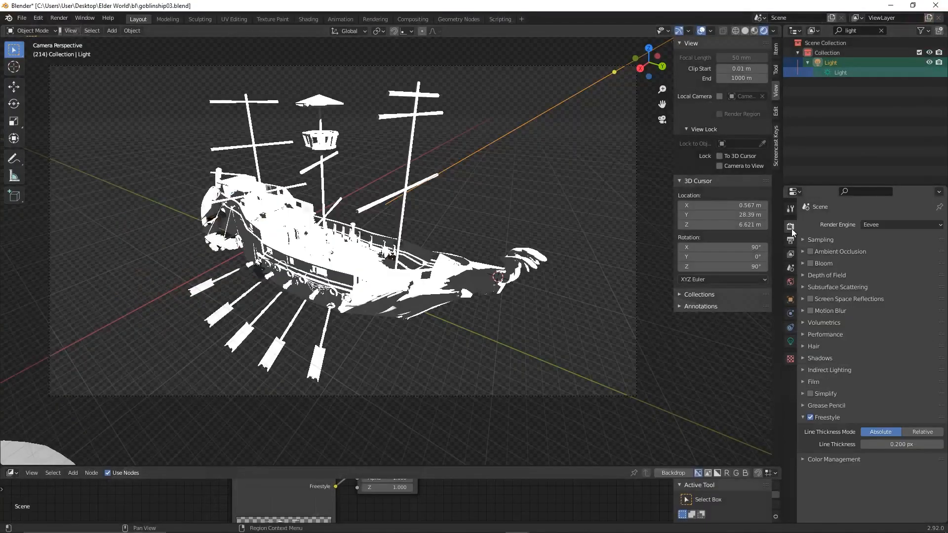
{"action": "left_click", "coordinate": [880, 227]}
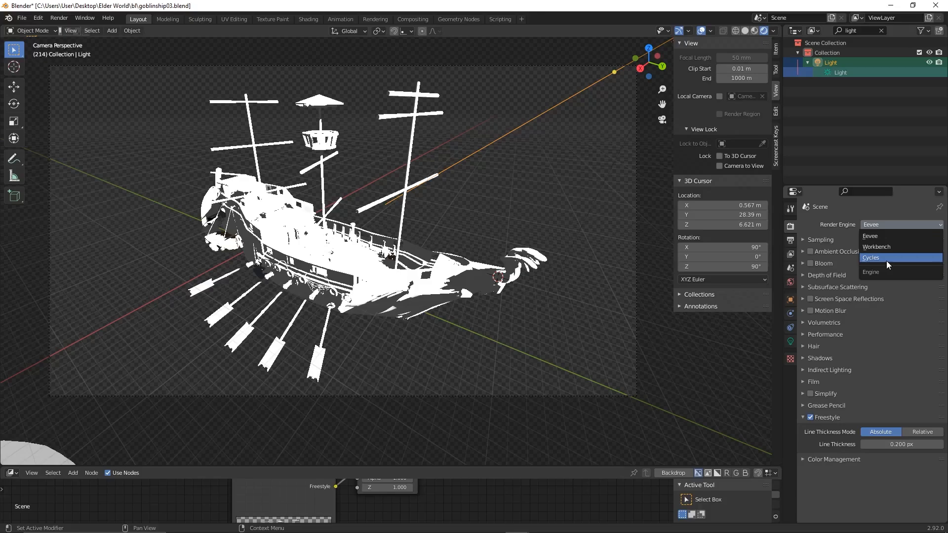
{"action": "left_click", "coordinate": [887, 261]}
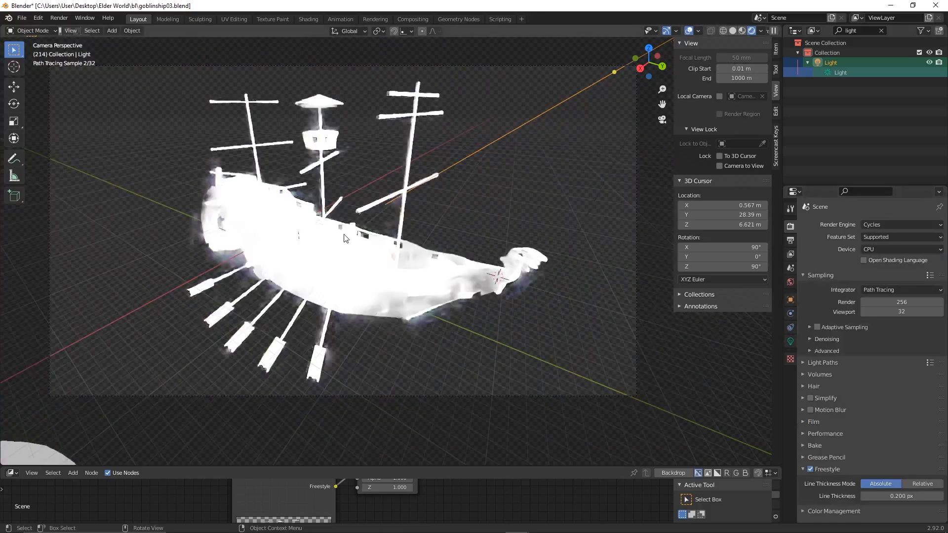
Switch the viewport to material preview shading and set the sun light's strength to 20
{"action": "left_click", "coordinate": [744, 31]}
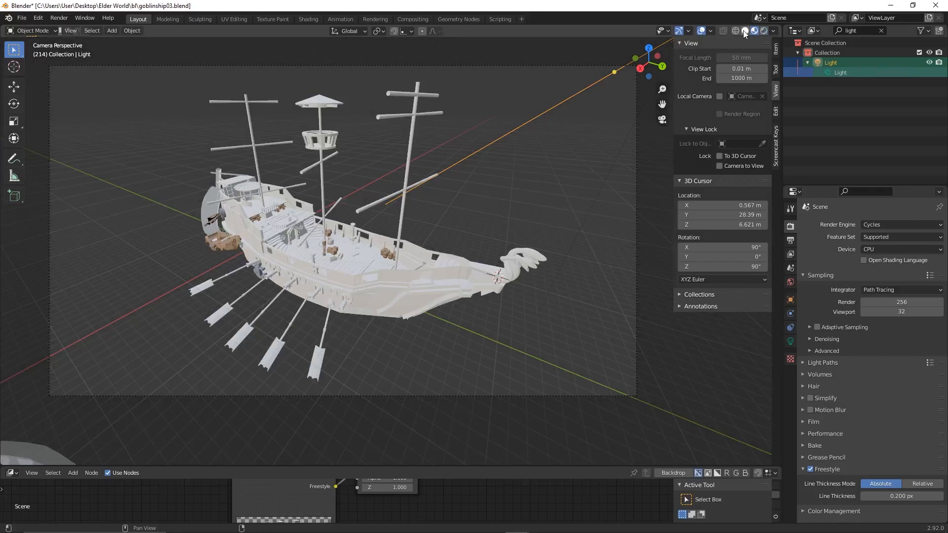
{"action": "left_click", "coordinate": [791, 341]}
{"action": "left_click", "coordinate": [895, 289]}
{"action": "type", "text": "20.000"}
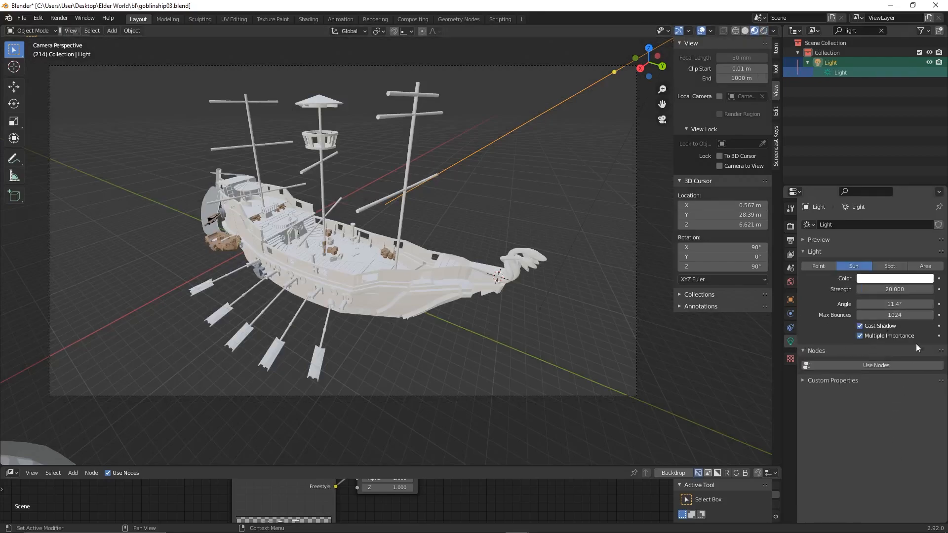
{"action": "key", "text": "Return"}
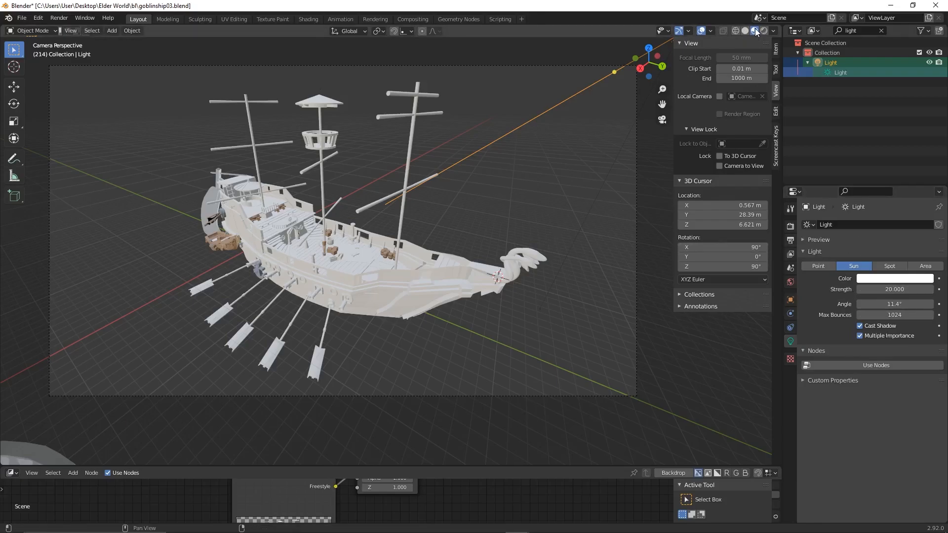
Deselect the light, preview the ship in rendered shading with Cycles, and return the viewport to solid shading
{"action": "left_click", "coordinate": [791, 226]}
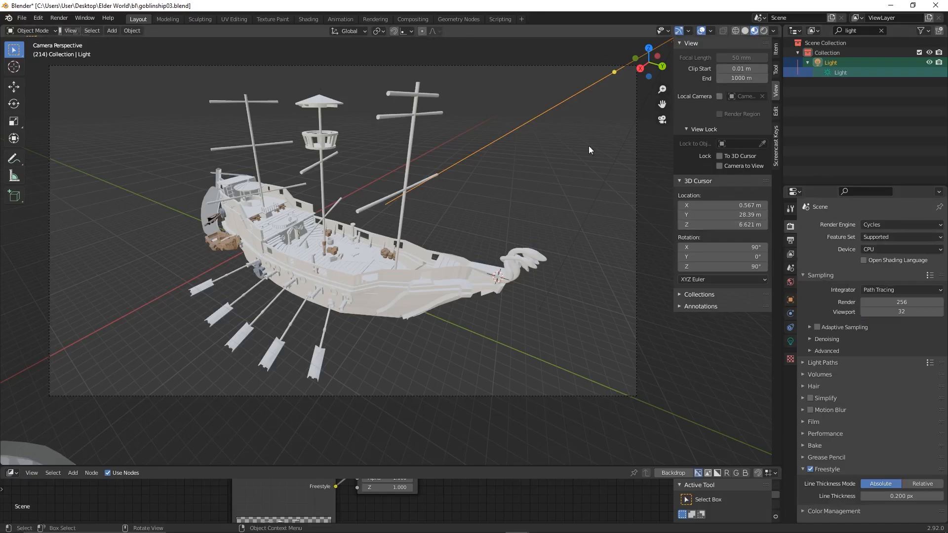
{"action": "left_click", "coordinate": [489, 200]}
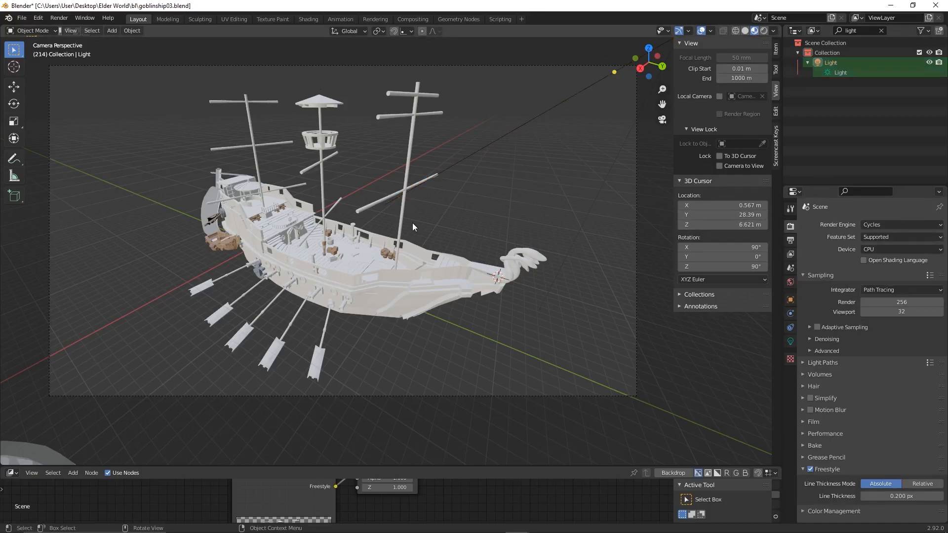
{"action": "left_click", "coordinate": [764, 32]}
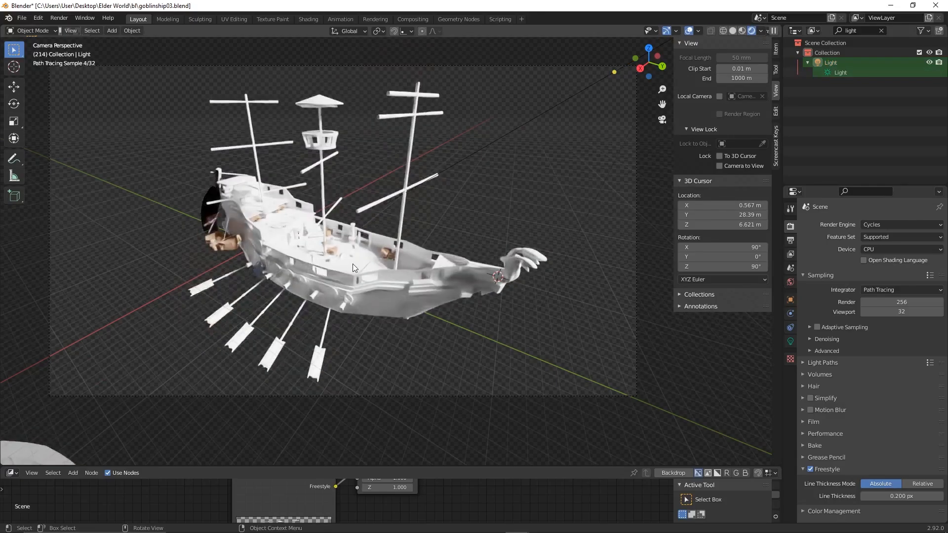
{"action": "scroll", "coordinate": [353, 265], "scroll_direction": "up", "scroll_amount": 2}
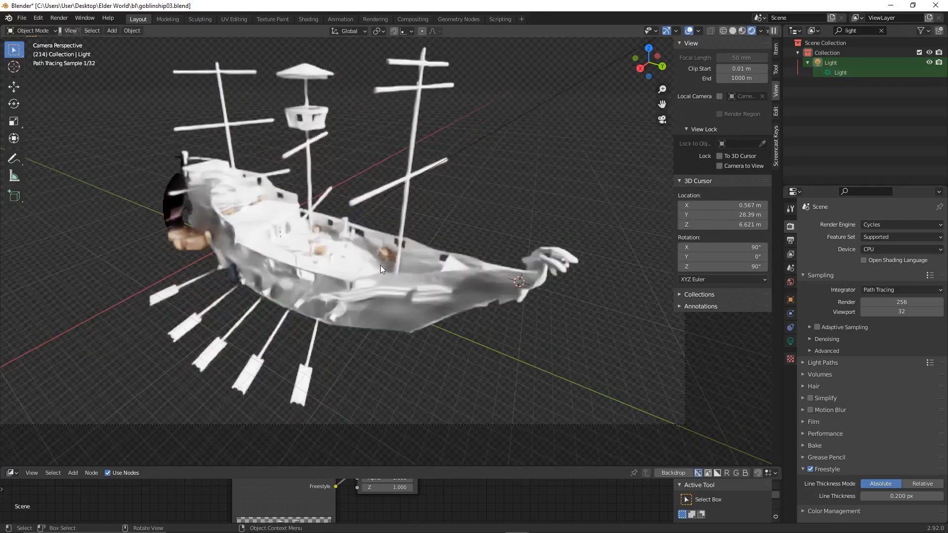
{"action": "scroll", "coordinate": [380, 265], "scroll_direction": "down", "scroll_amount": 2}
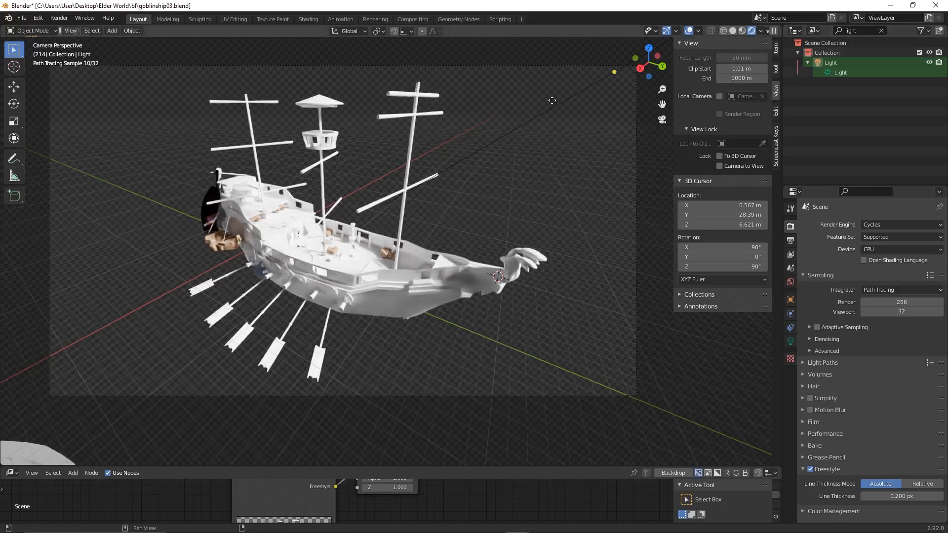
{"action": "left_click", "coordinate": [732, 31]}
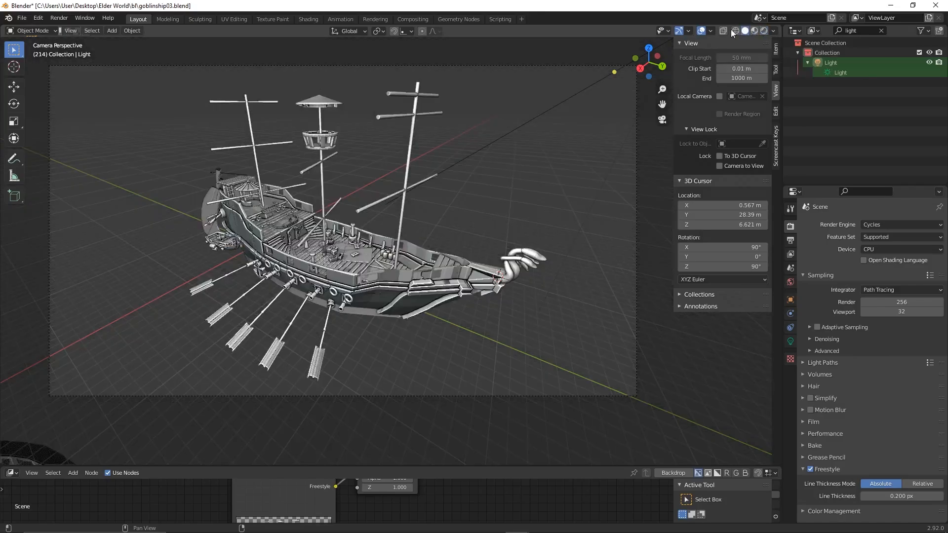
Reopen the light01 image from the 3D folder to examine the deck and side hull up close, and close it
{"action": "mouse_move", "coordinate": [201, 528]}
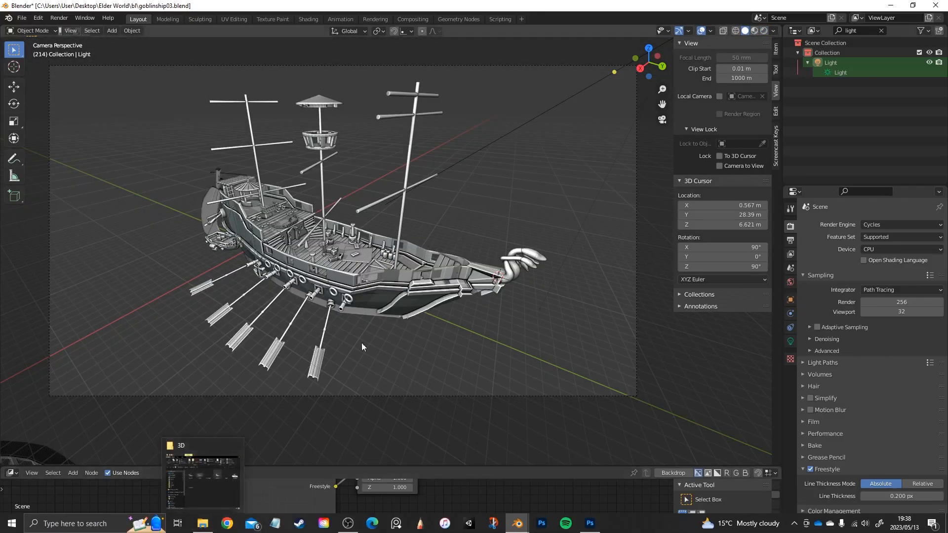
{"action": "left_click", "coordinate": [202, 487]}
{"action": "double_click", "coordinate": [544, 164]}
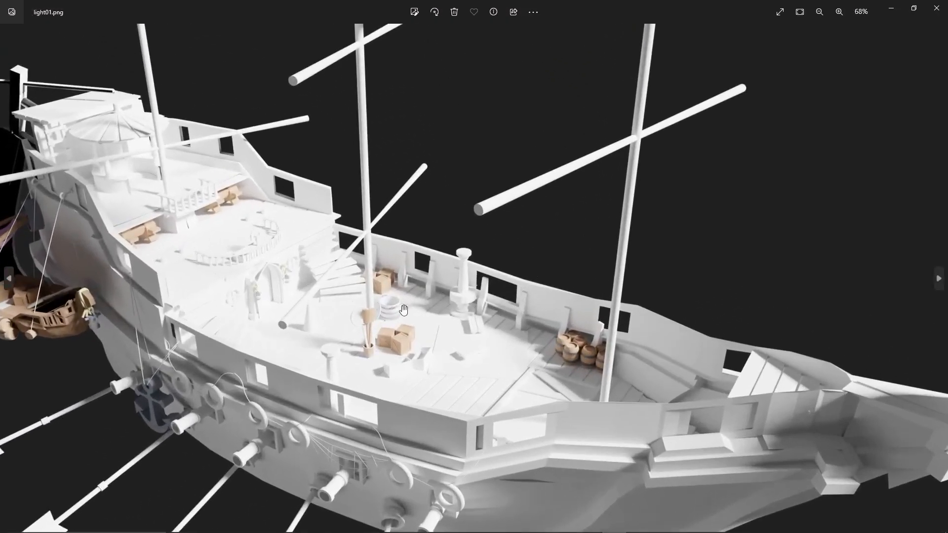
{"action": "left_click_drag", "start_coordinate": [436, 334], "coordinate": [440, 260]}
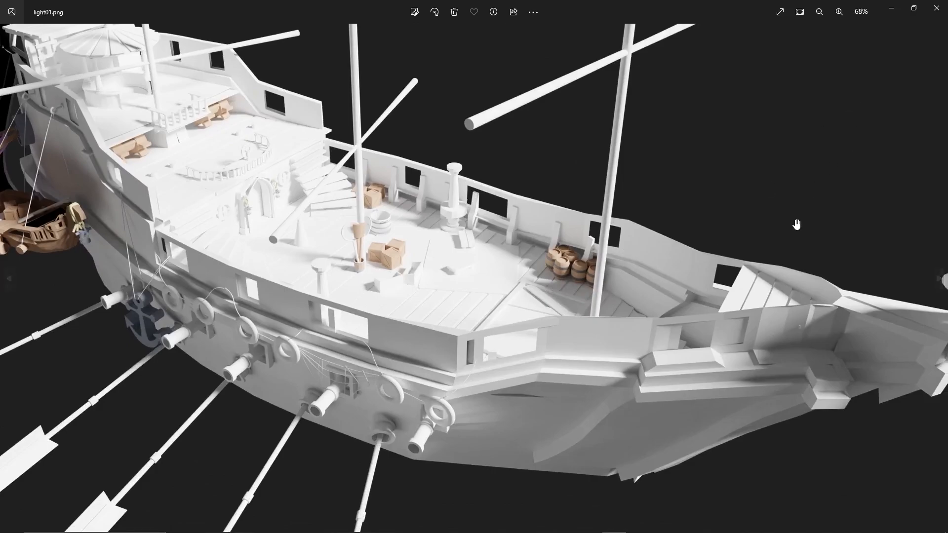
{"action": "left_click_drag", "start_coordinate": [605, 300], "coordinate": [595, 309]}
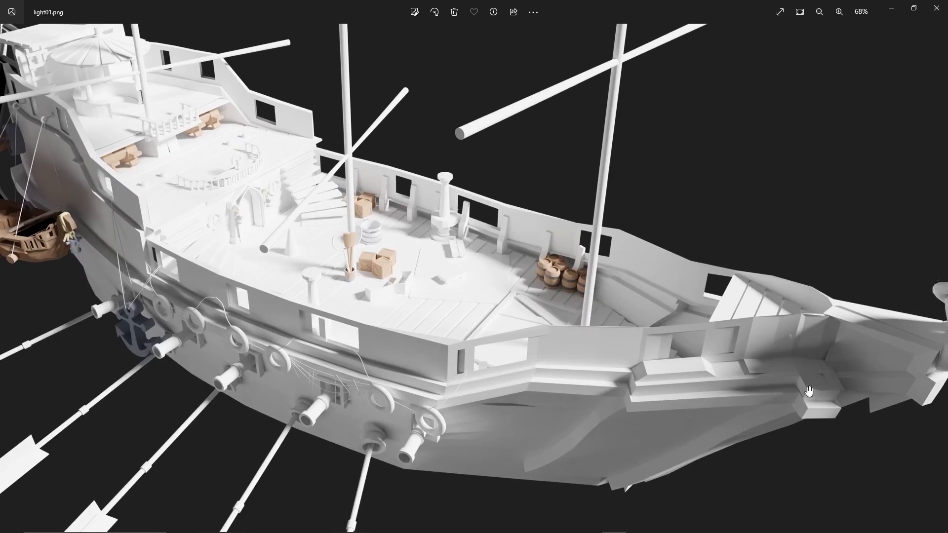
{"action": "left_click", "coordinate": [936, 8]}
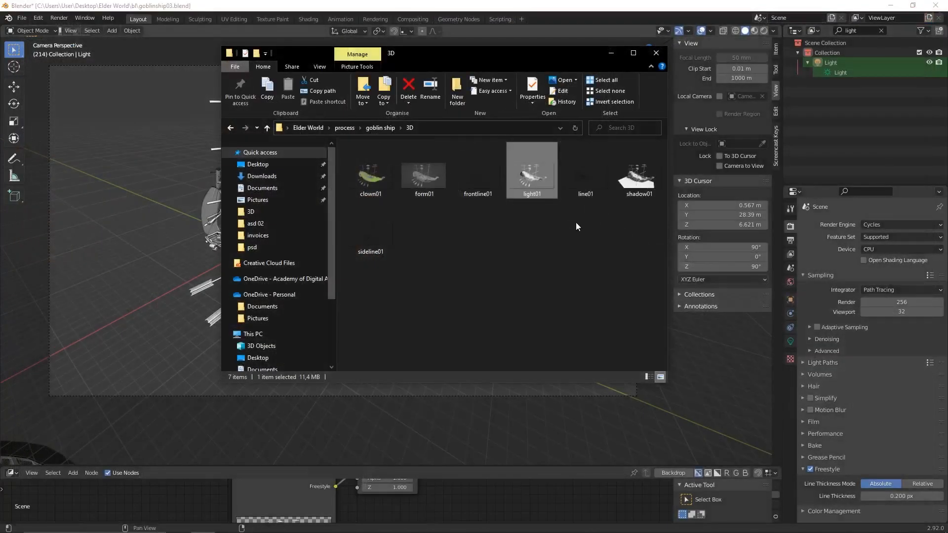
Open the shadow01 image for comparison with the light pass, and close it
{"action": "left_click", "coordinate": [637, 177]}
{"action": "double_click", "coordinate": [636, 174]}
{"action": "left_click", "coordinate": [937, 8]}
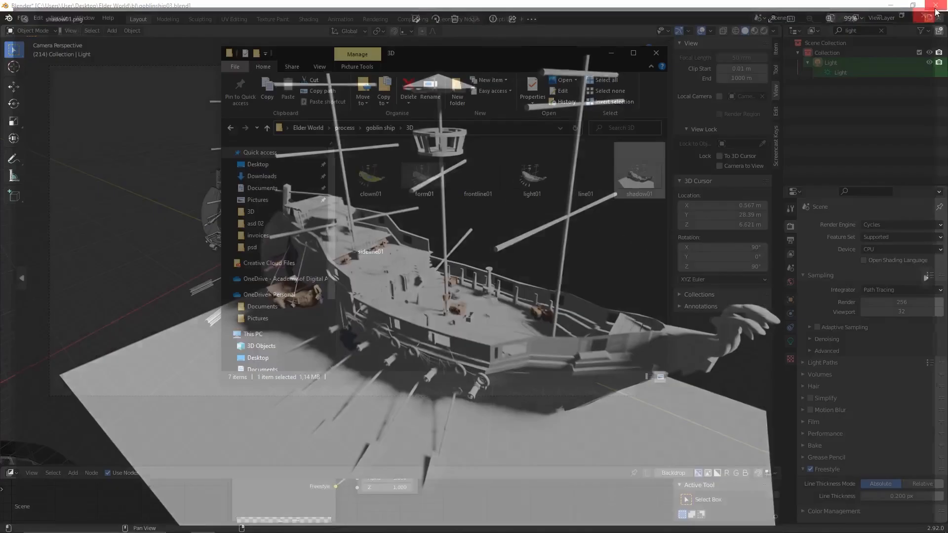
Open the clown01 image from the 3D folder to examine the flat colour areas of the deck and hull, and close it
{"action": "left_click", "coordinate": [437, 294]}
{"action": "double_click", "coordinate": [367, 182]}
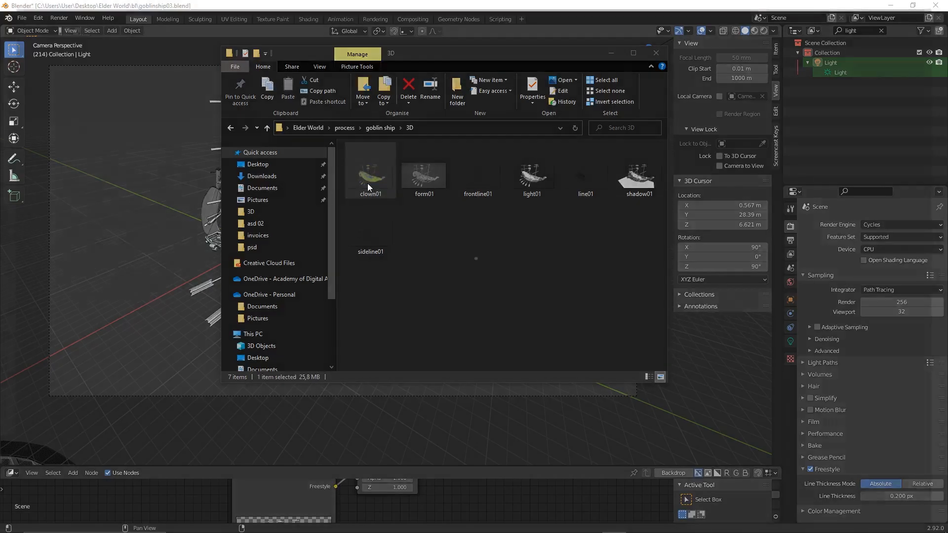
{"action": "scroll", "coordinate": [529, 316], "scroll_direction": "up", "scroll_amount": 3}
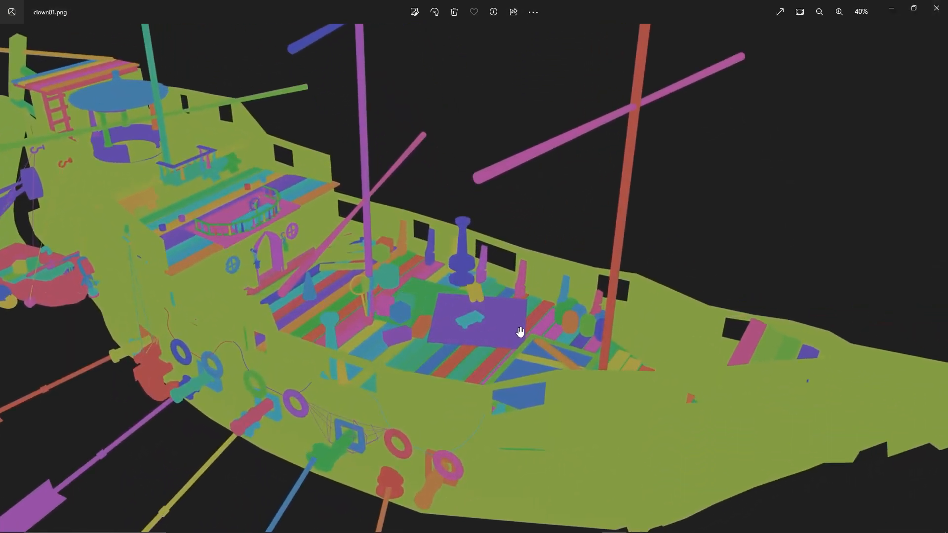
{"action": "scroll", "coordinate": [529, 335], "scroll_direction": "down", "scroll_amount": 1}
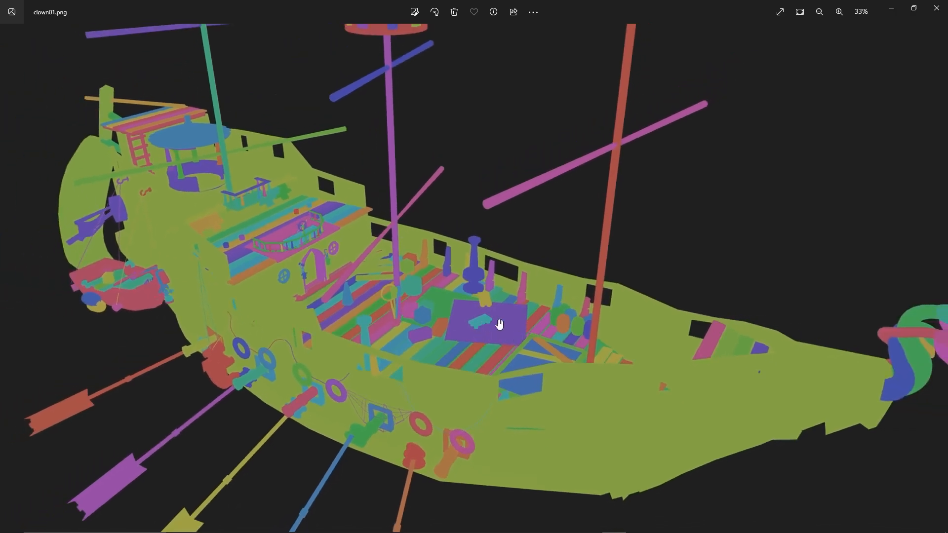
{"action": "scroll", "coordinate": [500, 324], "scroll_direction": "up", "scroll_amount": 2}
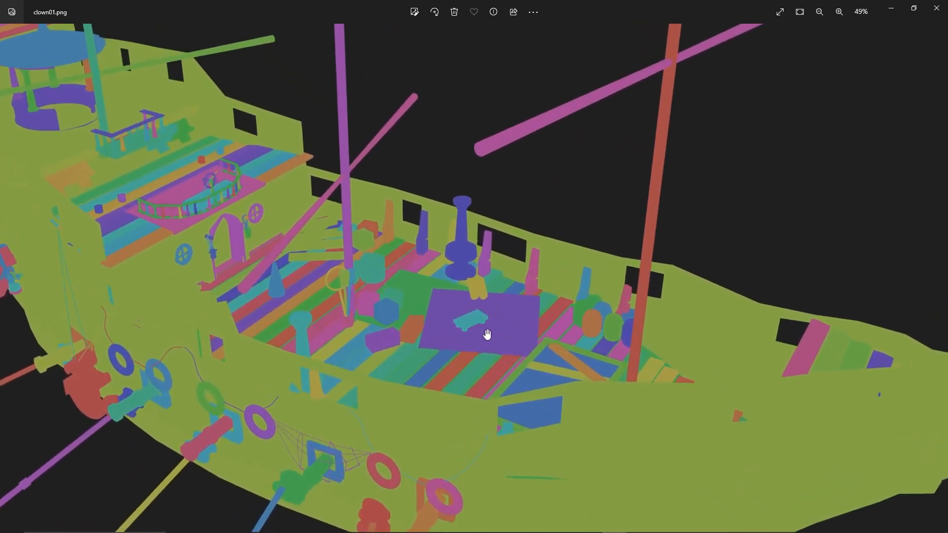
{"action": "scroll", "coordinate": [498, 346], "scroll_direction": "down", "scroll_amount": 3}
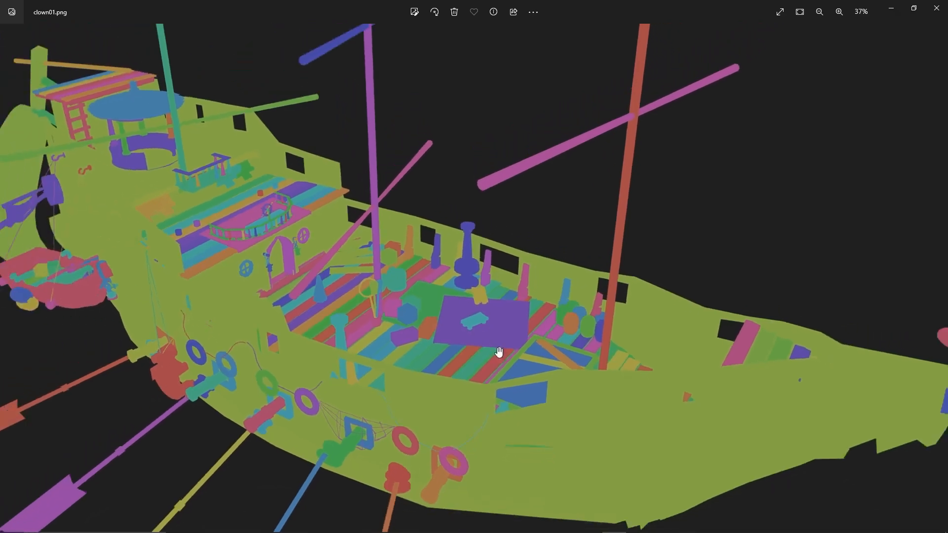
{"action": "scroll", "coordinate": [479, 311], "scroll_direction": "up", "scroll_amount": 1}
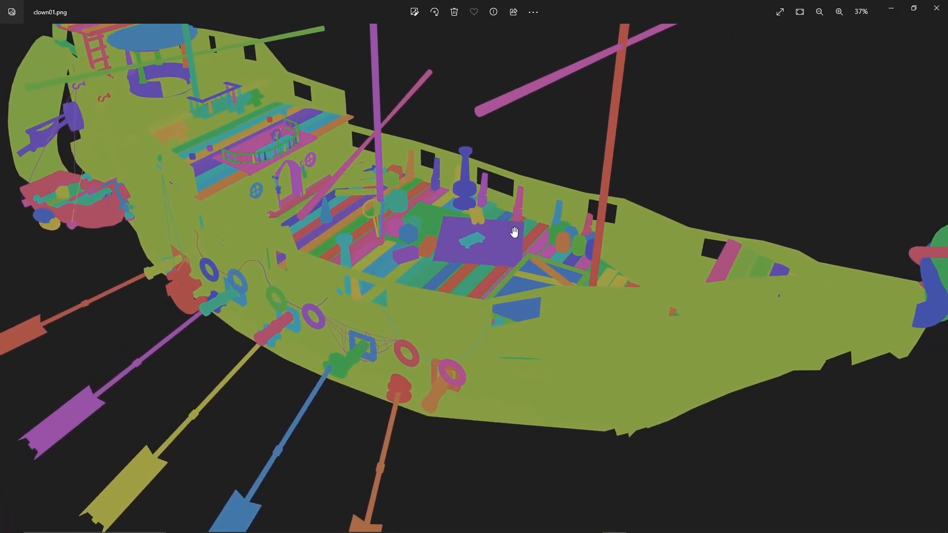
{"action": "scroll", "coordinate": [514, 232], "scroll_direction": "up", "scroll_amount": 1}
{"action": "left_click", "coordinate": [937, 8]}
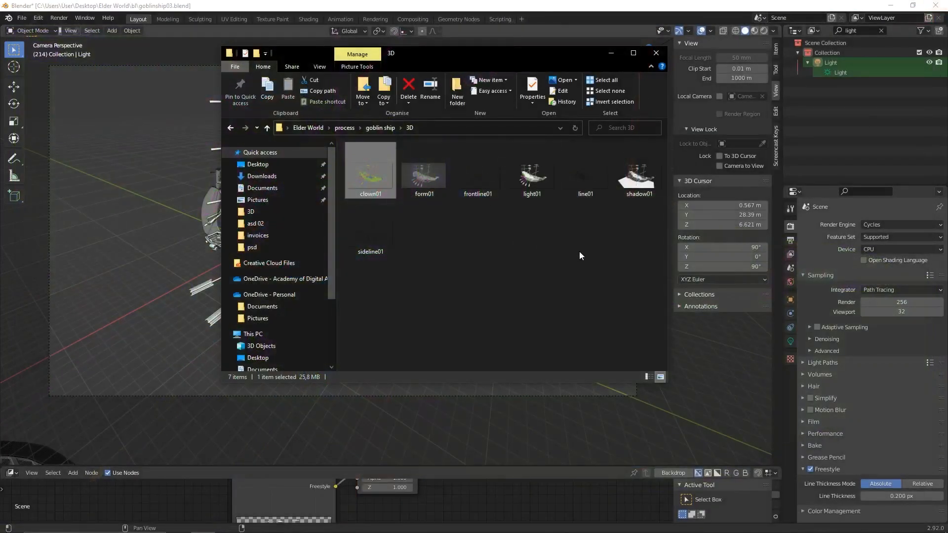
Set the render engine to Workbench with MatCap lighting and Random colour, and show the ship in rendered shading
{"action": "left_click", "coordinate": [579, 251]}
{"action": "left_click", "coordinate": [769, 376]}
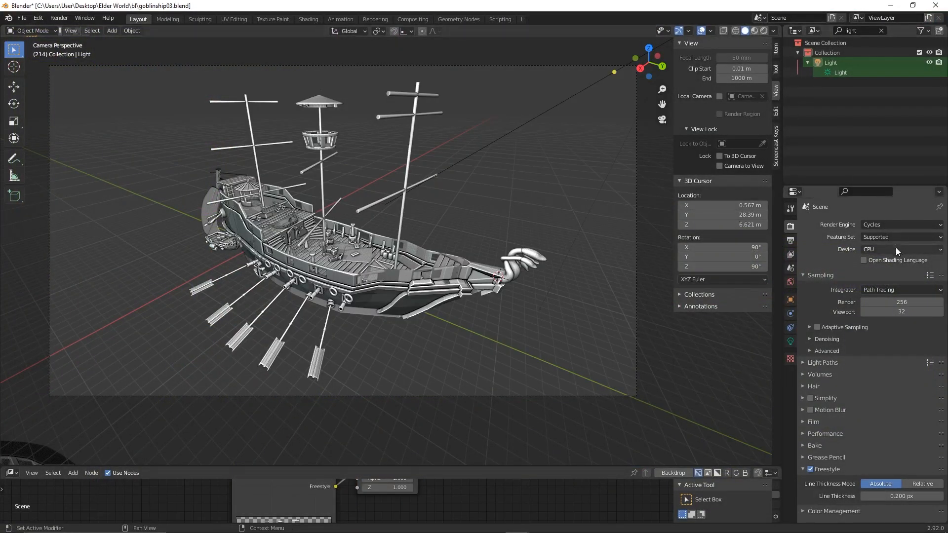
{"action": "left_click", "coordinate": [898, 225]}
{"action": "left_click", "coordinate": [885, 226]}
{"action": "left_click", "coordinate": [886, 246]}
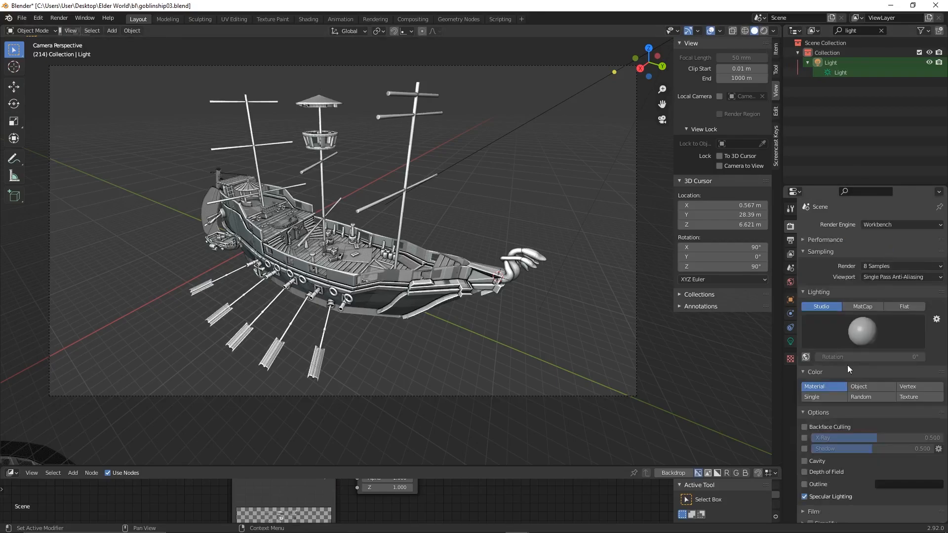
{"action": "left_click", "coordinate": [864, 306]}
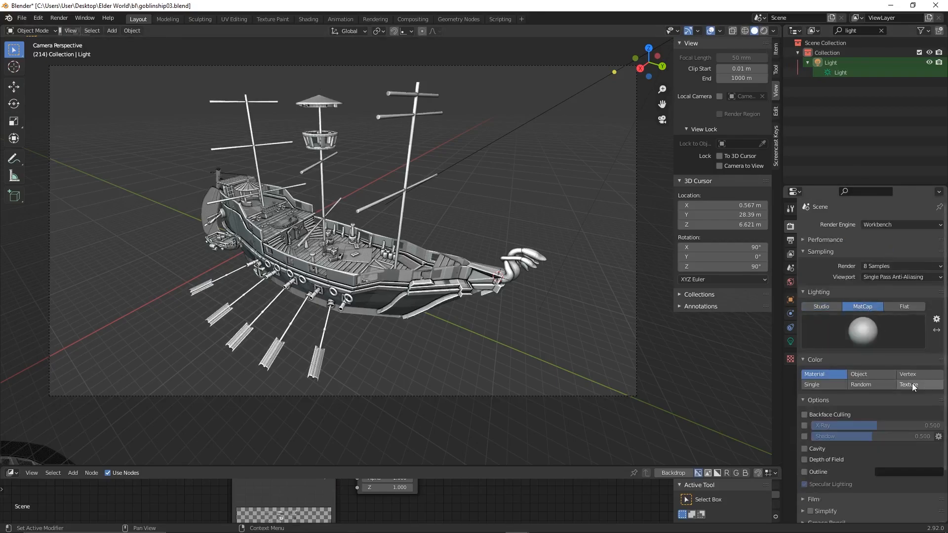
{"action": "left_click", "coordinate": [867, 384]}
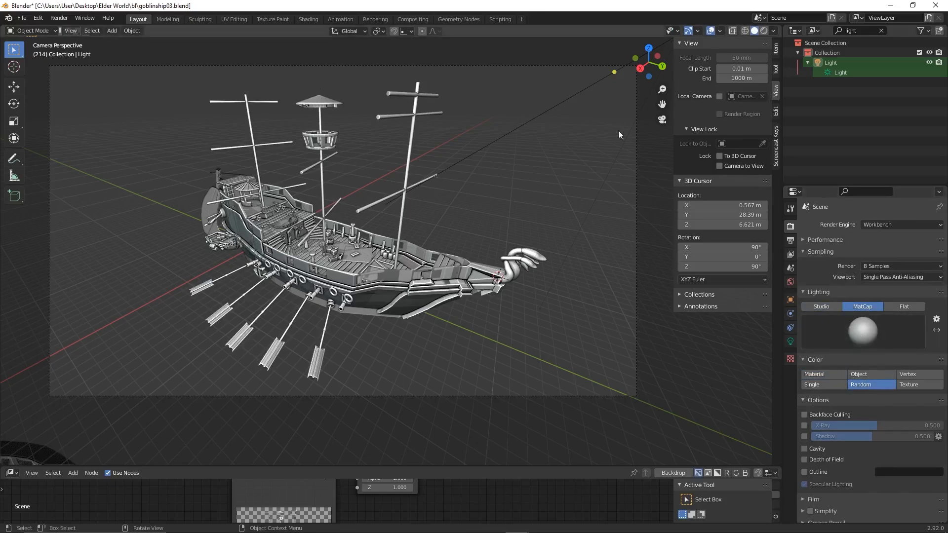
{"action": "left_click", "coordinate": [765, 31]}
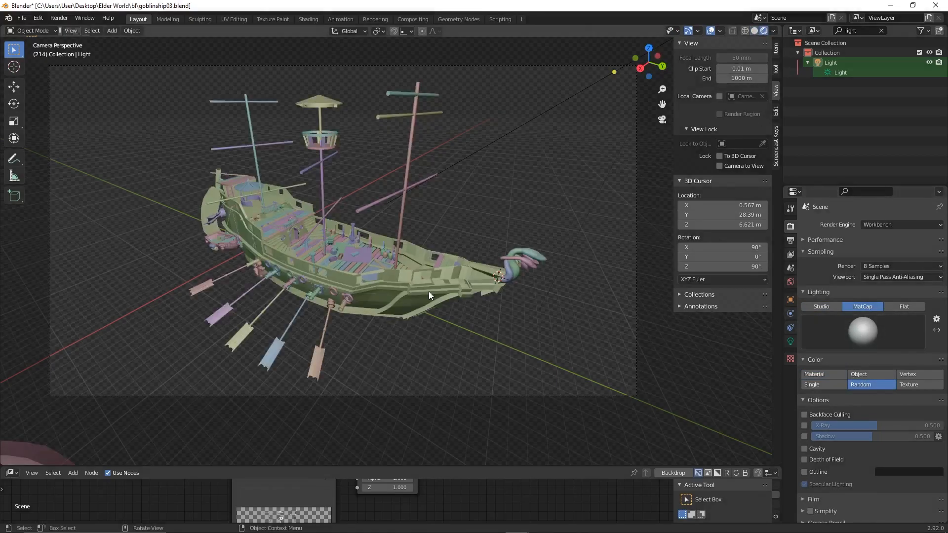
Expand the colour management curves and move the combined curve's point to about X 0.32, Y 0.09
{"action": "scroll", "coordinate": [349, 269], "scroll_direction": "up", "scroll_amount": 2}
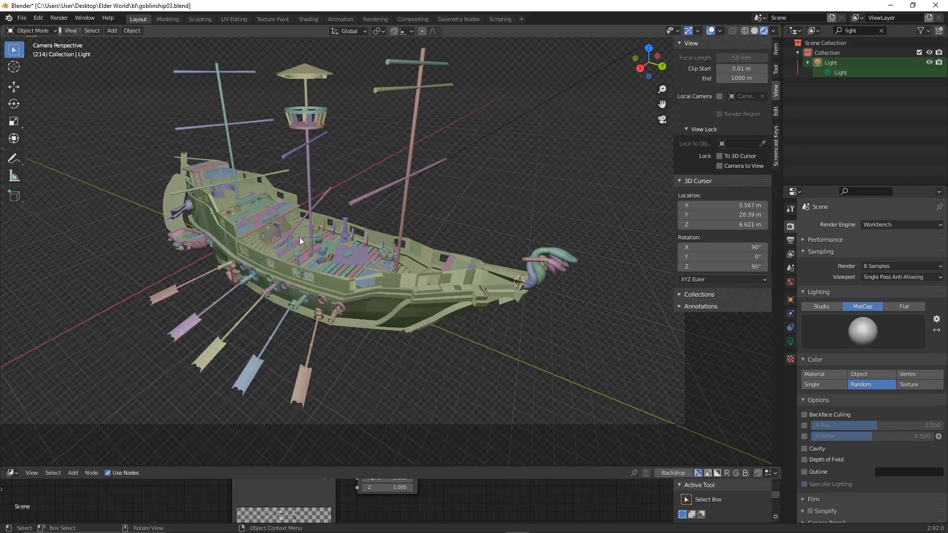
{"action": "scroll", "coordinate": [256, 230], "scroll_direction": "up", "scroll_amount": 1}
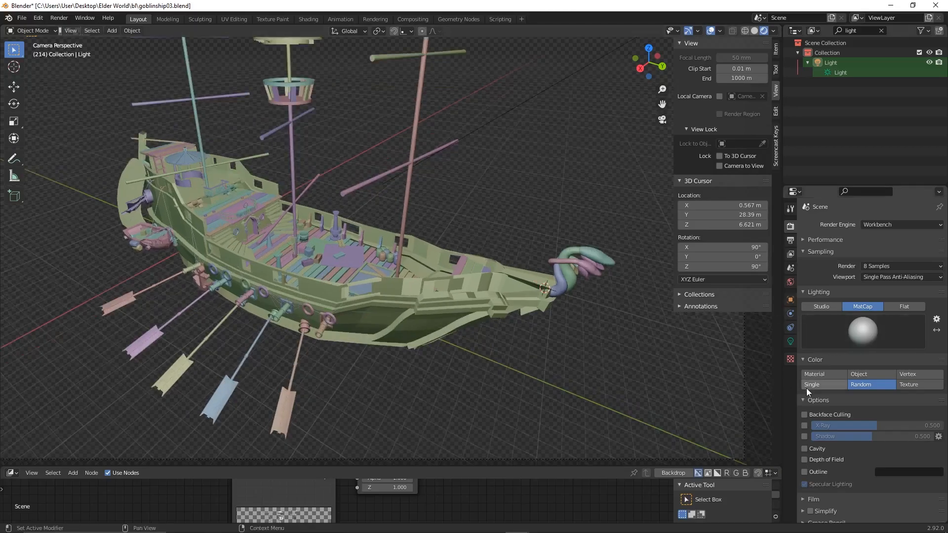
{"action": "scroll", "coordinate": [879, 461], "scroll_direction": "down", "scroll_amount": 3}
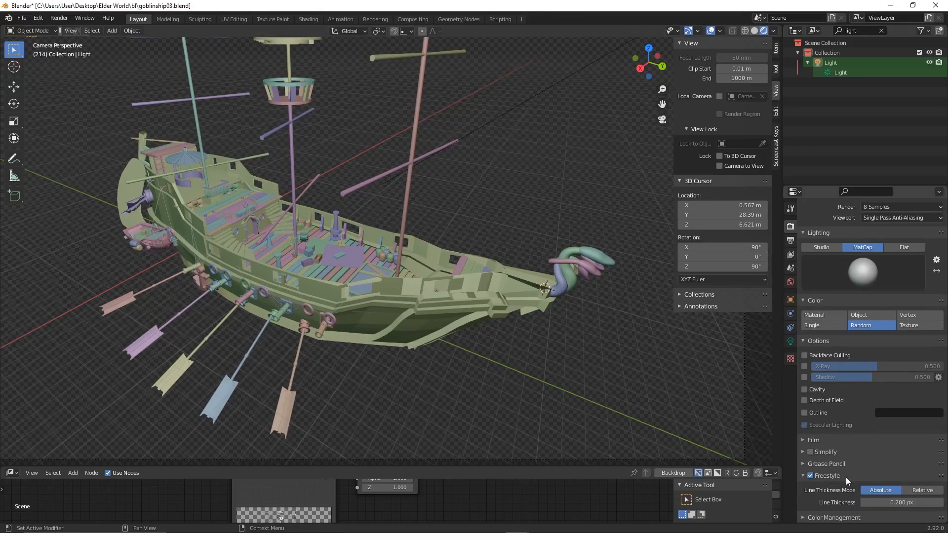
{"action": "scroll", "coordinate": [849, 509], "scroll_direction": "down", "scroll_amount": 4}
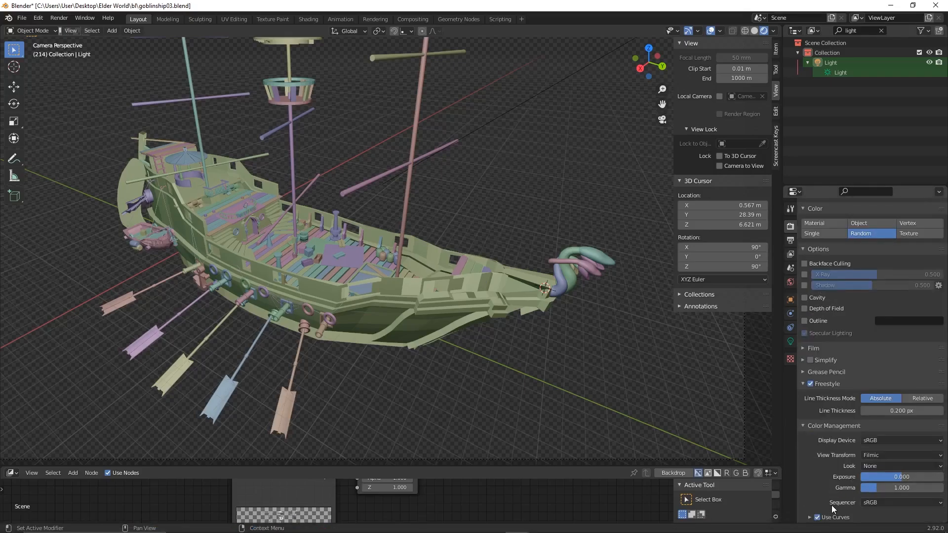
{"action": "left_click", "coordinate": [811, 517]}
{"action": "scroll", "coordinate": [870, 445], "scroll_direction": "down", "scroll_amount": 7}
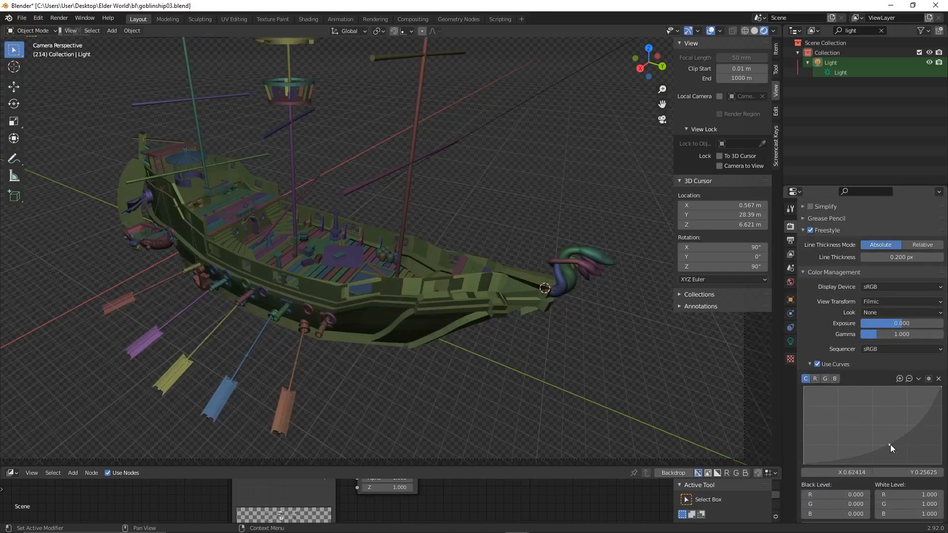
{"action": "mouse_move", "coordinate": [891, 444]}
{"action": "left_mouse_down"}
{"action": "mouse_move", "coordinate": [858, 450]}
{"action": "mouse_move", "coordinate": [920, 443]}
{"action": "mouse_move", "coordinate": [897, 434]}
{"action": "mouse_move", "coordinate": [882, 451]}
{"action": "mouse_move", "coordinate": [846, 458]}
{"action": "left_mouse_up"}
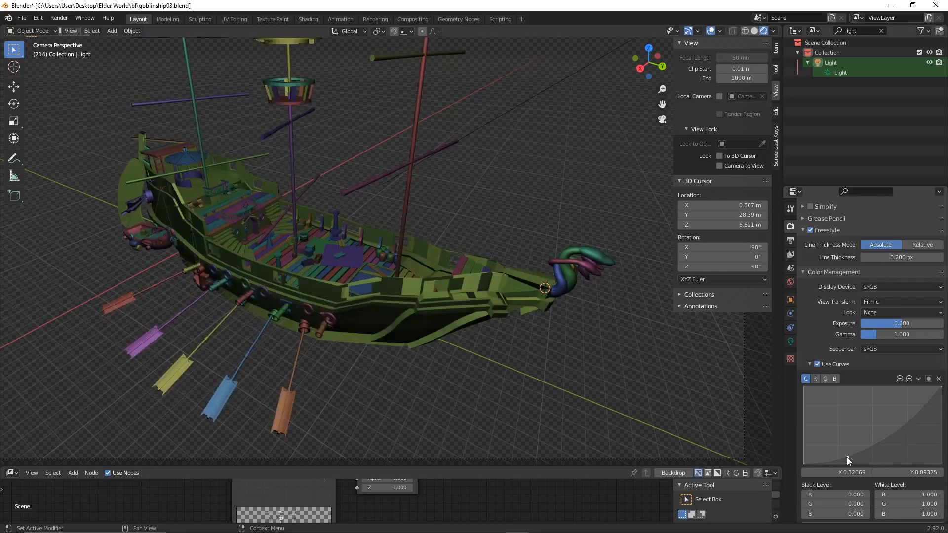
Switch the Workbench lighting to Flat and move the colour curve's point to about X 0.83, Y 0.23 for more saturated colours
{"action": "scroll", "coordinate": [845, 236], "scroll_direction": "up", "scroll_amount": 10}
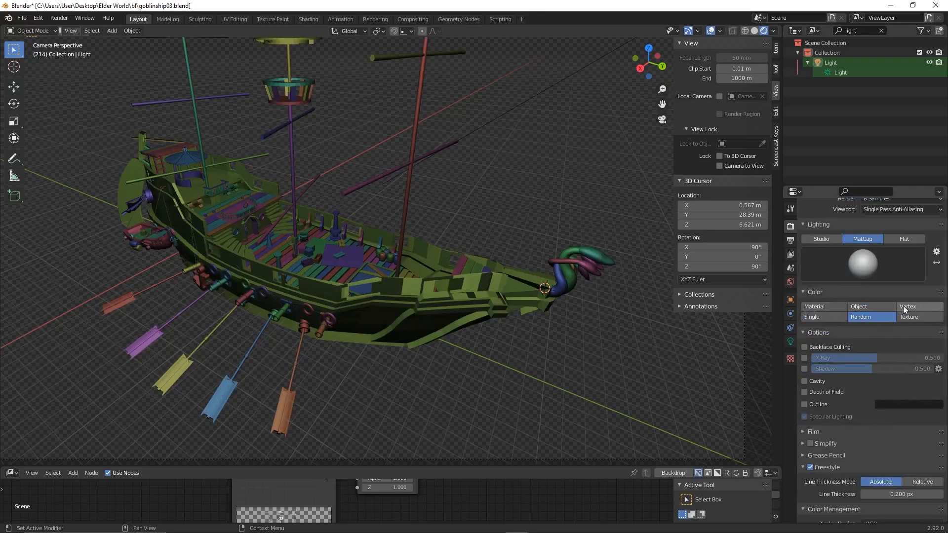
{"action": "left_click", "coordinate": [905, 239]}
{"action": "scroll", "coordinate": [869, 377], "scroll_direction": "down", "scroll_amount": 10}
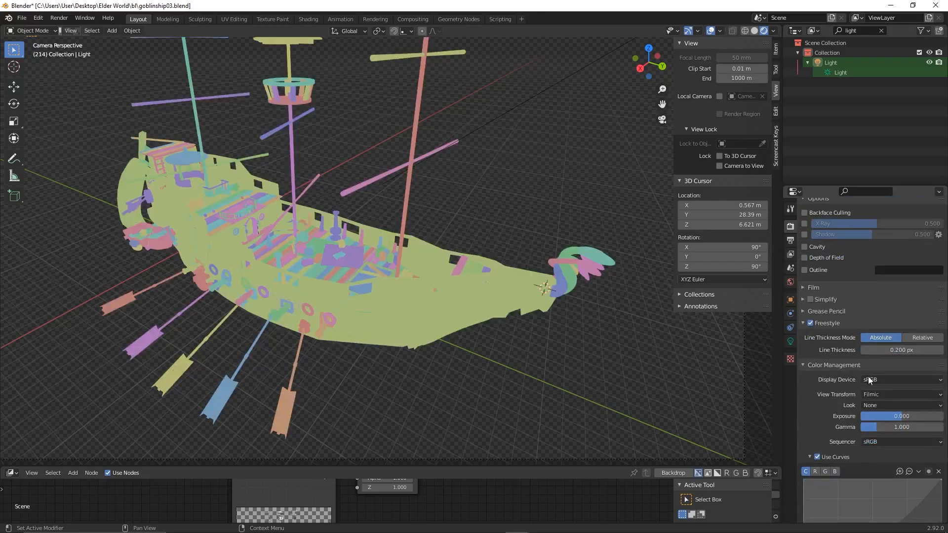
{"action": "mouse_move", "coordinate": [848, 451]}
{"action": "left_mouse_down"}
{"action": "mouse_move", "coordinate": [912, 427]}
{"action": "mouse_move", "coordinate": [918, 440]}
{"action": "left_mouse_up"}
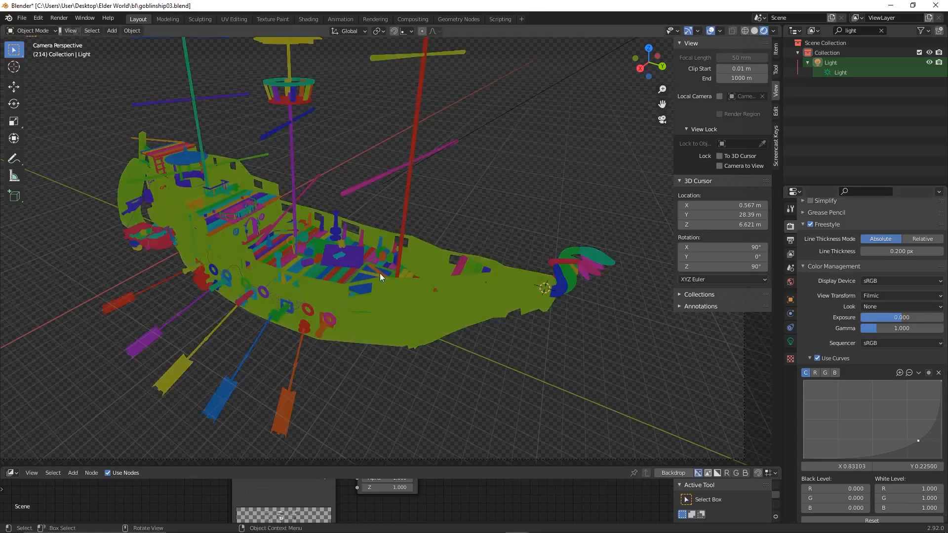
Bring up the Viewport Render Image command, and open the clown01 image from the 3D folder for comparison and close it
{"action": "left_click", "coordinate": [71, 31]}
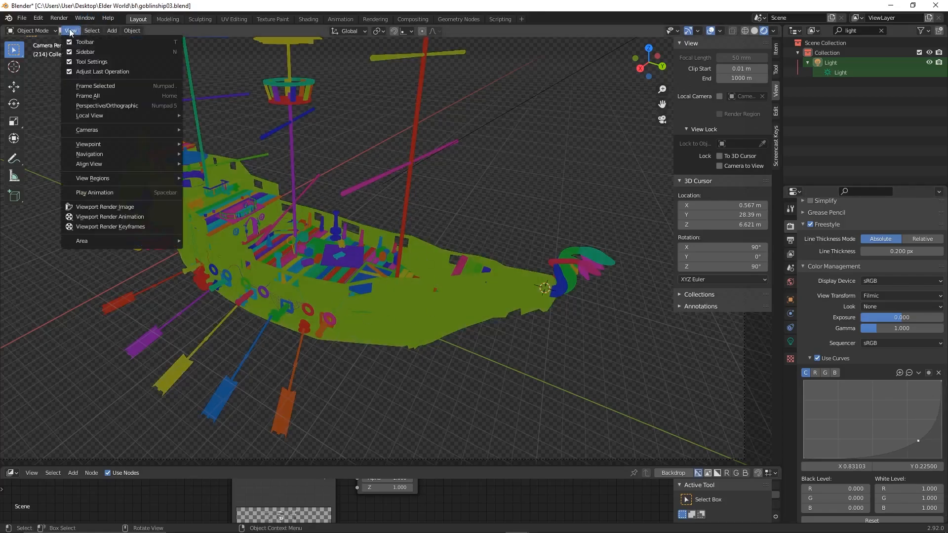
{"action": "left_click", "coordinate": [108, 207]}
{"action": "left_click", "coordinate": [202, 528]}
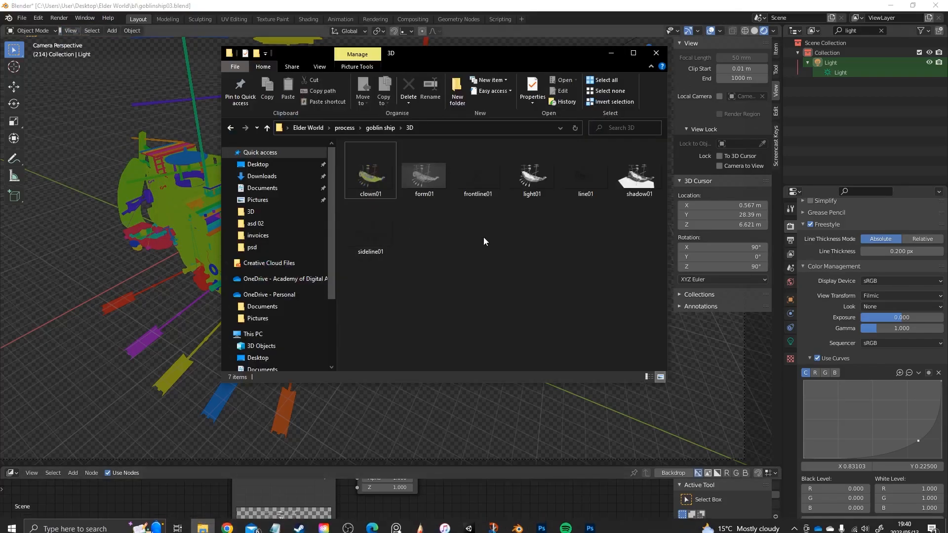
{"action": "double_click", "coordinate": [358, 173]}
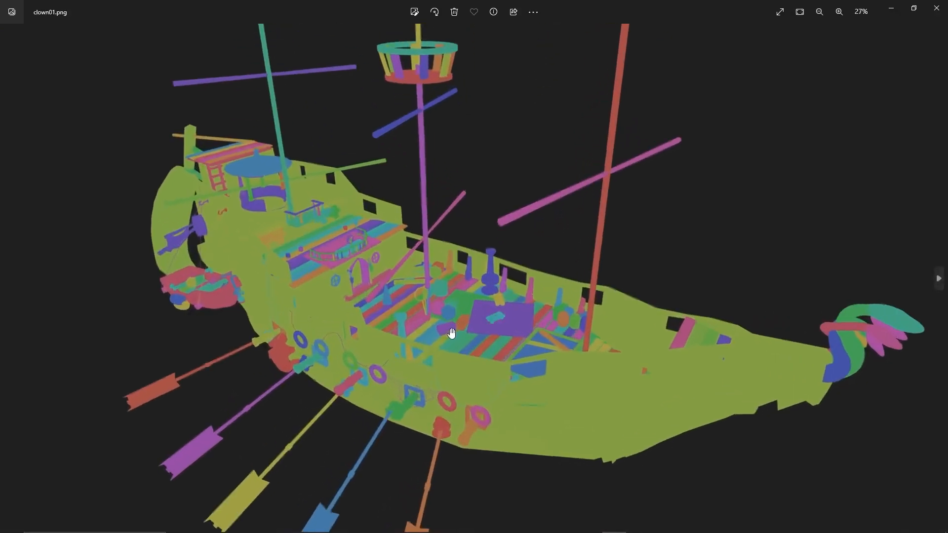
{"action": "left_click", "coordinate": [937, 8]}
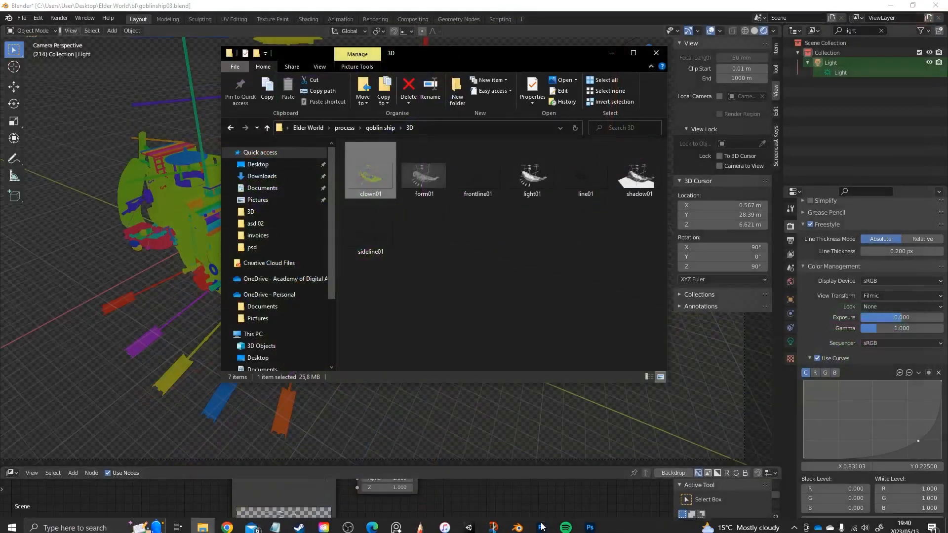
{"action": "left_click", "coordinate": [661, 428]}
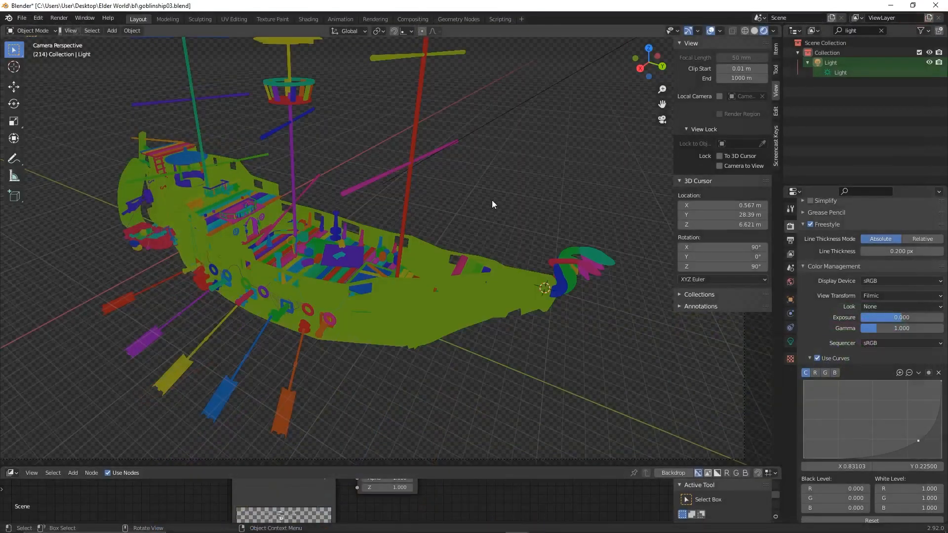
Set the render engine to Eevee, show the ship in material preview shading, and save the file
{"action": "scroll", "coordinate": [815, 230], "scroll_direction": "up", "scroll_amount": 4}
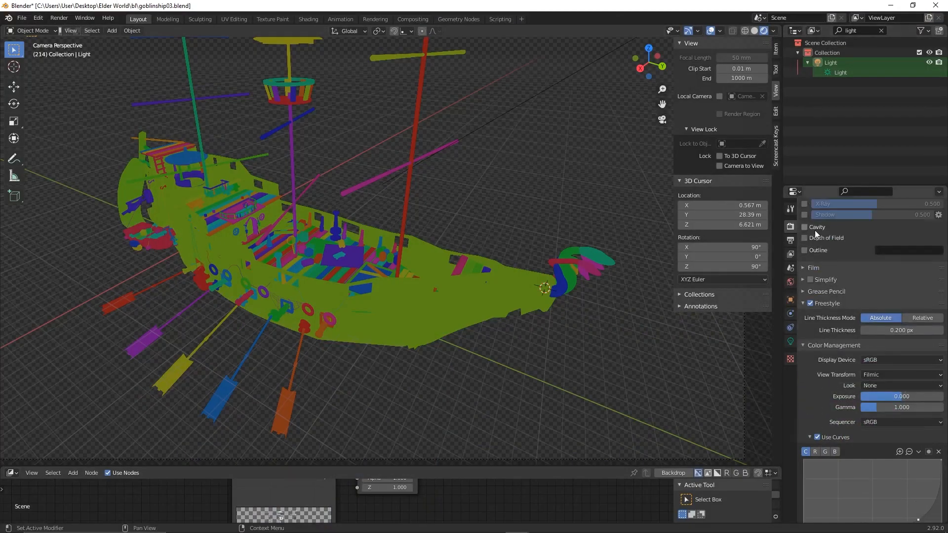
{"action": "scroll", "coordinate": [840, 230], "scroll_direction": "up", "scroll_amount": 9}
{"action": "left_click", "coordinate": [909, 224]}
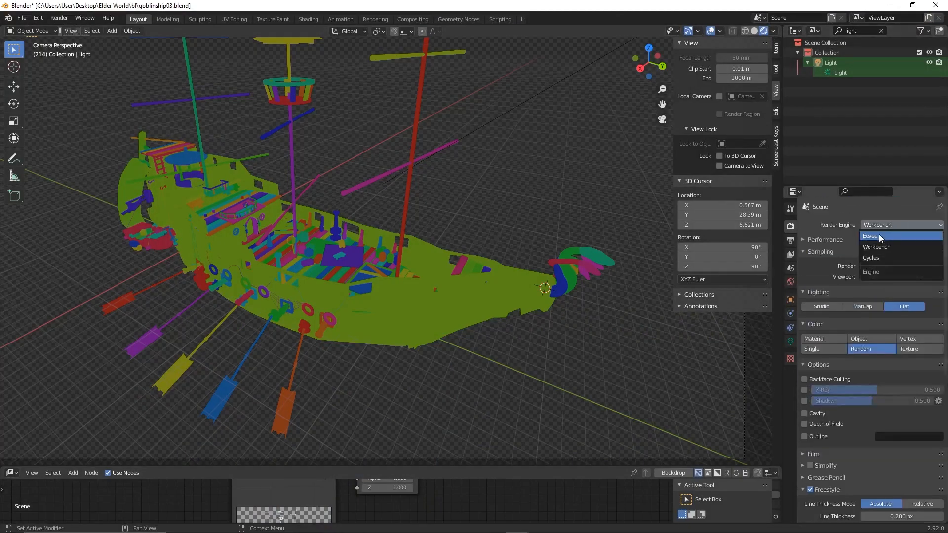
{"action": "left_click", "coordinate": [880, 235]}
{"action": "left_click", "coordinate": [754, 31]}
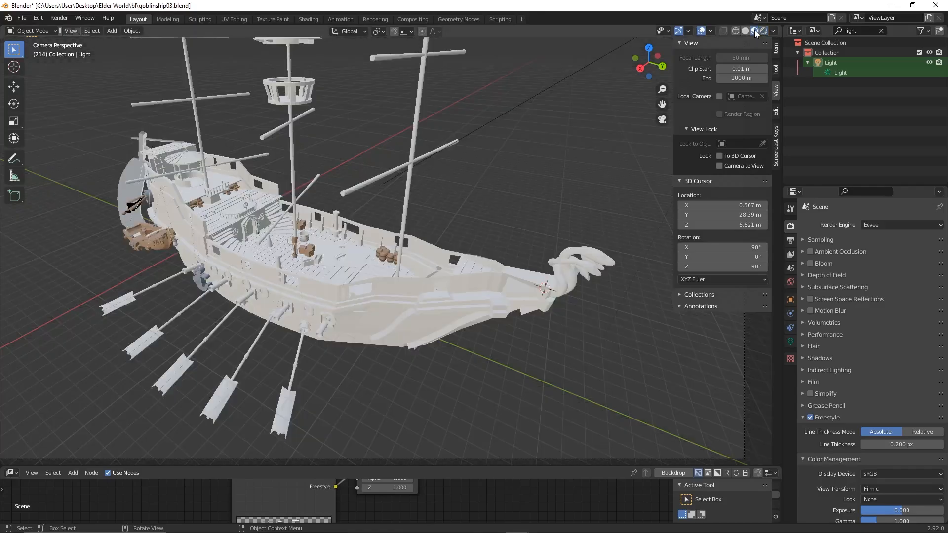
{"action": "key", "text": "ctrl+s"}
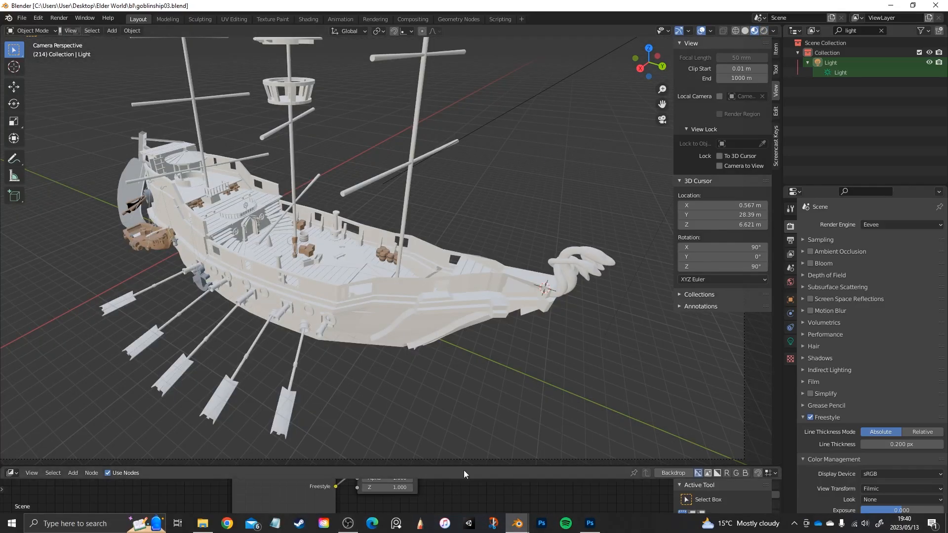
Enlarge the compositor, link the Render Layers Image output to Composite for comparison, and link the Freestyle output to it again
{"action": "left_click_drag", "start_coordinate": [467, 473], "coordinate": [466, 336]}
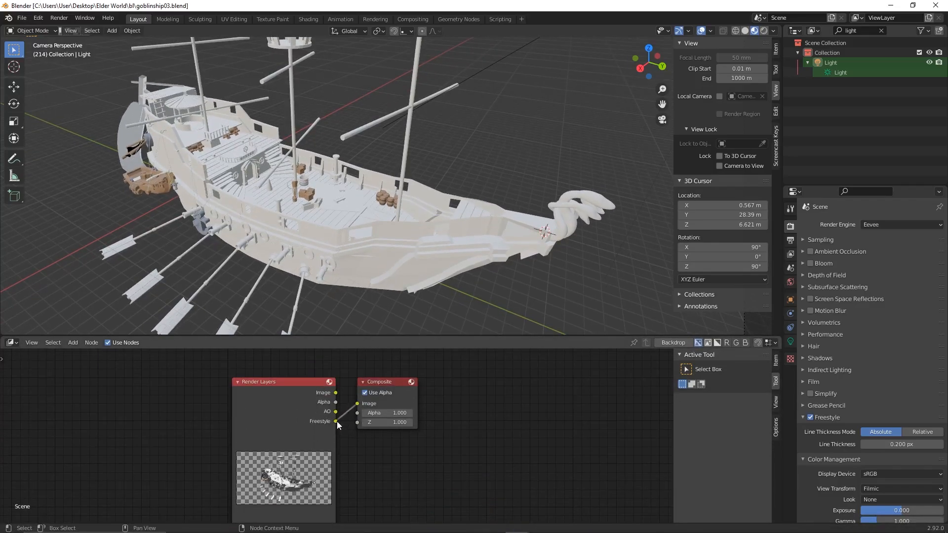
{"action": "left_click_drag", "start_coordinate": [339, 426], "coordinate": [353, 408]}
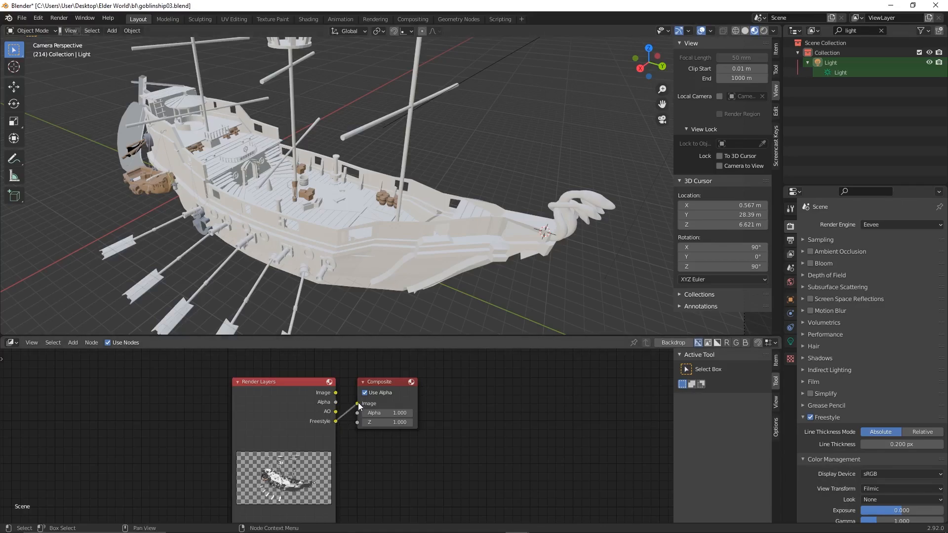
{"action": "mouse_move", "coordinate": [358, 403]}
{"action": "left_mouse_down"}
{"action": "mouse_move", "coordinate": [345, 410]}
{"action": "mouse_move", "coordinate": [348, 400]}
{"action": "mouse_move", "coordinate": [357, 404]}
{"action": "left_mouse_up"}
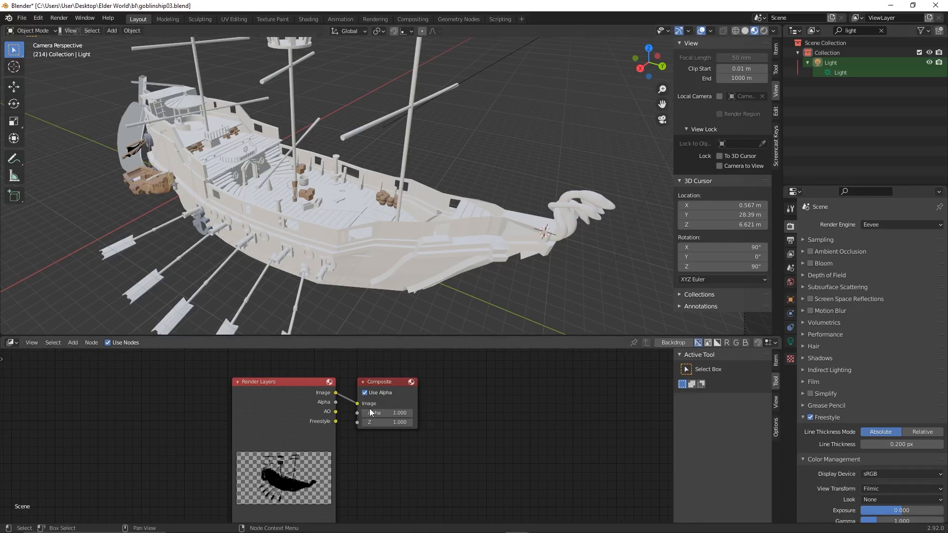
{"action": "mouse_move", "coordinate": [357, 405]}
{"action": "left_mouse_down"}
{"action": "mouse_move", "coordinate": [338, 394]}
{"action": "mouse_move", "coordinate": [358, 403]}
{"action": "left_mouse_up"}
{"action": "left_click", "coordinate": [356, 403]}
{"action": "left_click_drag", "start_coordinate": [336, 421], "coordinate": [357, 404]}
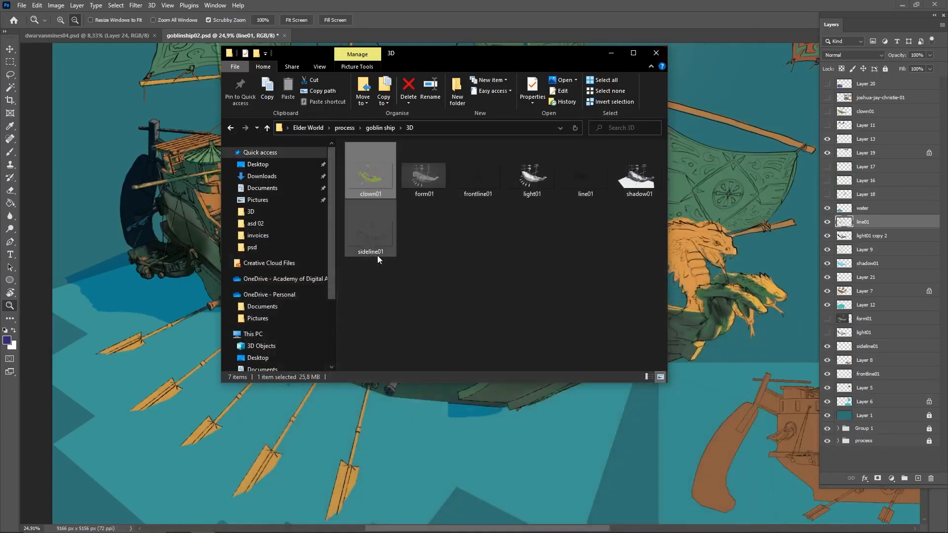
Switch to the goblinship02 document in Photoshop and close the 3D folder window
{"action": "left_click", "coordinate": [465, 265]}
{"action": "left_click", "coordinate": [656, 53]}
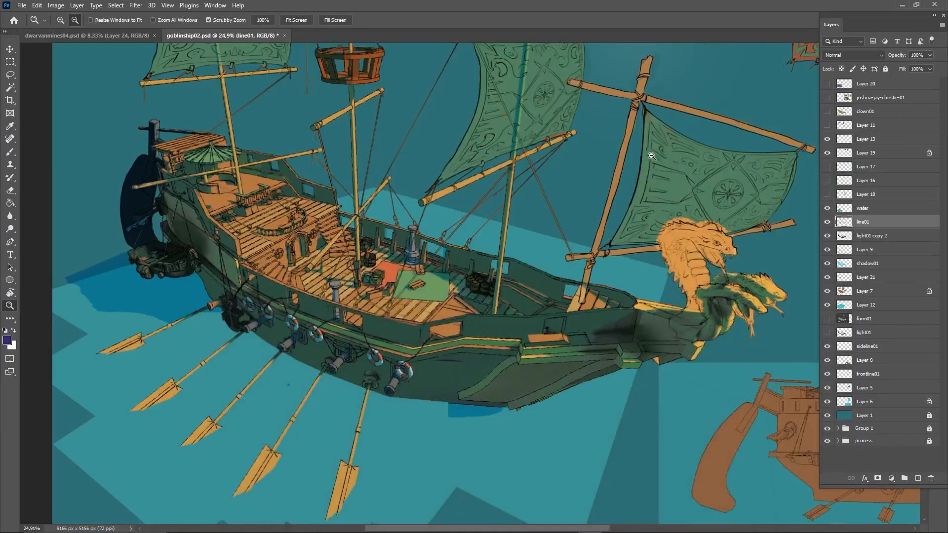
Hide the painted ship's layers, including water and line01, leaving the front and side views, and briefly check the form01 layer
{"action": "left_click", "coordinate": [652, 154]}
{"action": "left_click_drag", "start_coordinate": [712, 268], "coordinate": [669, 269]}
{"action": "left_click_drag", "start_coordinate": [670, 269], "coordinate": [551, 292]}
{"action": "key", "text": "v"}
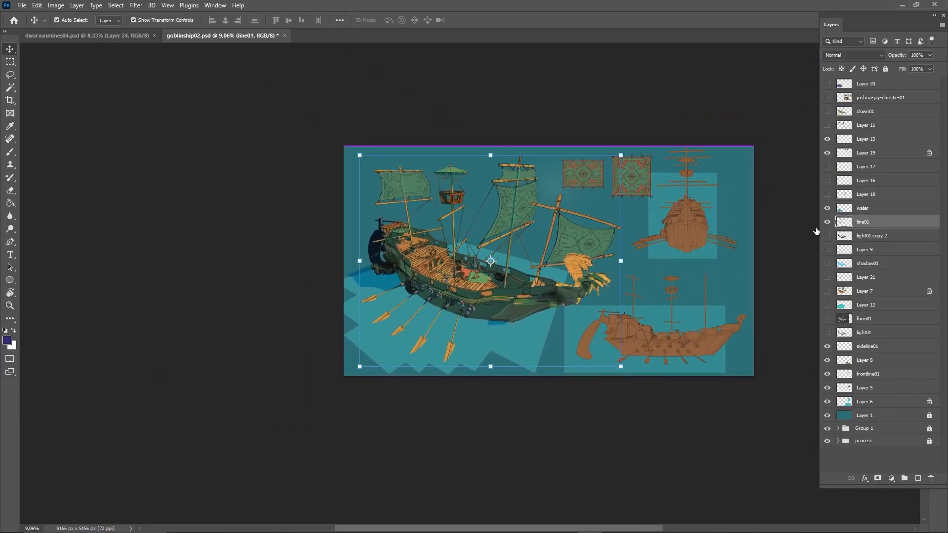
{"action": "left_click", "coordinate": [827, 208]}
{"action": "left_click", "coordinate": [827, 221]}
{"action": "left_click", "coordinate": [827, 319]}
{"action": "left_click", "coordinate": [828, 319]}
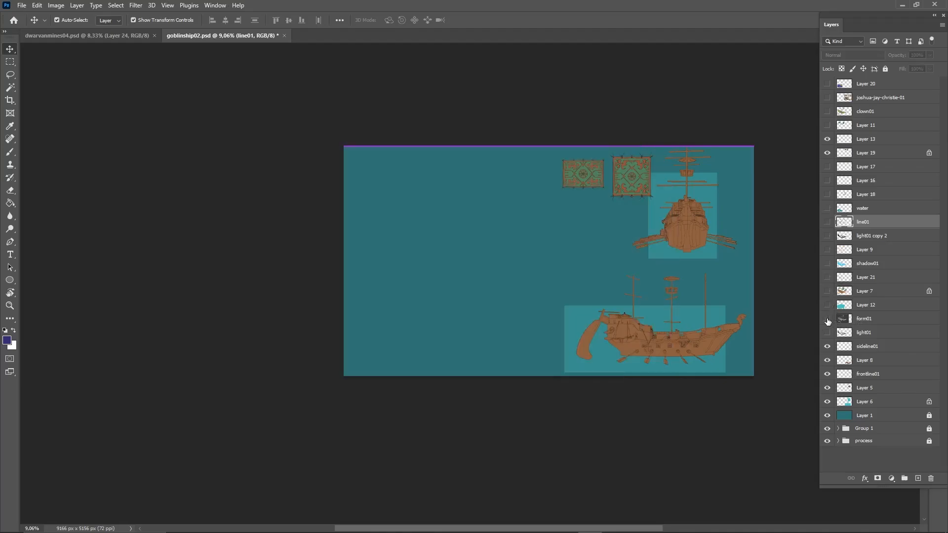
Place the clown01, form01, light01, line01 and shadow01 renders from the 3D folder into the goblinship02 document
{"action": "left_click", "coordinate": [197, 523]}
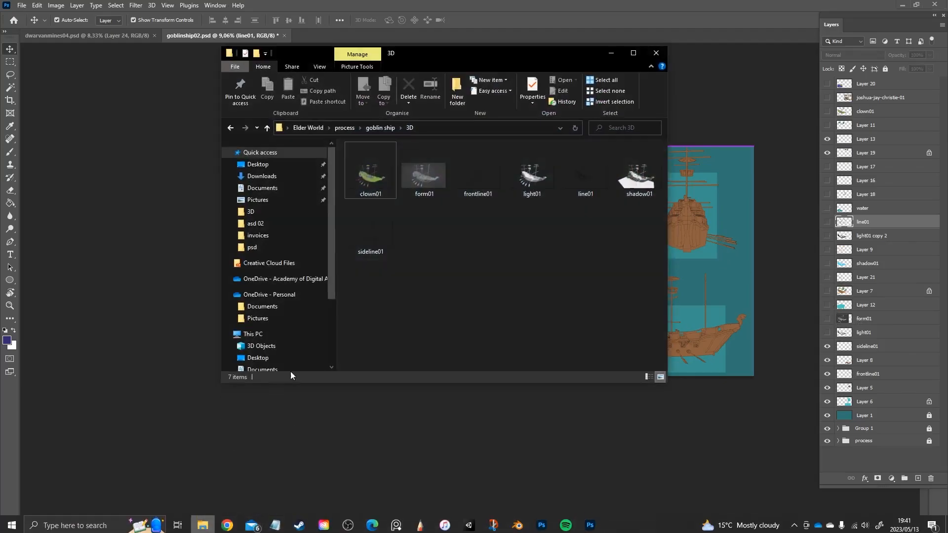
{"action": "left_click", "coordinate": [364, 174]}
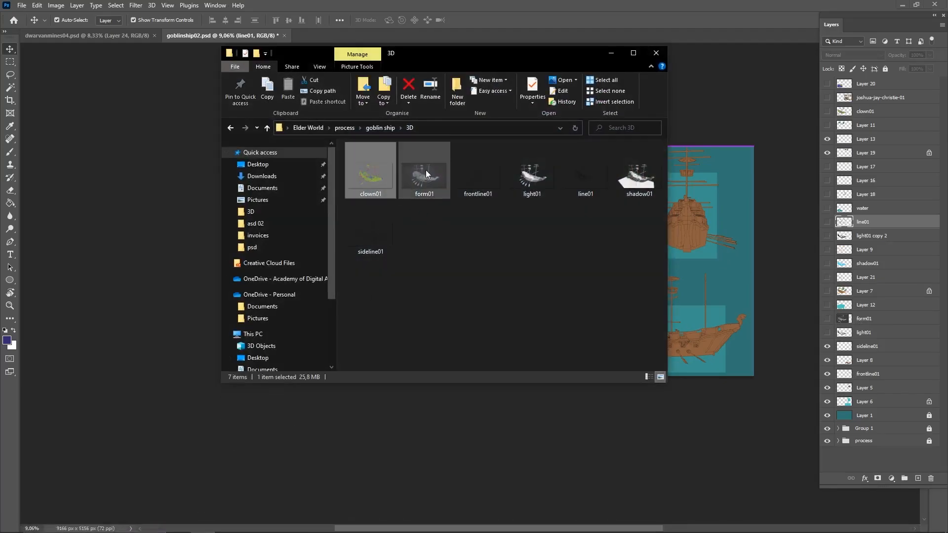
{"action": "left_click", "coordinate": [424, 173], "text": "ctrl"}
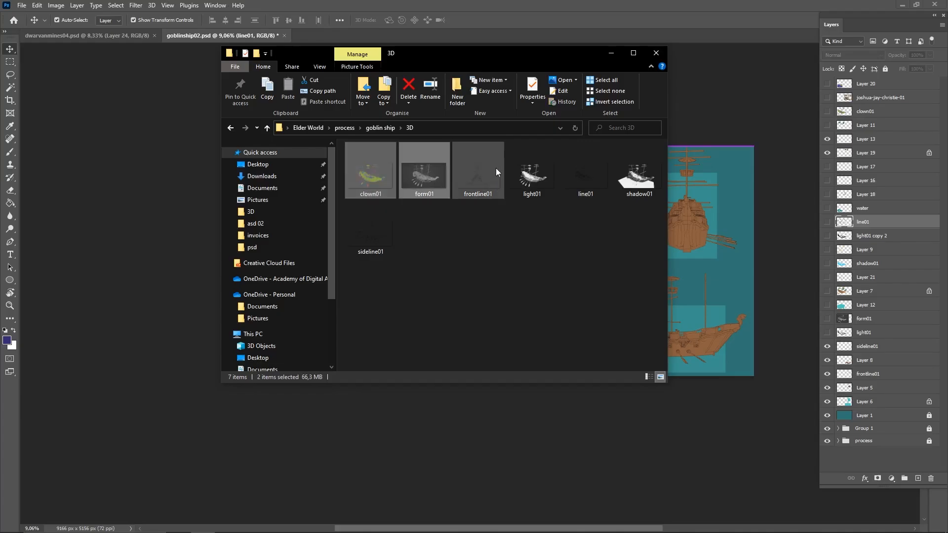
{"action": "left_click", "coordinate": [581, 168], "text": "ctrl"}
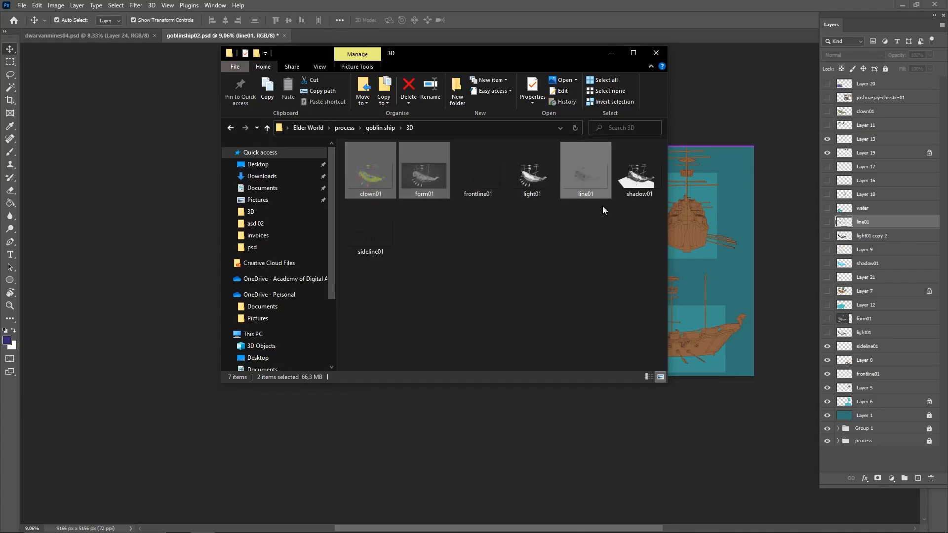
{"action": "left_click", "coordinate": [535, 174], "text": "ctrl"}
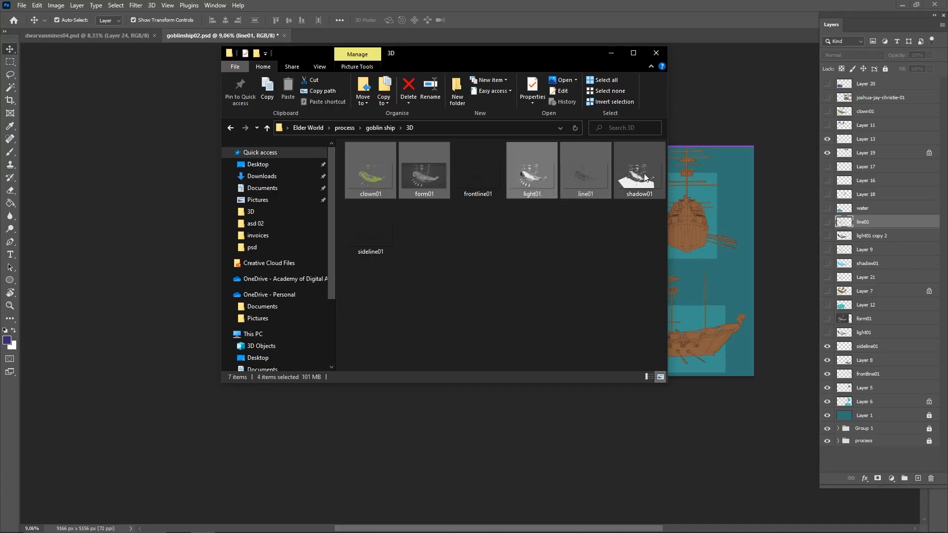
{"action": "left_click_drag", "start_coordinate": [533, 175], "coordinate": [705, 228]}
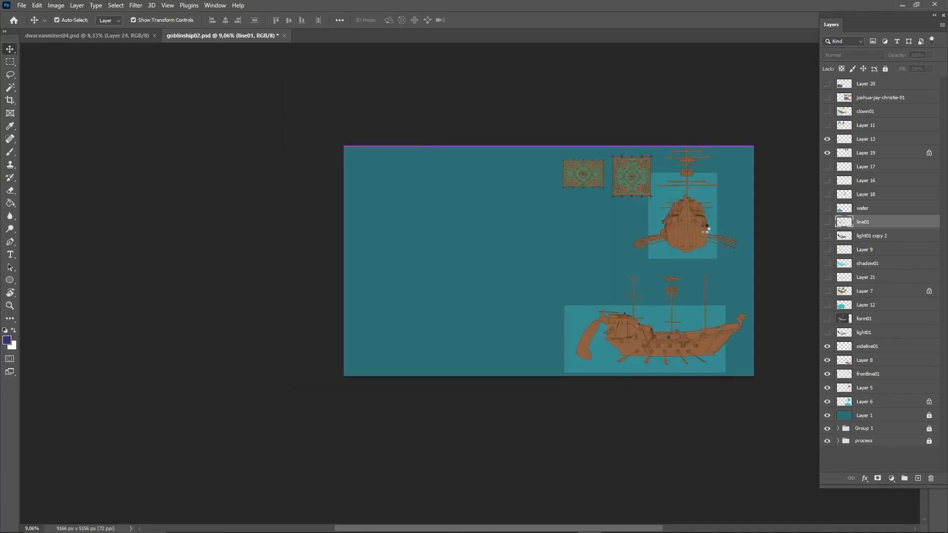
{"action": "key", "text": "Return"}
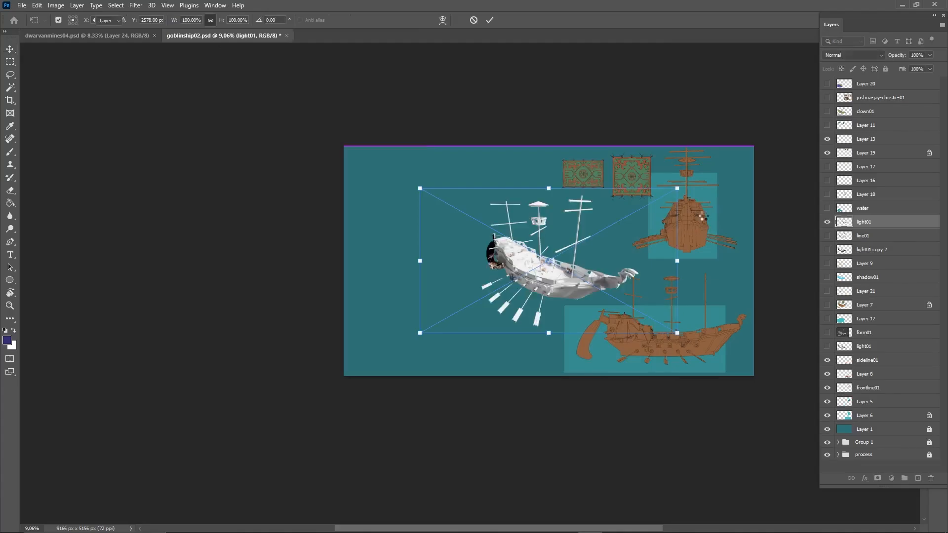
{"action": "key", "text": "Return"}
{"action": "key", "text": "Return"}
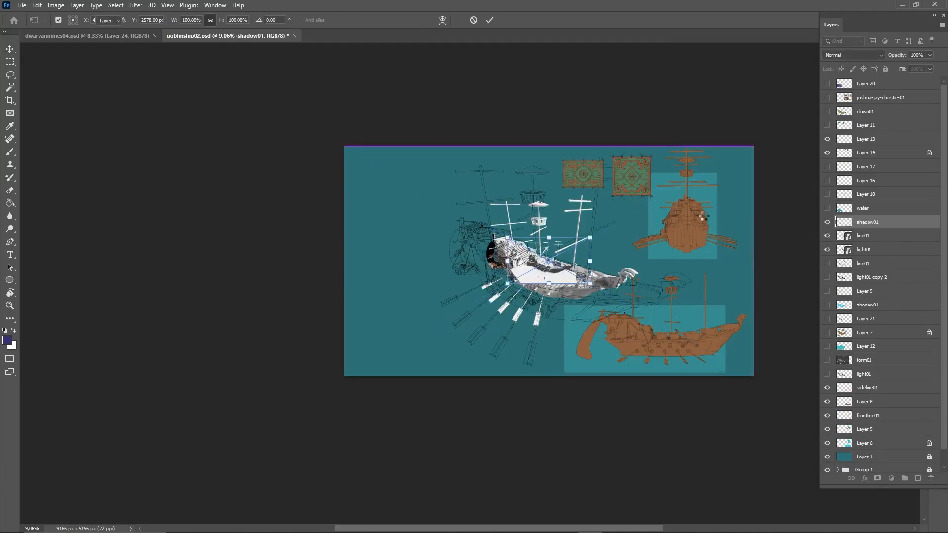
{"action": "key", "text": "Return"}
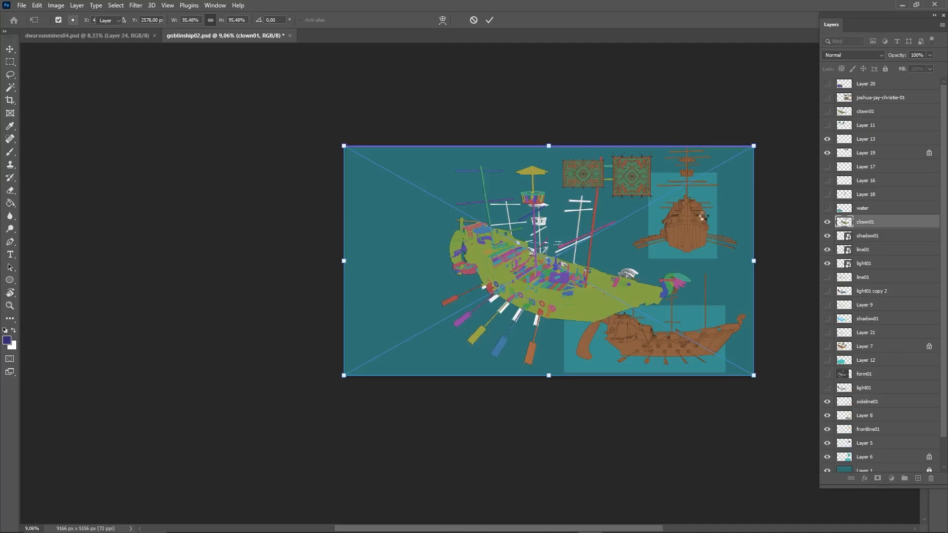
{"action": "key", "text": "Return"}
{"action": "key", "text": "Return"}
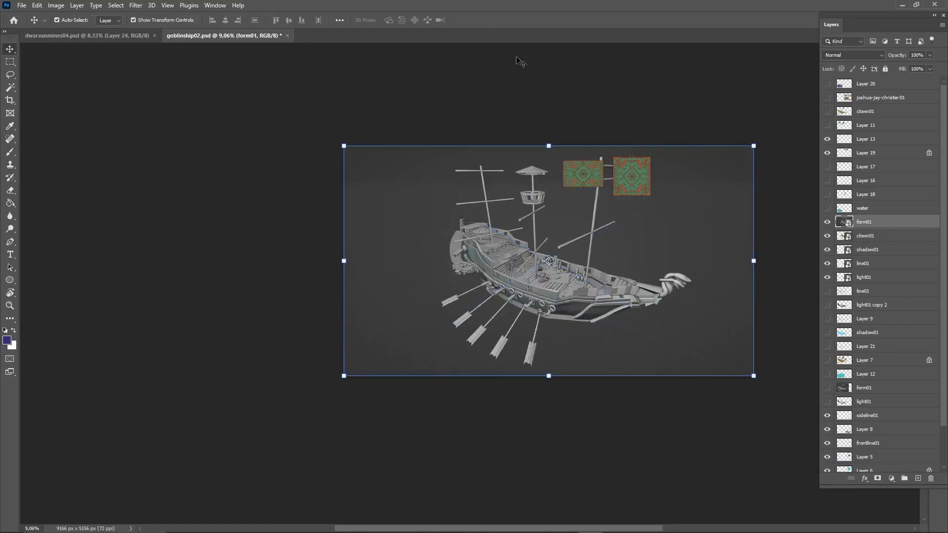
{"action": "left_click", "coordinate": [827, 223]}
{"action": "left_click", "coordinate": [607, 292]}
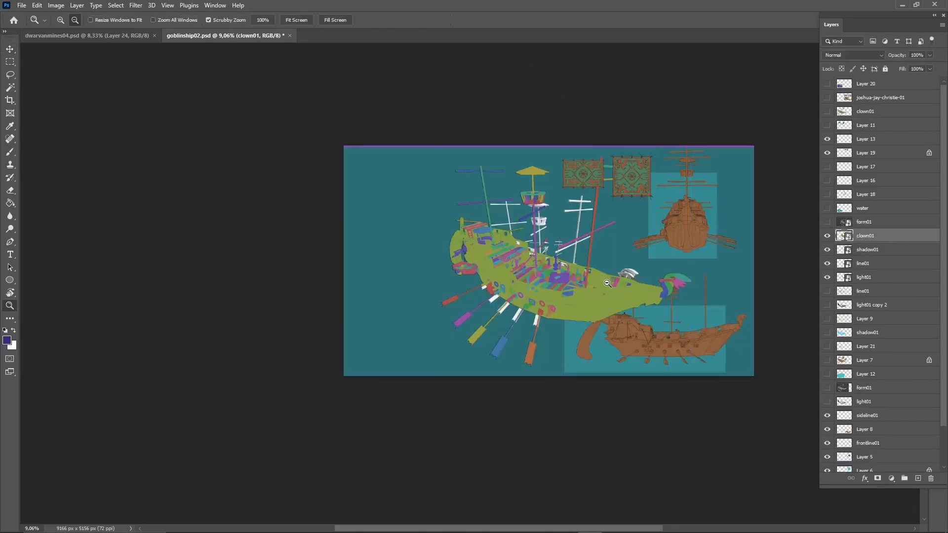
{"action": "scroll", "coordinate": [608, 291], "scroll_direction": "up", "scroll_amount": 3, "text": "alt"}
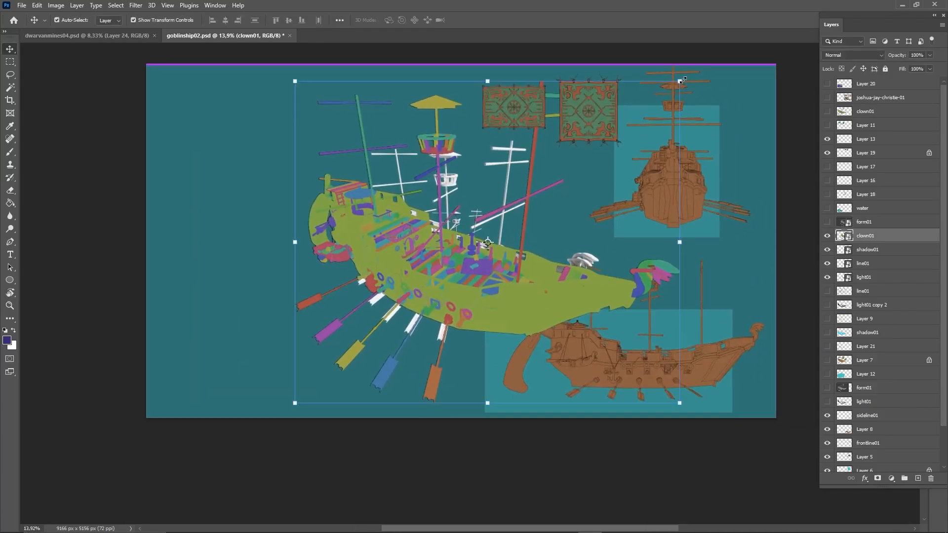
{"action": "left_click_drag", "start_coordinate": [683, 80], "coordinate": [657, 87]}
{"action": "left_click", "coordinate": [474, 20]}
{"action": "left_click", "coordinate": [872, 226]}
{"action": "left_click", "coordinate": [828, 222]}
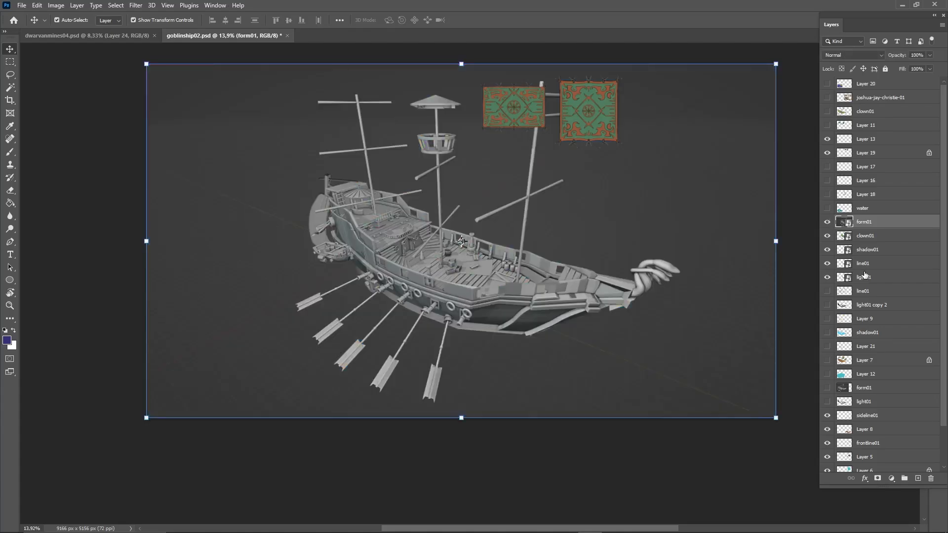
Rasterize the newly placed render layers from form01 down to light01
{"action": "right_click", "coordinate": [872, 234]}
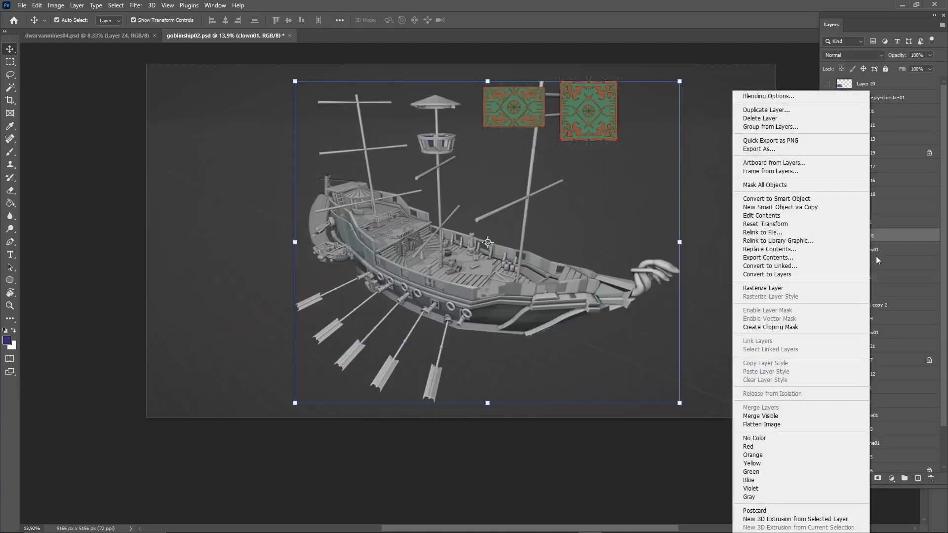
{"action": "key", "text": "Escape"}
{"action": "left_click", "coordinate": [885, 277], "text": "shift"}
{"action": "right_click", "coordinate": [883, 264]}
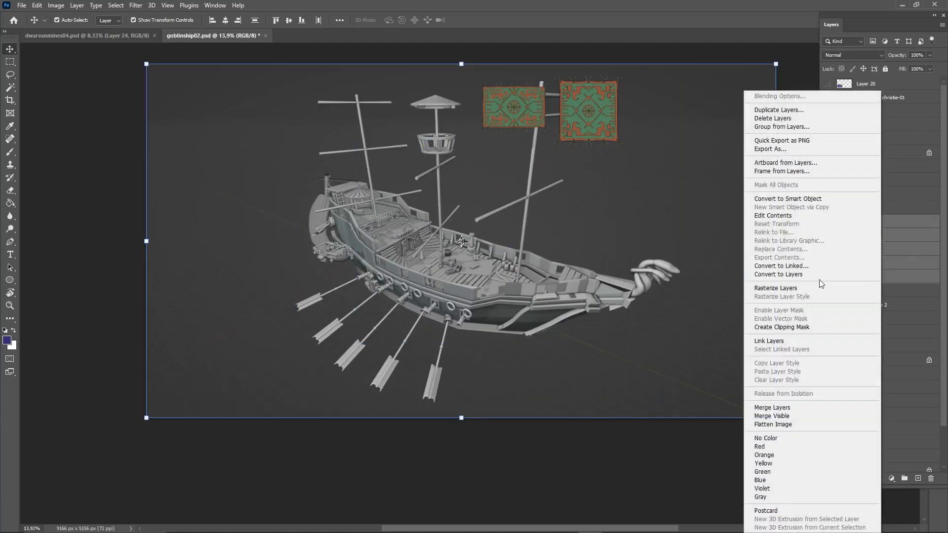
{"action": "left_click", "coordinate": [805, 288]}
Hide the placed form01 layer, scale the placed clown01 layer to 100.34%, and hide clown01
{"action": "left_click", "coordinate": [827, 223]}
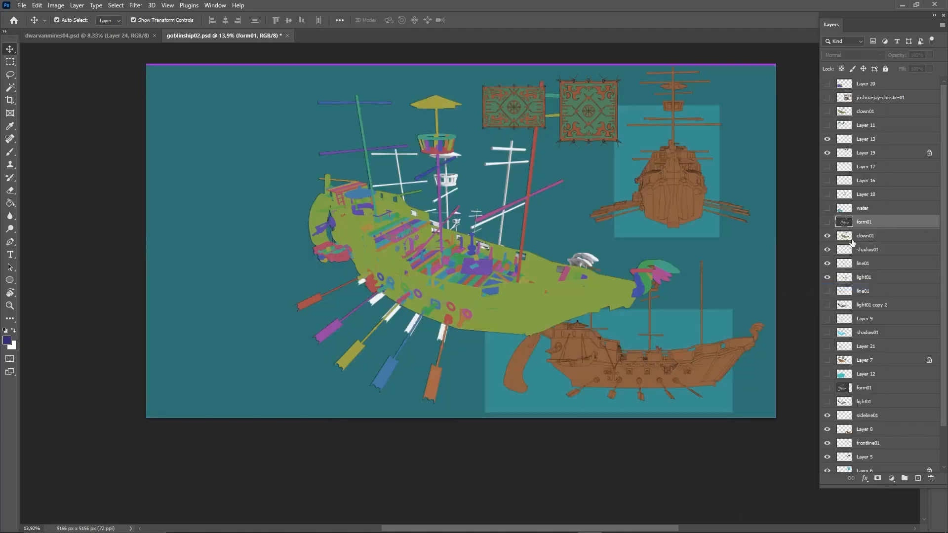
{"action": "left_click", "coordinate": [864, 235]}
{"action": "mouse_move", "coordinate": [684, 79]}
{"action": "left_mouse_down", "text": "alt"}
{"action": "mouse_move", "coordinate": [676, 94]}
{"action": "mouse_move", "coordinate": [702, 89]}
{"action": "mouse_move", "coordinate": [694, 93]}
{"action": "left_mouse_up", "text": "alt"}
{"action": "left_click", "coordinate": [489, 19]}
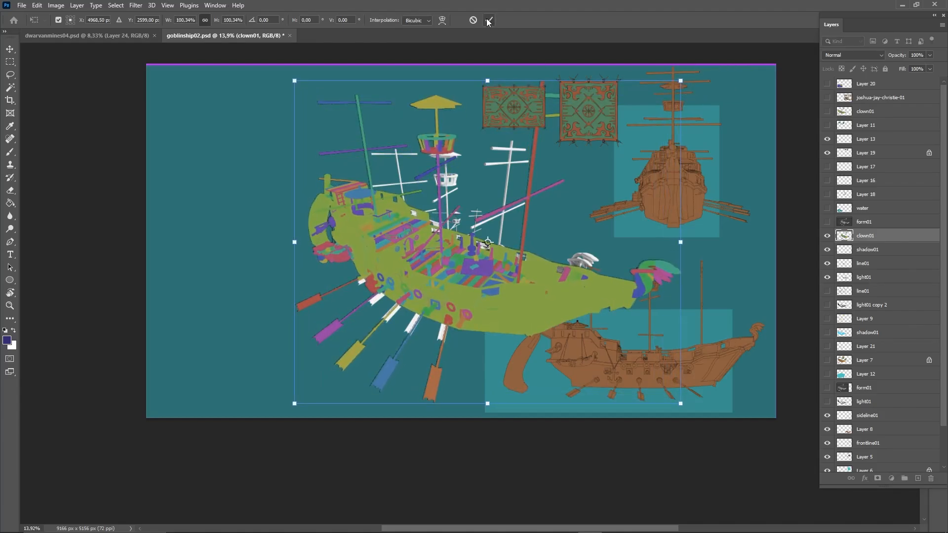
{"action": "left_click", "coordinate": [828, 237]}
Scale the placed shadow01 layer to about 486%, align it with the ship's line render, and hide it
{"action": "left_click", "coordinate": [849, 250]}
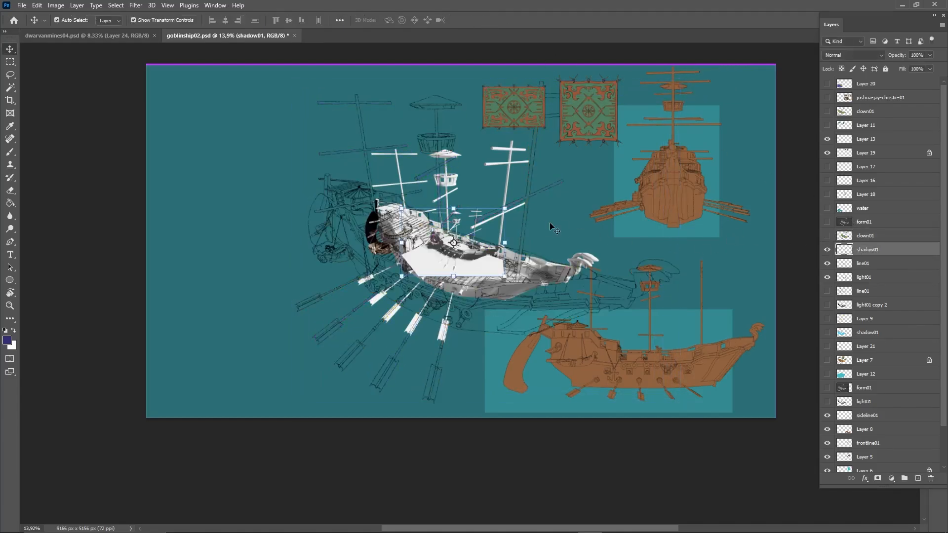
{"action": "left_click_drag", "start_coordinate": [506, 208], "coordinate": [723, 158], "text": "alt"}
{"action": "left_click_drag", "start_coordinate": [618, 279], "coordinate": [616, 292]}
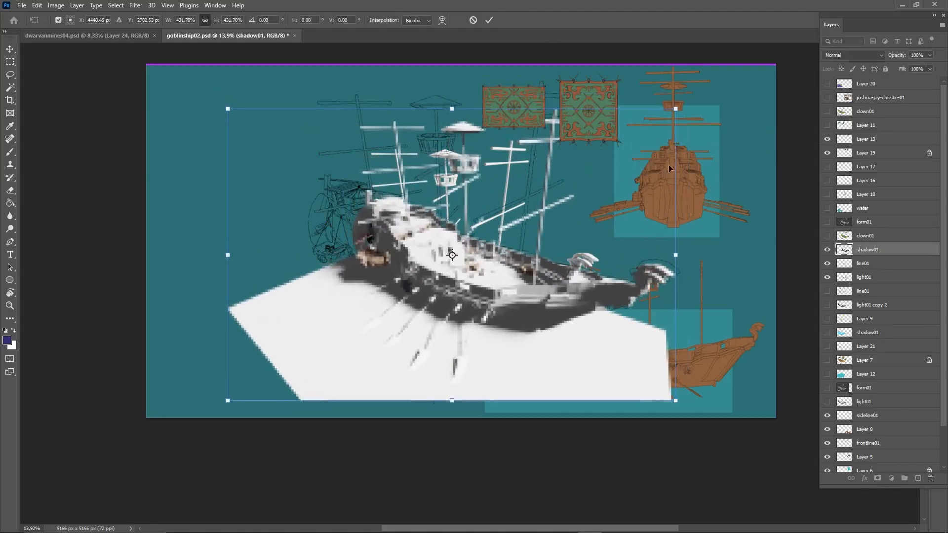
{"action": "left_click_drag", "start_coordinate": [676, 108], "coordinate": [704, 91], "text": "alt"}
{"action": "left_click_drag", "start_coordinate": [626, 303], "coordinate": [598, 291]}
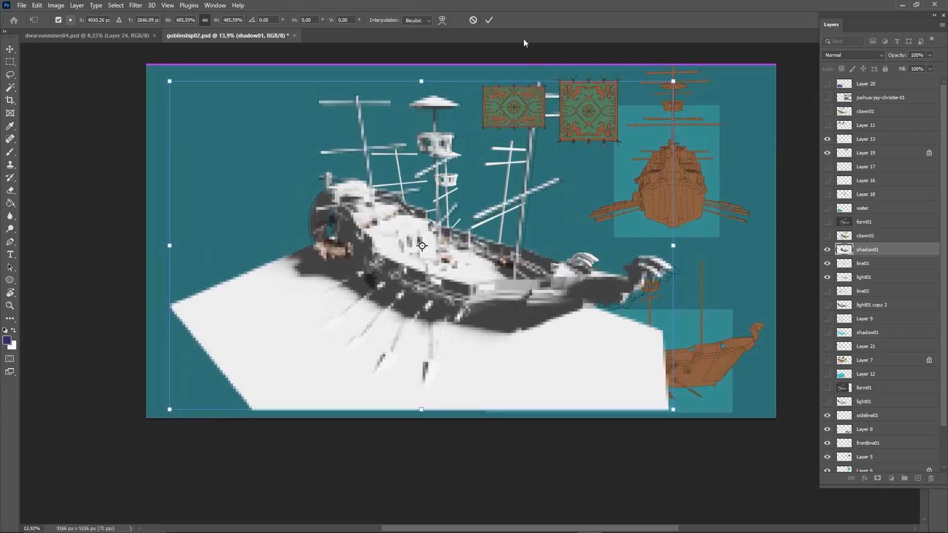
{"action": "left_click", "coordinate": [827, 249]}
Scale the placed light01 layer to about 163% and position it over the ship's line render
{"action": "left_click", "coordinate": [826, 277]}
{"action": "left_click", "coordinate": [827, 277]}
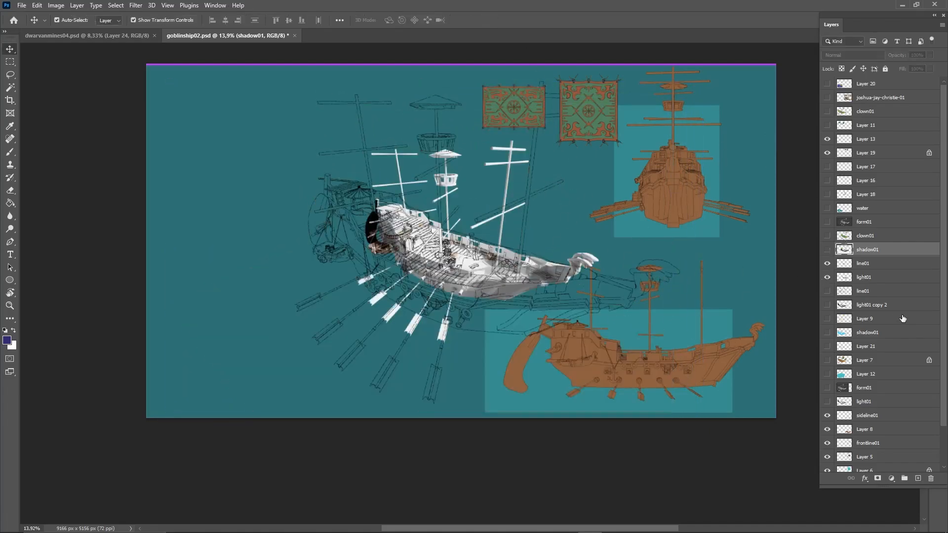
{"action": "left_click", "coordinate": [866, 279]}
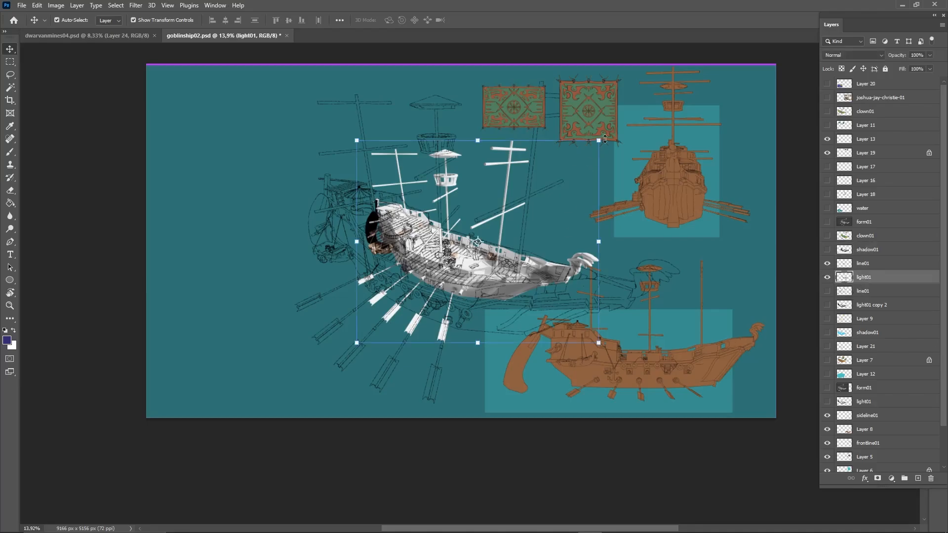
{"action": "left_click_drag", "start_coordinate": [599, 141], "coordinate": [675, 77], "text": "alt"}
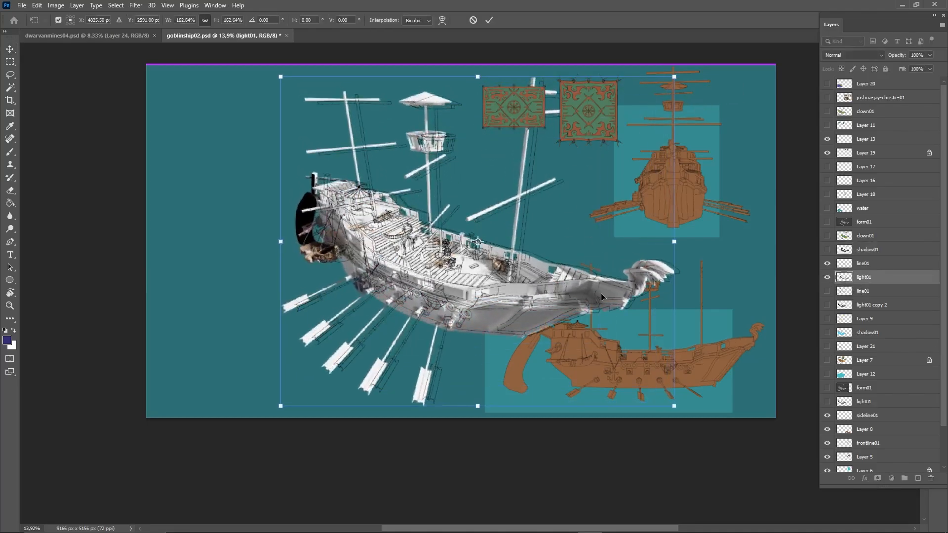
{"action": "left_click_drag", "start_coordinate": [602, 296], "coordinate": [609, 294]}
{"action": "left_click", "coordinate": [489, 20]}
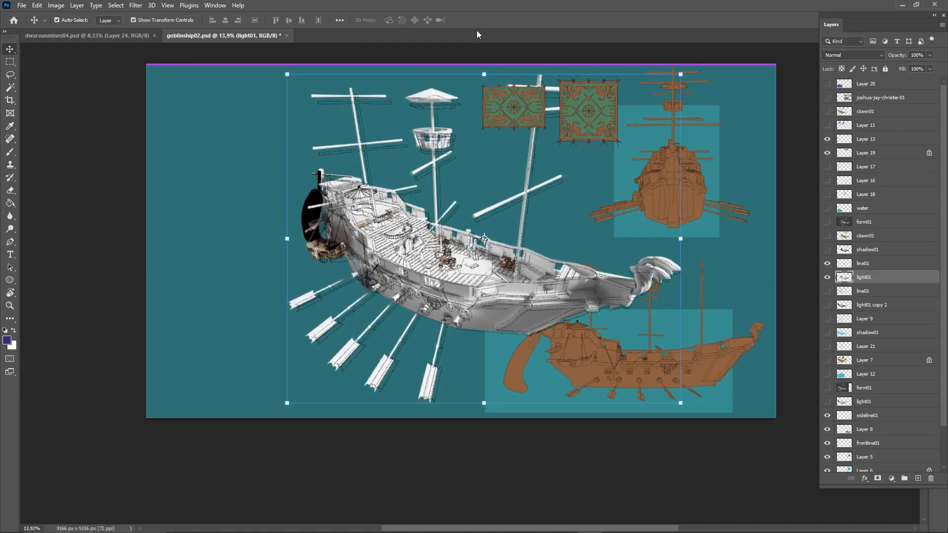
Hide the placed line01 layer and apply Levels to light01 with input black 111 and white 144
{"action": "left_click", "coordinate": [827, 263]}
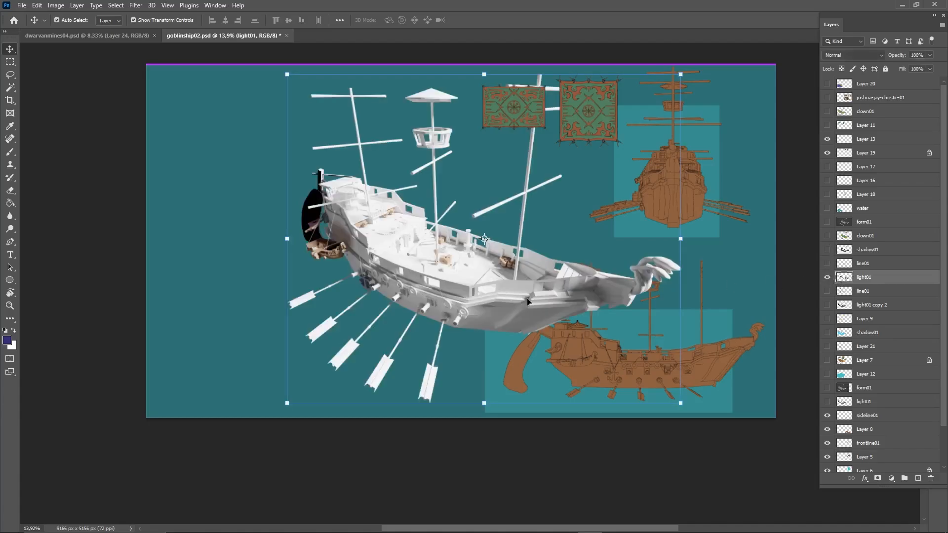
{"action": "key", "text": "ctrl+l"}
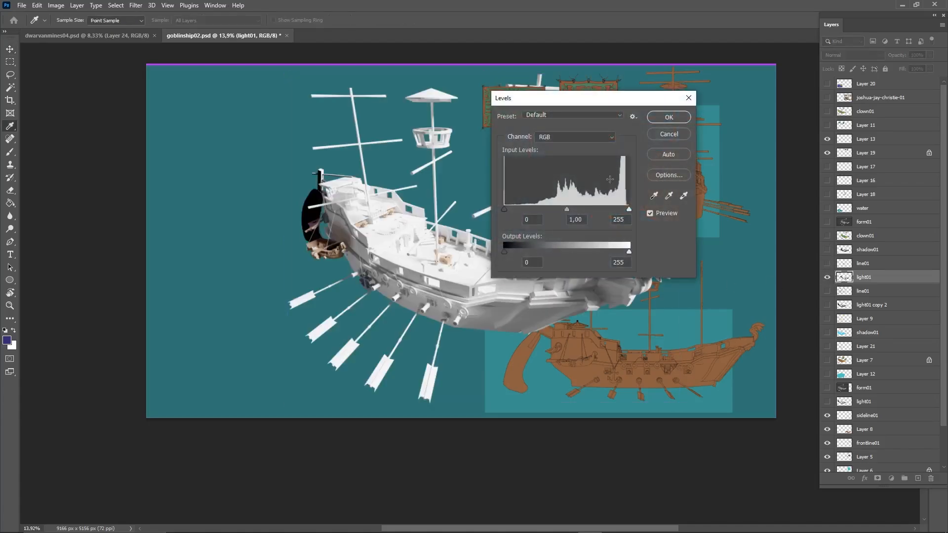
{"action": "left_click_drag", "start_coordinate": [630, 211], "coordinate": [610, 210]}
{"action": "left_click_drag", "start_coordinate": [506, 210], "coordinate": [591, 209]}
{"action": "left_click_drag", "start_coordinate": [606, 99], "coordinate": [713, 95]}
{"action": "left_click_drag", "start_coordinate": [698, 206], "coordinate": [658, 206]}
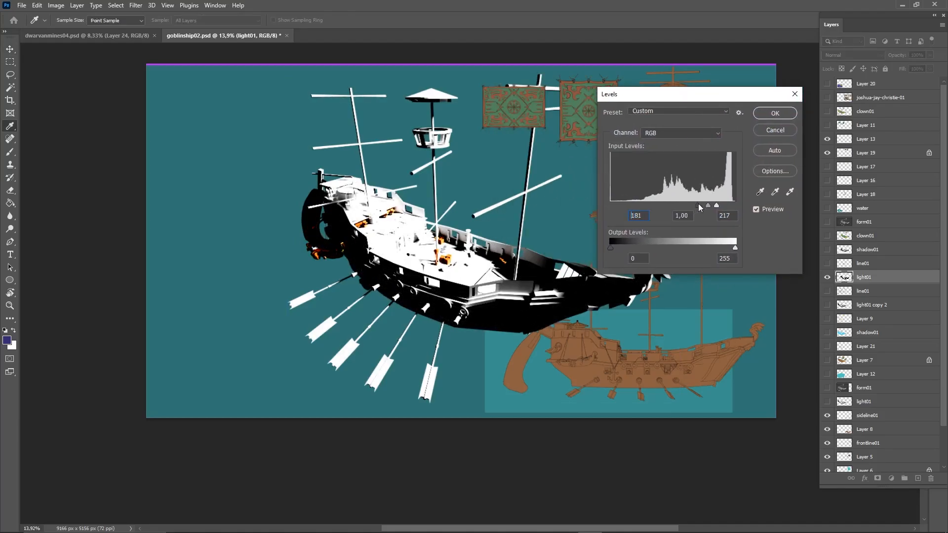
{"action": "left_click_drag", "start_coordinate": [717, 205], "coordinate": [681, 205]}
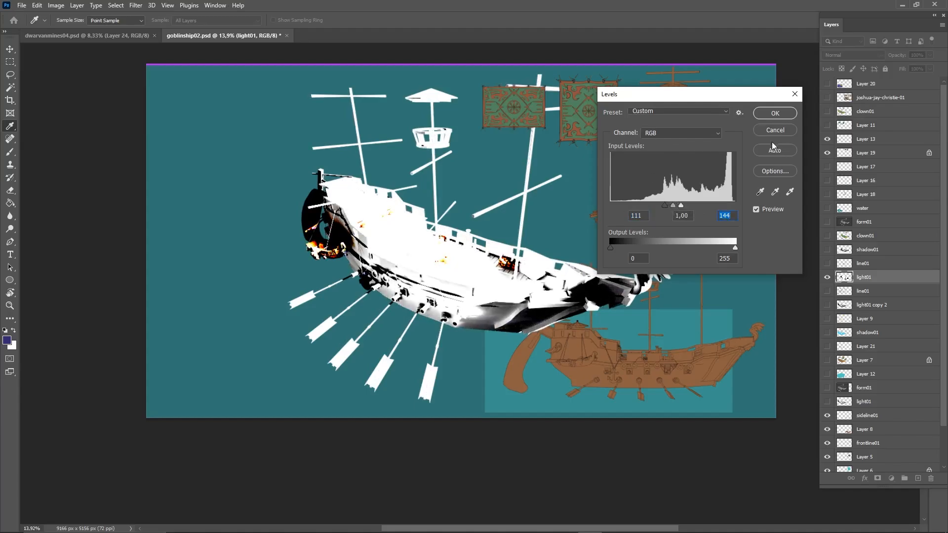
{"action": "left_click", "coordinate": [762, 114]}
Convert the light01 layer to greyscale using the Black and White adjustment's default settings
{"action": "key", "text": "v"}
{"action": "key", "text": "ctrl+u"}
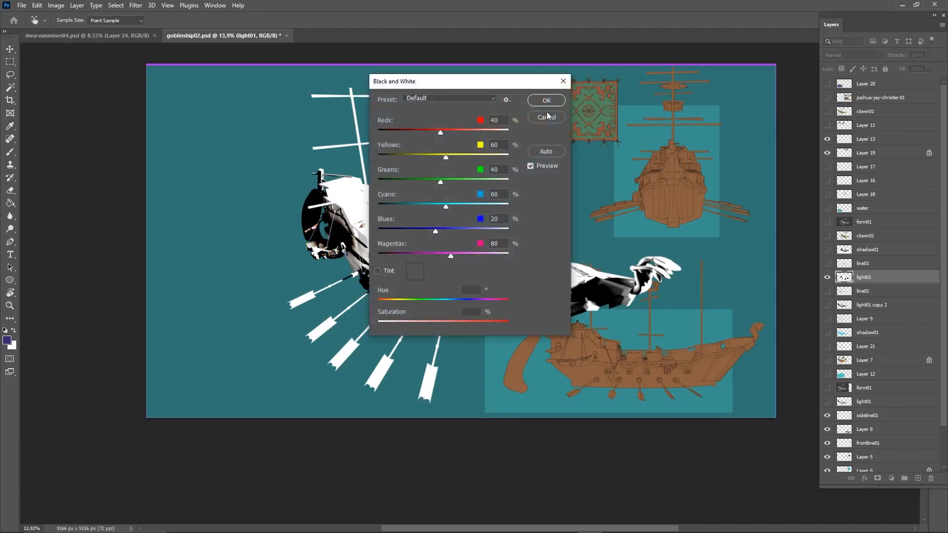
{"action": "left_click", "coordinate": [547, 117]}
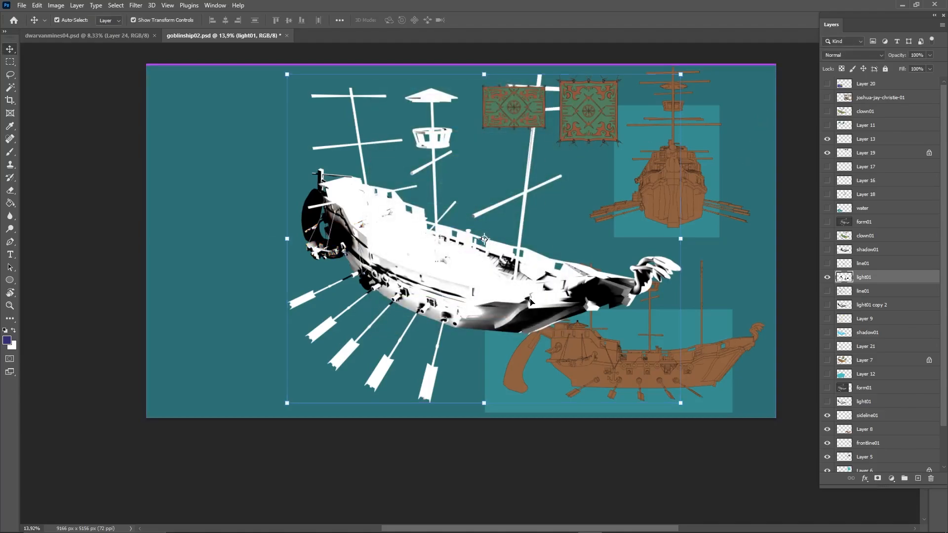
Select the white areas of the light01 layer with Color Range, delete them, and clear the selection
{"action": "left_click", "coordinate": [112, 6]}
{"action": "left_click", "coordinate": [139, 99]}
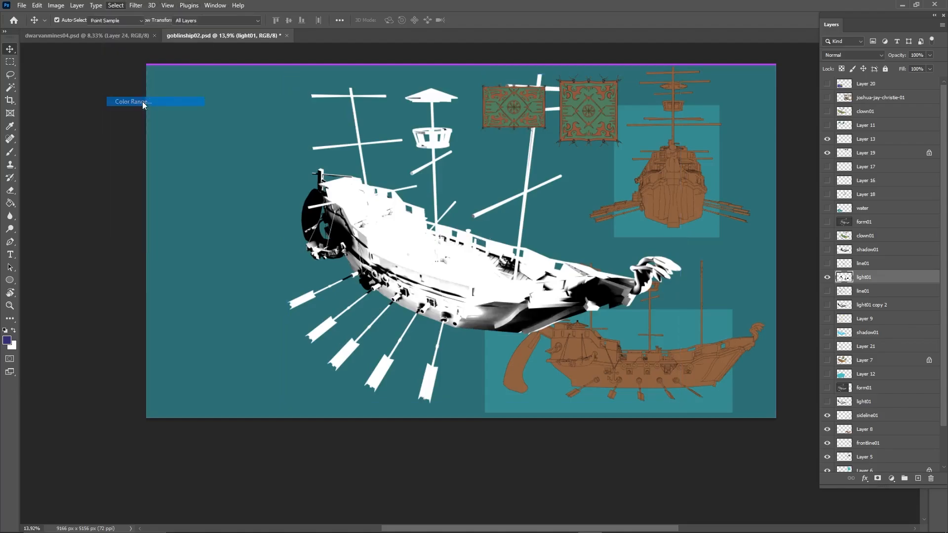
{"action": "left_click", "coordinate": [560, 129]}
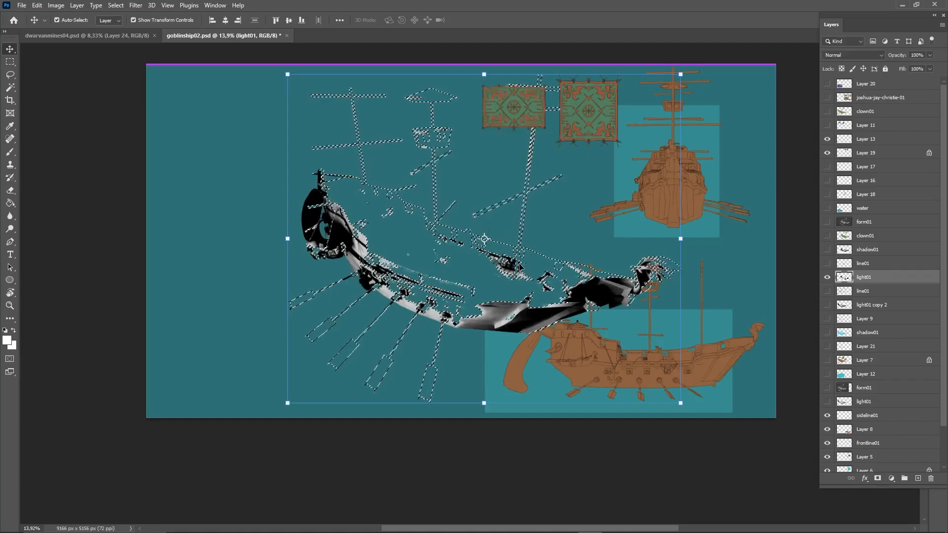
{"action": "key", "text": "ctrl+d"}
{"action": "key", "text": "b"}
{"action": "key", "text": "v"}
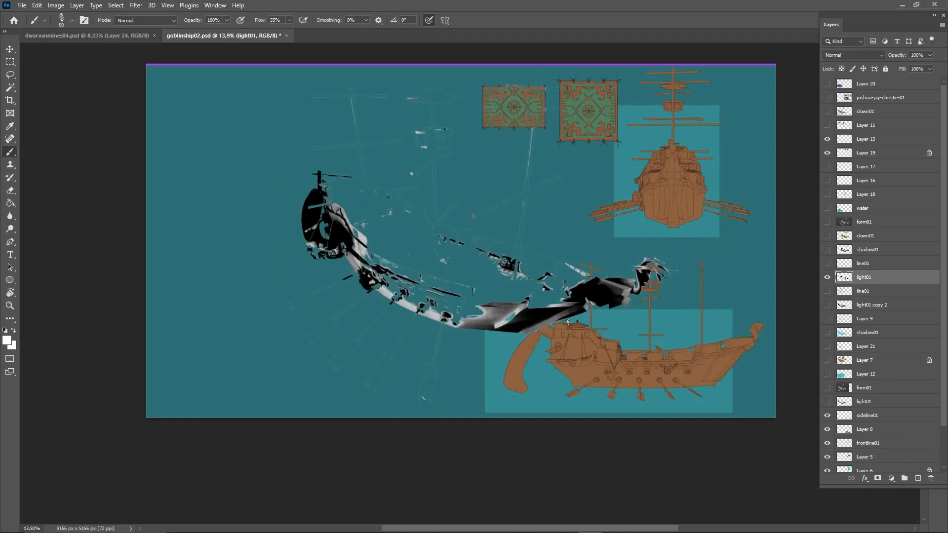
Keep the light01 layer in Normal blending and colorize it blue with Hue/Saturation, using hue 222 and lightness +41
{"action": "left_click", "coordinate": [877, 56]}
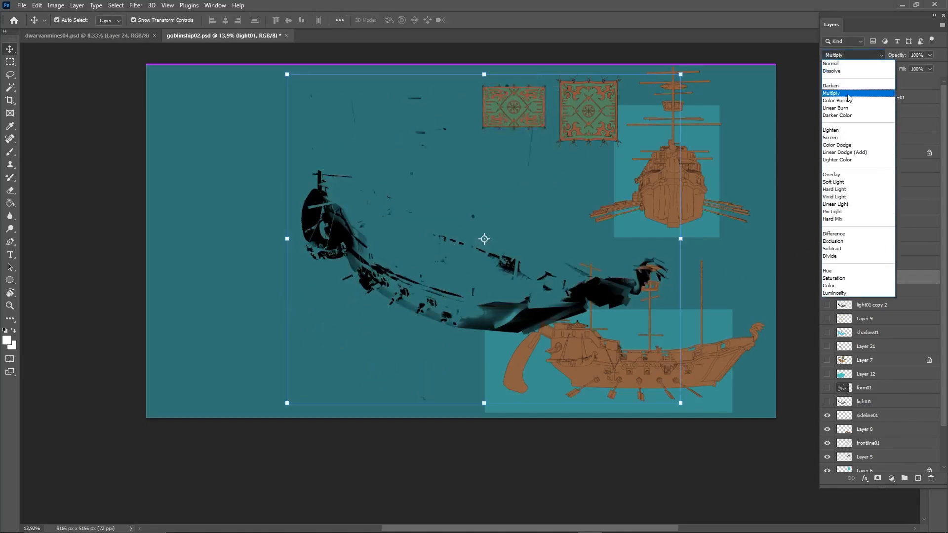
{"action": "left_click", "coordinate": [835, 64]}
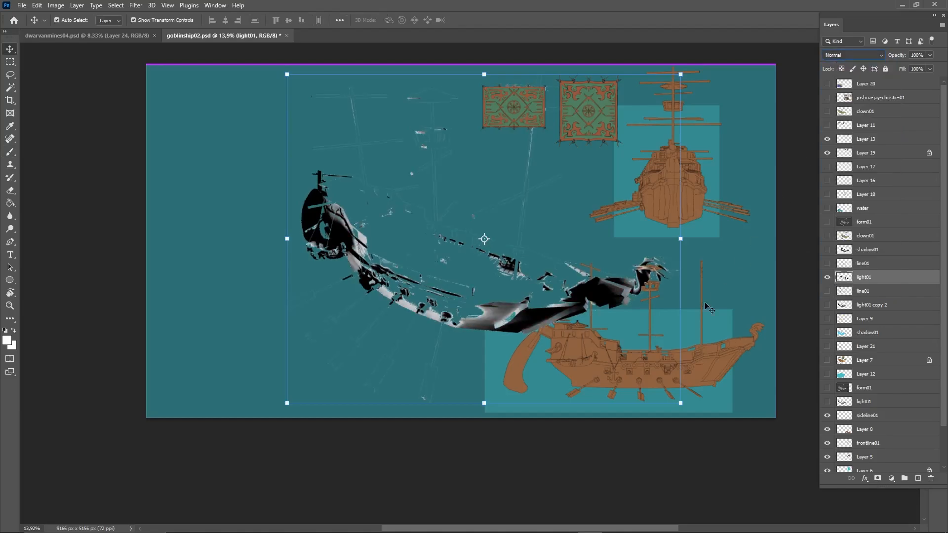
{"action": "key", "text": "ctrl+u"}
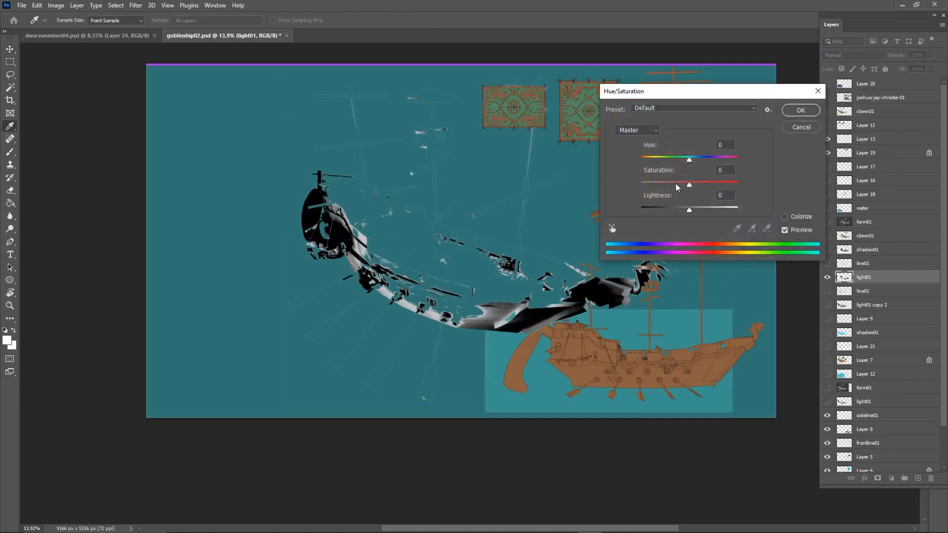
{"action": "left_click", "coordinate": [785, 217]}
{"action": "left_click_drag", "start_coordinate": [698, 213], "coordinate": [706, 211]}
{"action": "left_click_drag", "start_coordinate": [641, 159], "coordinate": [710, 211]}
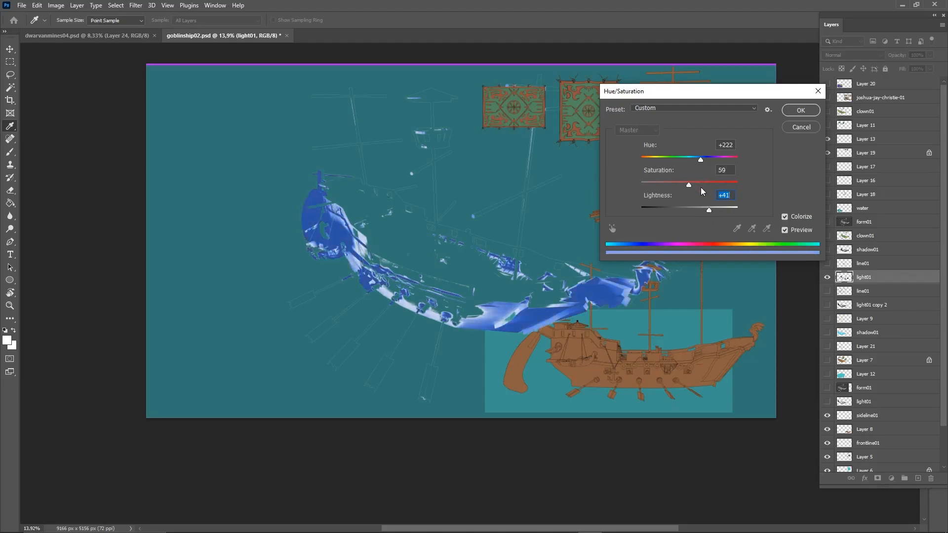
{"action": "left_click", "coordinate": [801, 110]}
Set the light01 layer's blend mode to Multiply and hide the layer
{"action": "left_click", "coordinate": [872, 56]}
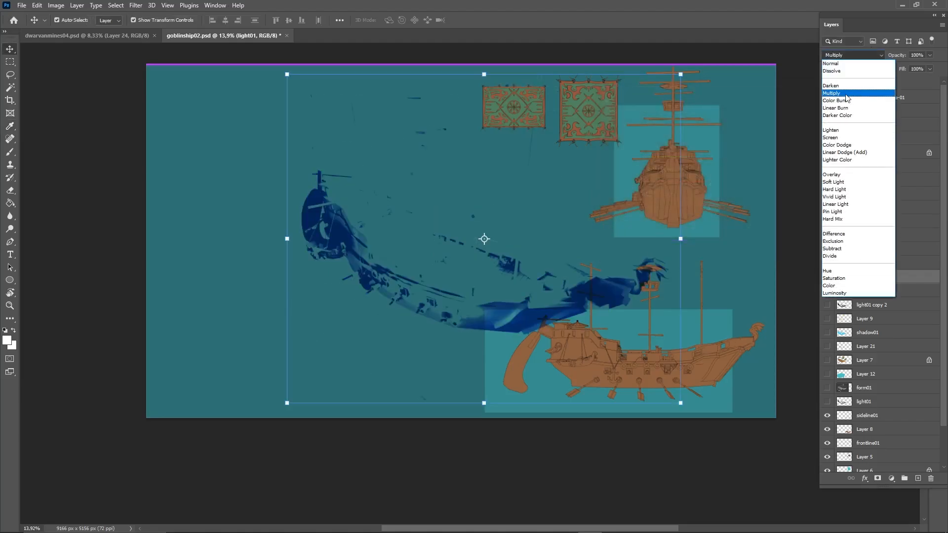
{"action": "left_click", "coordinate": [840, 96]}
{"action": "left_click", "coordinate": [828, 277]}
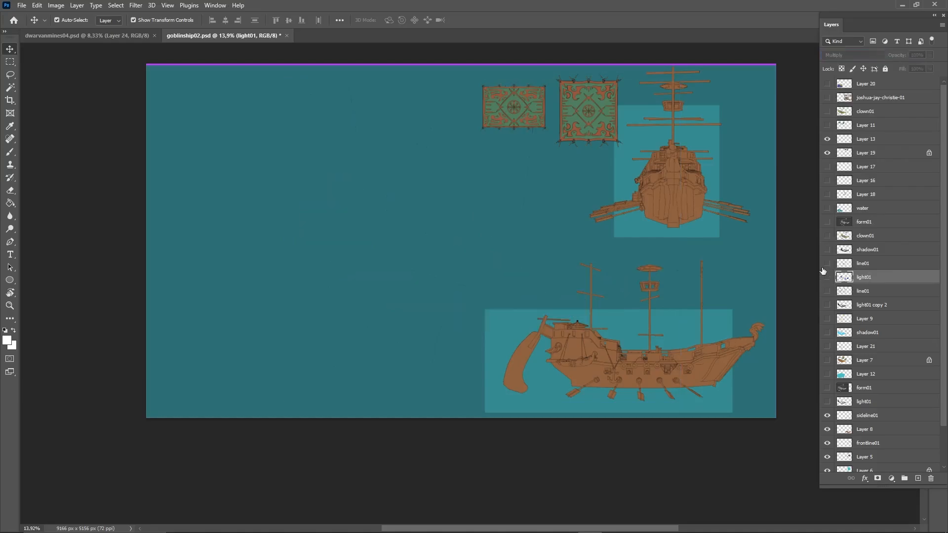
{"action": "left_click", "coordinate": [828, 263]}
{"action": "left_click", "coordinate": [828, 264]}
{"action": "left_click", "coordinate": [827, 264]}
{"action": "left_click", "coordinate": [827, 264]}
Show shadow01, apply Levels with input black 187 and white 189, and convert it to greyscale with Black and White
{"action": "left_click", "coordinate": [827, 249]}
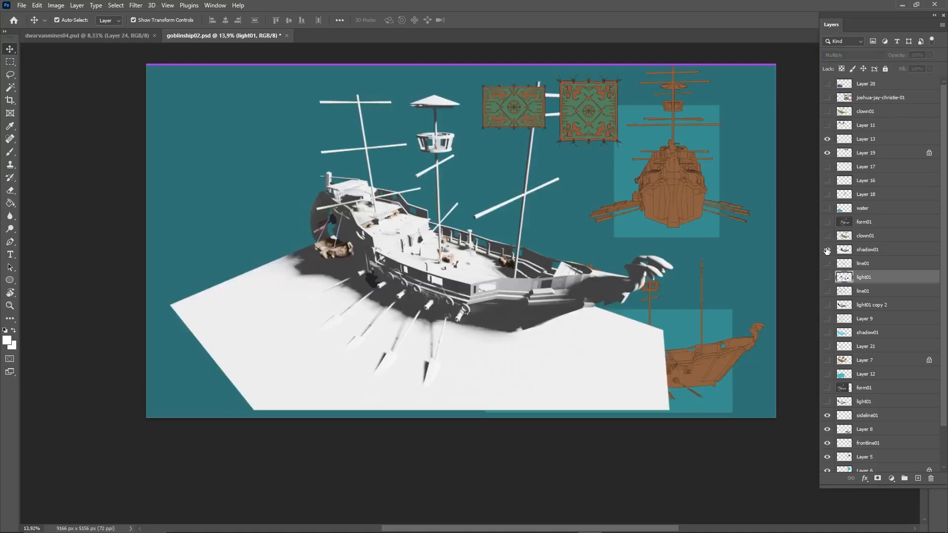
{"action": "left_click", "coordinate": [845, 251]}
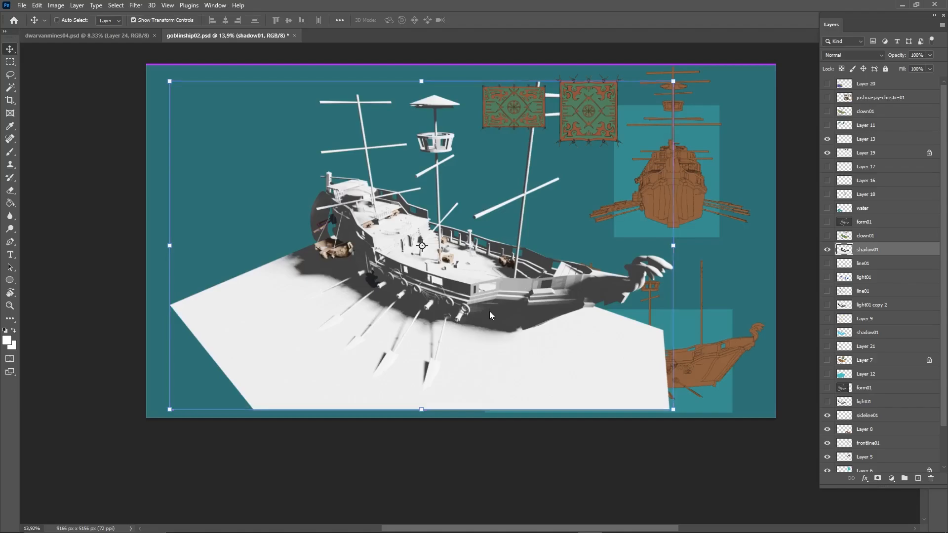
{"action": "key", "text": "ctrl+l"}
{"action": "left_click_drag", "start_coordinate": [735, 207], "coordinate": [703, 205]}
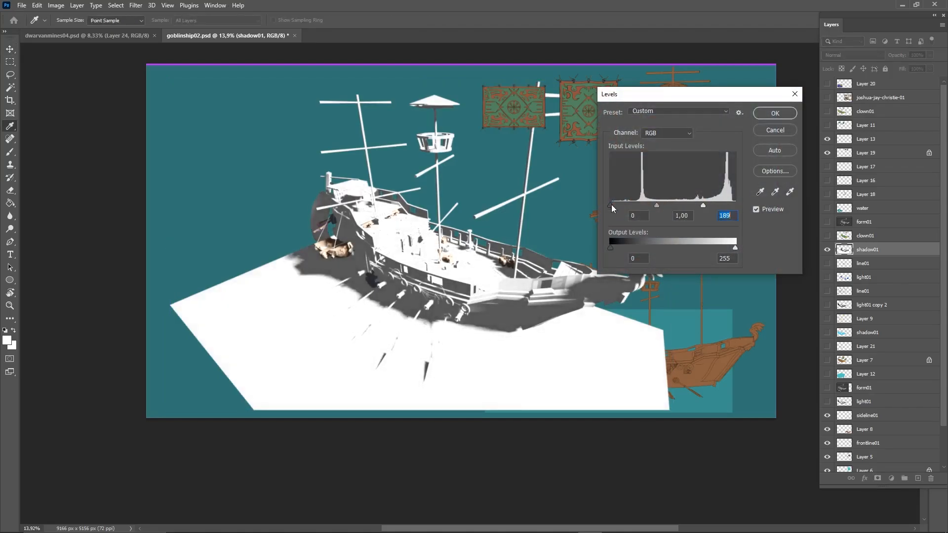
{"action": "left_click_drag", "start_coordinate": [612, 207], "coordinate": [707, 191]}
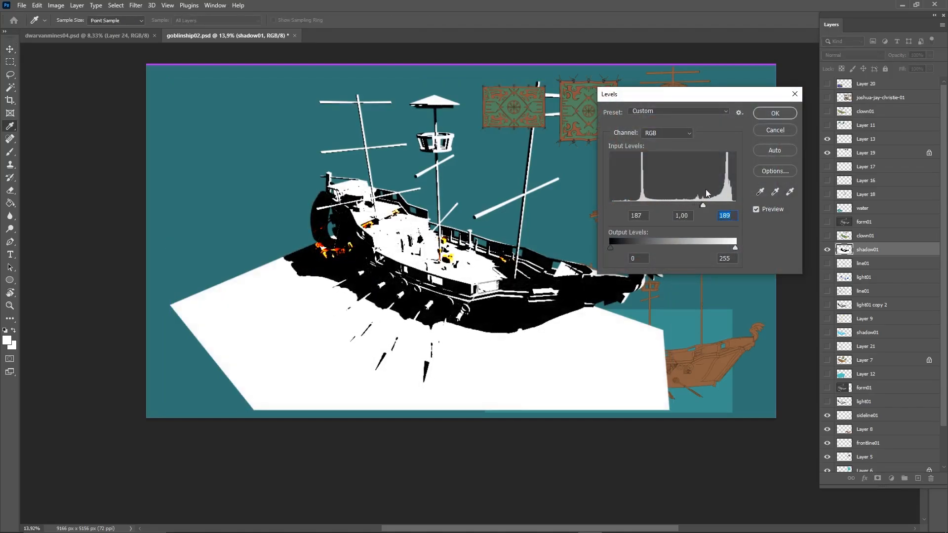
{"action": "left_click", "coordinate": [778, 116]}
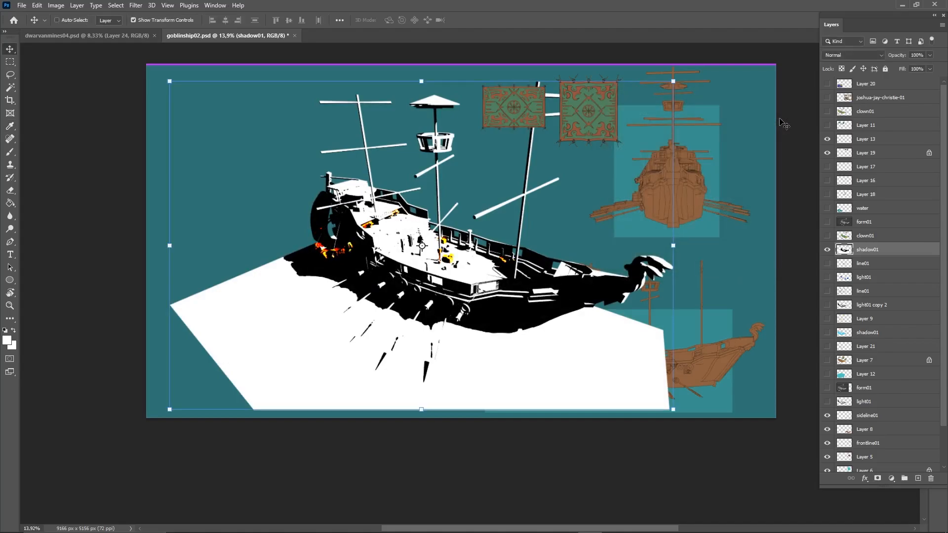
{"action": "key", "text": "ctrl+alt+shift+b"}
{"action": "key", "text": "Return"}
Select the black areas of shadow01 with Color Range, cut them out, and paste them onto a new layer
{"action": "left_click", "coordinate": [115, 5]}
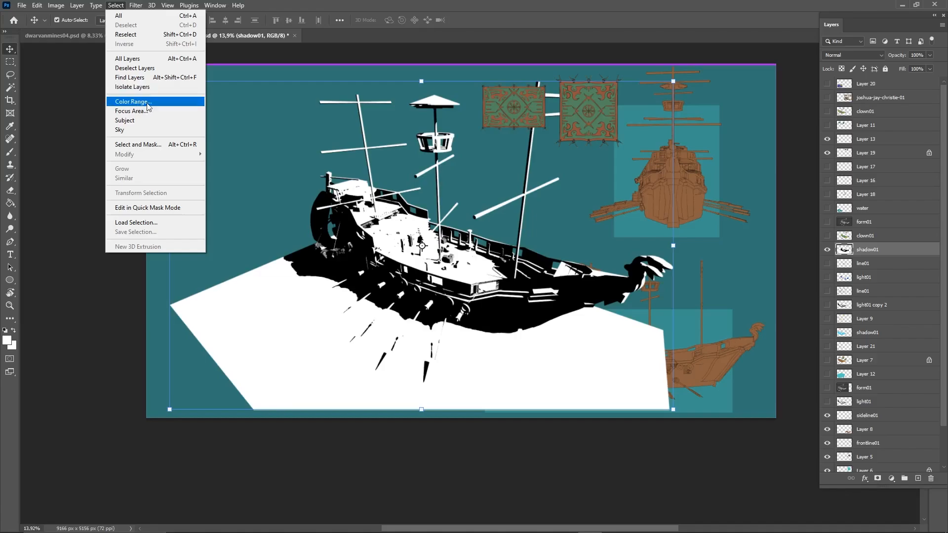
{"action": "left_click", "coordinate": [141, 99]}
{"action": "left_click", "coordinate": [550, 125]}
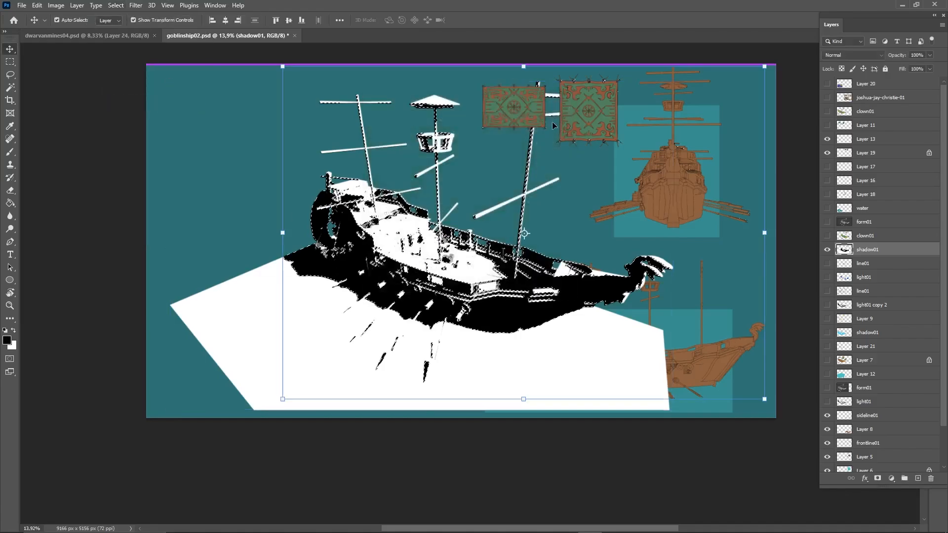
{"action": "key", "text": "Delete"}
{"action": "key", "text": "ctrl+d"}
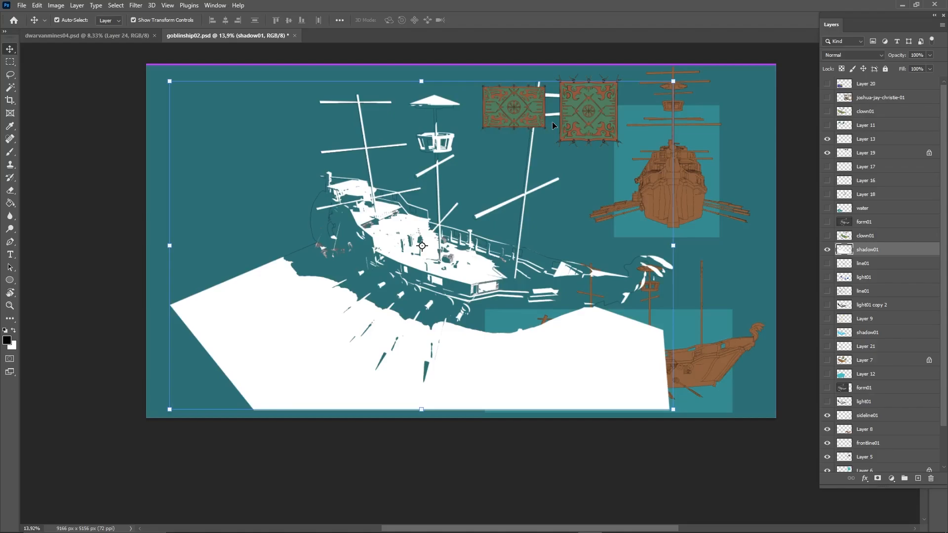
{"action": "key", "text": "ctrl+v"}
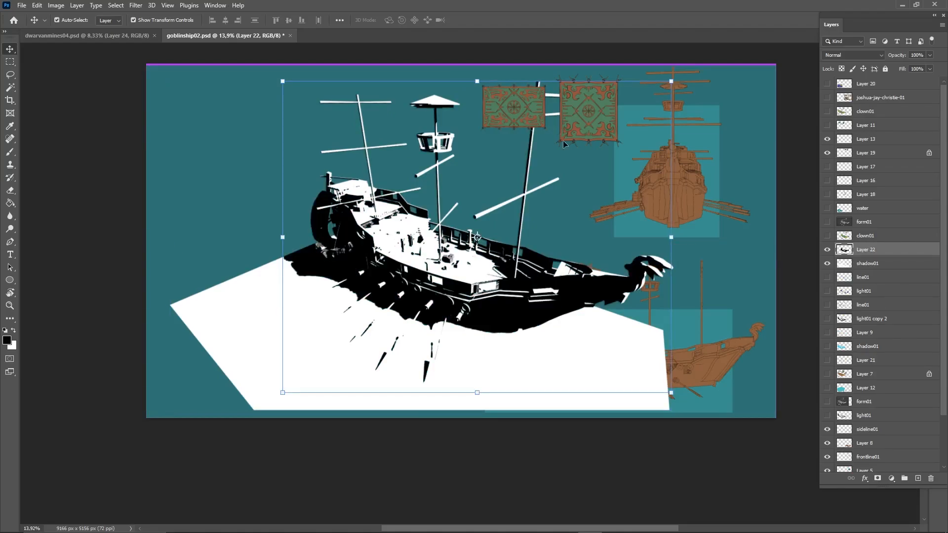
Compare the separated black areas on Layer 22 with the white areas left on shadow01 by showing each layer alone
{"action": "left_click", "coordinate": [828, 263]}
{"action": "left_click", "coordinate": [828, 250]}
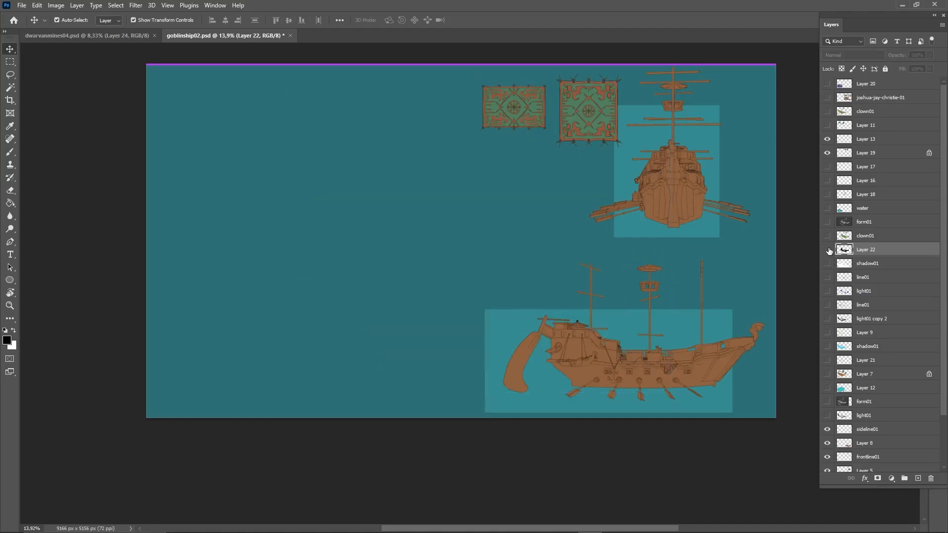
{"action": "left_click", "coordinate": [829, 250]}
{"action": "left_click", "coordinate": [828, 250]}
{"action": "left_click", "coordinate": [828, 250]}
{"action": "left_click", "coordinate": [828, 250]}
{"action": "left_click", "coordinate": [828, 250]}
{"action": "left_click", "coordinate": [828, 250]}
{"action": "left_click", "coordinate": [829, 263]}
{"action": "left_click", "coordinate": [828, 263]}
{"action": "left_click", "coordinate": [828, 263]}
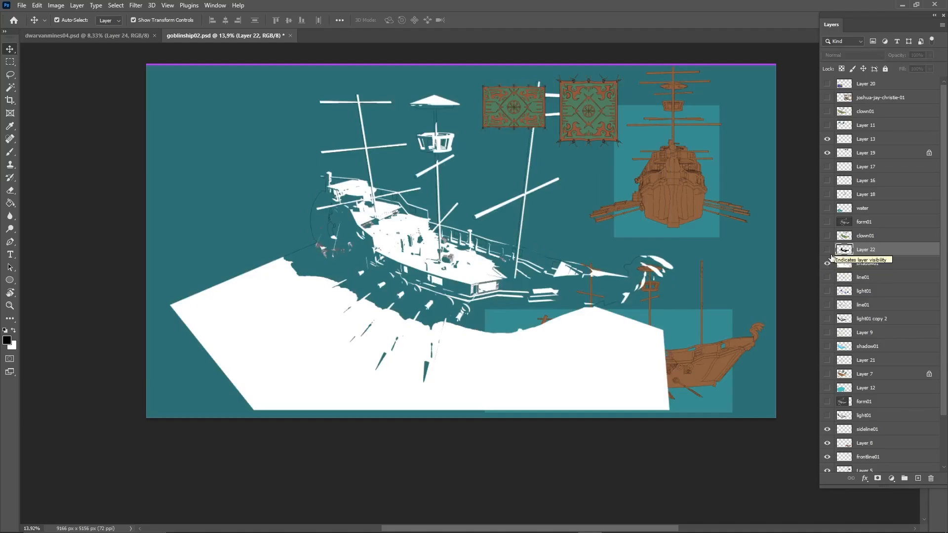
Set shadow01 to Dissolve and colorize it with hue 42, saturation 70 and lightness -33
{"action": "left_click", "coordinate": [859, 263]}
{"action": "left_click", "coordinate": [861, 51]}
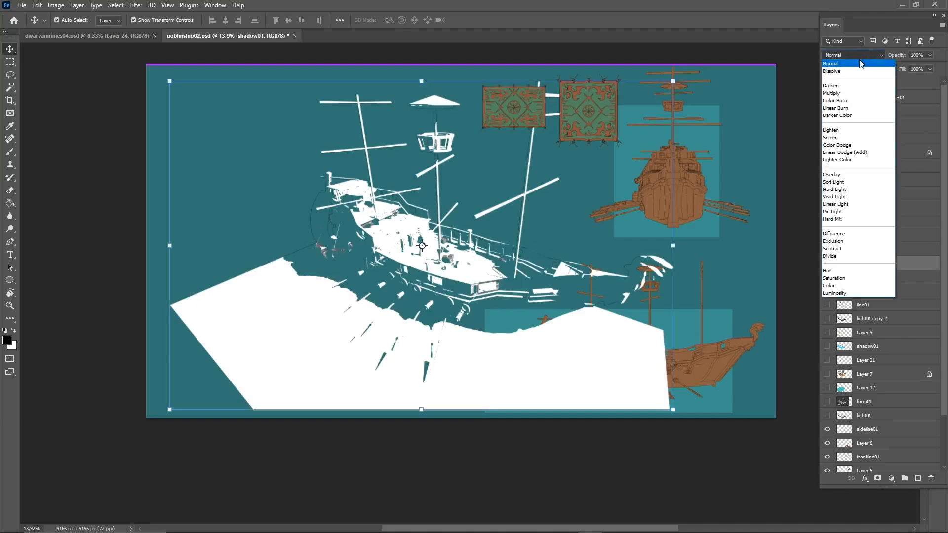
{"action": "left_click", "coordinate": [852, 69]}
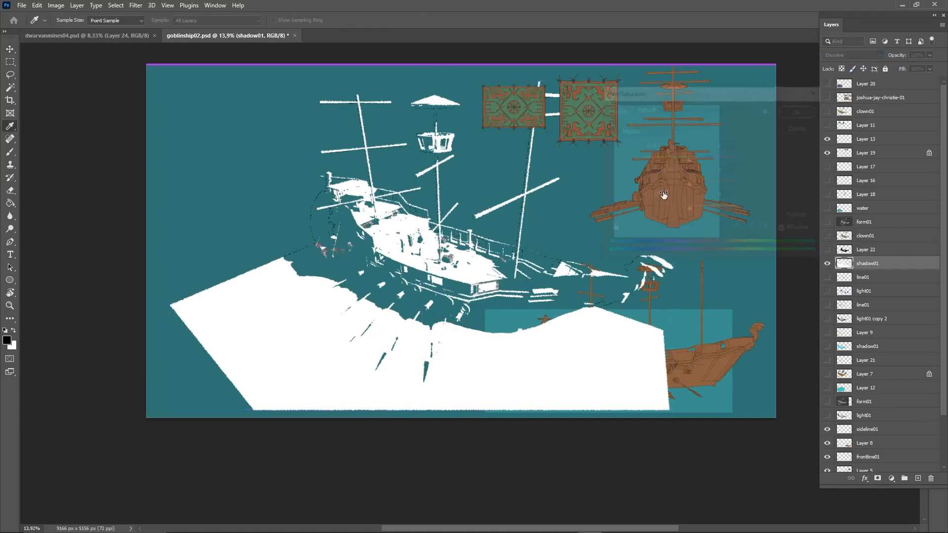
{"action": "key", "text": "ctrl+u"}
{"action": "left_click", "coordinate": [785, 217]}
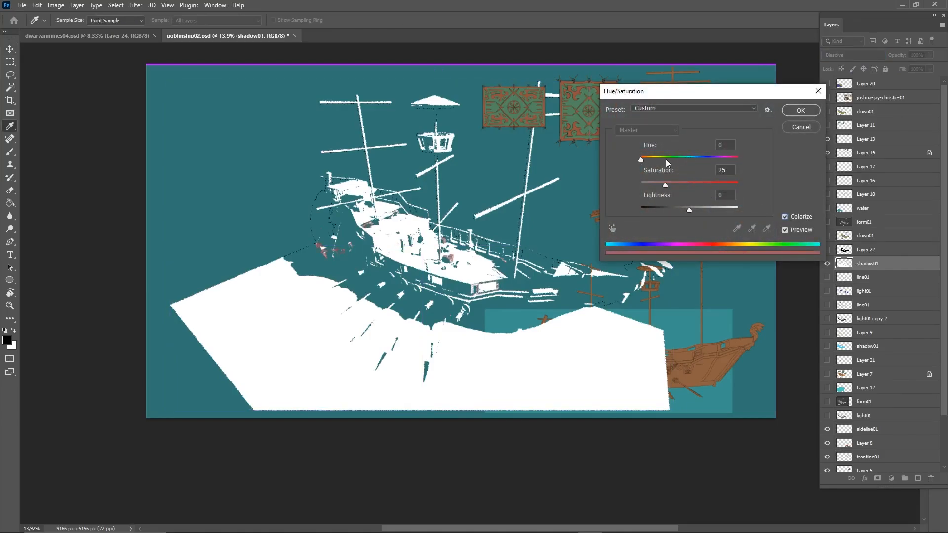
{"action": "left_click_drag", "start_coordinate": [689, 210], "coordinate": [673, 210]}
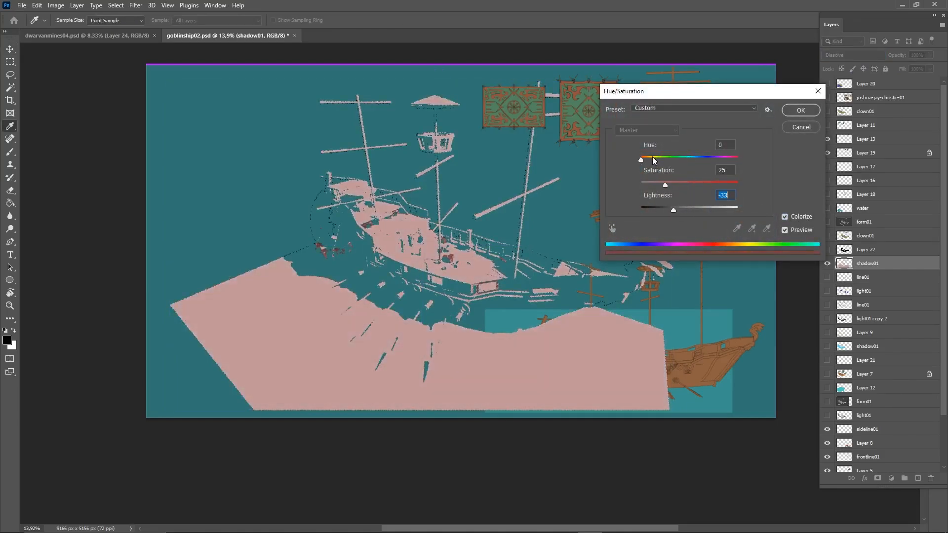
{"action": "left_click", "coordinate": [653, 158]}
{"action": "left_click", "coordinate": [709, 185]}
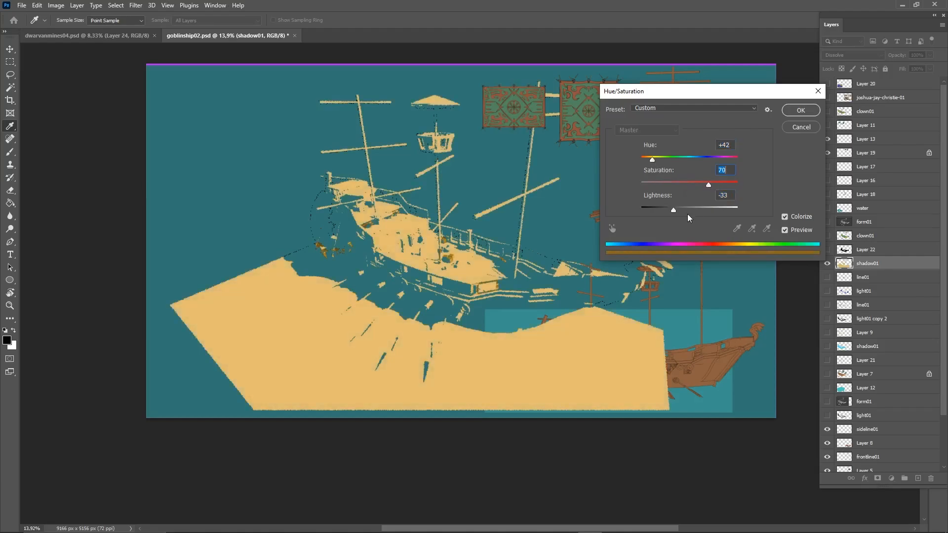
{"action": "key", "text": "Tab"}
{"action": "left_click", "coordinate": [801, 110]}
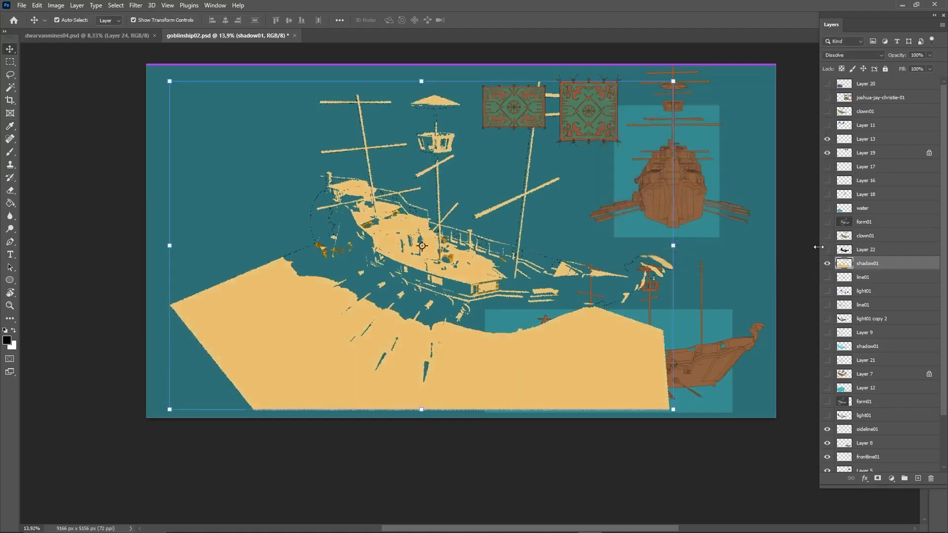
Show Layer 22 and colorize its black areas dark blue with Hue/Saturation, using lightness +24
{"action": "left_click", "coordinate": [828, 249]}
{"action": "left_click", "coordinate": [849, 250]}
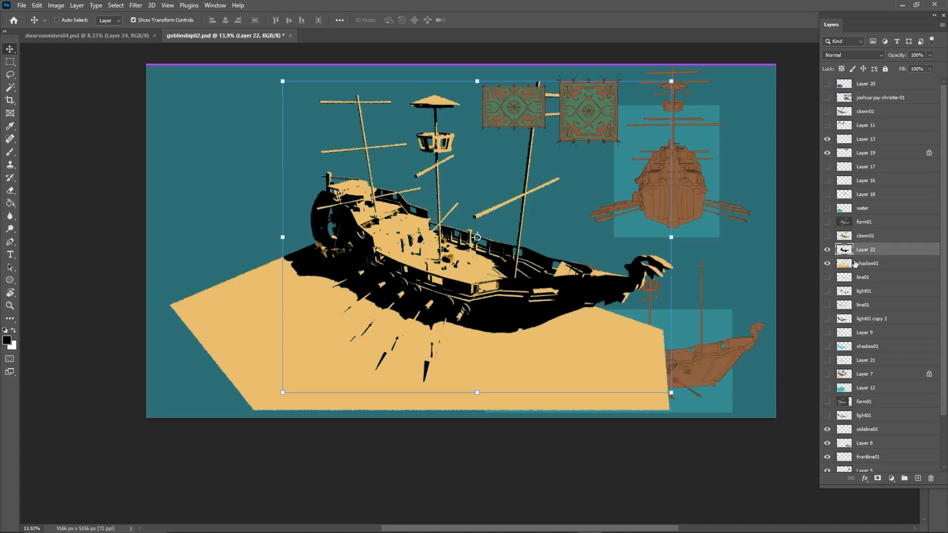
{"action": "key", "text": "ctrl+u"}
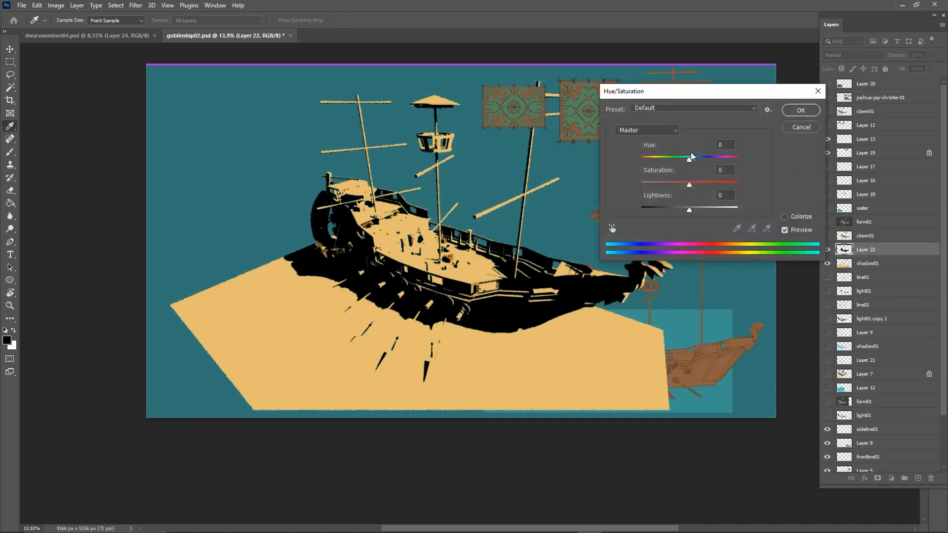
{"action": "left_click", "coordinate": [788, 216]}
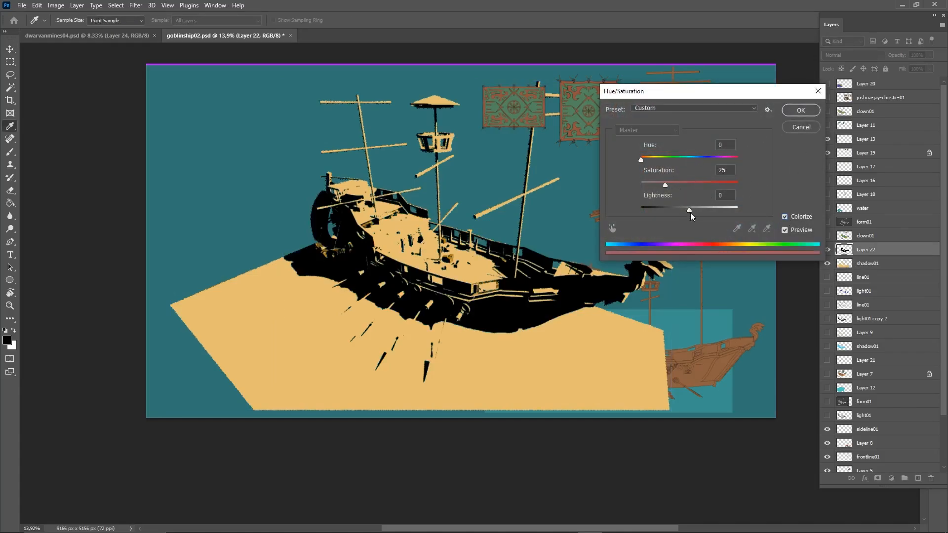
{"action": "left_click_drag", "start_coordinate": [692, 211], "coordinate": [702, 212]}
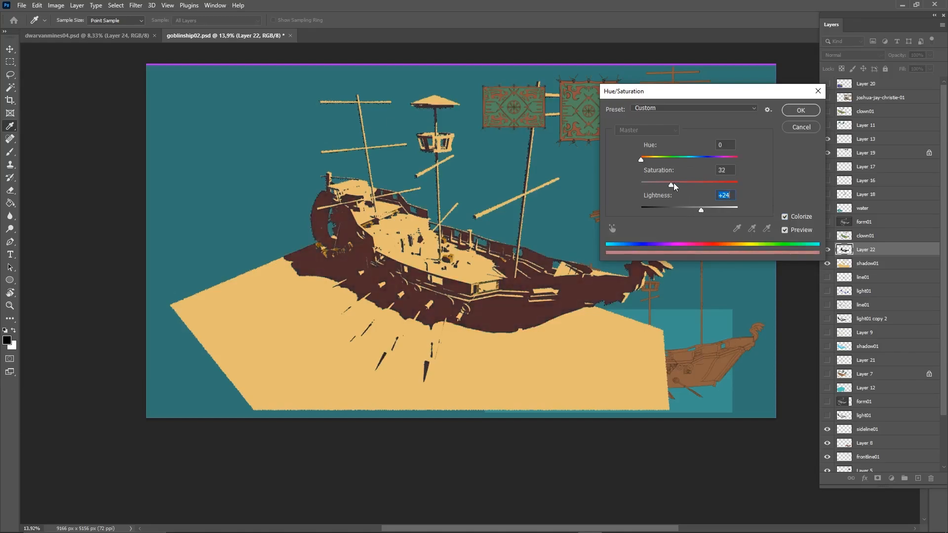
{"action": "left_click_drag", "start_coordinate": [666, 185], "coordinate": [706, 185]}
{"action": "left_click_drag", "start_coordinate": [641, 160], "coordinate": [699, 159]}
{"action": "left_click", "coordinate": [801, 110]}
{"action": "key", "text": "v"}
Set Layer 22 to Multiply and shadow01 to Overlay, and hide both layers
{"action": "left_click", "coordinate": [853, 55]}
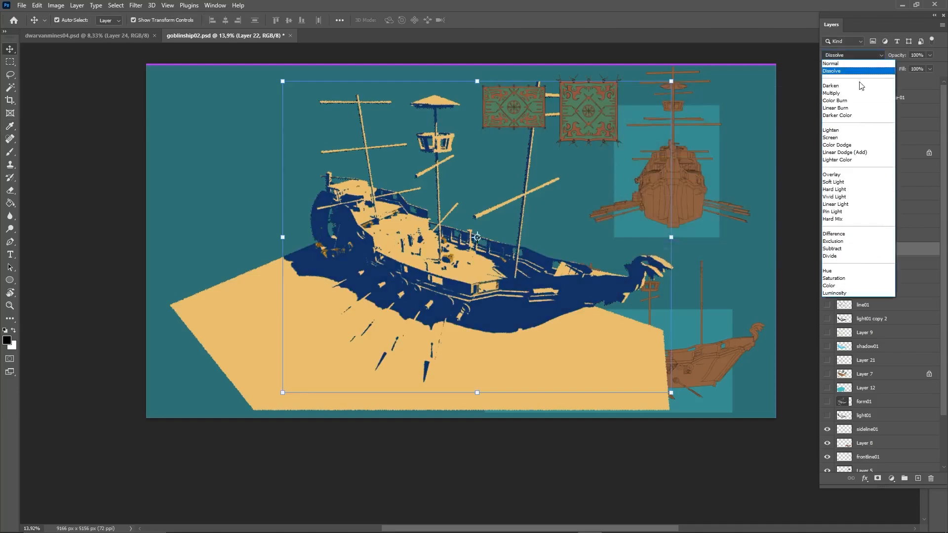
{"action": "left_click", "coordinate": [857, 94]}
{"action": "left_click", "coordinate": [884, 263]}
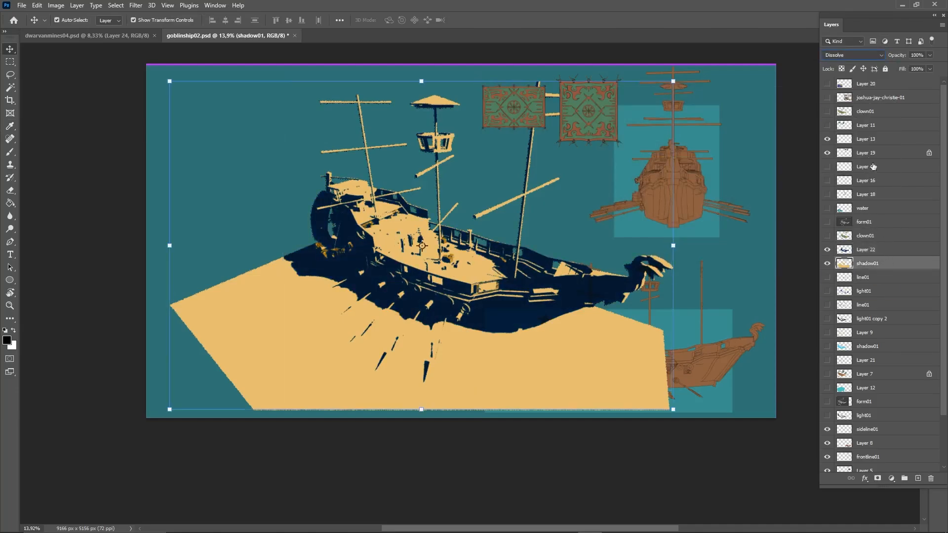
{"action": "left_click", "coordinate": [871, 56]}
{"action": "left_click", "coordinate": [845, 179]}
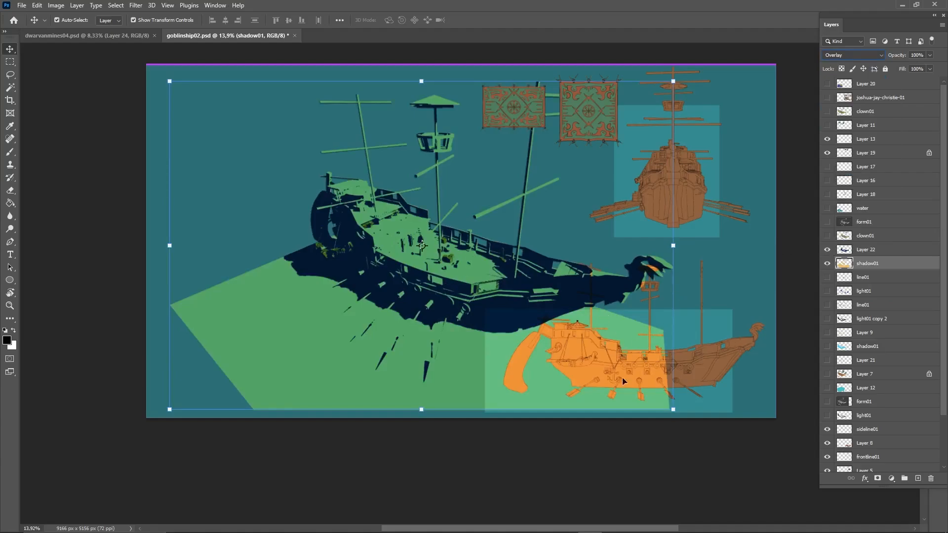
{"action": "left_click", "coordinate": [828, 265]}
{"action": "left_click", "coordinate": [828, 247]}
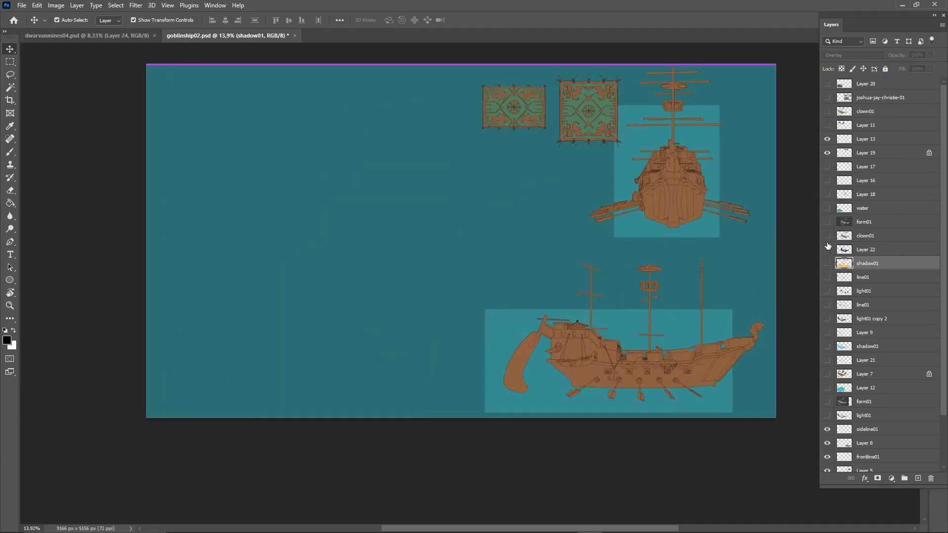
Delete Layer 18 above the water layer and leave the water layer hidden
{"action": "left_click", "coordinate": [828, 208]}
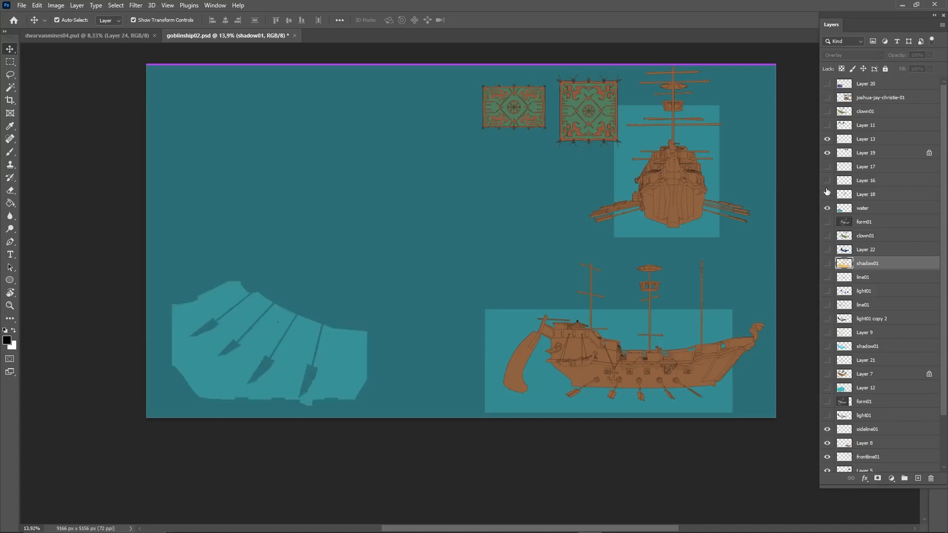
{"action": "left_click", "coordinate": [828, 194]}
{"action": "left_click", "coordinate": [827, 196]}
{"action": "left_click", "coordinate": [828, 197]}
{"action": "left_click", "coordinate": [866, 197]}
{"action": "key", "text": "Delete"}
{"action": "left_click", "coordinate": [829, 196]}
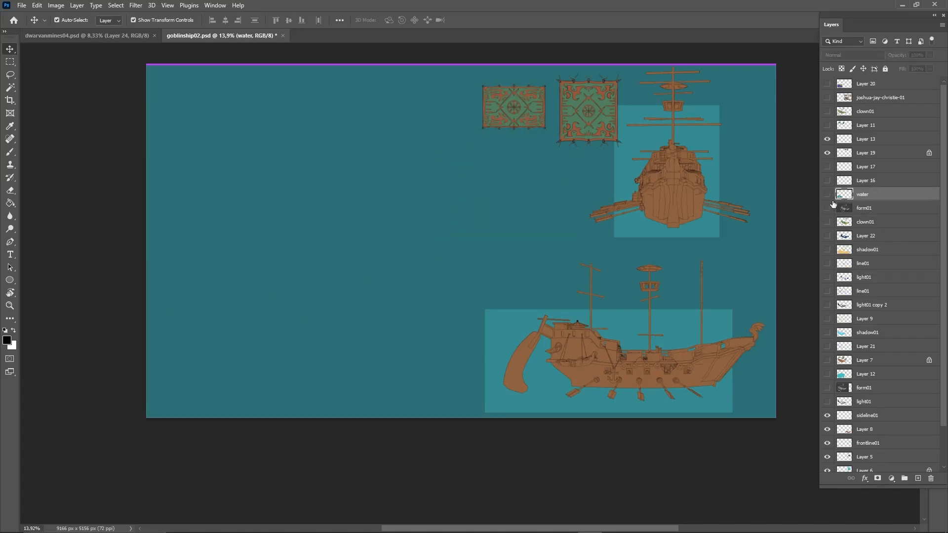
Move the clown01, Layer 22 and shadow01 layers together below the lower light01 layer, directly above sideline01
{"action": "left_click", "coordinate": [863, 224]}
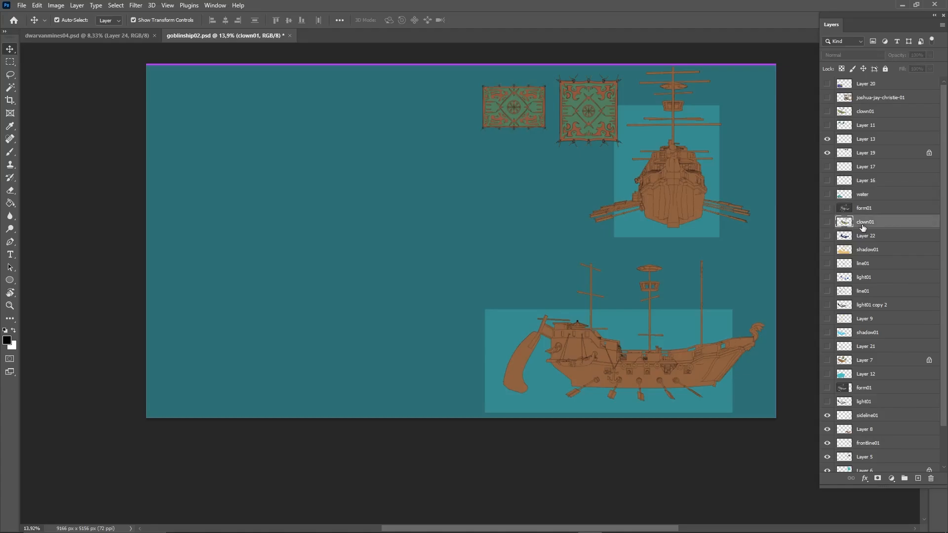
{"action": "left_click", "coordinate": [865, 251], "text": "shift"}
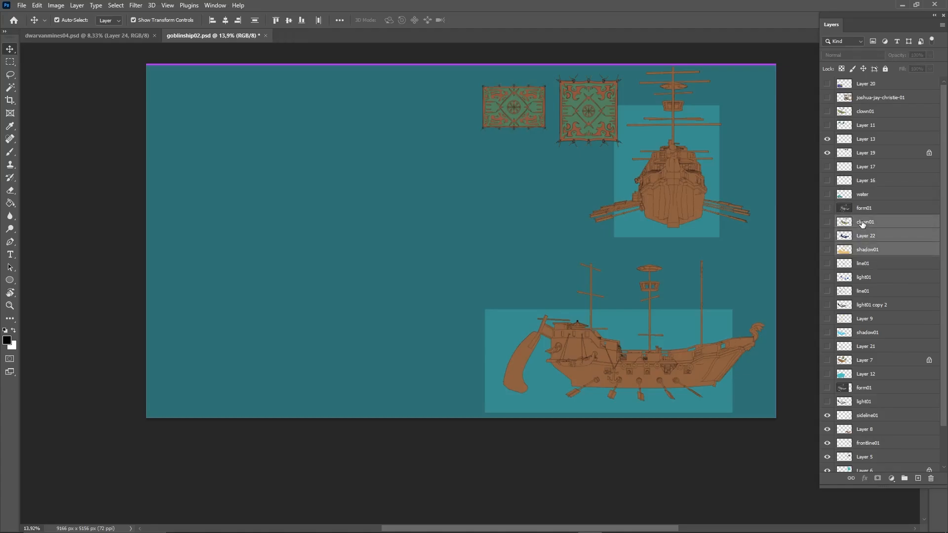
{"action": "left_click_drag", "start_coordinate": [865, 228], "coordinate": [868, 401]}
Preview light01 copy 2 briefly, and show the line01 layer directly above it
{"action": "left_click", "coordinate": [827, 264]}
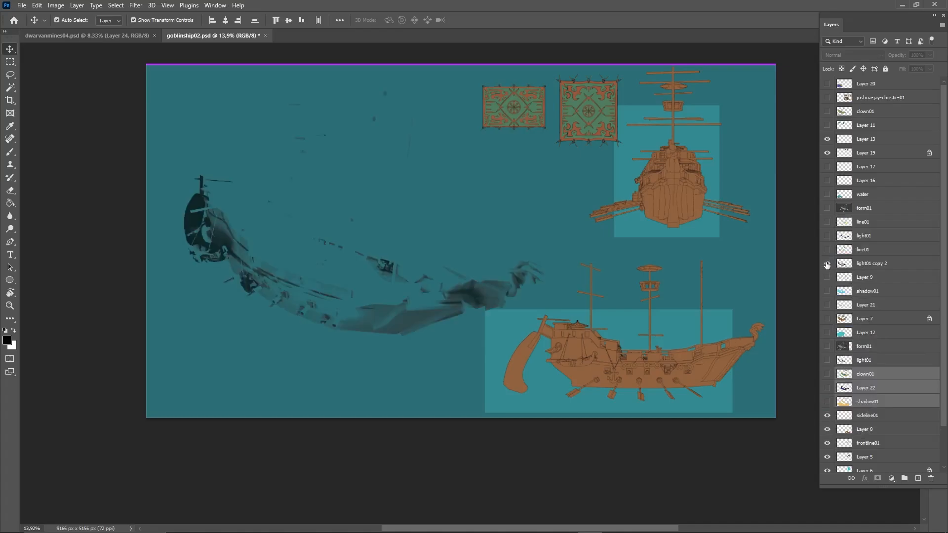
{"action": "left_click", "coordinate": [827, 264]}
{"action": "left_click", "coordinate": [827, 250]}
Examine the line art of the masts, patterned sails and crow's nest up close
{"action": "key", "text": "z"}
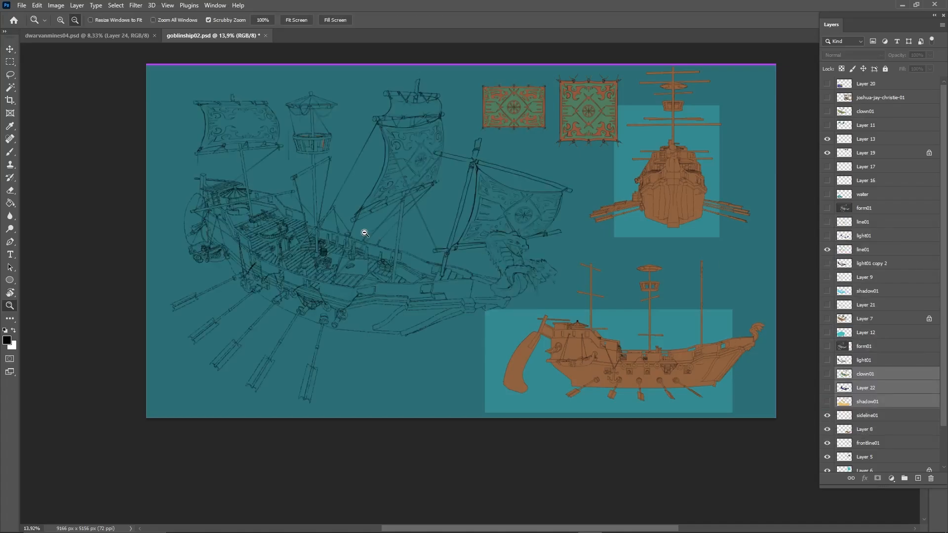
{"action": "left_click_drag", "start_coordinate": [352, 235], "coordinate": [431, 237]}
{"action": "left_click_drag", "start_coordinate": [321, 224], "coordinate": [467, 296]}
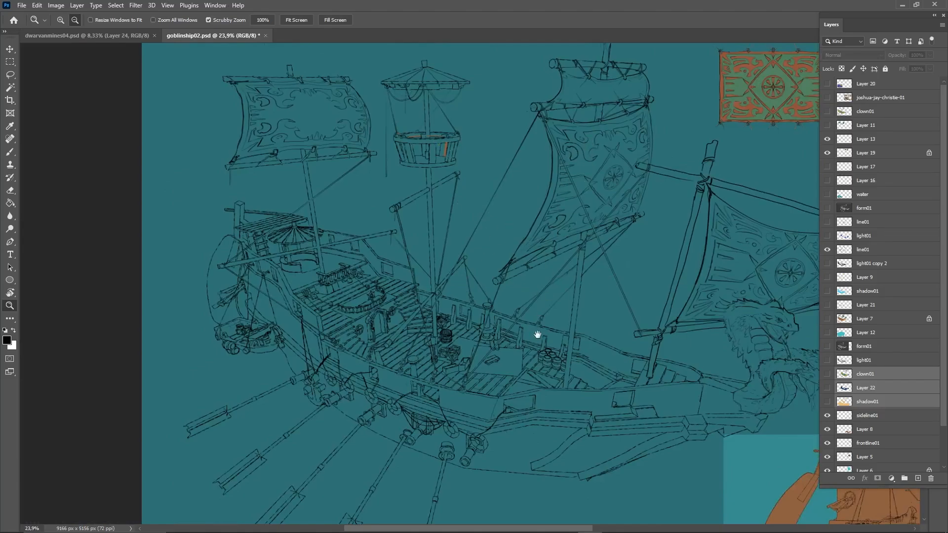
{"action": "left_click_drag", "start_coordinate": [540, 332], "coordinate": [510, 301]}
{"action": "left_click_drag", "start_coordinate": [526, 241], "coordinate": [523, 263]}
{"action": "left_click_drag", "start_coordinate": [607, 242], "coordinate": [364, 256]}
{"action": "left_click_drag", "start_coordinate": [494, 232], "coordinate": [554, 390]}
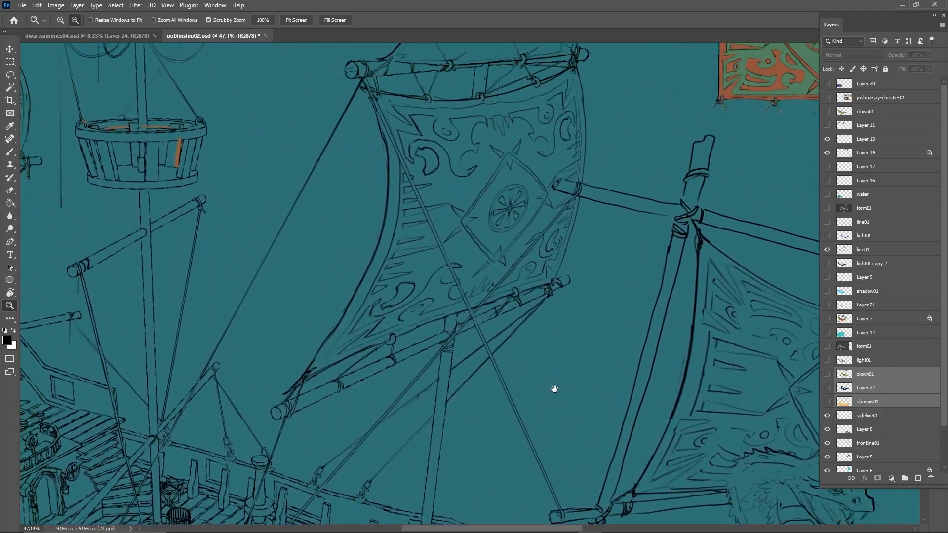
{"action": "left_click_drag", "start_coordinate": [518, 118], "coordinate": [528, 118]}
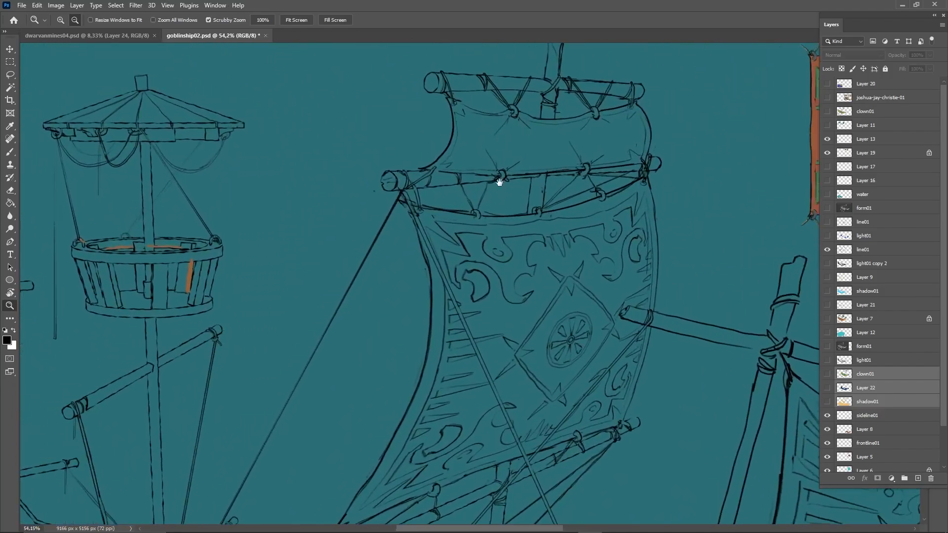
{"action": "left_click_drag", "start_coordinate": [499, 185], "coordinate": [518, 161]}
{"action": "left_click_drag", "start_coordinate": [484, 256], "coordinate": [504, 267]}
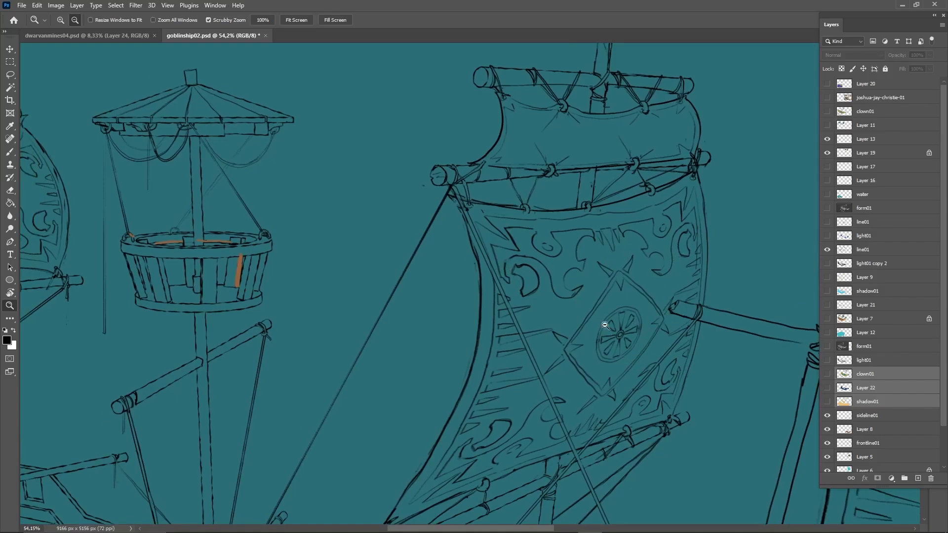
{"action": "scroll", "coordinate": [573, 320], "scroll_direction": "up", "scroll_amount": 2}
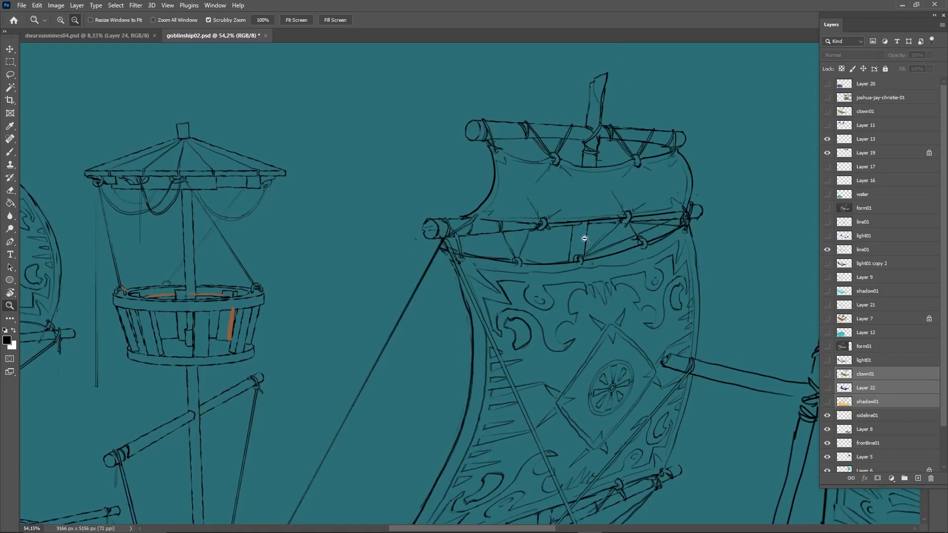
{"action": "left_click_drag", "start_coordinate": [544, 179], "coordinate": [553, 153]}
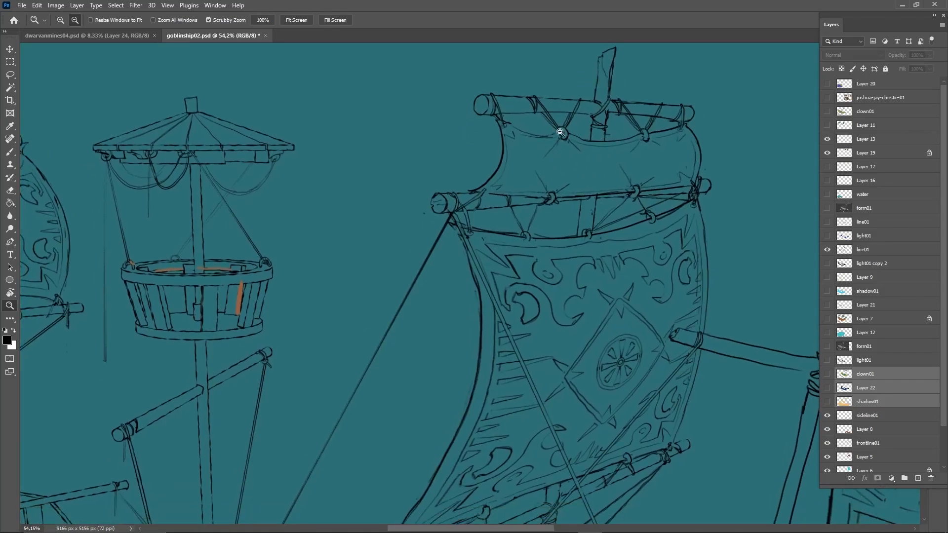
{"action": "left_click_drag", "start_coordinate": [576, 292], "coordinate": [592, 160]}
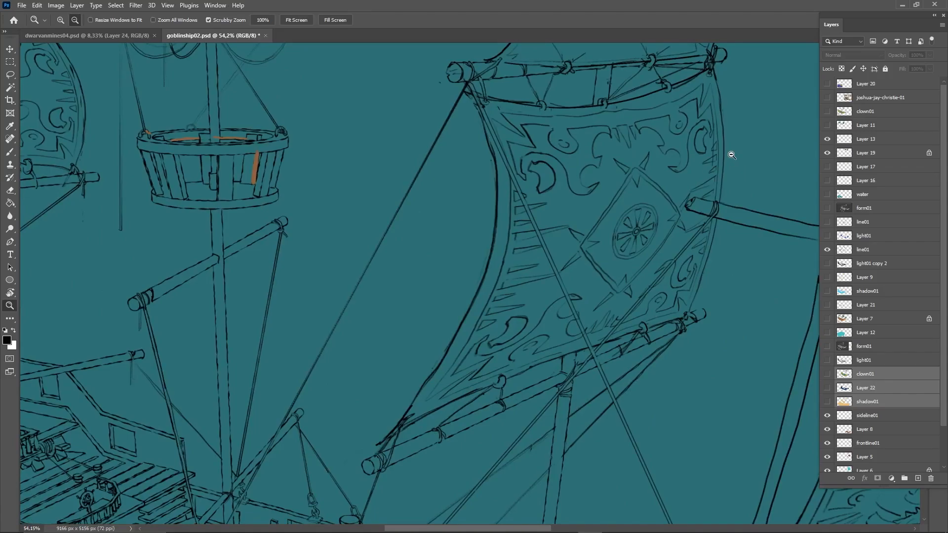
{"action": "left_click_drag", "start_coordinate": [316, 184], "coordinate": [572, 288]}
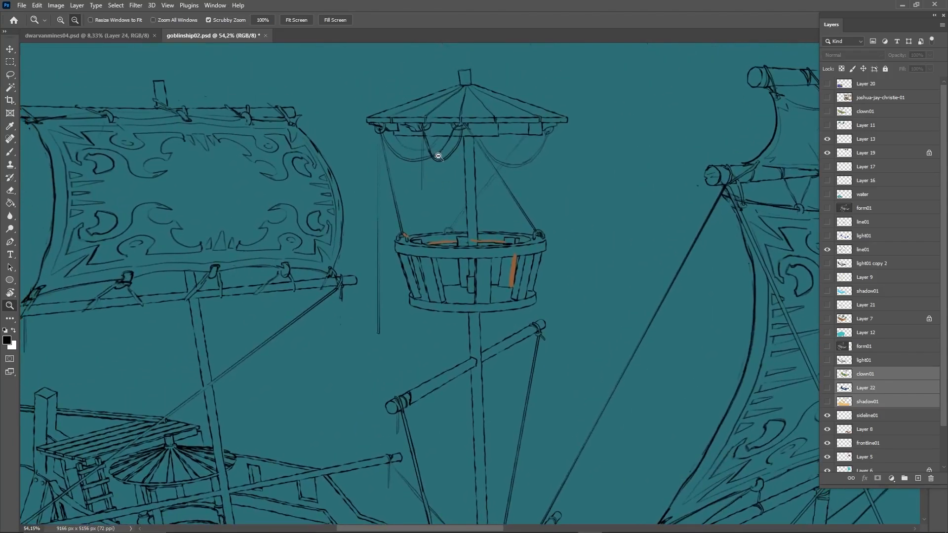
{"action": "left_click_drag", "start_coordinate": [461, 240], "coordinate": [588, 131]}
Examine the line art along the hull, oars and cannons up to the serpent figurehead at the bow
{"action": "mouse_move", "coordinate": [576, 387]}
{"action": "left_mouse_down"}
{"action": "mouse_move", "coordinate": [491, 290]}
{"action": "mouse_move", "coordinate": [510, 201]}
{"action": "left_mouse_up"}
{"action": "left_click_drag", "start_coordinate": [491, 372], "coordinate": [489, 265]}
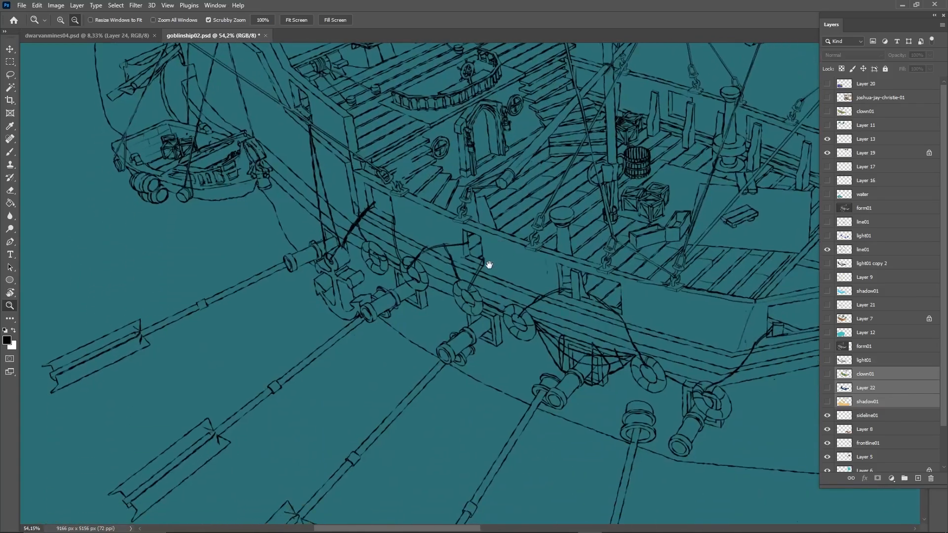
{"action": "left_click_drag", "start_coordinate": [537, 180], "coordinate": [620, 146]}
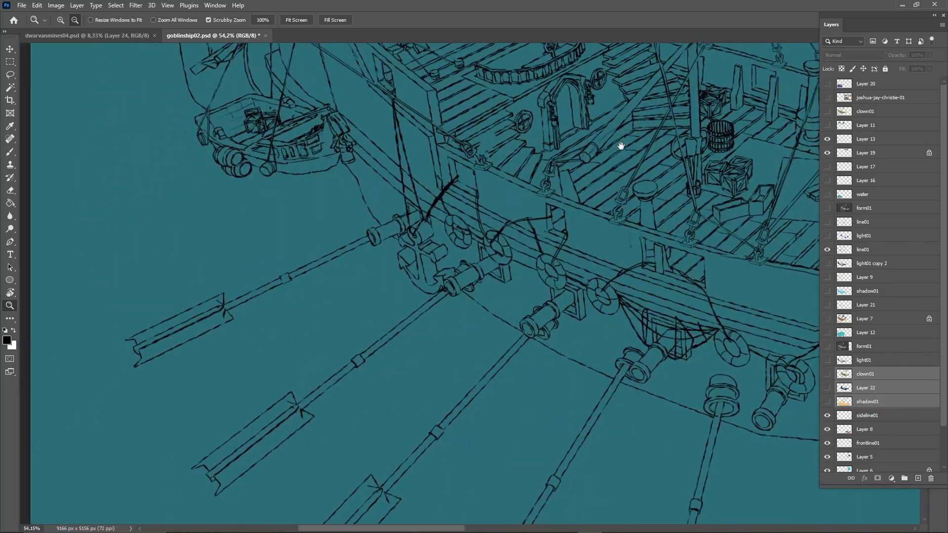
{"action": "mouse_move", "coordinate": [531, 352]}
{"action": "left_mouse_down"}
{"action": "mouse_move", "coordinate": [380, 258]}
{"action": "mouse_move", "coordinate": [292, 252]}
{"action": "left_mouse_up"}
{"action": "left_click_drag", "start_coordinate": [645, 313], "coordinate": [305, 392]}
{"action": "left_click_drag", "start_coordinate": [618, 285], "coordinate": [370, 385]}
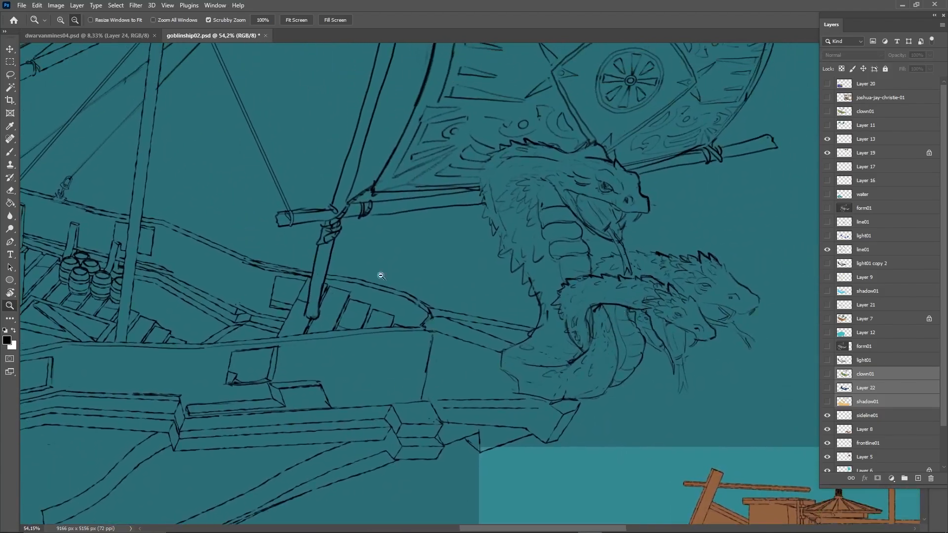
{"action": "left_click_drag", "start_coordinate": [380, 276], "coordinate": [518, 193]}
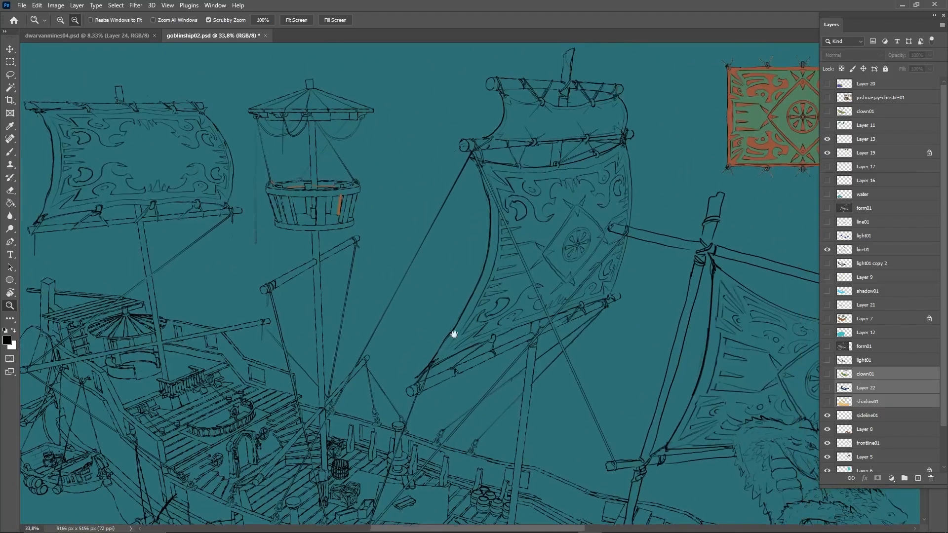
Inspect the whole ship's line art, including the deck planks, helm, door, crates and barrels
{"action": "left_click_drag", "start_coordinate": [454, 334], "coordinate": [462, 233]}
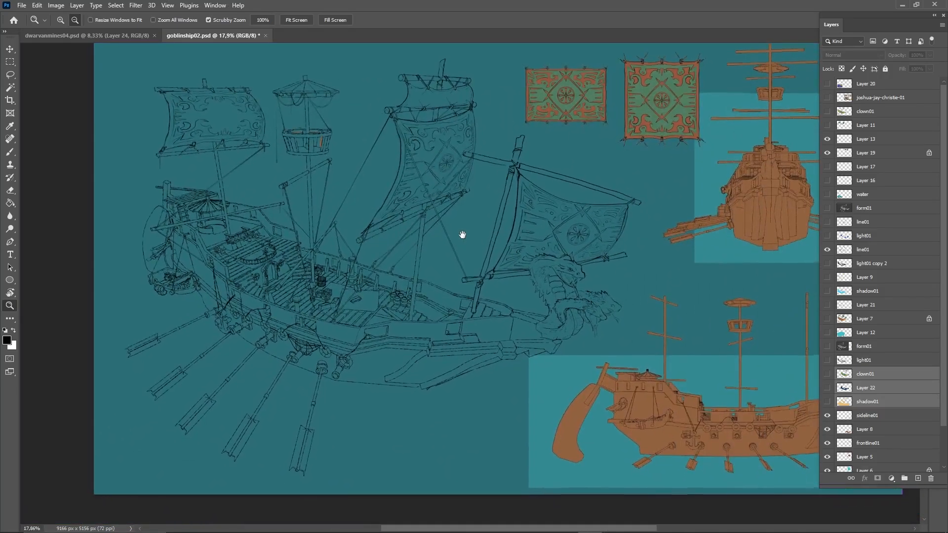
{"action": "left_click_drag", "start_coordinate": [388, 231], "coordinate": [418, 246], "text": "alt"}
{"action": "left_click_drag", "start_coordinate": [459, 278], "coordinate": [504, 258]}
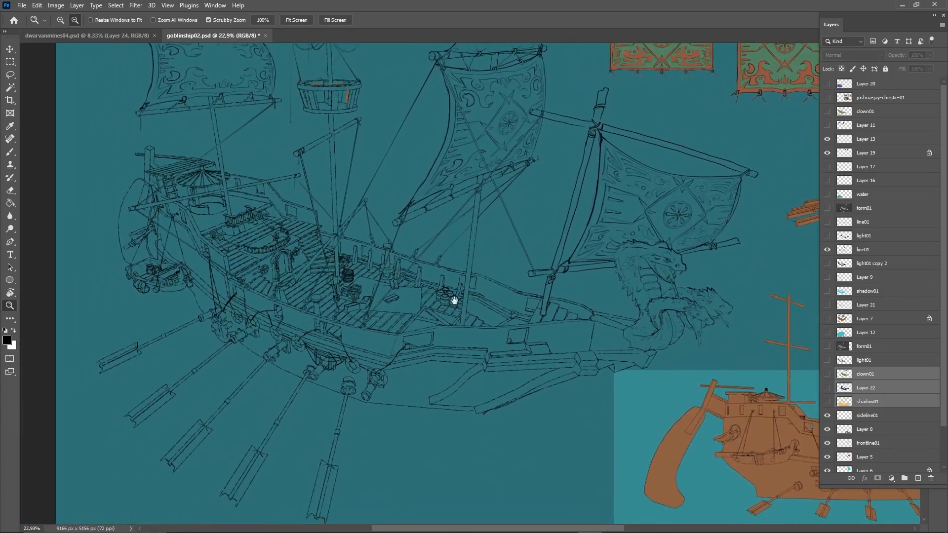
{"action": "left_click_drag", "start_coordinate": [352, 320], "coordinate": [407, 271]}
{"action": "left_click_drag", "start_coordinate": [271, 270], "coordinate": [434, 293]}
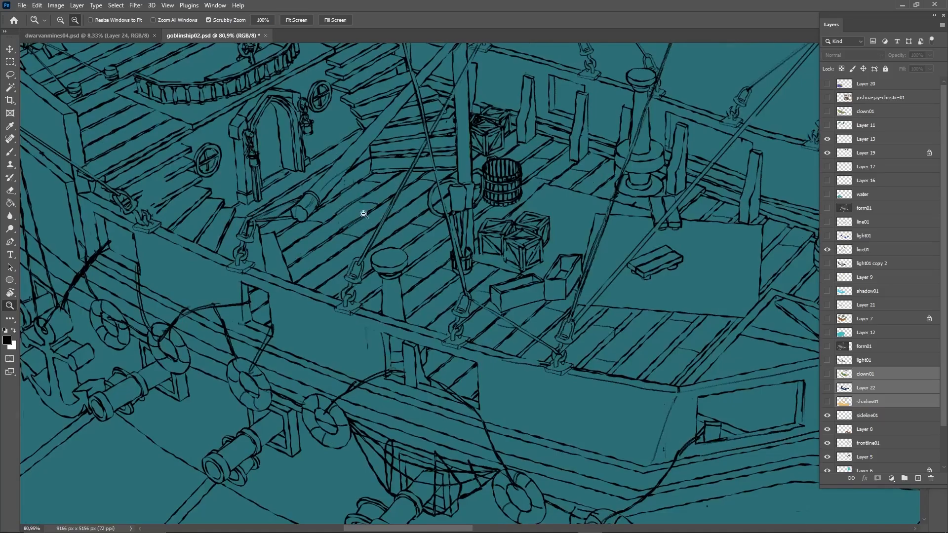
{"action": "left_click_drag", "start_coordinate": [587, 201], "coordinate": [624, 269]}
{"action": "left_click_drag", "start_coordinate": [540, 141], "coordinate": [449, 156], "text": "alt"}
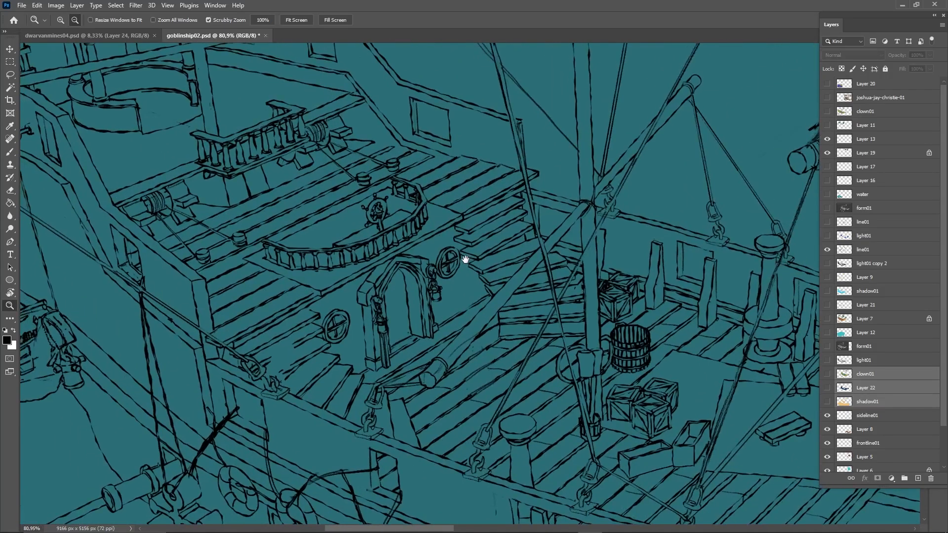
{"action": "left_click_drag", "start_coordinate": [543, 297], "coordinate": [505, 310], "text": "alt"}
{"action": "left_click_drag", "start_coordinate": [673, 344], "coordinate": [440, 233]}
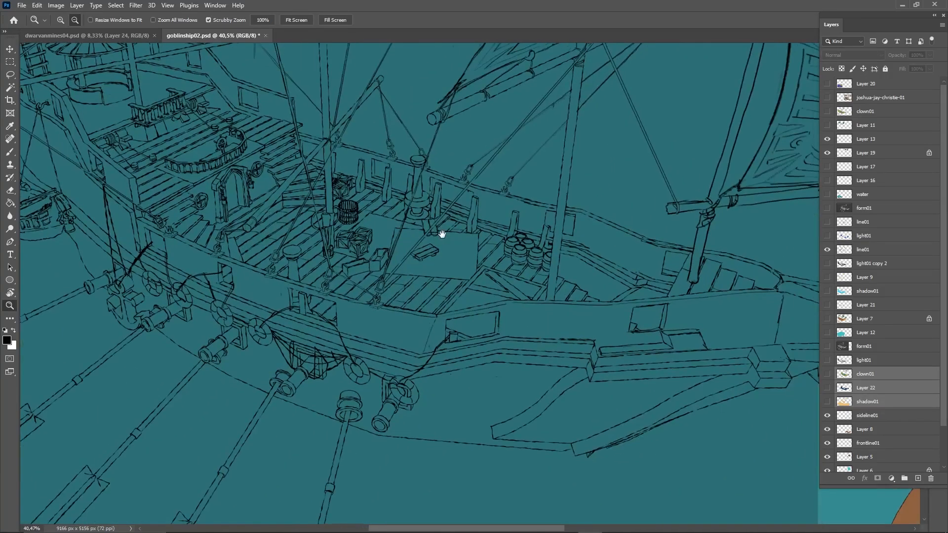
{"action": "left_click_drag", "start_coordinate": [522, 264], "coordinate": [510, 316], "text": "alt"}
{"action": "key", "text": "v"}
{"action": "left_click_drag", "start_coordinate": [610, 289], "coordinate": [594, 300]}
Preview light01 above line01 briefly, and show and select the flat-color Layer 7
{"action": "left_click", "coordinate": [853, 403]}
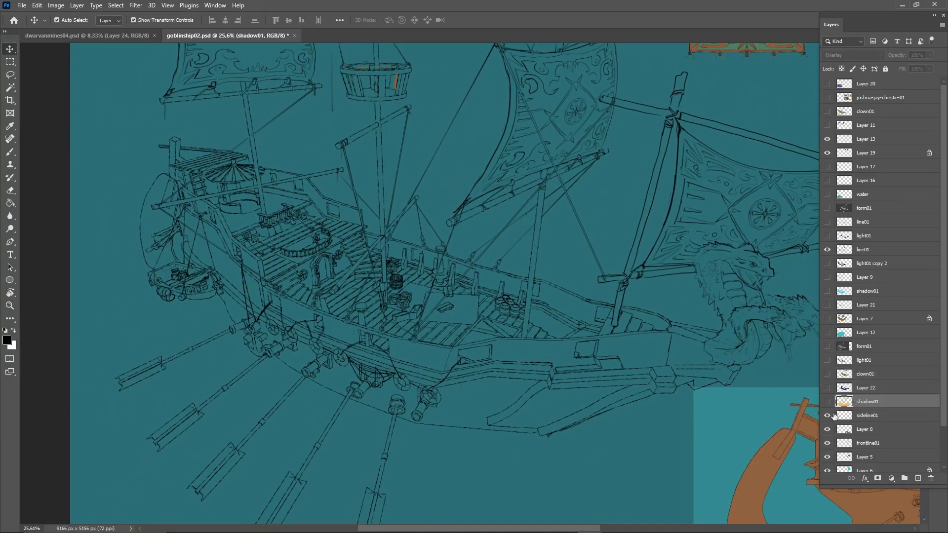
{"action": "left_click", "coordinate": [827, 236]}
{"action": "left_click", "coordinate": [827, 236]}
{"action": "scroll", "coordinate": [859, 390], "scroll_direction": "down", "scroll_amount": 3}
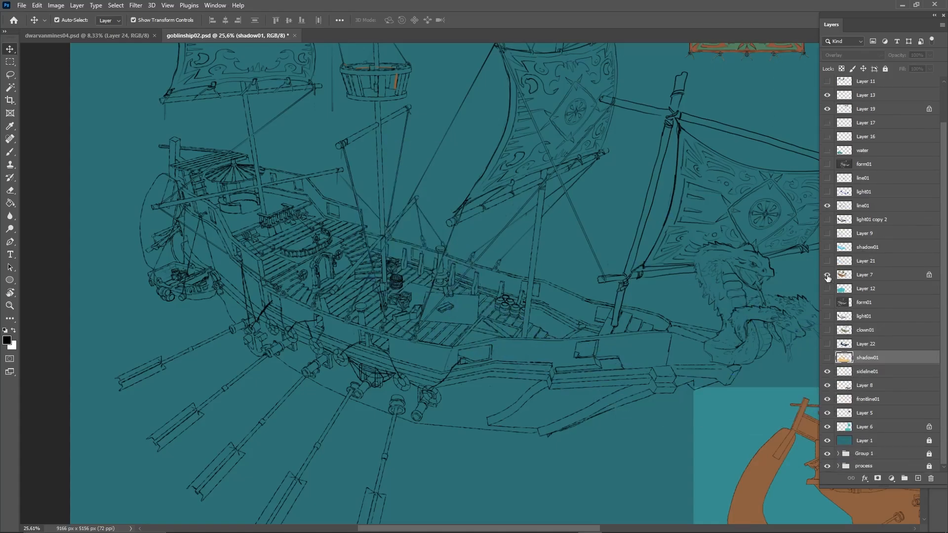
{"action": "left_click", "coordinate": [863, 276]}
Compare the ship with and without its line art and flat colors by toggling line01 and Layer 7
{"action": "left_click_drag", "start_coordinate": [529, 326], "coordinate": [535, 351]}
{"action": "key", "text": "alt+space"}
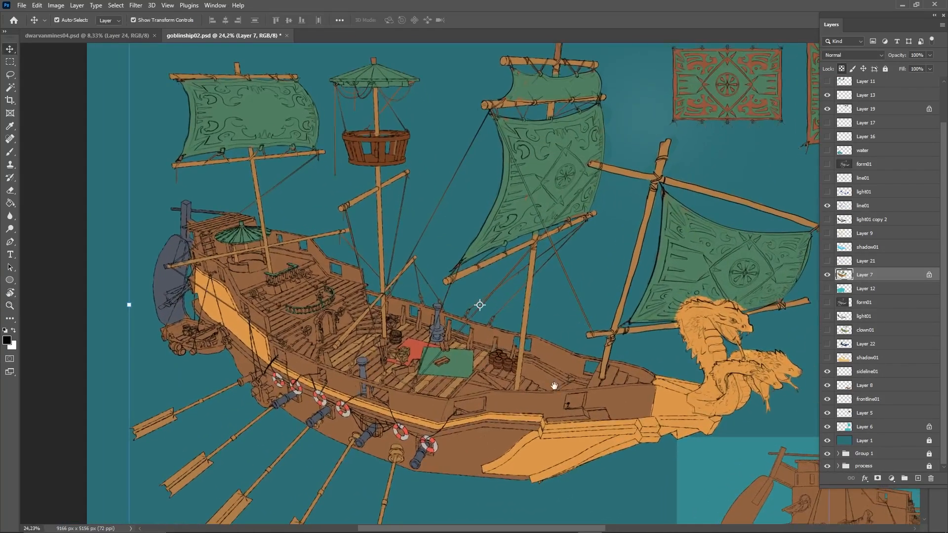
{"action": "left_click_drag", "start_coordinate": [554, 386], "coordinate": [579, 306]}
{"action": "left_click", "coordinate": [827, 206]}
{"action": "left_click", "coordinate": [827, 207]}
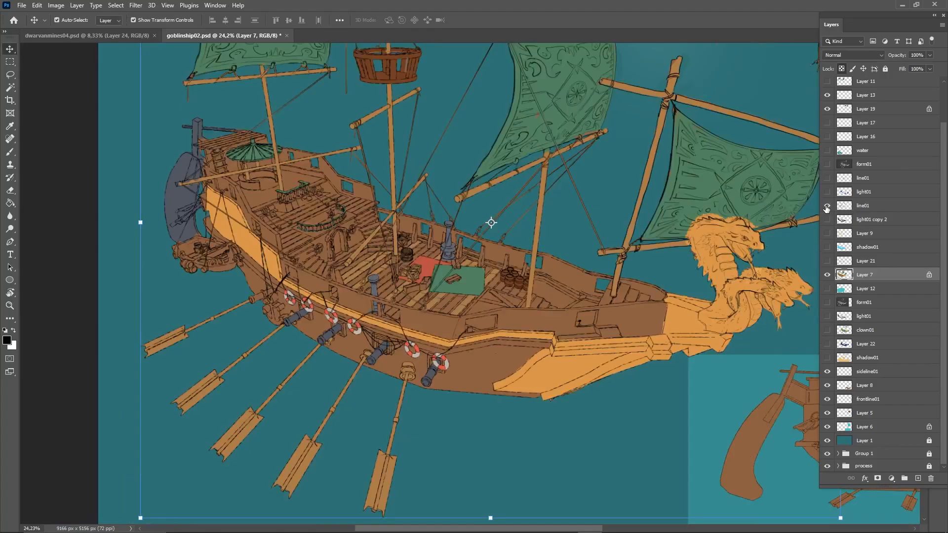
{"action": "left_click", "coordinate": [828, 207]}
{"action": "left_click", "coordinate": [827, 206]}
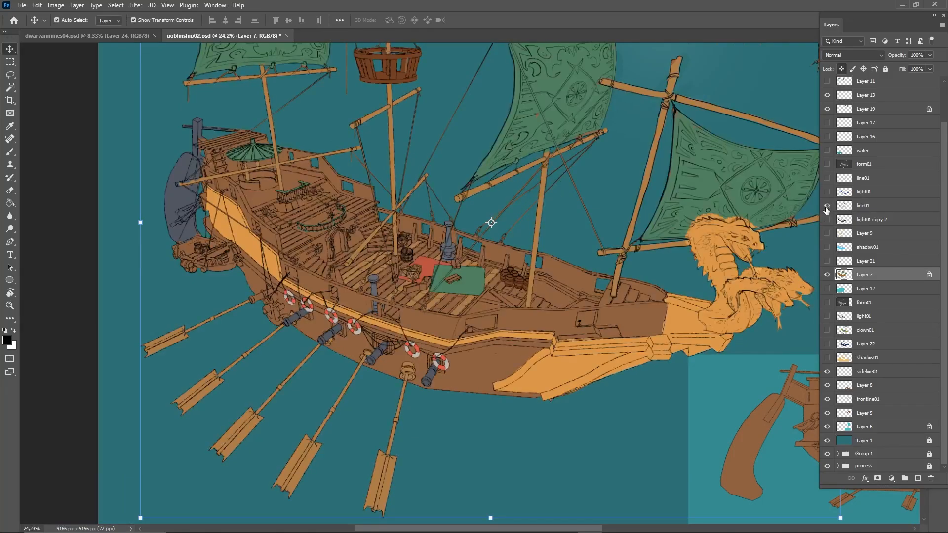
{"action": "left_click", "coordinate": [828, 276]}
{"action": "left_click", "coordinate": [827, 276]}
Examine the flat colors on the ship's deck, hull, cannons and bow
{"action": "key", "text": "z"}
{"action": "left_click_drag", "start_coordinate": [534, 323], "coordinate": [574, 326]}
{"action": "left_click_drag", "start_coordinate": [464, 310], "coordinate": [573, 351]}
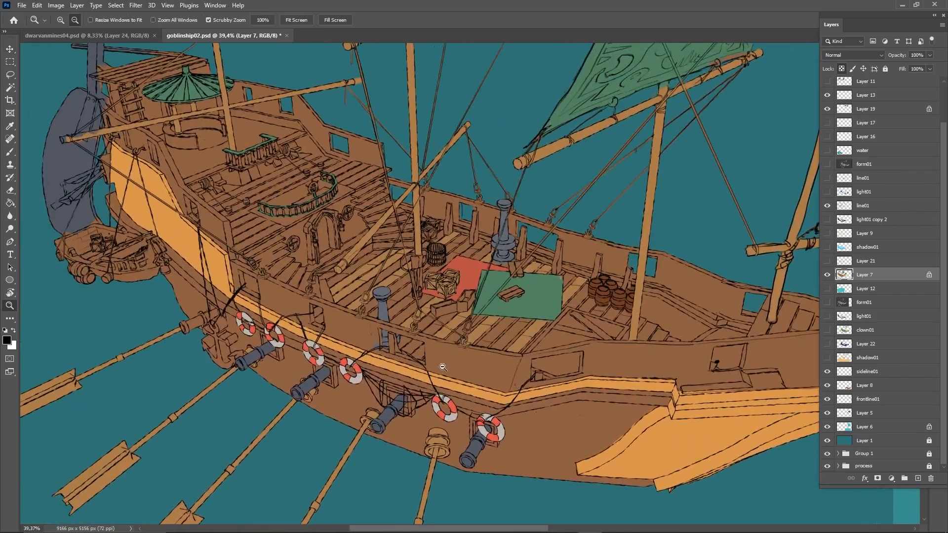
{"action": "left_click_drag", "start_coordinate": [318, 270], "coordinate": [433, 319]}
{"action": "mouse_move", "coordinate": [552, 316]}
{"action": "left_mouse_down"}
{"action": "mouse_move", "coordinate": [510, 316]}
{"action": "mouse_move", "coordinate": [552, 316]}
{"action": "left_mouse_up"}
{"action": "left_click_drag", "start_coordinate": [608, 355], "coordinate": [474, 259]}
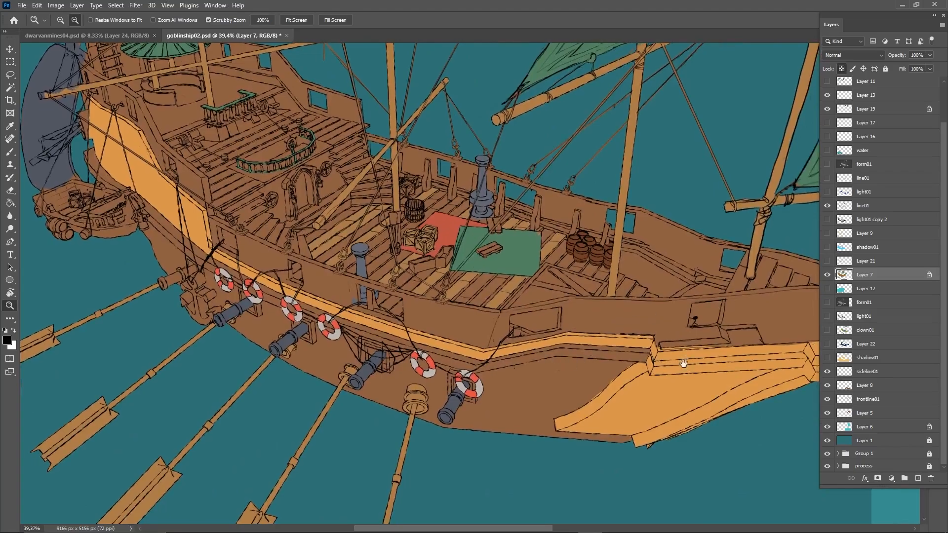
{"action": "left_click_drag", "start_coordinate": [610, 321], "coordinate": [590, 375]}
{"action": "left_click_drag", "start_coordinate": [604, 300], "coordinate": [571, 299]}
{"action": "left_click_drag", "start_coordinate": [614, 323], "coordinate": [577, 303]}
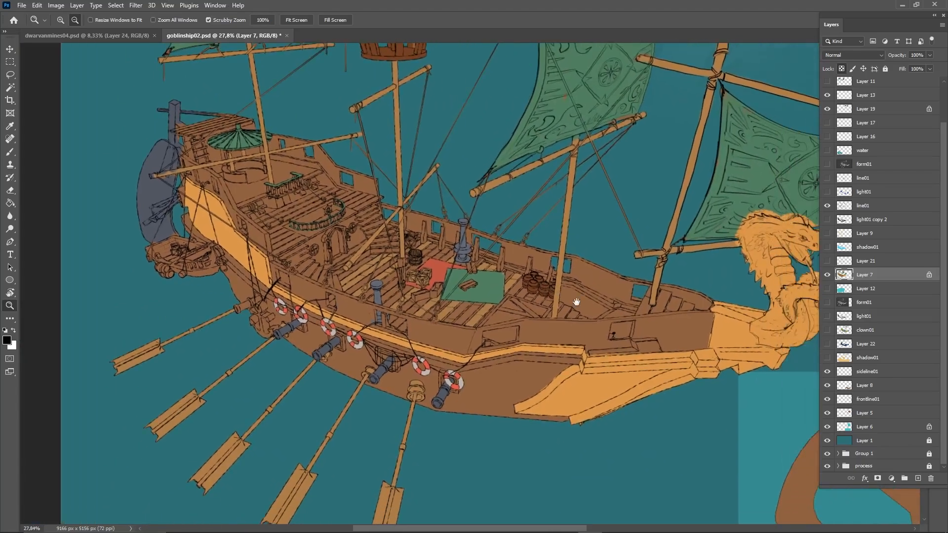
Preview the shadow01 layer above Layer 21 over the flat colors
{"action": "left_click", "coordinate": [828, 248]}
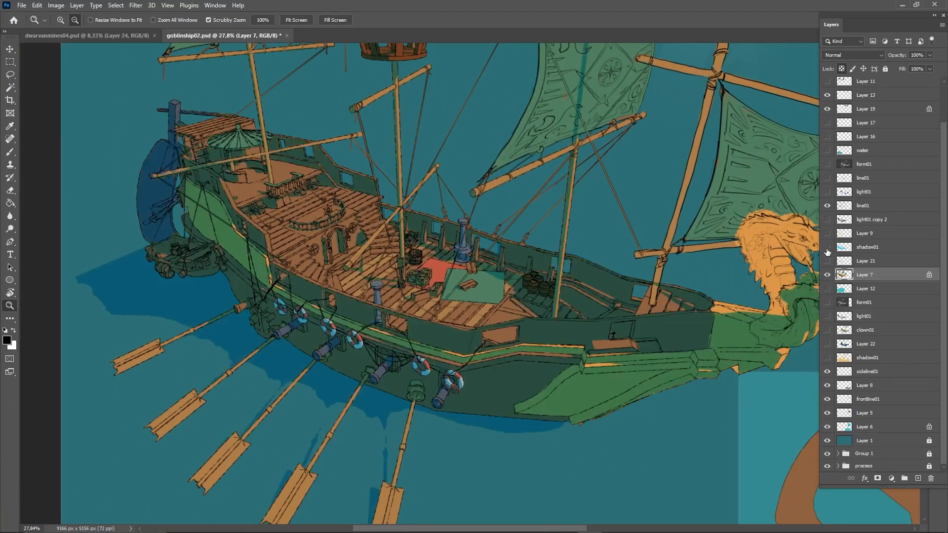
{"action": "left_click", "coordinate": [828, 250]}
{"action": "left_click", "coordinate": [828, 249]}
Show Layer 9, load its lit areas as a selection over the ship, and deselect them
{"action": "left_click", "coordinate": [829, 235]}
{"action": "left_click", "coordinate": [828, 235]}
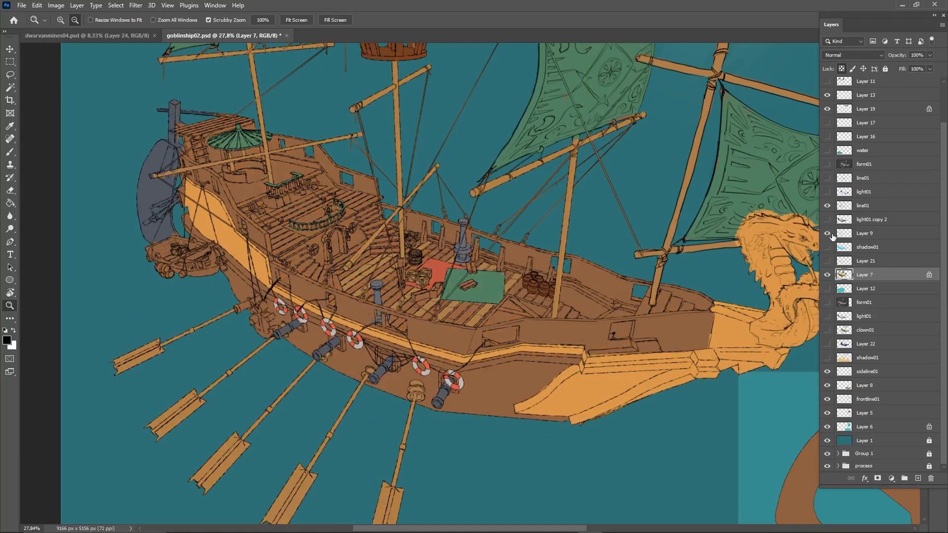
{"action": "left_click", "coordinate": [848, 237], "text": "ctrl"}
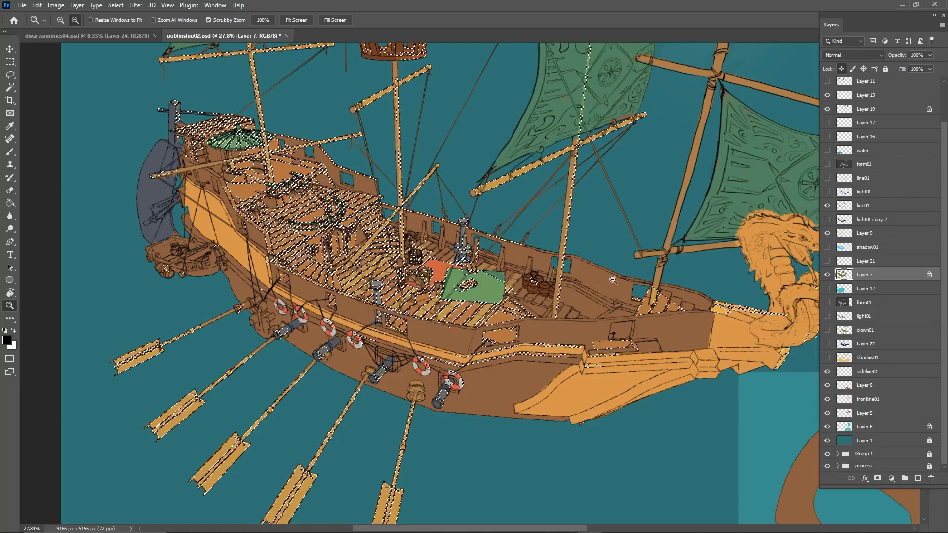
{"action": "left_click_drag", "start_coordinate": [519, 292], "coordinate": [534, 319]}
{"action": "key", "text": "ctrl+d"}
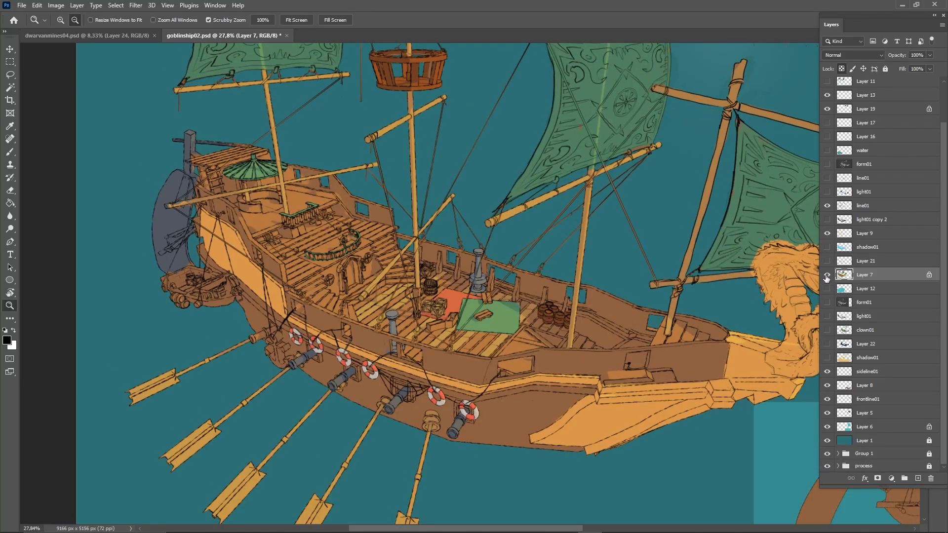
Hide Layer 7 to preview Layer 22 and the shadow01 layer beneath it, and restore the flat colors
{"action": "left_click", "coordinate": [828, 274]}
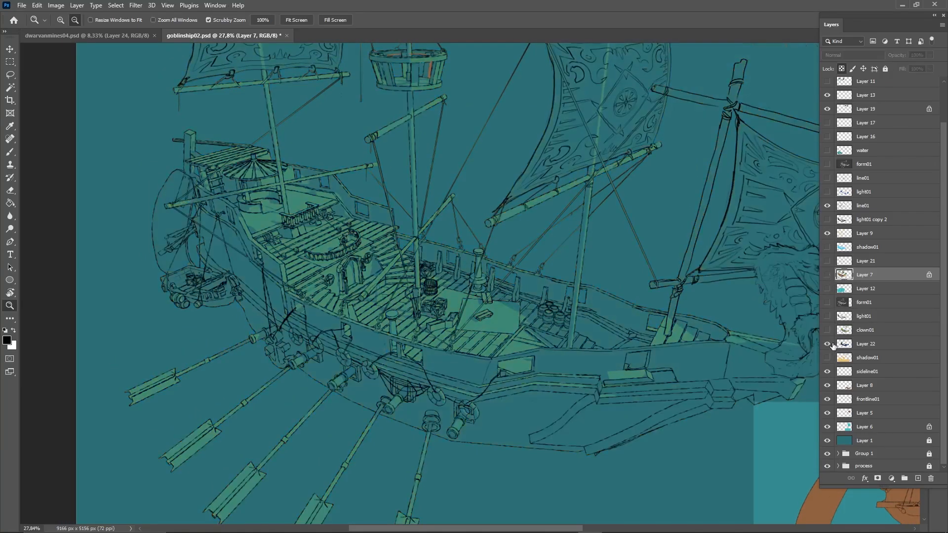
{"action": "left_click", "coordinate": [828, 344]}
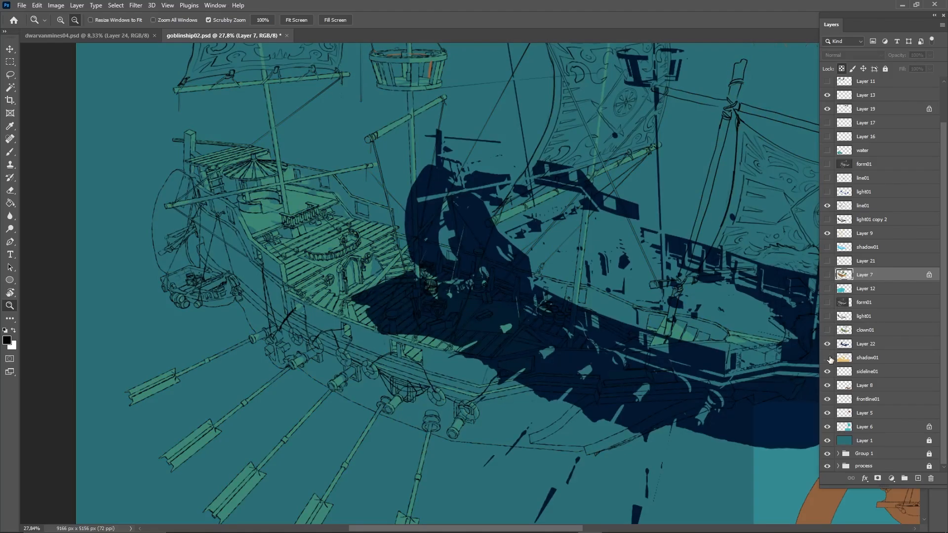
{"action": "left_click", "coordinate": [827, 357]}
{"action": "left_click_drag", "start_coordinate": [741, 313], "coordinate": [549, 293]}
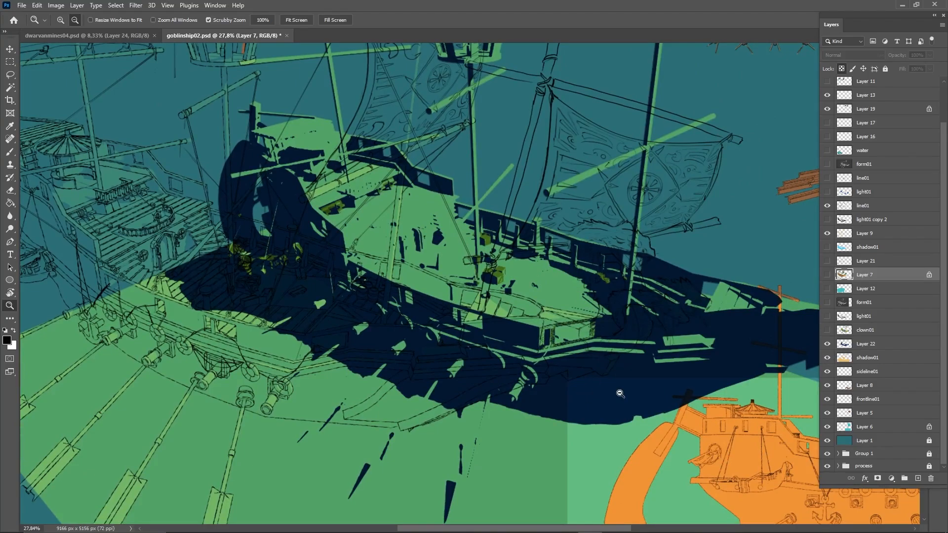
{"action": "left_click", "coordinate": [828, 344]}
{"action": "left_click", "coordinate": [828, 358]}
{"action": "left_click_drag", "start_coordinate": [692, 328], "coordinate": [749, 331]}
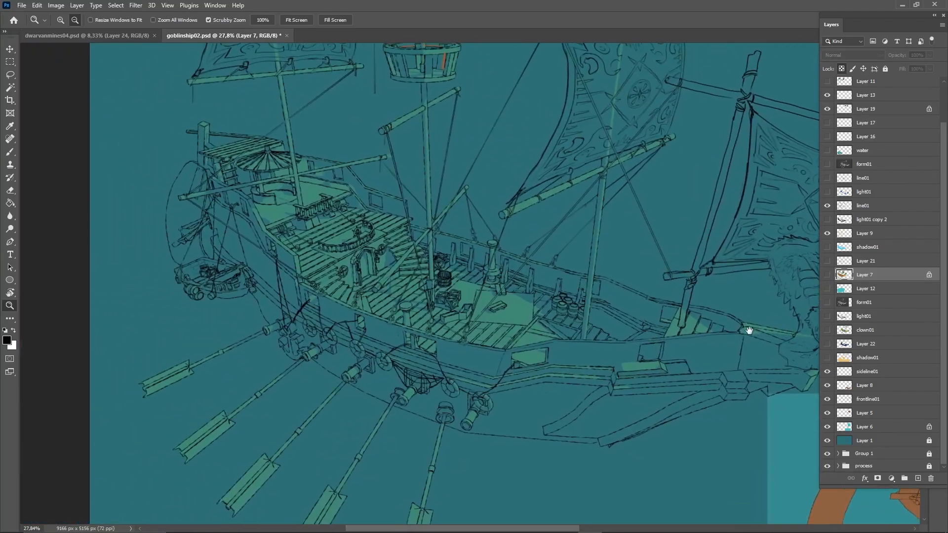
{"action": "left_click", "coordinate": [828, 275]}
Compare the ship with and without the shadow01 layer above Layer 21, toggling the Layer 7 flat colors as well
{"action": "mouse_move", "coordinate": [651, 348]}
{"action": "left_mouse_down"}
{"action": "mouse_move", "coordinate": [612, 356]}
{"action": "mouse_move", "coordinate": [643, 359]}
{"action": "mouse_move", "coordinate": [572, 353]}
{"action": "left_mouse_up"}
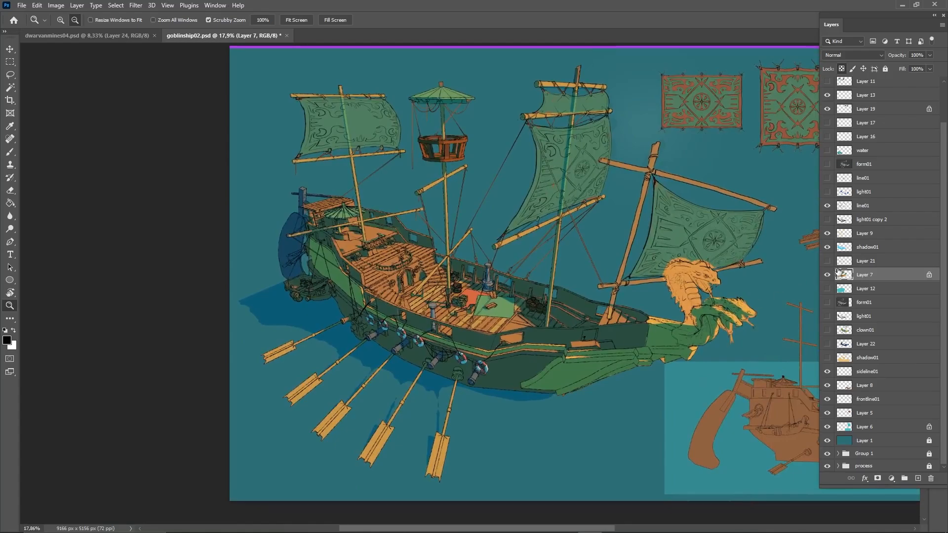
{"action": "left_click", "coordinate": [827, 276]}
{"action": "left_click", "coordinate": [827, 276]}
{"action": "left_click", "coordinate": [827, 276]}
{"action": "left_click", "coordinate": [827, 247]}
{"action": "left_click", "coordinate": [827, 275]}
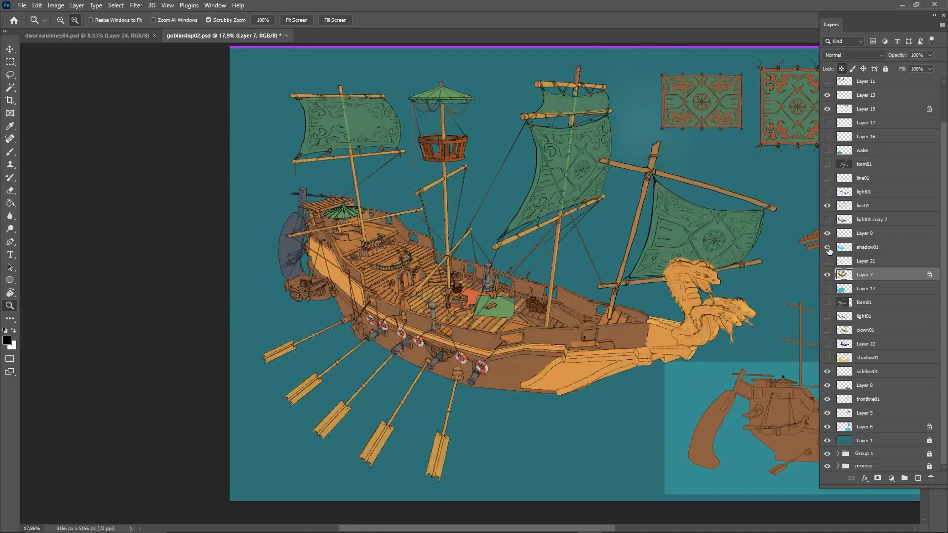
{"action": "left_click", "coordinate": [828, 247]}
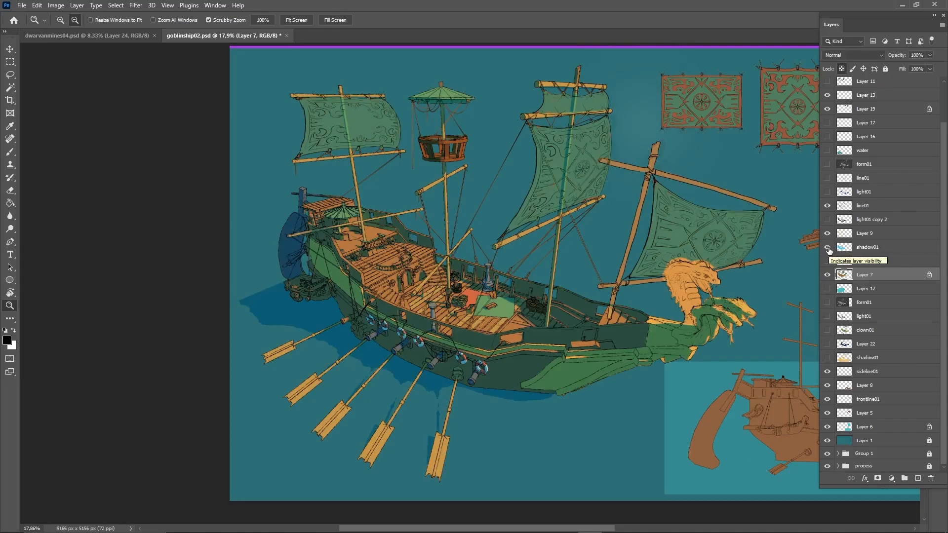
{"action": "left_click", "coordinate": [827, 247]}
{"action": "left_click", "coordinate": [828, 247]}
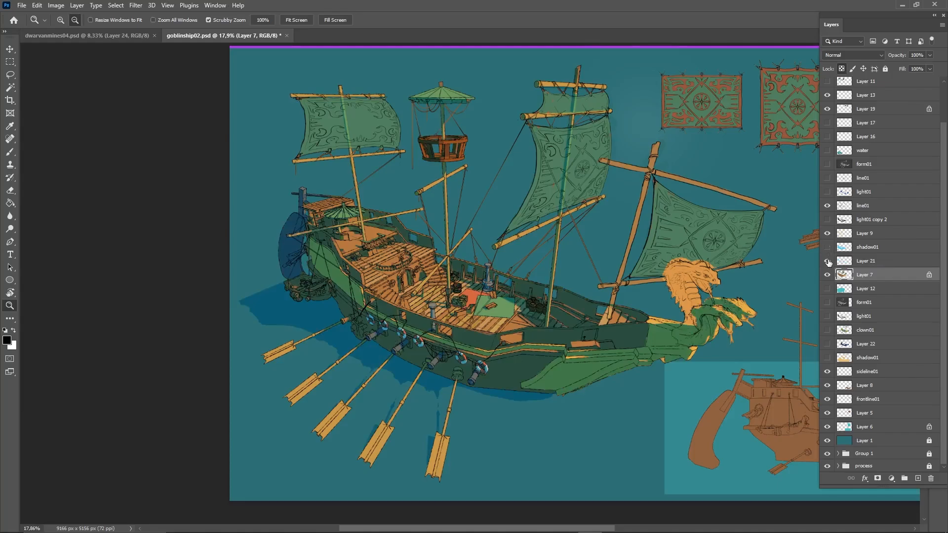
{"action": "left_click", "coordinate": [828, 247]}
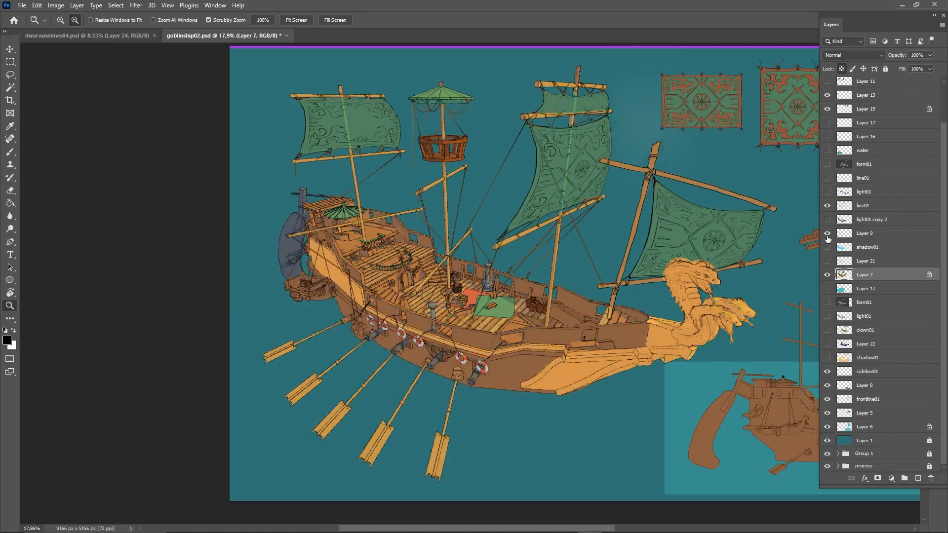
Show shadow01 over the flat colors, select Layer 9, and compare the ship with and without its lights
{"action": "left_click", "coordinate": [829, 234]}
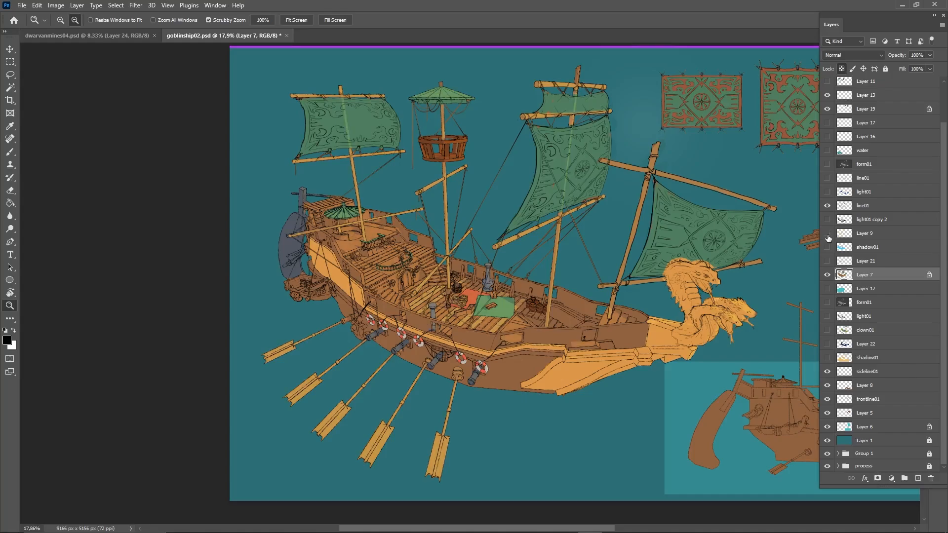
{"action": "left_click", "coordinate": [828, 245]}
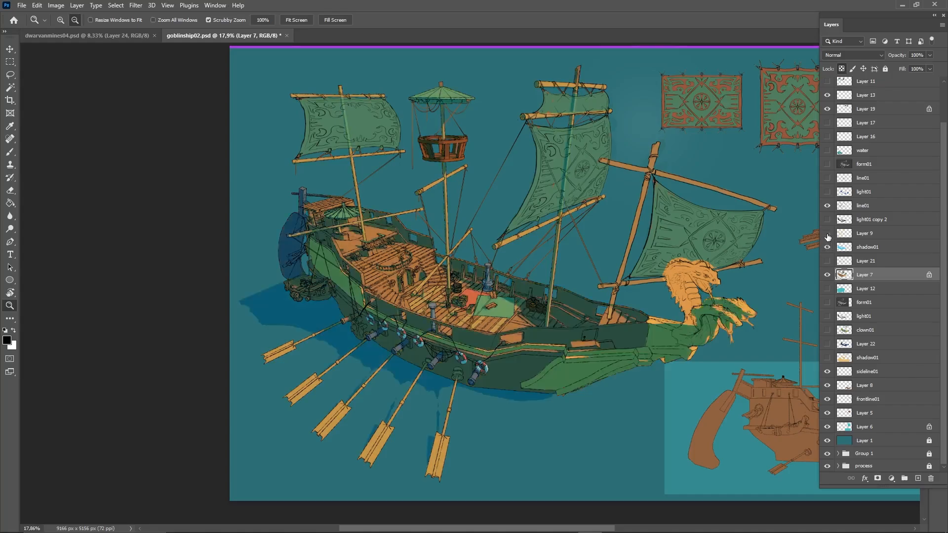
{"action": "left_click", "coordinate": [828, 236]}
{"action": "left_click", "coordinate": [828, 236]}
{"action": "left_click", "coordinate": [846, 234]}
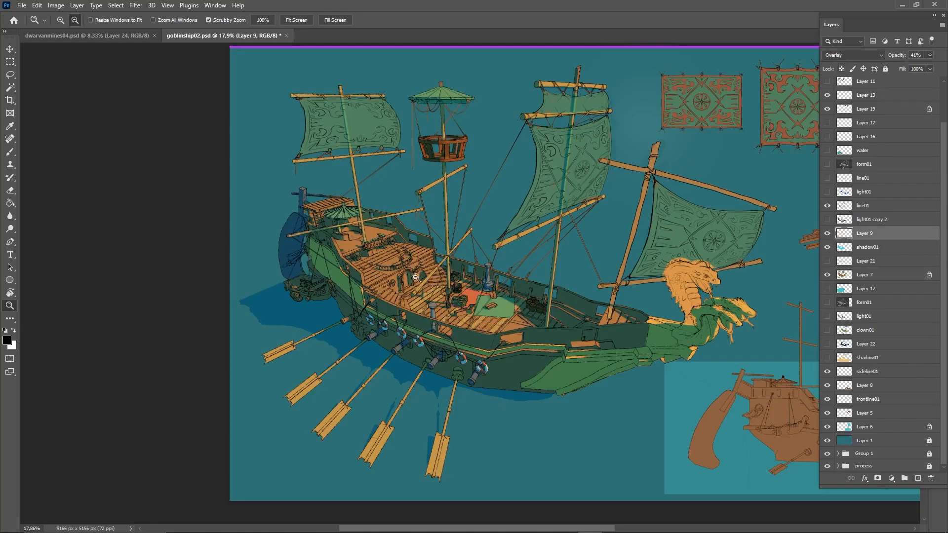
{"action": "left_click", "coordinate": [828, 236]}
{"action": "left_click", "coordinate": [828, 236]}
{"action": "left_click", "coordinate": [828, 237]}
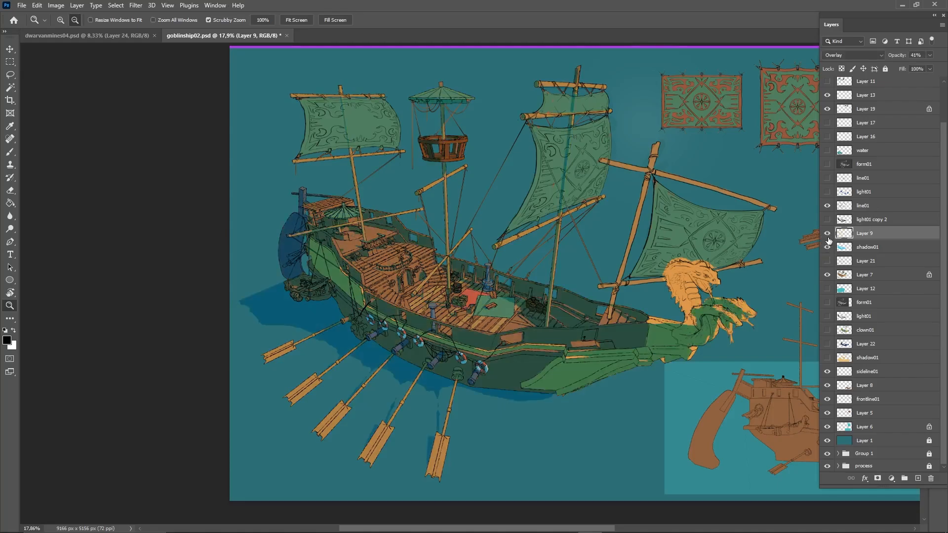
{"action": "left_click_drag", "start_coordinate": [628, 299], "coordinate": [603, 300]}
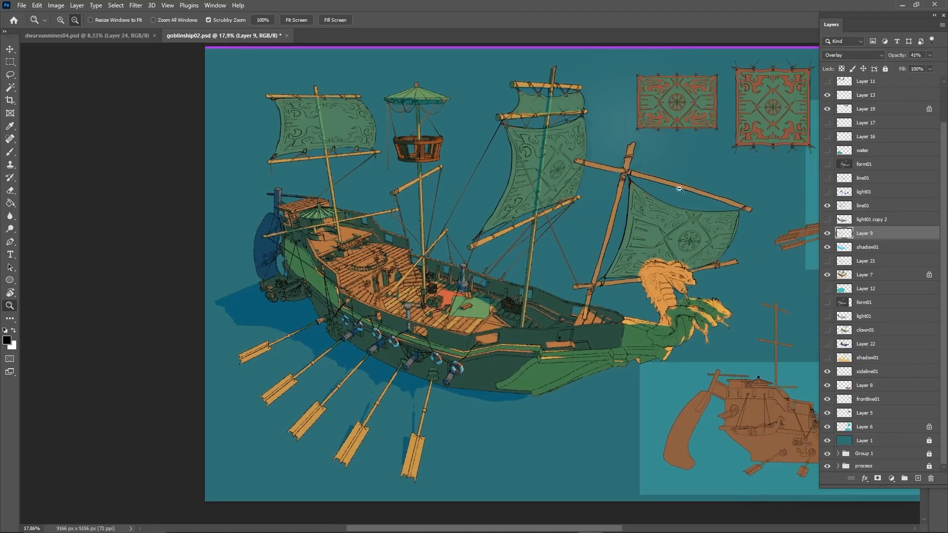
Preview the light01 copy 2 shading over the whole ship and make it the active layer
{"action": "left_click", "coordinate": [828, 221]}
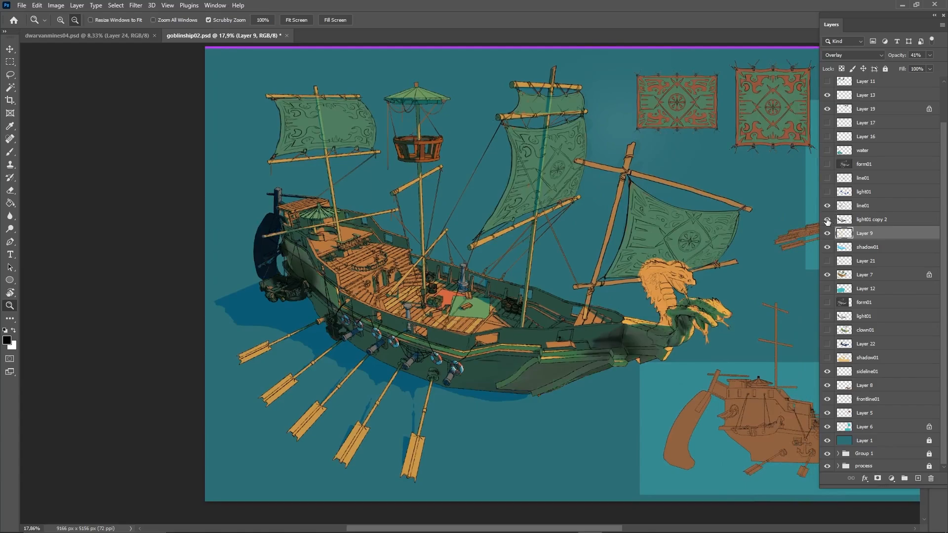
{"action": "left_click", "coordinate": [827, 221]}
{"action": "left_click", "coordinate": [828, 220]}
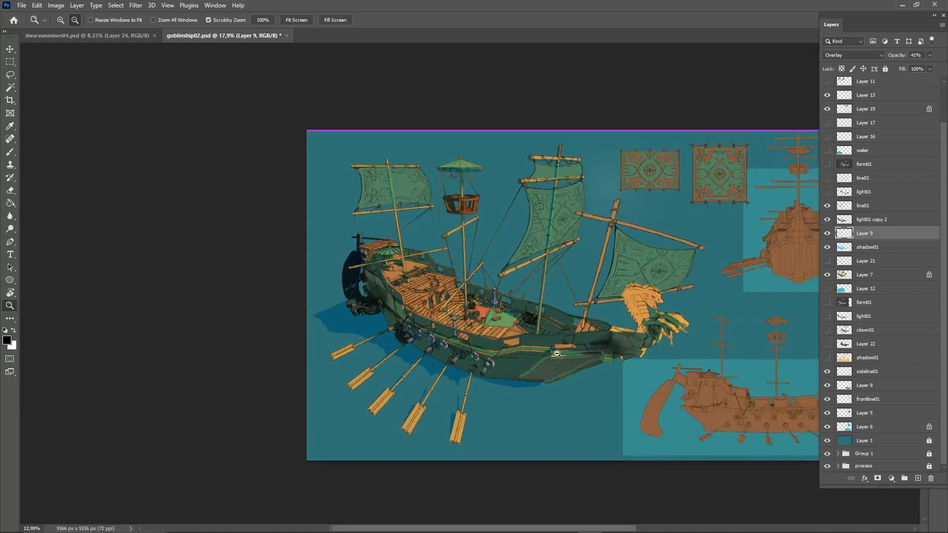
{"action": "left_click_drag", "start_coordinate": [578, 353], "coordinate": [562, 352], "text": "alt"}
{"action": "left_click", "coordinate": [861, 220]}
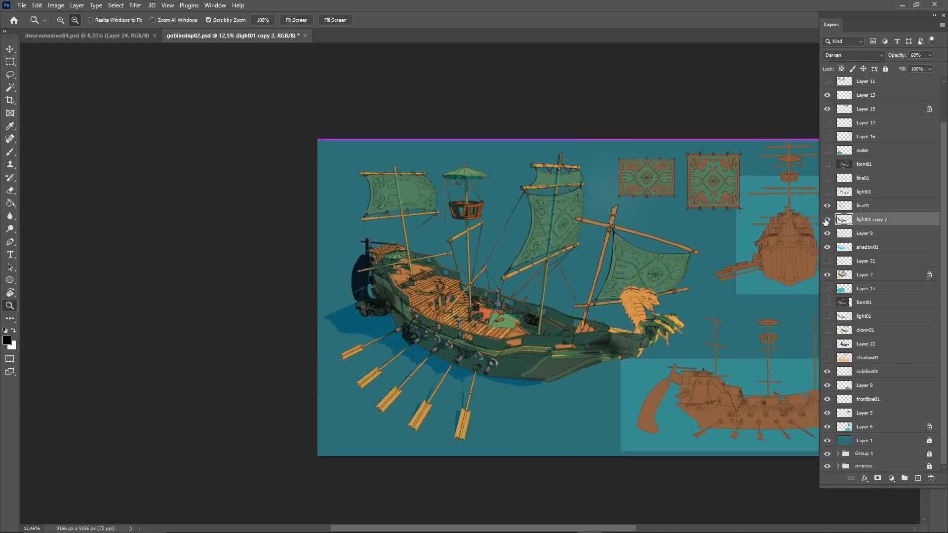
Compare the ship with and without light01 copy 2, checking the light01 layer too, and leave both hidden
{"action": "left_click", "coordinate": [827, 220]}
{"action": "left_click", "coordinate": [827, 220]}
{"action": "left_click", "coordinate": [828, 220]}
{"action": "left_click", "coordinate": [827, 220]}
{"action": "left_click", "coordinate": [828, 221]}
{"action": "left_click", "coordinate": [827, 192]}
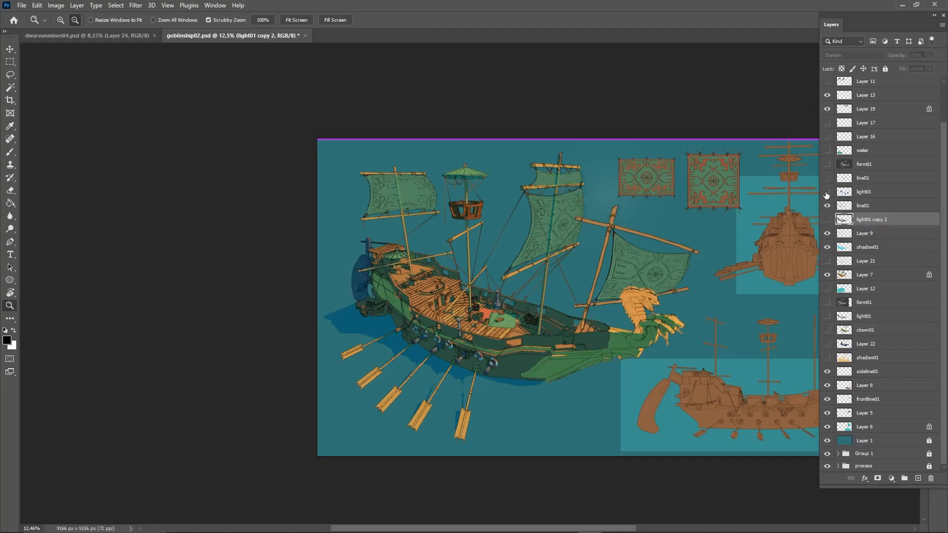
{"action": "left_click", "coordinate": [827, 192]}
{"action": "left_click", "coordinate": [828, 221]}
{"action": "left_click", "coordinate": [828, 221]}
{"action": "left_click", "coordinate": [827, 220]}
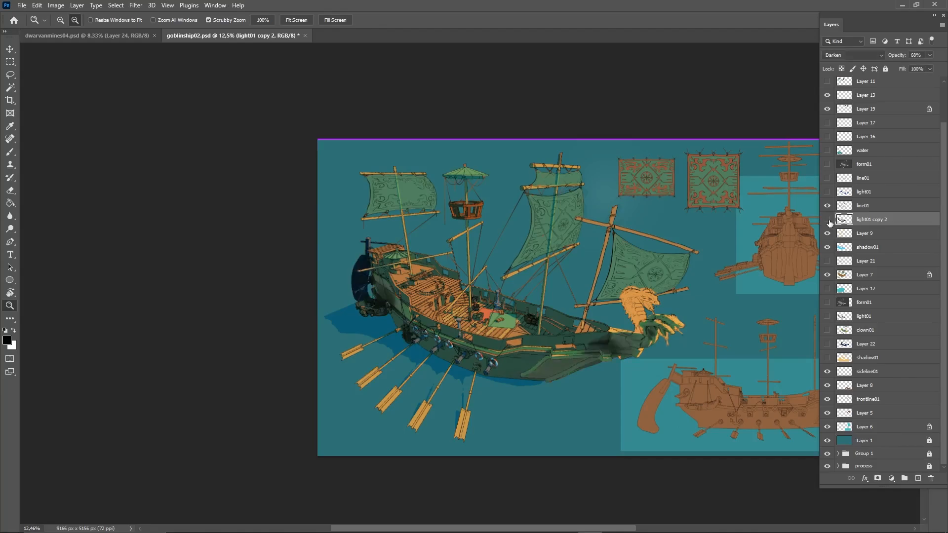
{"action": "left_click", "coordinate": [827, 220]}
Examine the shadows and lights on the ship's deck, hull and sails, both up close and as a whole
{"action": "left_click_drag", "start_coordinate": [559, 353], "coordinate": [548, 275]}
{"action": "left_click_drag", "start_coordinate": [481, 262], "coordinate": [489, 330]}
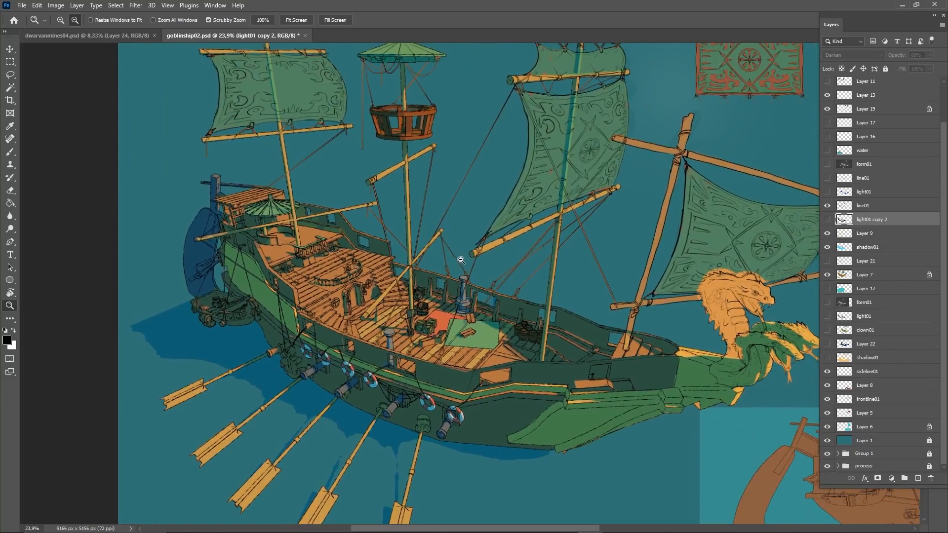
{"action": "mouse_move", "coordinate": [357, 512]}
{"action": "left_click_drag", "start_coordinate": [517, 297], "coordinate": [478, 280]}
{"action": "scroll", "coordinate": [368, 289], "scroll_direction": "down", "scroll_amount": 4, "text": "alt"}
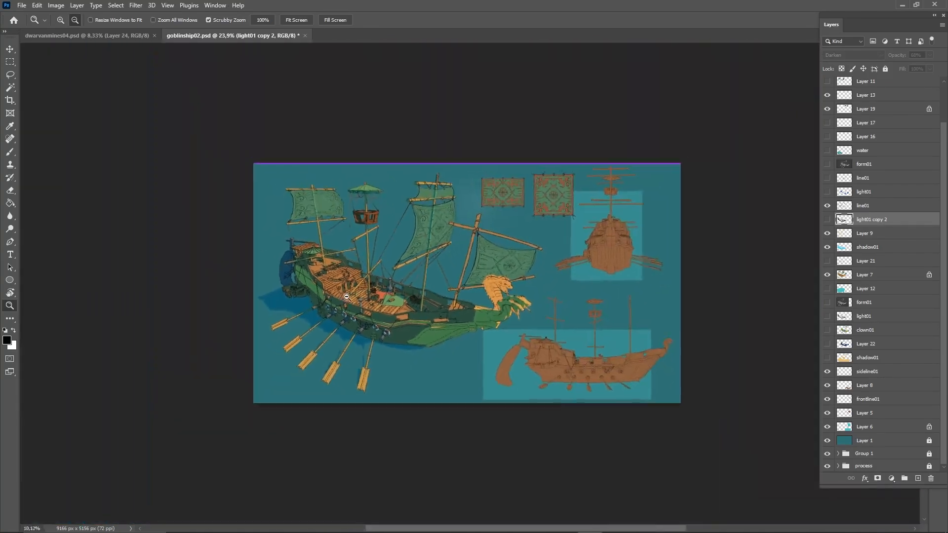
{"action": "scroll", "coordinate": [389, 305], "scroll_direction": "up", "scroll_amount": 5, "text": "alt"}
{"action": "left_click_drag", "start_coordinate": [388, 305], "coordinate": [425, 319]}
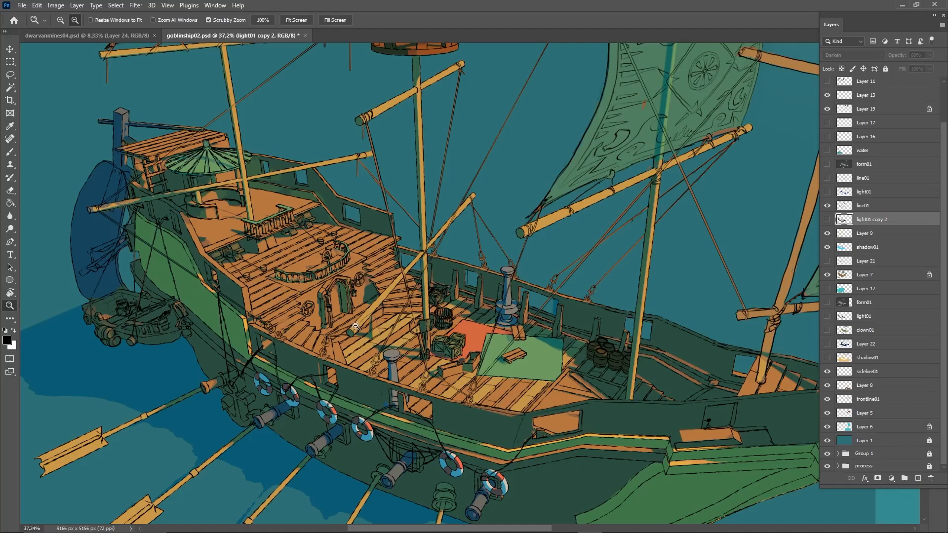
{"action": "left_click_drag", "start_coordinate": [502, 415], "coordinate": [509, 326]}
{"action": "left_click_drag", "start_coordinate": [545, 247], "coordinate": [503, 302]}
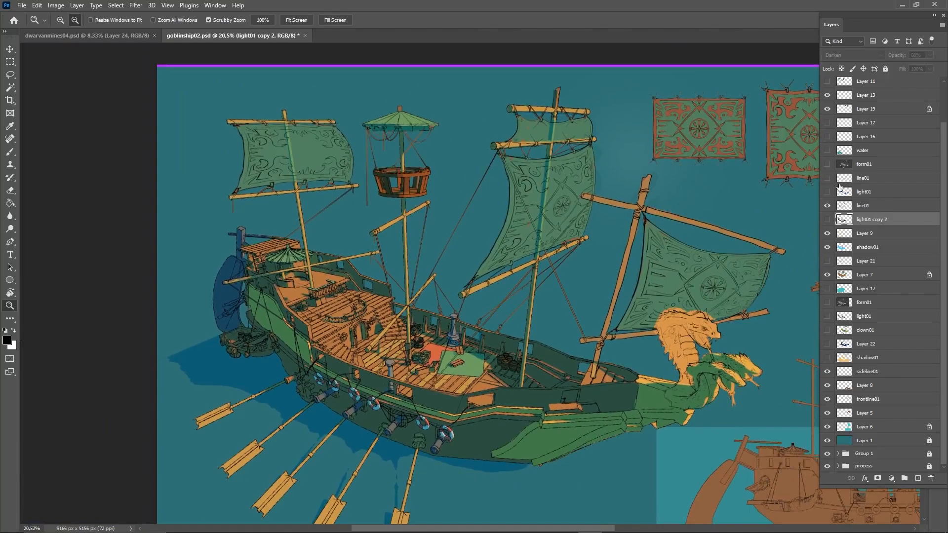
Preview the line01 layer above light01 and the clown01 layer above Layer 22, and hide both again
{"action": "left_click", "coordinate": [827, 178]}
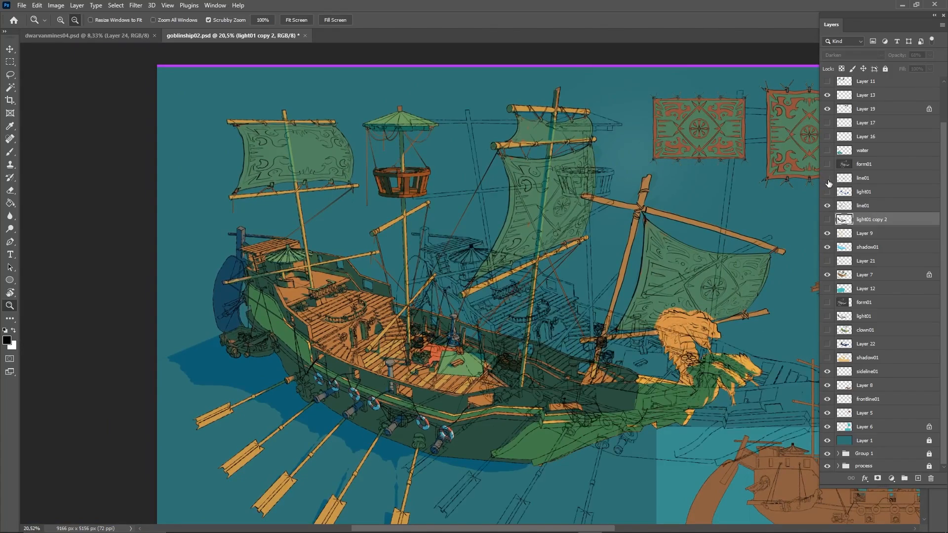
{"action": "left_click", "coordinate": [827, 178]}
{"action": "left_click", "coordinate": [828, 331]}
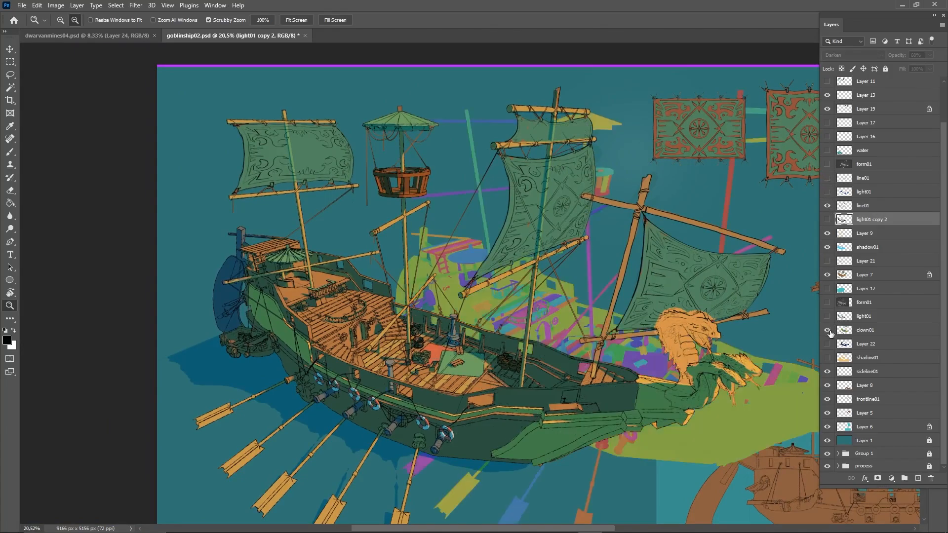
{"action": "left_click", "coordinate": [828, 330]}
Show the clown01 color-ID layer above Layer 11 over the ship and make it the active layer
{"action": "scroll", "coordinate": [825, 173], "scroll_direction": "up", "scroll_amount": 3}
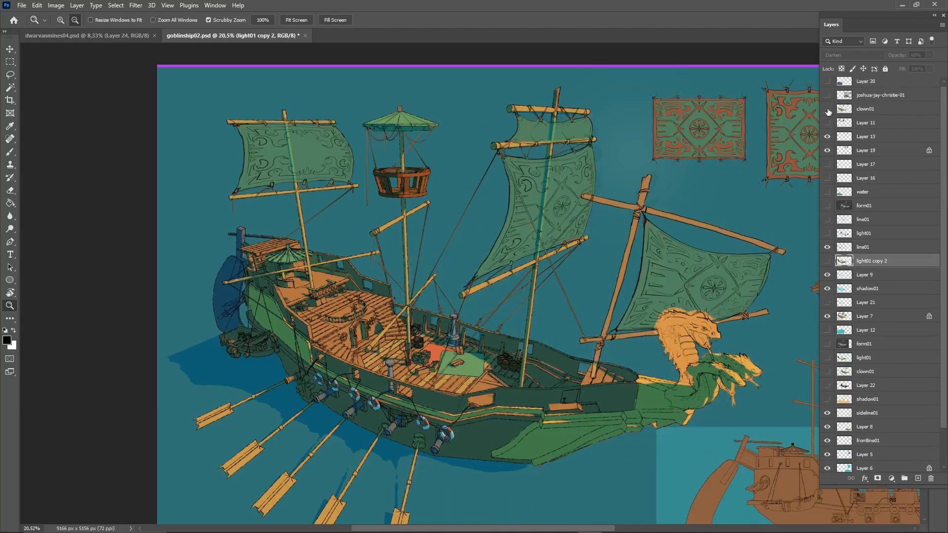
{"action": "left_click", "coordinate": [827, 111]}
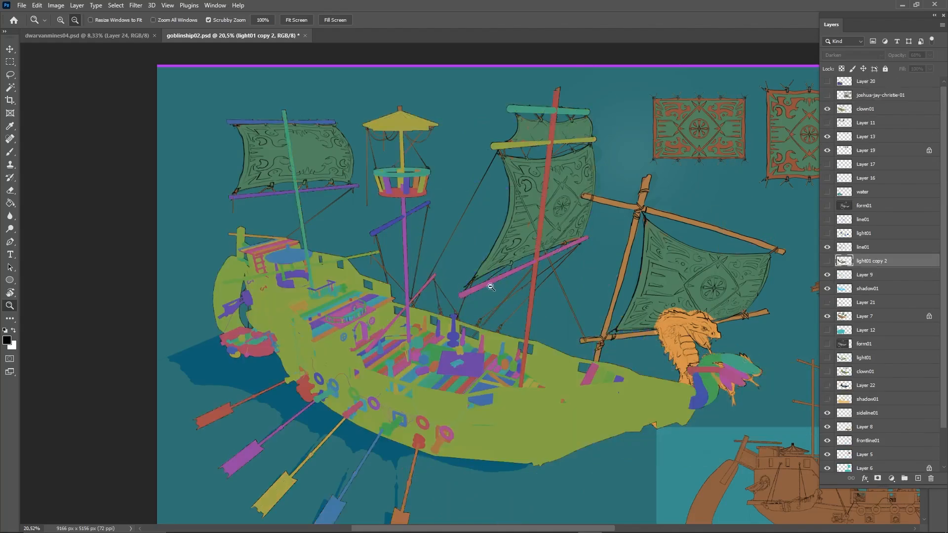
{"action": "left_click_drag", "start_coordinate": [497, 368], "coordinate": [511, 296]}
{"action": "left_click", "coordinate": [877, 105]}
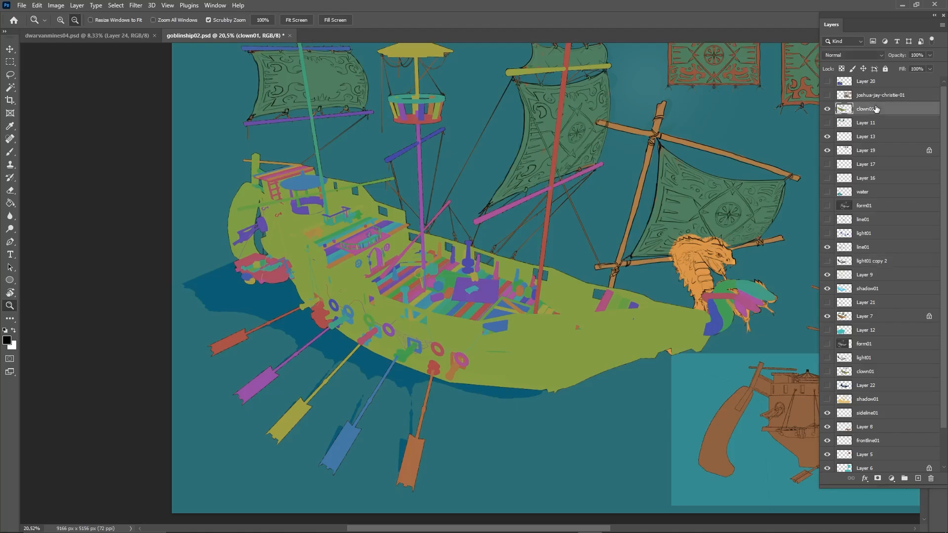
Pick individual deck objects by color with the Magic Wand, finishing with the large purple mat selected
{"action": "scroll", "coordinate": [537, 338], "scroll_direction": "up", "scroll_amount": 5, "text": "alt"}
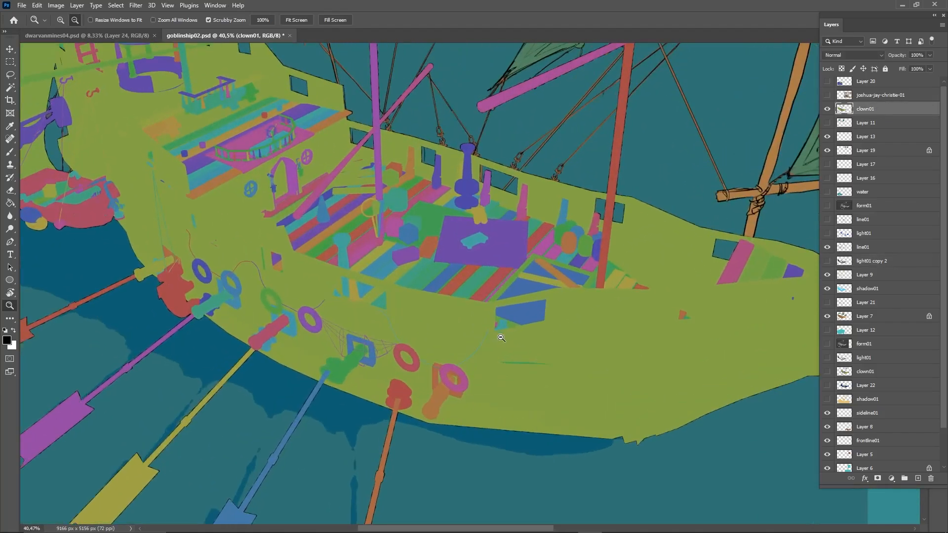
{"action": "key", "text": "w"}
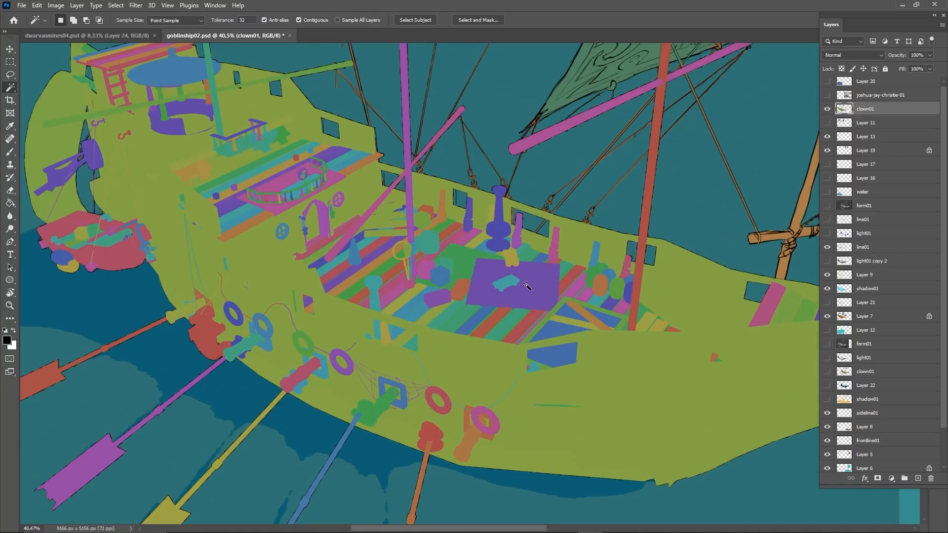
{"action": "left_click", "coordinate": [460, 290]}
{"action": "left_click", "coordinate": [437, 295]}
{"action": "left_click", "coordinate": [437, 278]}
{"action": "left_click", "coordinate": [426, 268]}
{"action": "left_click", "coordinate": [376, 288]}
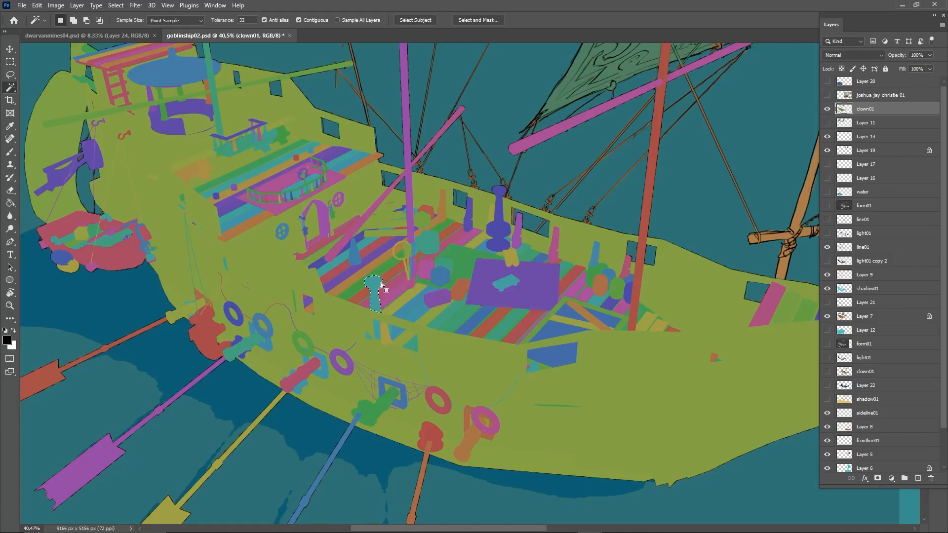
{"action": "left_click", "coordinate": [601, 286]}
{"action": "left_click", "coordinate": [604, 267]}
{"action": "left_click_drag", "start_coordinate": [628, 194], "coordinate": [656, 186]}
{"action": "left_click", "coordinate": [568, 275]}
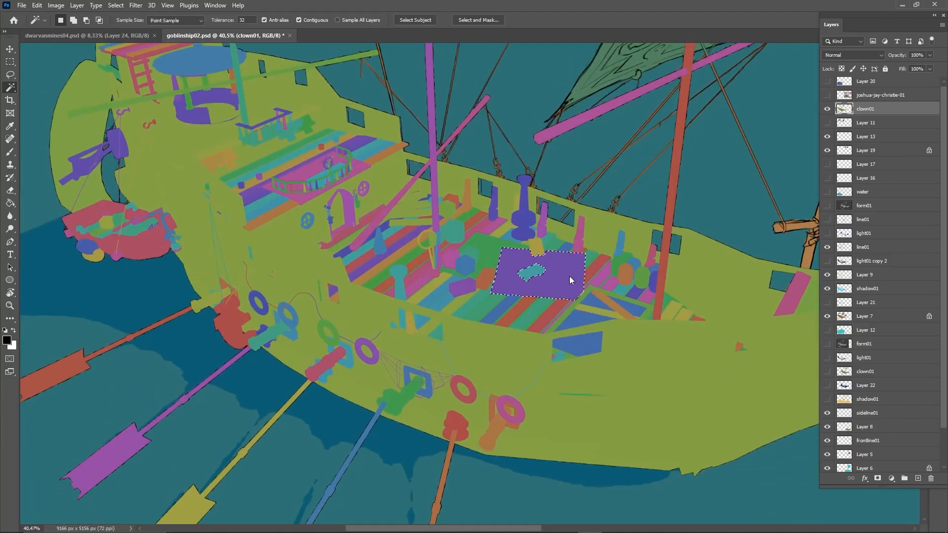
Hide the active clown01 layer while keeping the deck mat selected over the painted colors
{"action": "key", "text": "z"}
{"action": "left_click_drag", "start_coordinate": [558, 275], "coordinate": [591, 272]}
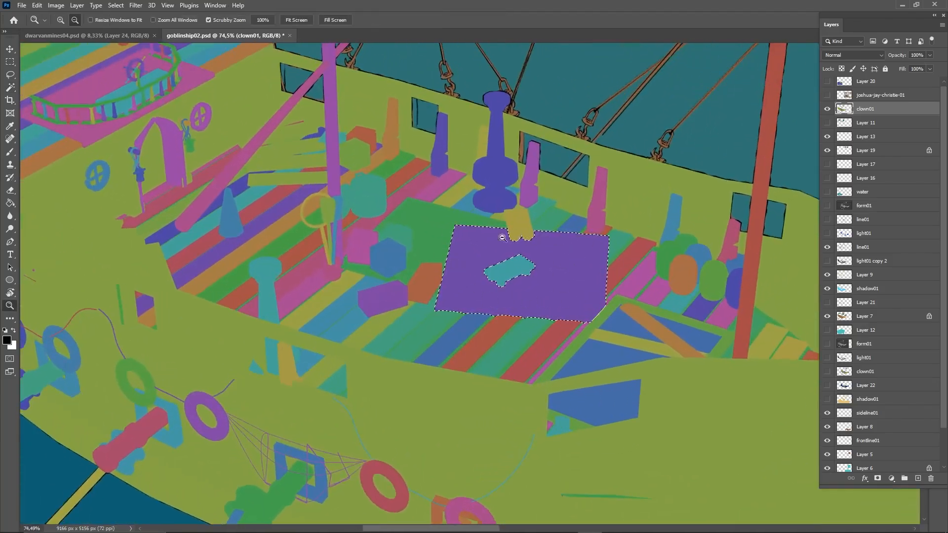
{"action": "key", "text": "w"}
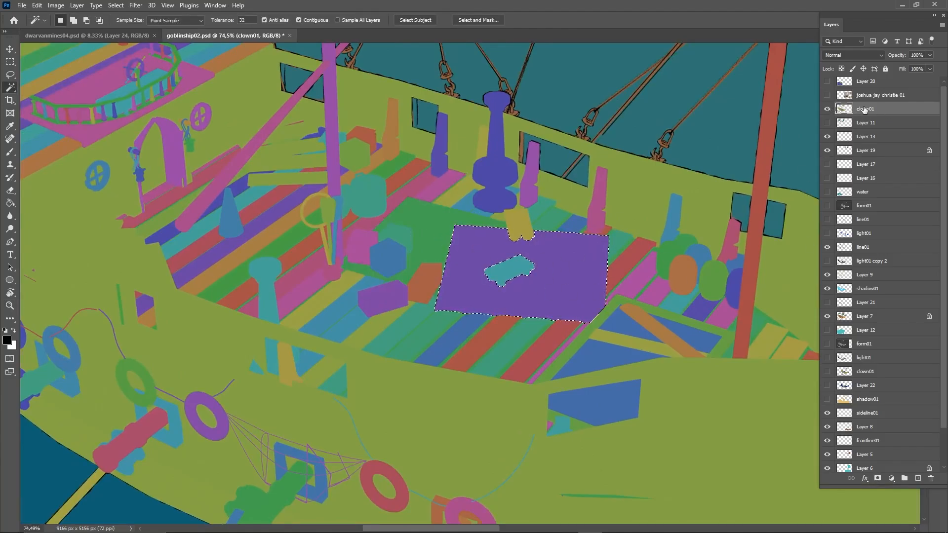
{"action": "left_click", "coordinate": [826, 108]}
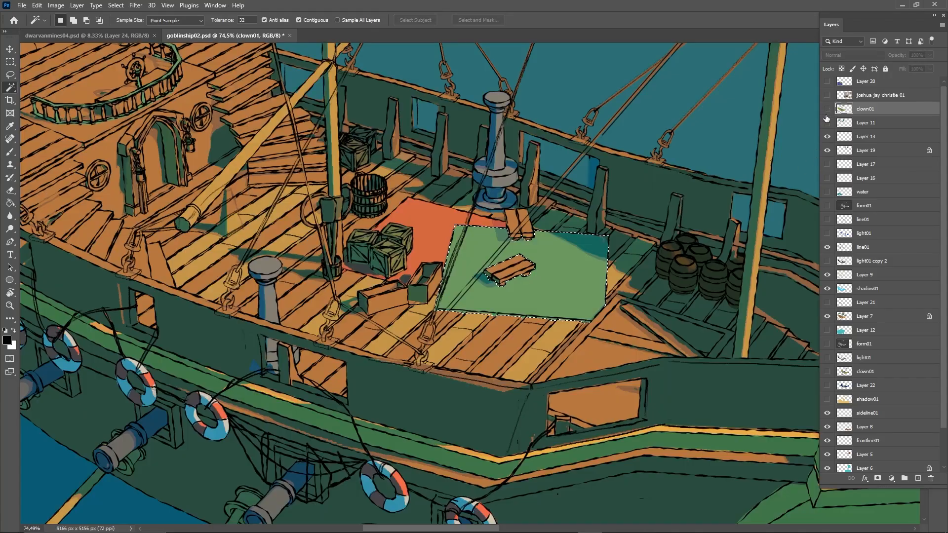
Make Layer 7 active for painting with an enlarged brush, and hide the Layer 9 and shadow01 layers
{"action": "left_click", "coordinate": [868, 322]}
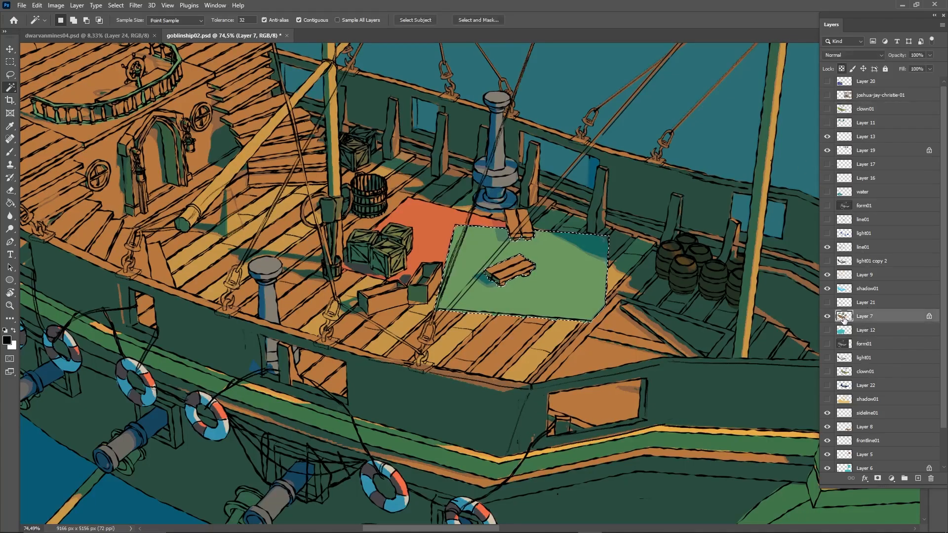
{"action": "left_click", "coordinate": [828, 317]}
{"action": "key", "text": "b"}
{"action": "key", "text": "bracketright"}
{"action": "key", "text": "bracketright"}
{"action": "key", "text": "bracketright"}
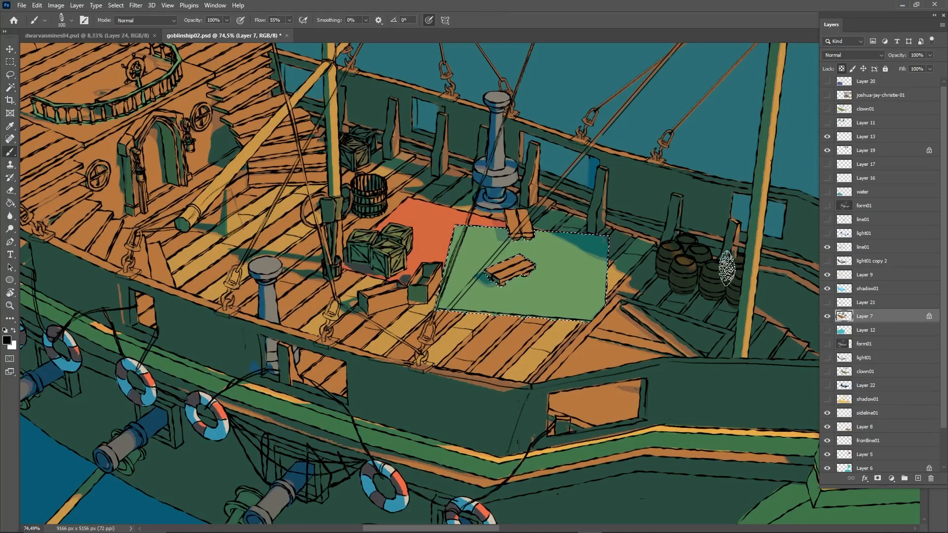
{"action": "left_click", "coordinate": [827, 274]}
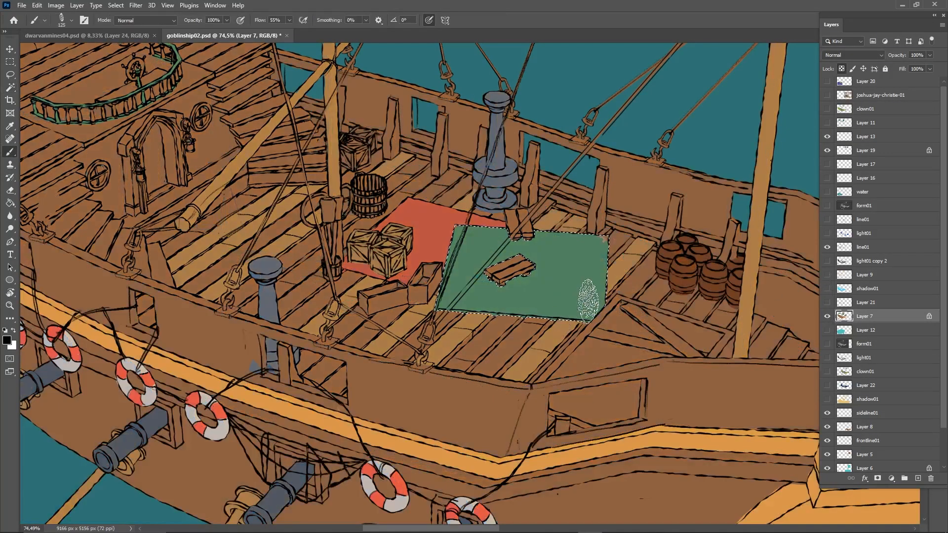
Sample the light grey of a life ring, try brushing it over the selected green mat, and undo the stroke
{"action": "key", "text": "i"}
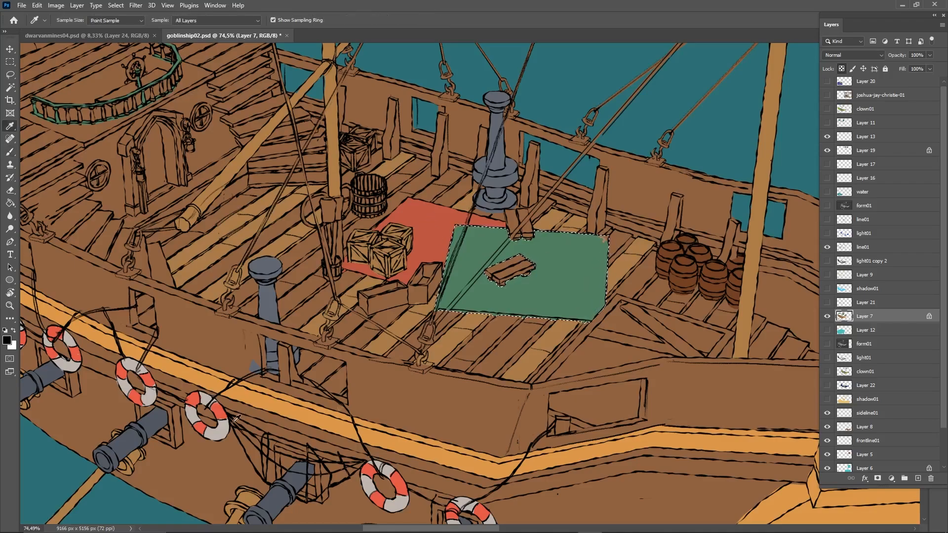
{"action": "left_click", "coordinate": [224, 424]}
{"action": "key", "text": "b"}
{"action": "mouse_move", "coordinate": [559, 237]}
{"action": "left_mouse_down"}
{"action": "mouse_move", "coordinate": [447, 262]}
{"action": "mouse_move", "coordinate": [568, 277]}
{"action": "mouse_move", "coordinate": [681, 306]}
{"action": "mouse_move", "coordinate": [479, 298]}
{"action": "left_mouse_up"}
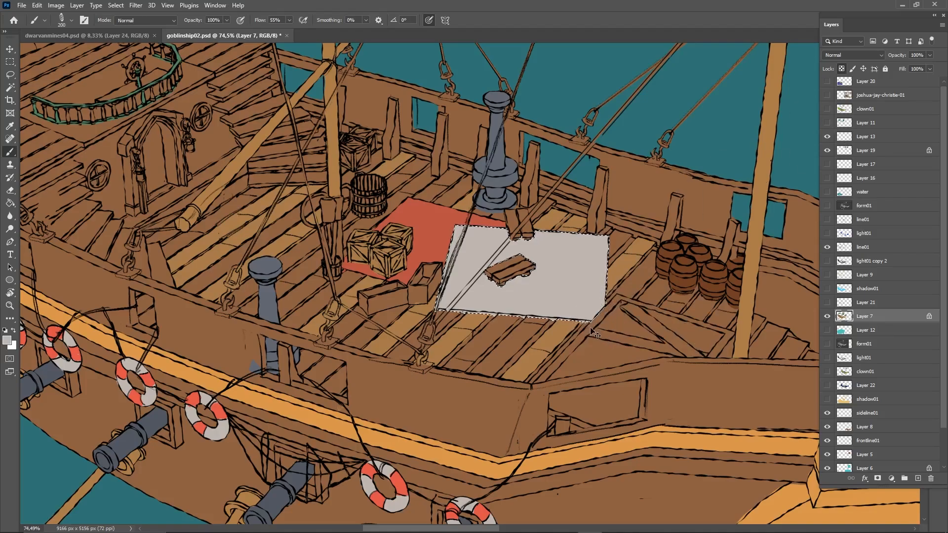
{"action": "key", "text": "ctrl+z"}
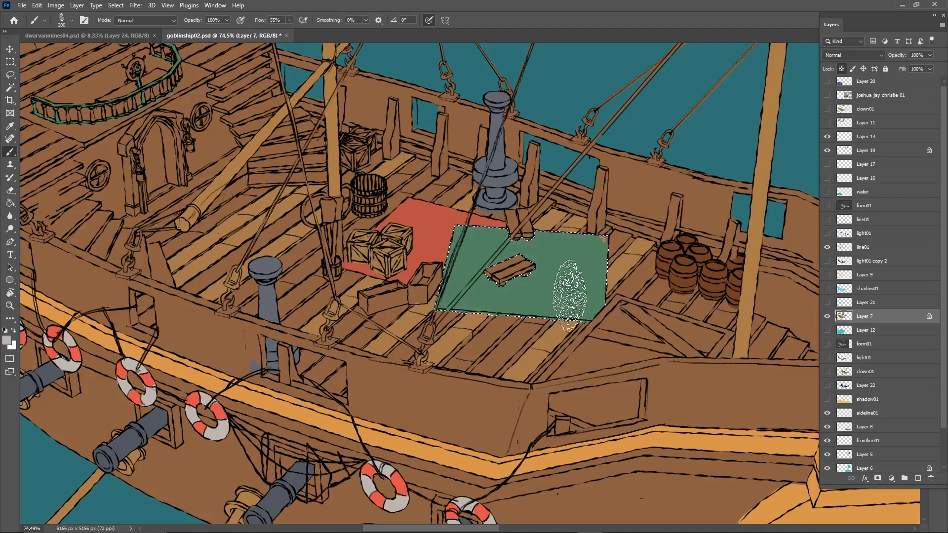
Try outlining the green mat by hand with the Lasso, cutting out the small plank table, and clear the selection
{"action": "key", "text": "z"}
{"action": "left_click_drag", "start_coordinate": [563, 287], "coordinate": [601, 274]}
{"action": "key", "text": "l"}
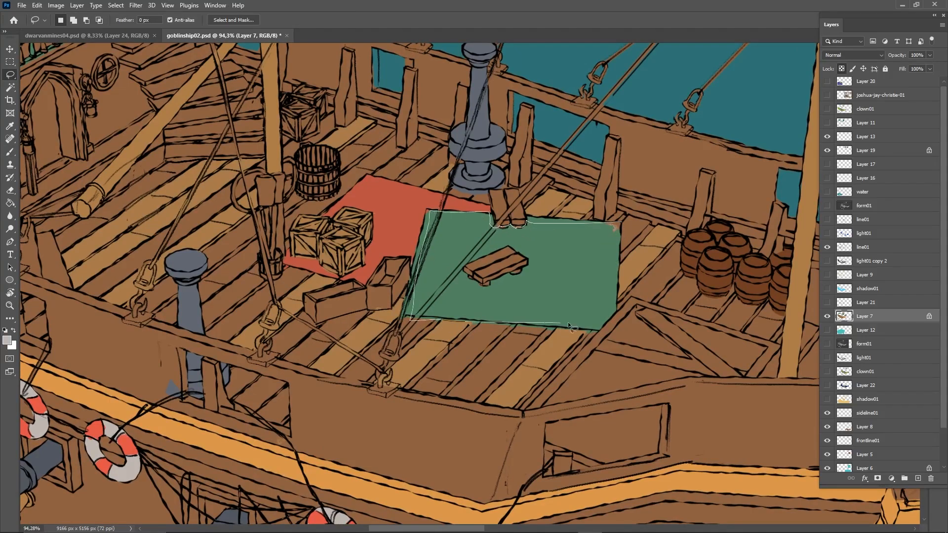
{"action": "left_click_drag", "start_coordinate": [619, 297], "coordinate": [610, 310]}
{"action": "mouse_move", "coordinate": [511, 246]}
{"action": "left_mouse_down", "text": "alt"}
{"action": "mouse_move", "coordinate": [475, 281]}
{"action": "mouse_move", "coordinate": [529, 259]}
{"action": "left_mouse_up", "text": "alt"}
{"action": "key", "text": "ctrl+d"}
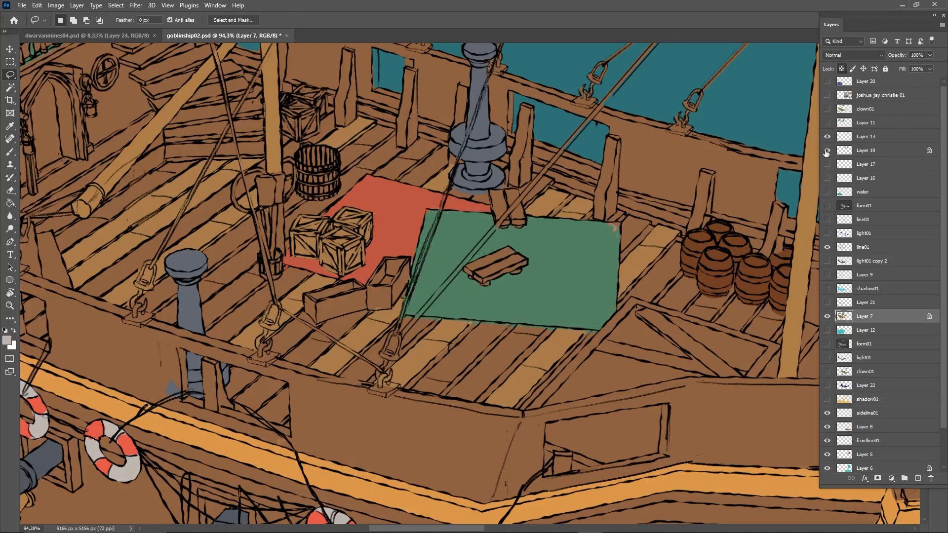
Show and activate the clown01 color-ID layer above Layer 11, select its purple mat with the Magic Wand, and hide the layer
{"action": "left_click", "coordinate": [846, 109]}
{"action": "left_click", "coordinate": [827, 109]}
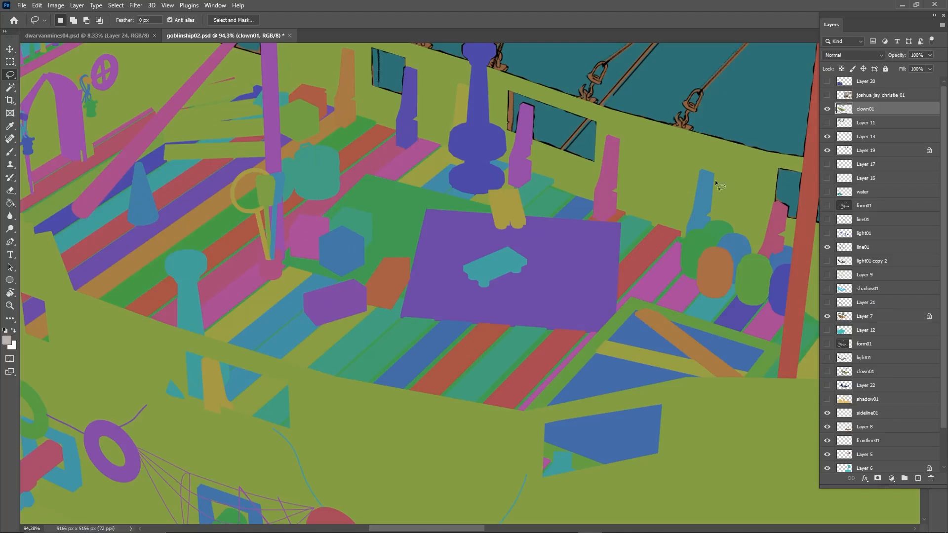
{"action": "key", "text": "w"}
{"action": "left_click", "coordinate": [570, 274]}
{"action": "left_click", "coordinate": [827, 109]}
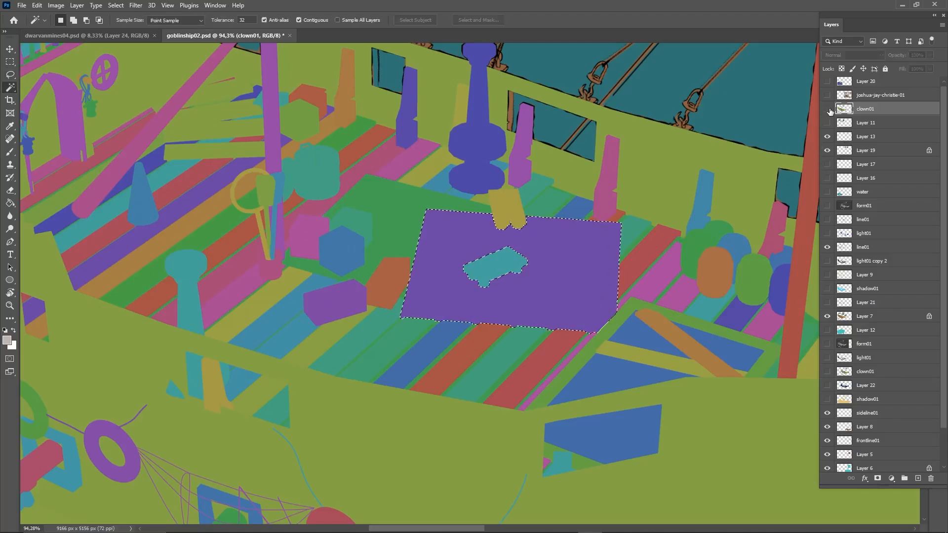
Brush the sampled light grey over the selected mat on Layer 7 and save the document
{"action": "left_click", "coordinate": [864, 317]}
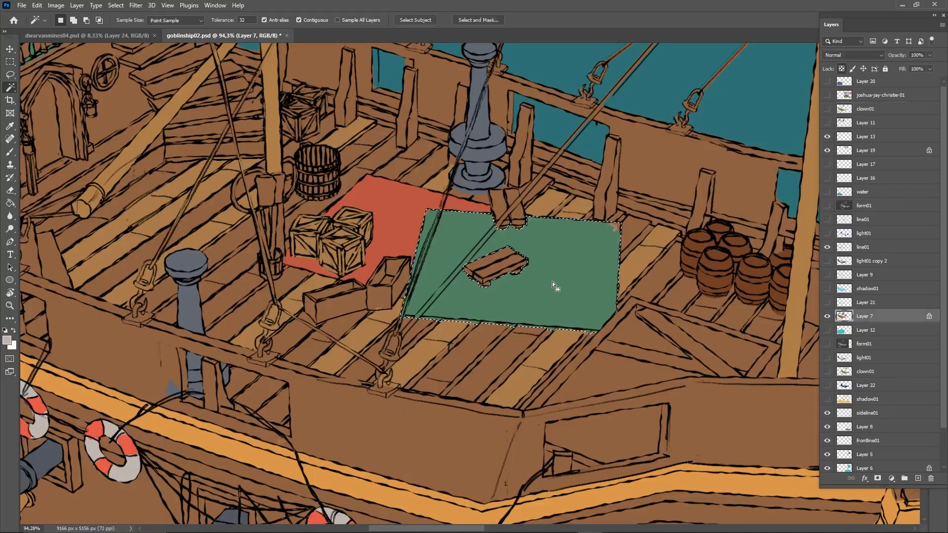
{"action": "key", "text": "b"}
{"action": "mouse_move", "coordinate": [599, 303]}
{"action": "left_mouse_down"}
{"action": "mouse_move", "coordinate": [498, 237]}
{"action": "mouse_move", "coordinate": [434, 307]}
{"action": "left_mouse_up"}
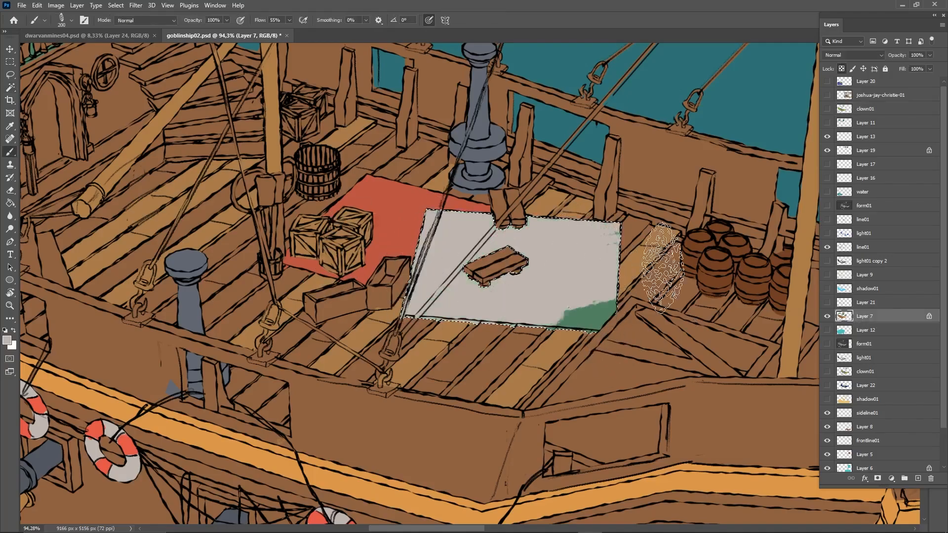
{"action": "mouse_move", "coordinate": [661, 267]}
{"action": "left_mouse_down"}
{"action": "mouse_move", "coordinate": [599, 301]}
{"action": "mouse_move", "coordinate": [488, 288]}
{"action": "mouse_move", "coordinate": [510, 286]}
{"action": "left_mouse_up"}
{"action": "key", "text": "z"}
{"action": "left_click_drag", "start_coordinate": [602, 247], "coordinate": [541, 312]}
{"action": "key", "text": "z"}
{"action": "left_click_drag", "start_coordinate": [609, 317], "coordinate": [547, 306]}
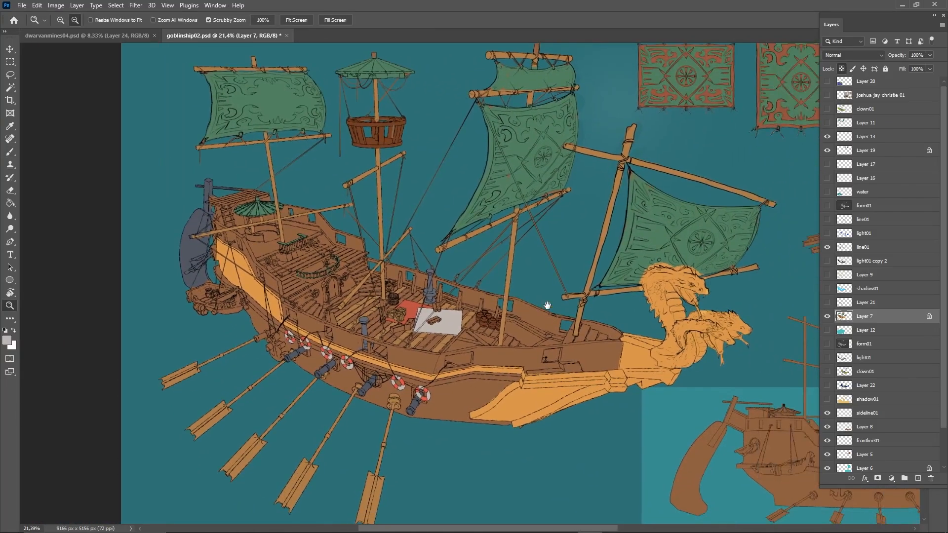
{"action": "key", "text": "ctrl+s"}
Show the shadow01, Layer 9 and Layer 21 layers over the ship, briefly previewing light01 copy 2
{"action": "left_click", "coordinate": [828, 289]}
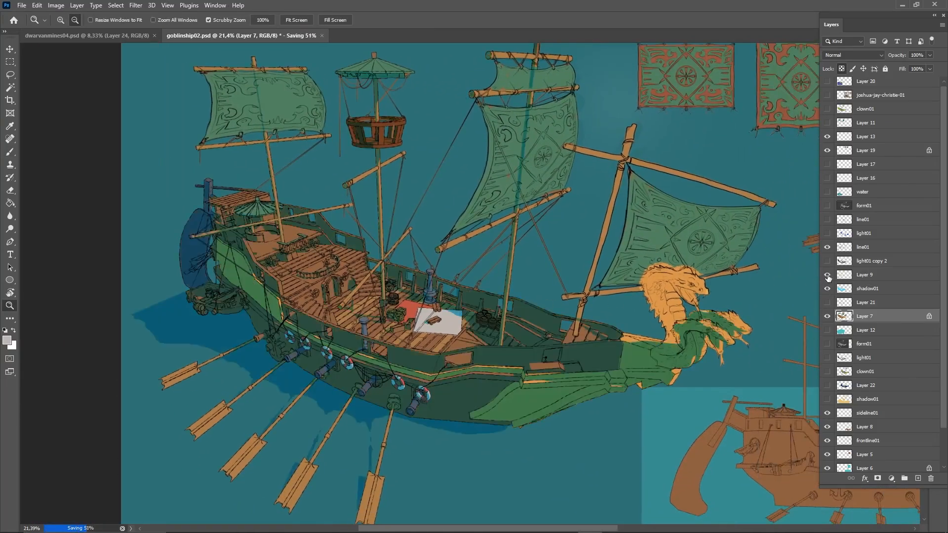
{"action": "left_click", "coordinate": [828, 275]}
{"action": "left_click", "coordinate": [828, 261]}
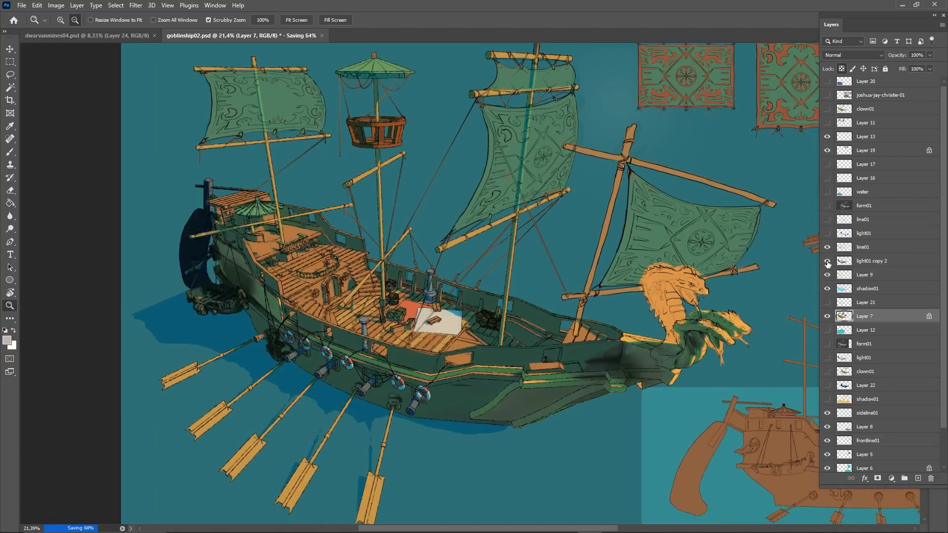
{"action": "left_click", "coordinate": [827, 302]}
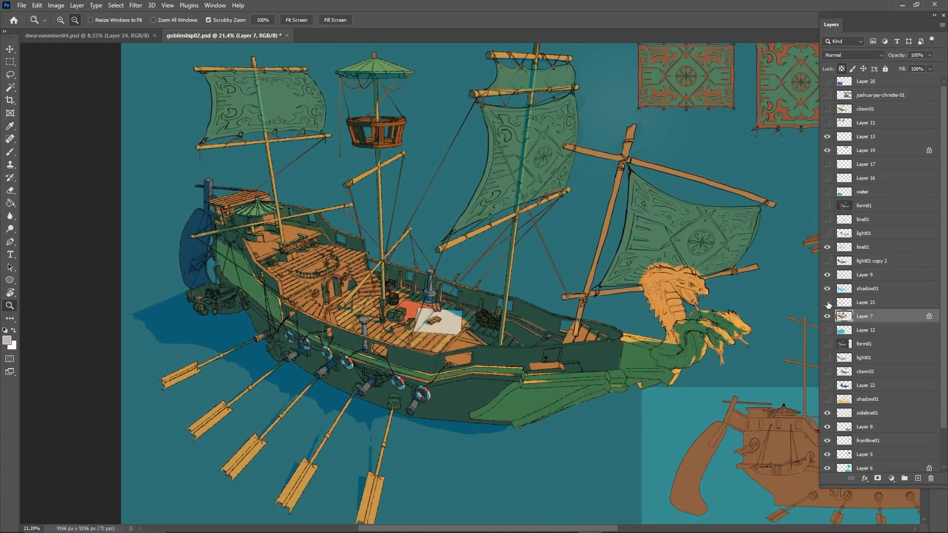
{"action": "left_click_drag", "start_coordinate": [542, 346], "coordinate": [506, 329]}
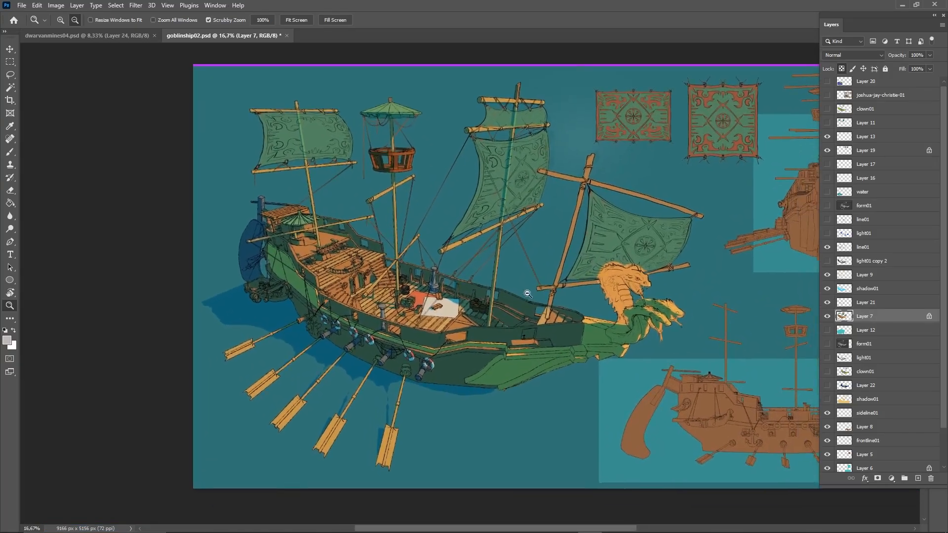
{"action": "left_click_drag", "start_coordinate": [471, 289], "coordinate": [525, 327]}
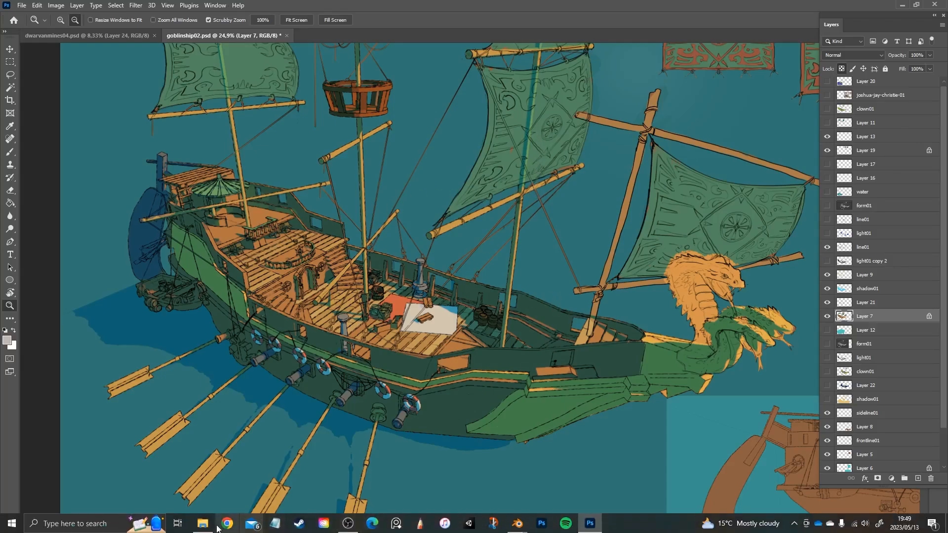
Switch to File Explorer and open image 01 from the dwarvan mines folder inside process
{"action": "left_click", "coordinate": [206, 526]}
{"action": "left_click", "coordinate": [473, 247]}
{"action": "key", "text": "alt+Left"}
{"action": "key", "text": "alt+Left"}
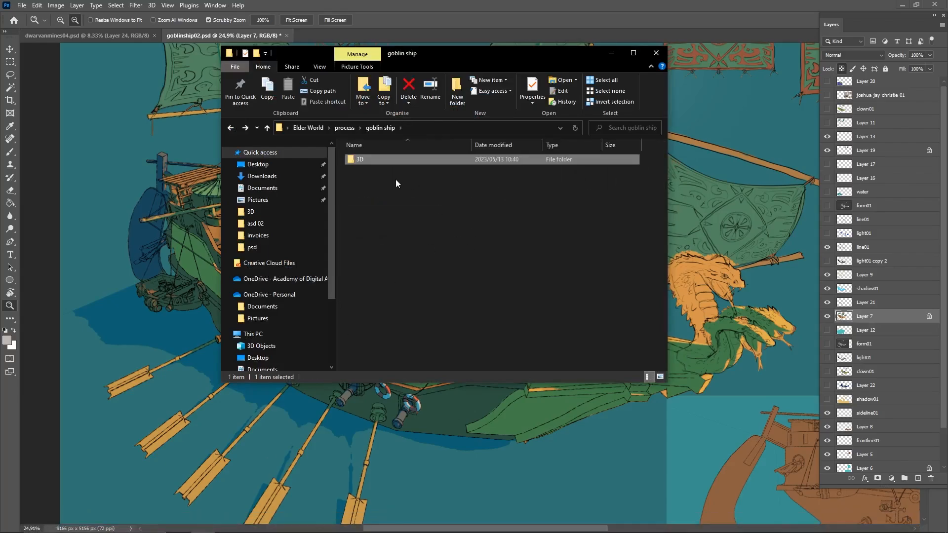
{"action": "double_click", "coordinate": [372, 168]}
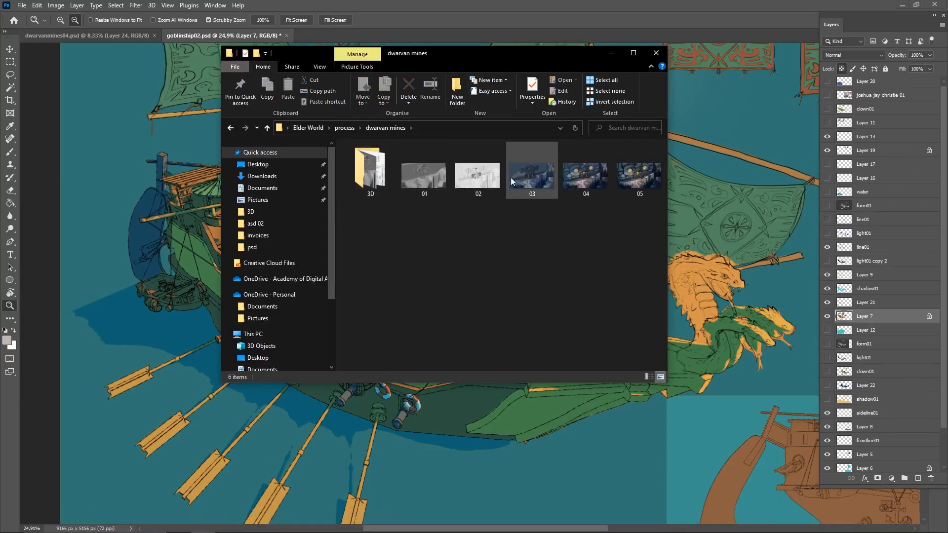
{"action": "double_click", "coordinate": [433, 174]}
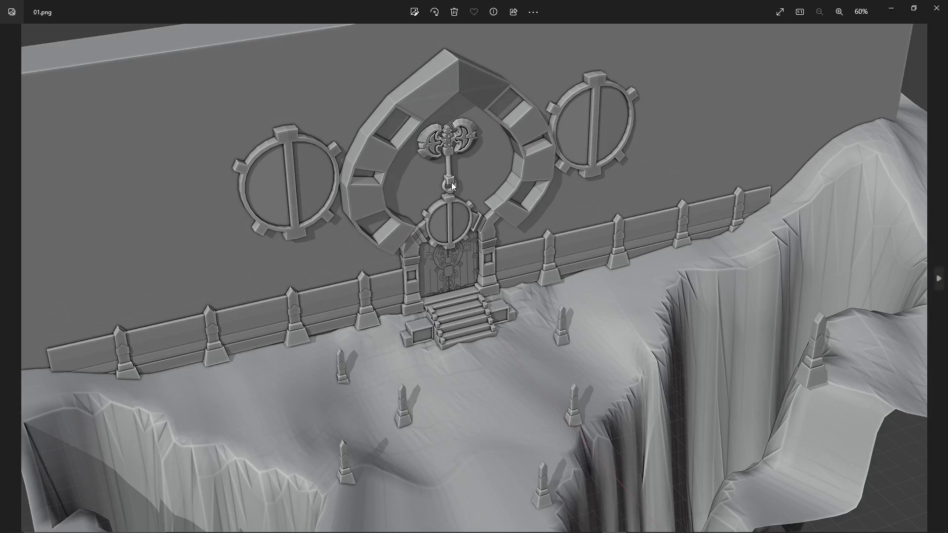
View 02.png and 03.png, examining the snowy ground, pillars and statues of 03.png up close
{"action": "key", "text": "Right"}
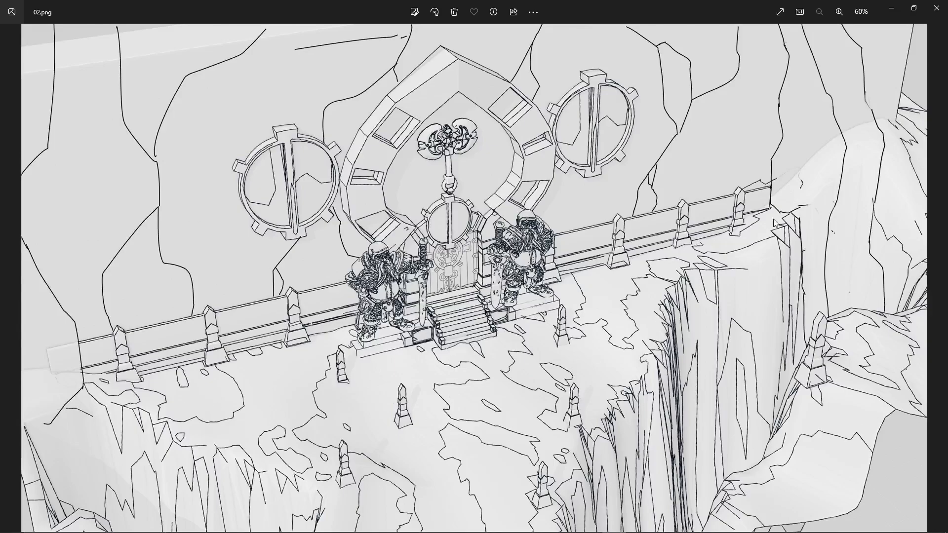
{"action": "key", "text": "Right"}
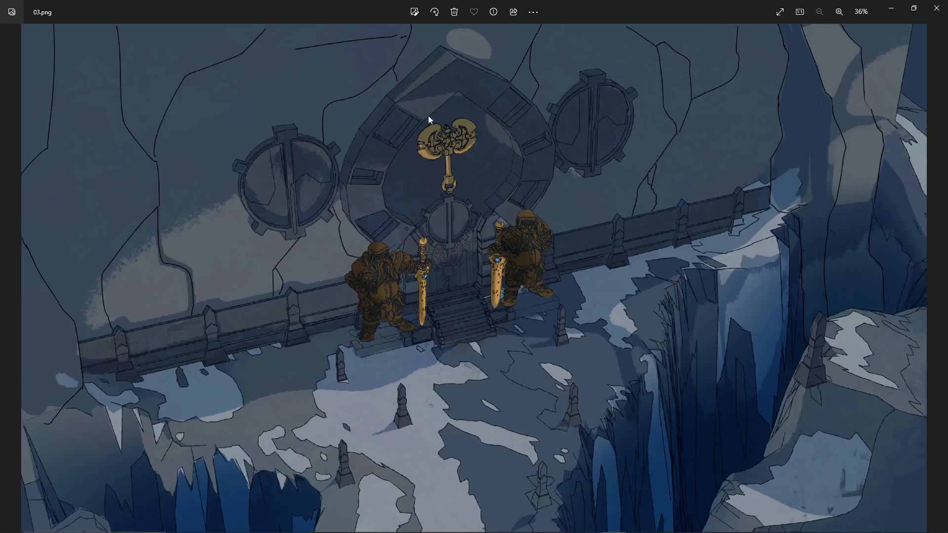
{"action": "scroll", "coordinate": [364, 433], "scroll_direction": "up", "scroll_amount": 5}
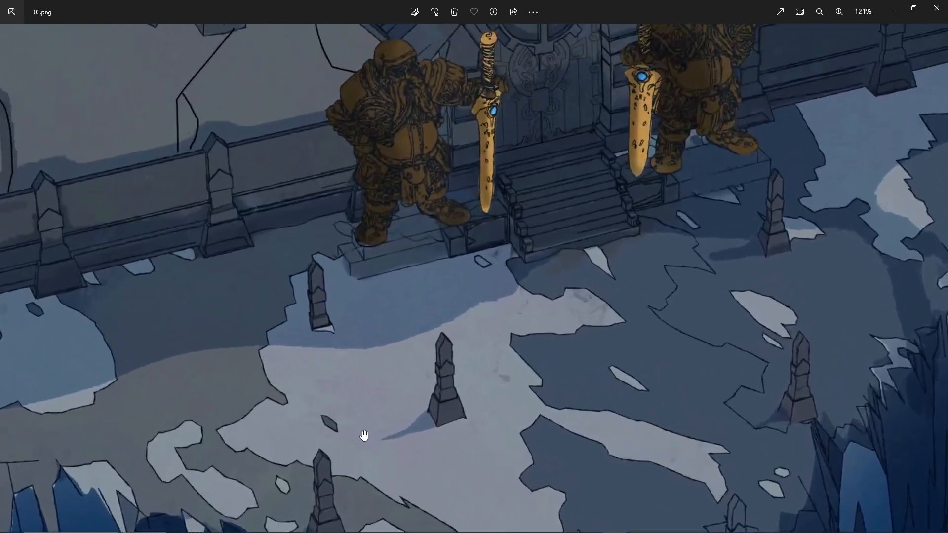
{"action": "left_click_drag", "start_coordinate": [333, 354], "coordinate": [404, 418]}
{"action": "scroll", "coordinate": [389, 268], "scroll_direction": "down", "scroll_amount": 3}
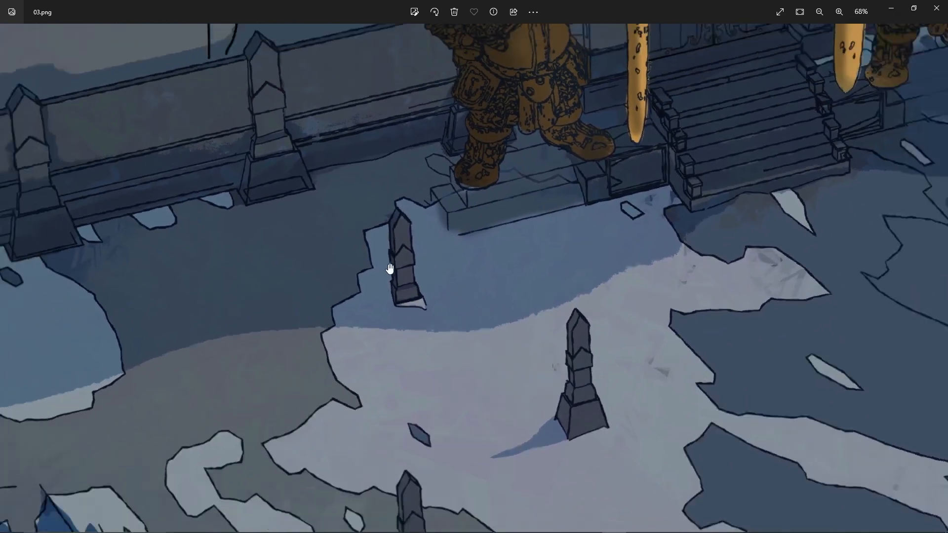
{"action": "left_click_drag", "start_coordinate": [423, 215], "coordinate": [459, 441]}
{"action": "scroll", "coordinate": [534, 267], "scroll_direction": "down", "scroll_amount": 3}
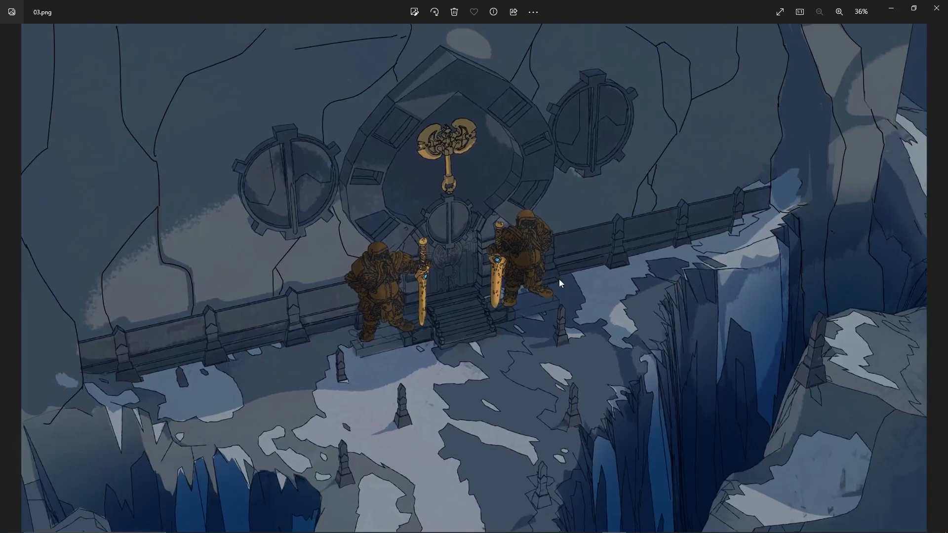
View 04.jpg and examine the round gold ornaments, axe emblem and dwarf statues up close
{"action": "key", "text": "Right"}
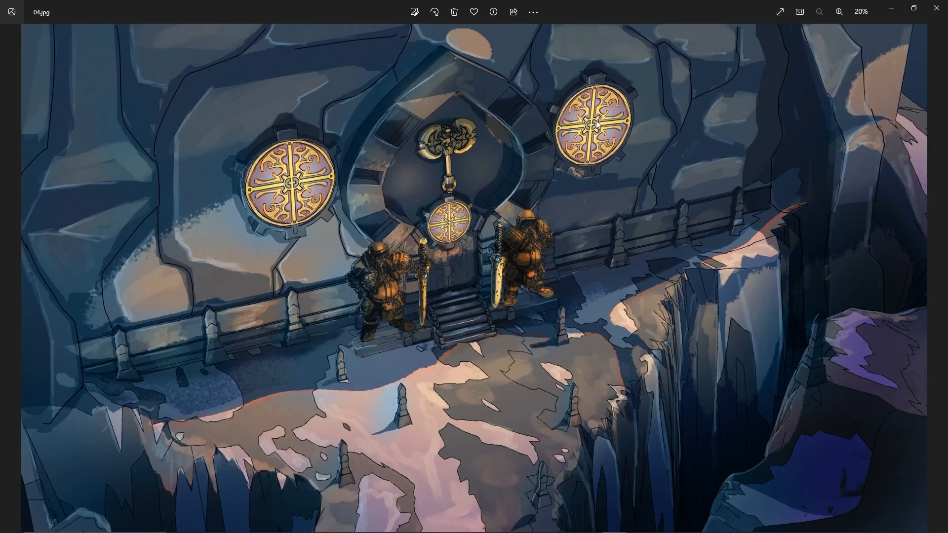
{"action": "scroll", "coordinate": [596, 121], "scroll_direction": "up", "scroll_amount": 4}
{"action": "left_click_drag", "start_coordinate": [232, 190], "coordinate": [413, 201]}
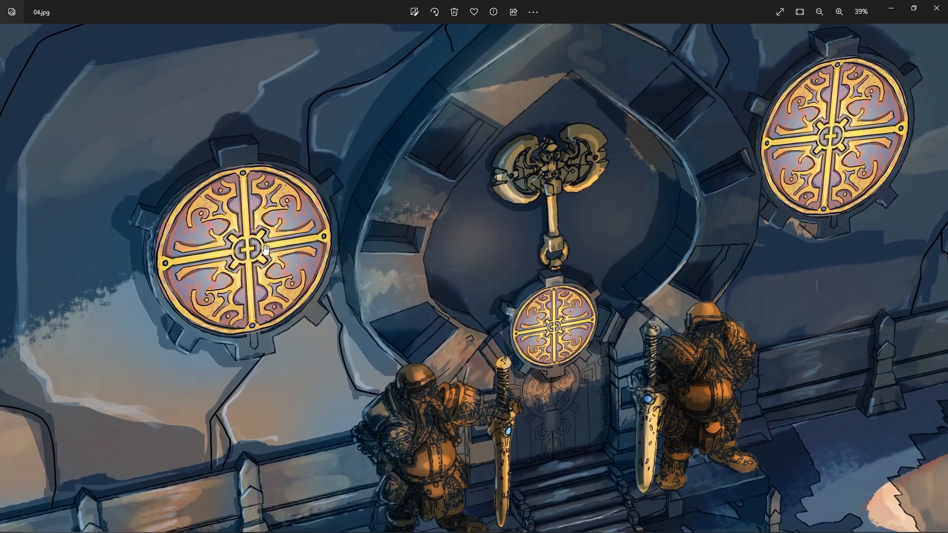
{"action": "left_click_drag", "start_coordinate": [270, 309], "coordinate": [257, 221]}
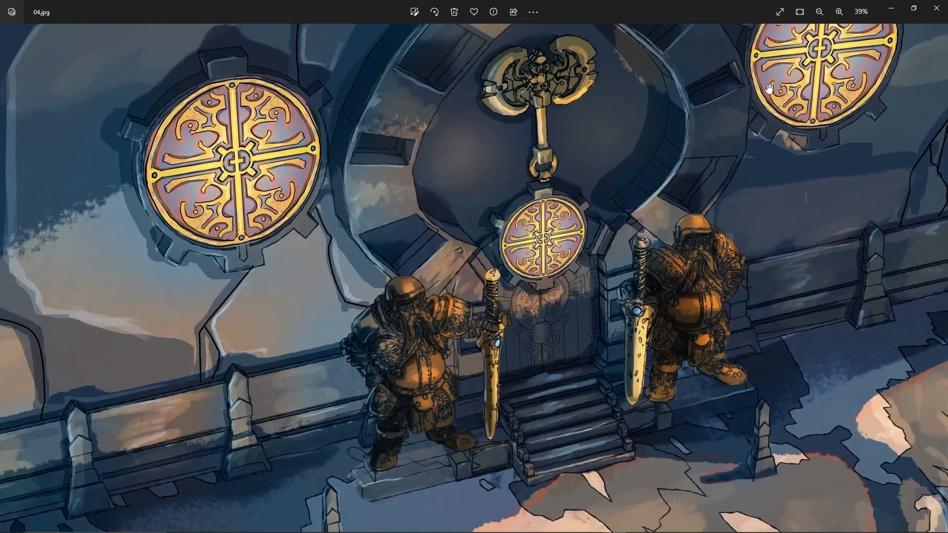
{"action": "left_click_drag", "start_coordinate": [634, 420], "coordinate": [598, 237]}
{"action": "scroll", "coordinate": [479, 274], "scroll_direction": "down", "scroll_amount": 4}
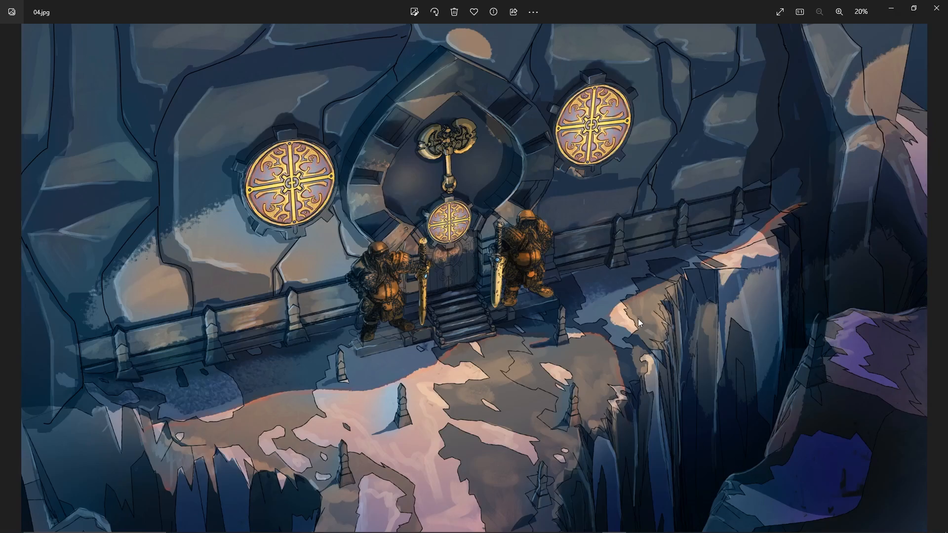
Compare the dwarven mines stages by flipping between 03.png, 04.jpg and 05.jpg, finishing on 01.png
{"action": "key", "text": "Right"}
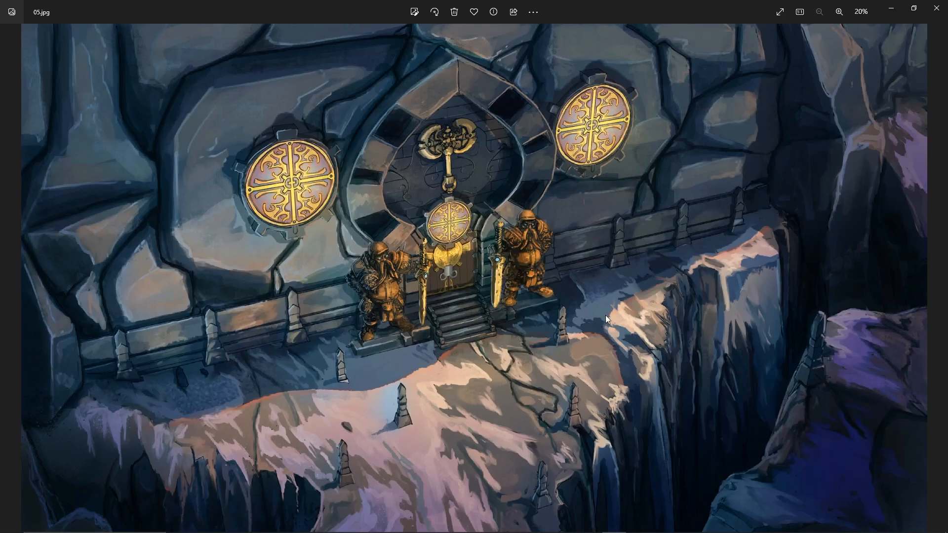
{"action": "key", "text": "Right"}
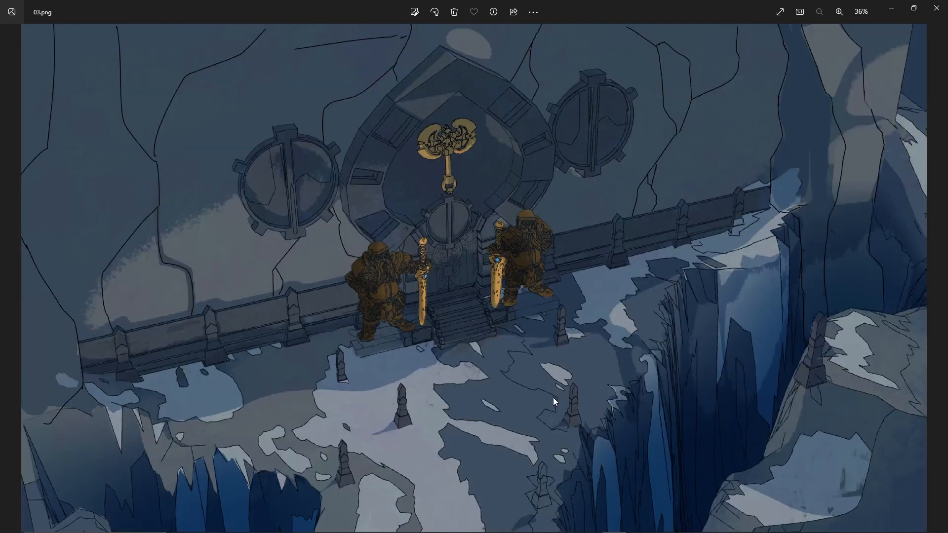
{"action": "key", "text": "Right"}
{"action": "key", "text": "Left"}
{"action": "key", "text": "Right"}
{"action": "key", "text": "Right"}
{"action": "key", "text": "Left"}
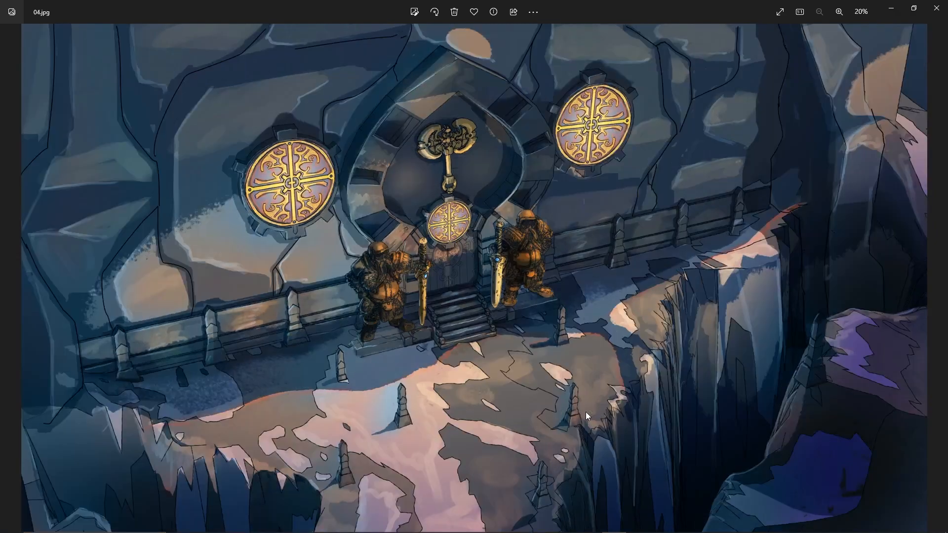
{"action": "key", "text": "Right"}
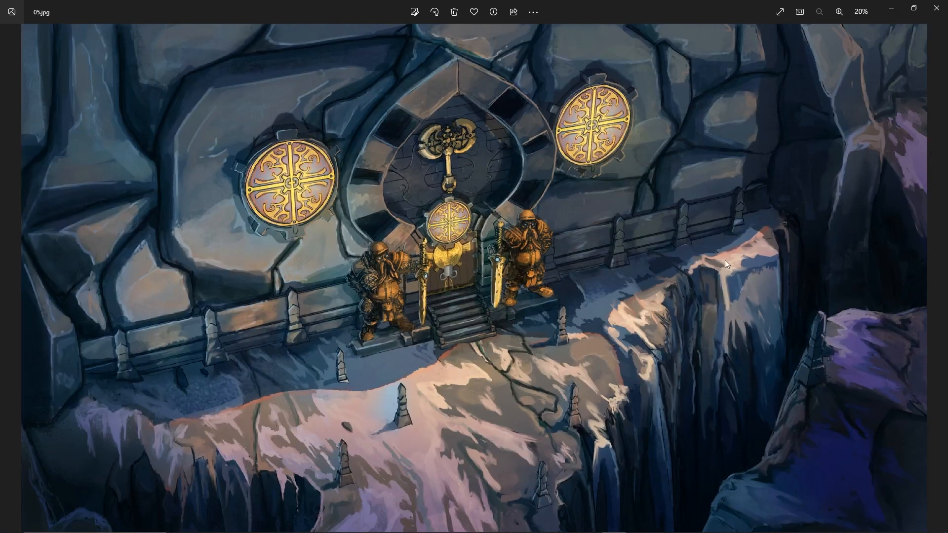
{"action": "key", "text": "Right"}
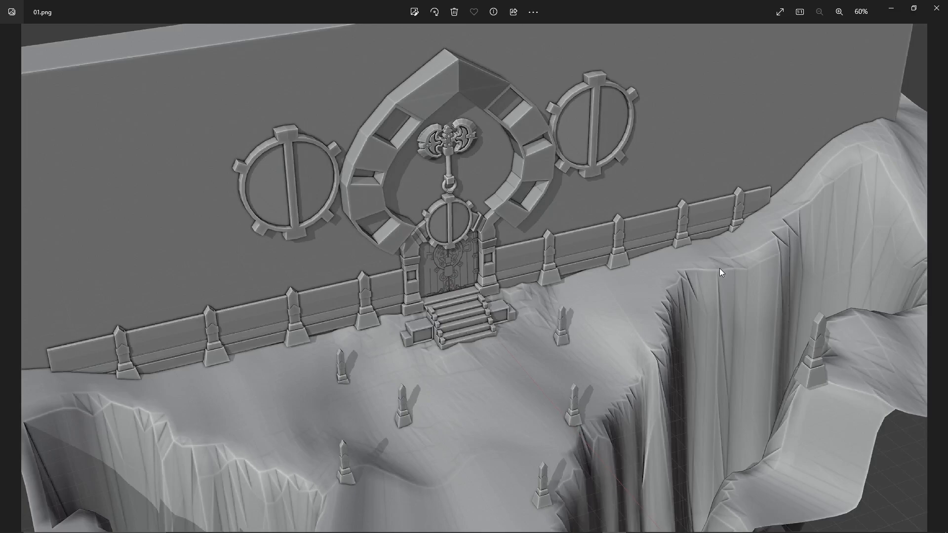
Step through the dwarven mines stages from 01.png to 05.jpg, comparing 03.png with 04.jpg repeatedly, and close the image viewer
{"action": "key", "text": "Right"}
{"action": "key", "text": "Right"}
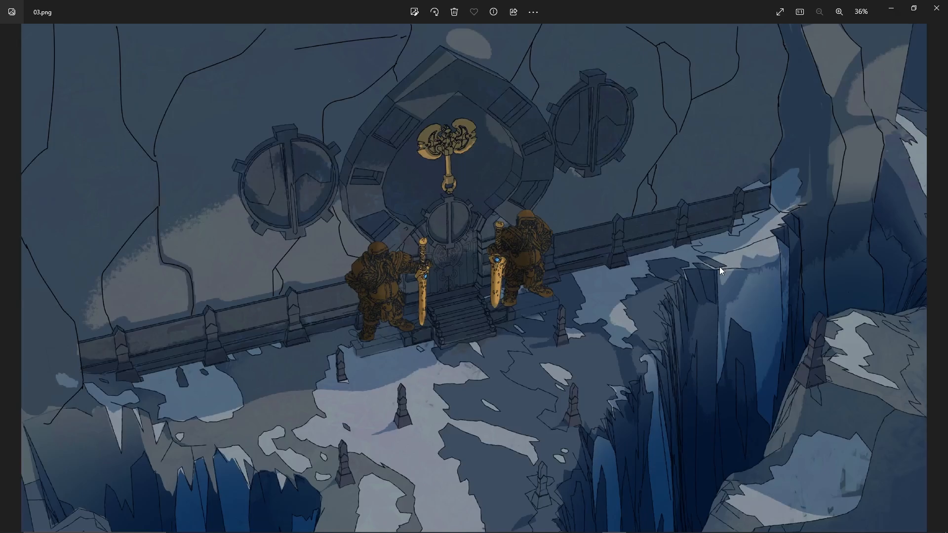
{"action": "key", "text": "Left"}
{"action": "key", "text": "Right"}
{"action": "key", "text": "Right"}
{"action": "key", "text": "Left"}
{"action": "key", "text": "Right"}
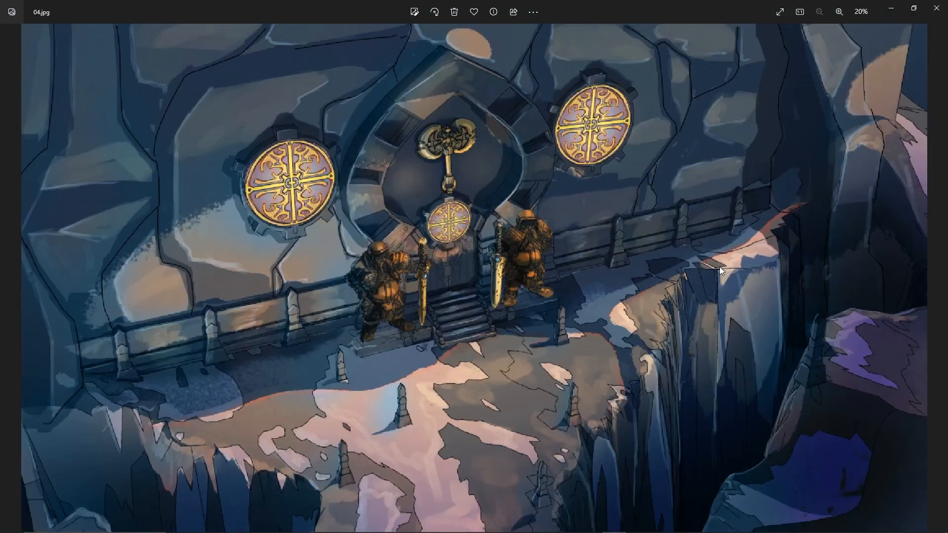
{"action": "key", "text": "Left"}
{"action": "key", "text": "Right"}
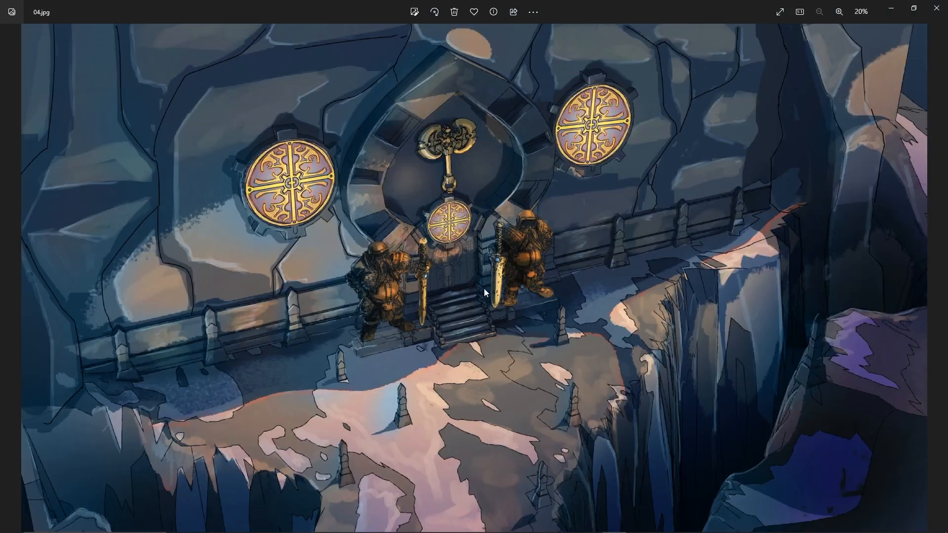
{"action": "key", "text": "Right"}
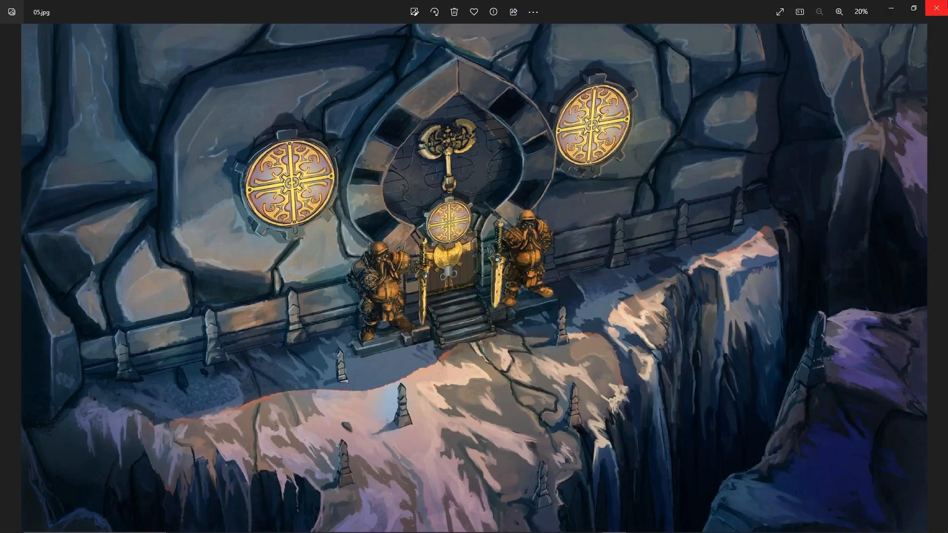
{"action": "left_click", "coordinate": [937, 8]}
Look at the render pass files in the goblin ship's 3D folder inside process, and close File Explorer to return to Photoshop
{"action": "key", "text": "alt+Up"}
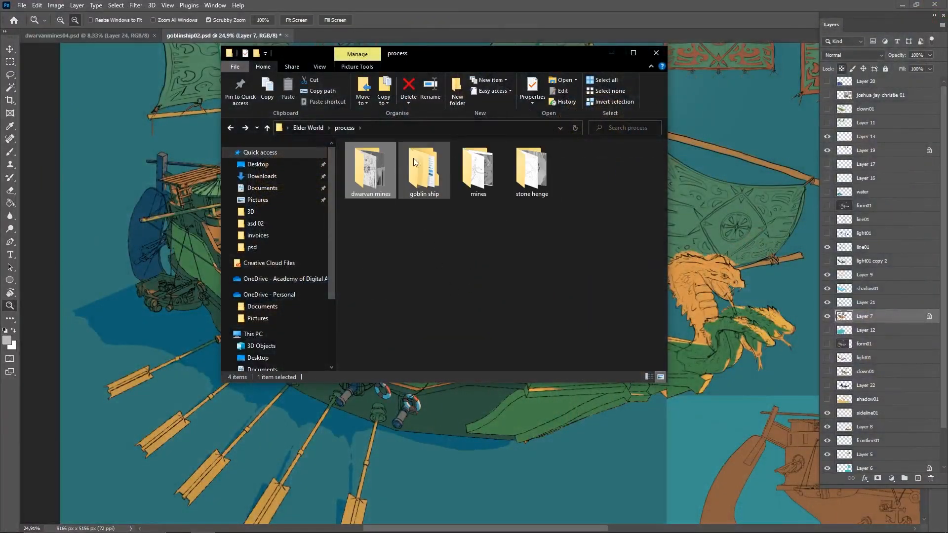
{"action": "double_click", "coordinate": [423, 170]}
{"action": "double_click", "coordinate": [369, 157]}
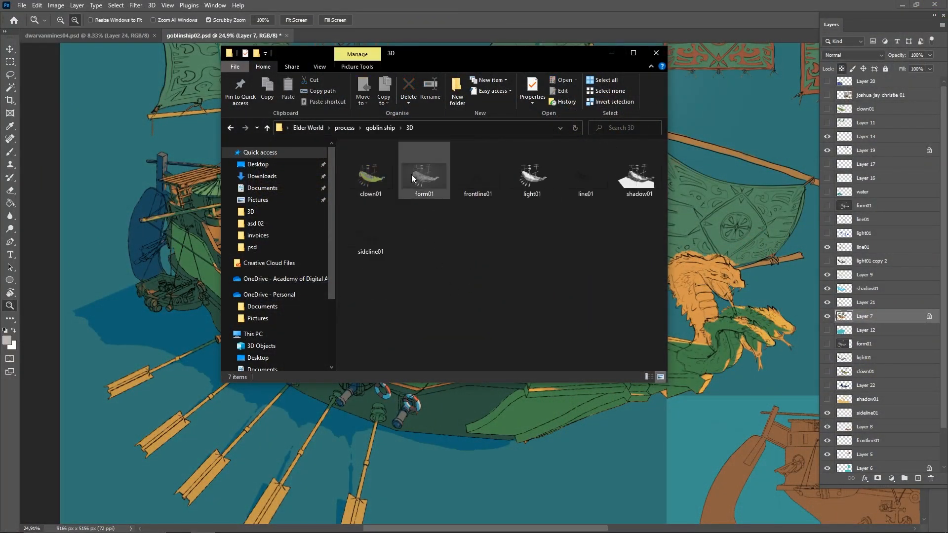
{"action": "left_click", "coordinate": [657, 53]}
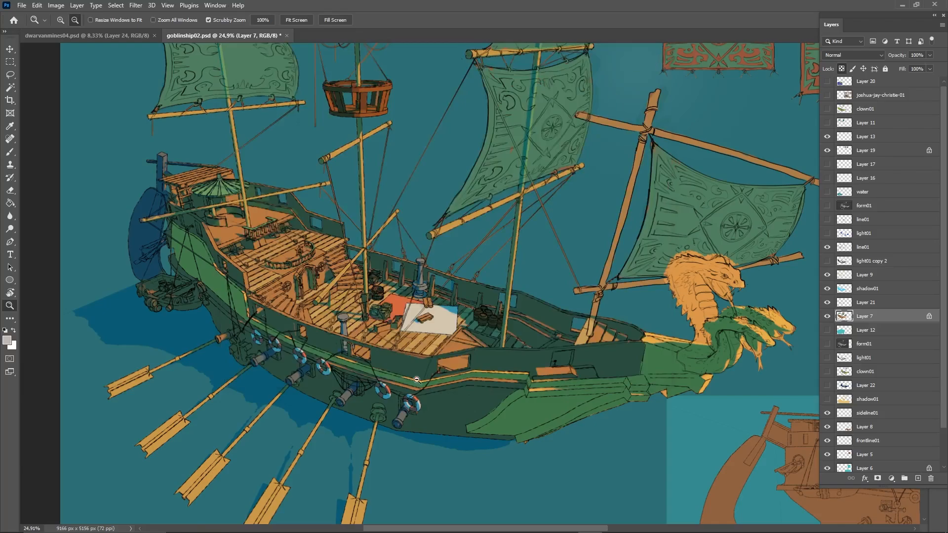